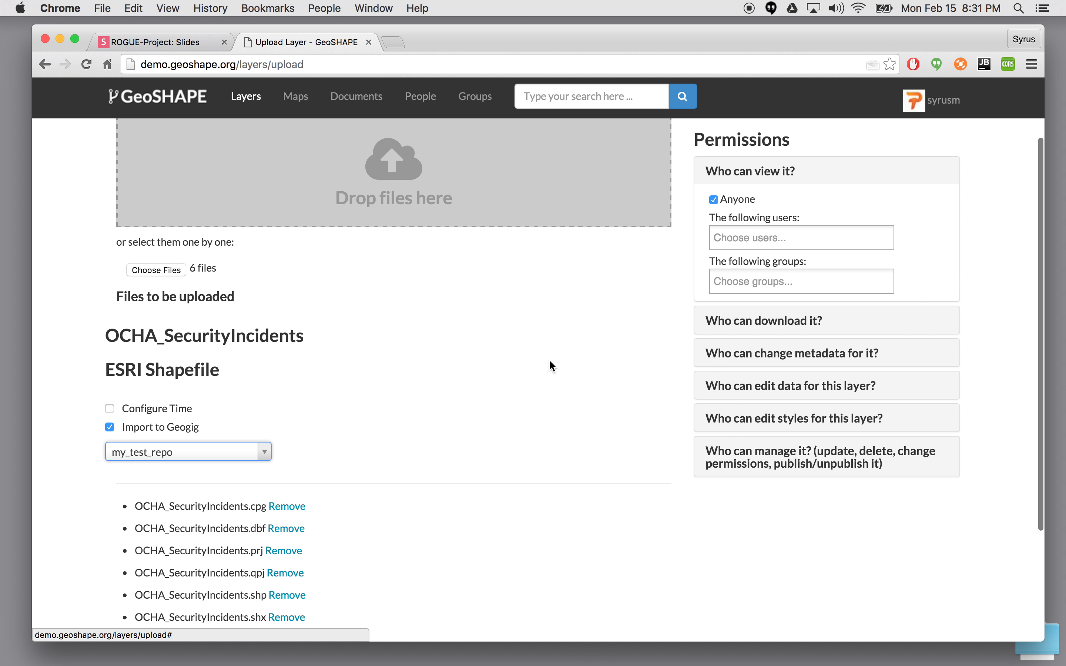
Try adding a user to those who can edit the layer's data, and remove that user again
scroll(638, 388, down, 2)
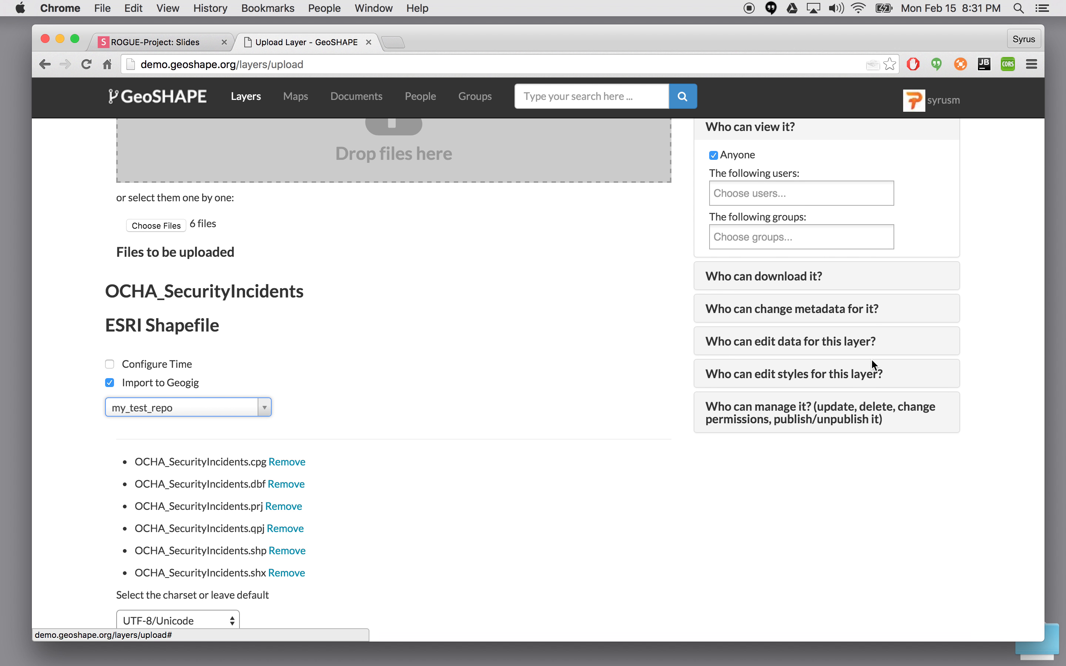
click(802, 351)
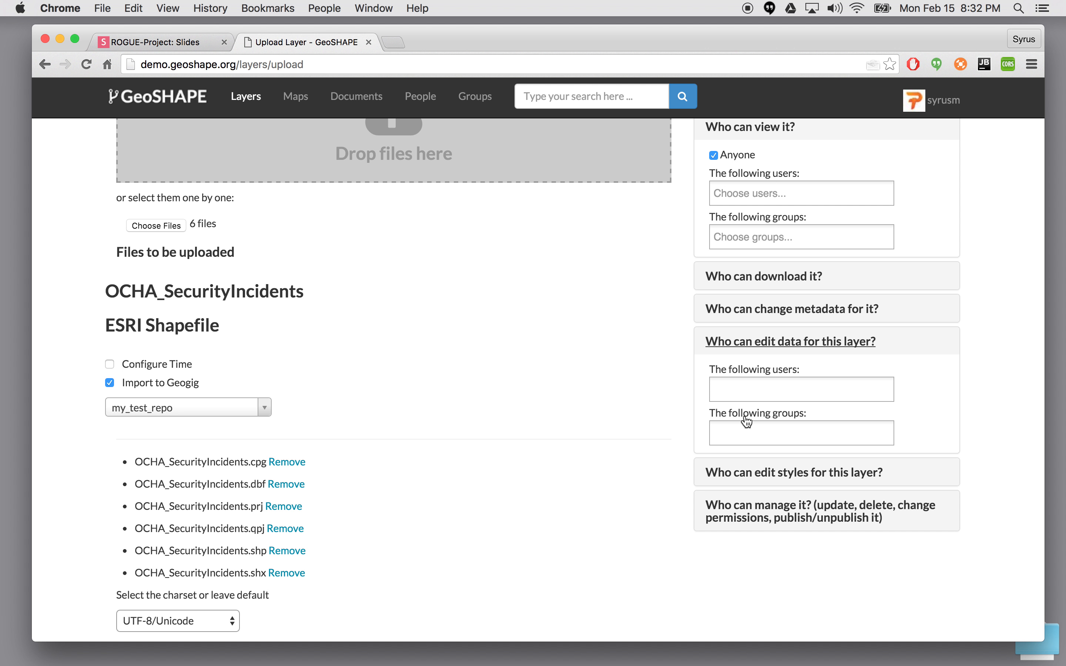
click(746, 389)
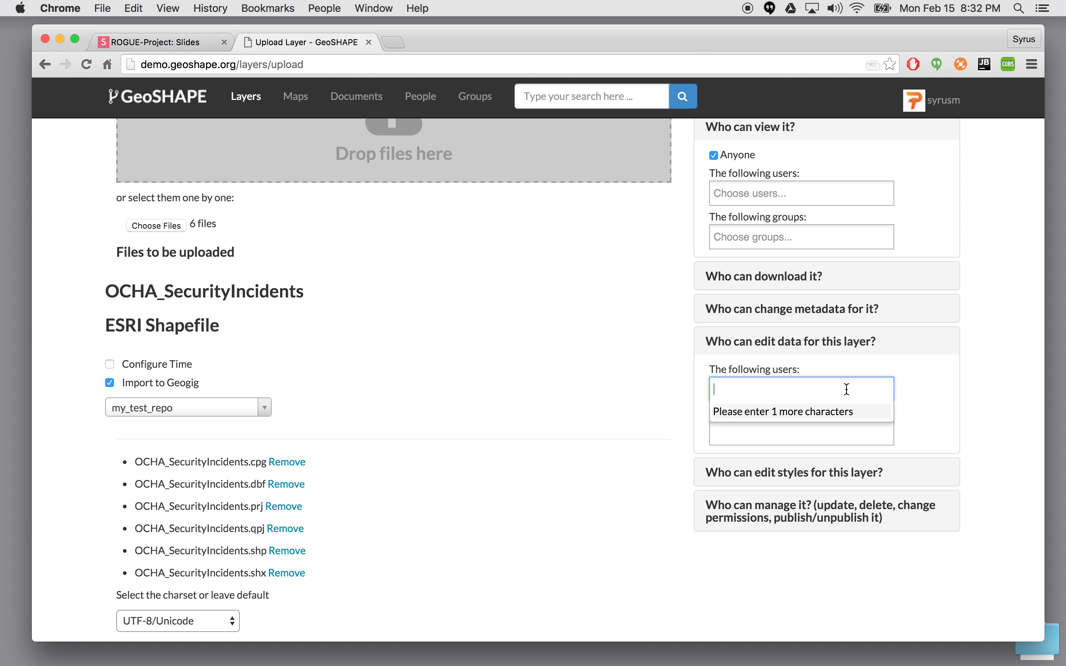
text(syru)
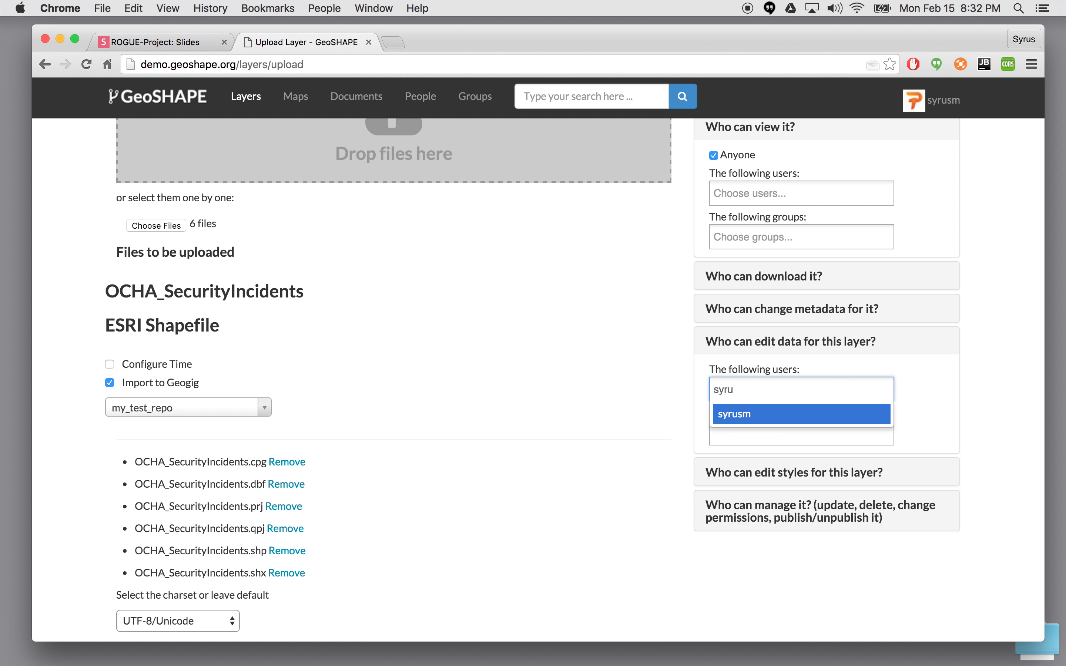
key(Return)
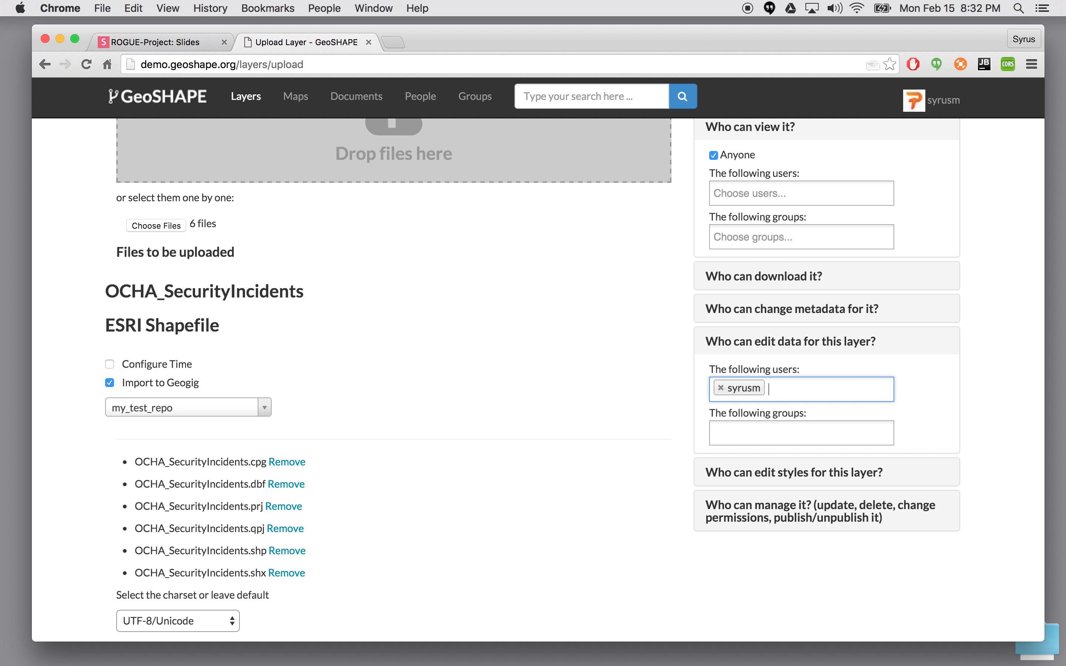
click(721, 389)
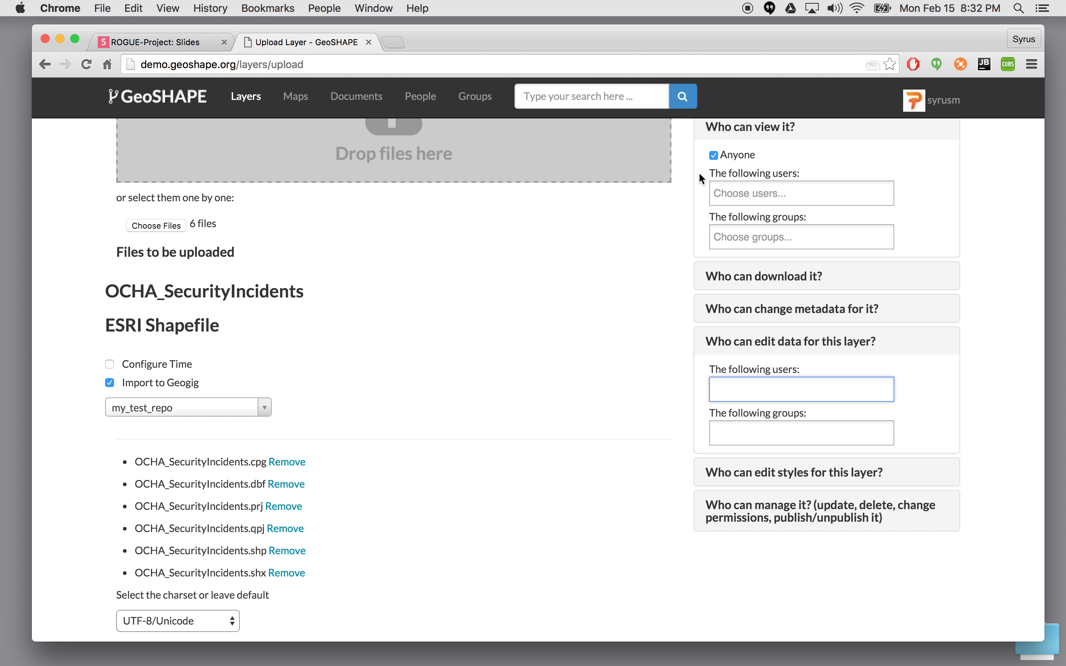
Upload the OCHA_SecurityIncidents shapefile with its import into my_test_repo, and open the uploaded layer's info page
scroll(406, 453, down, 3)
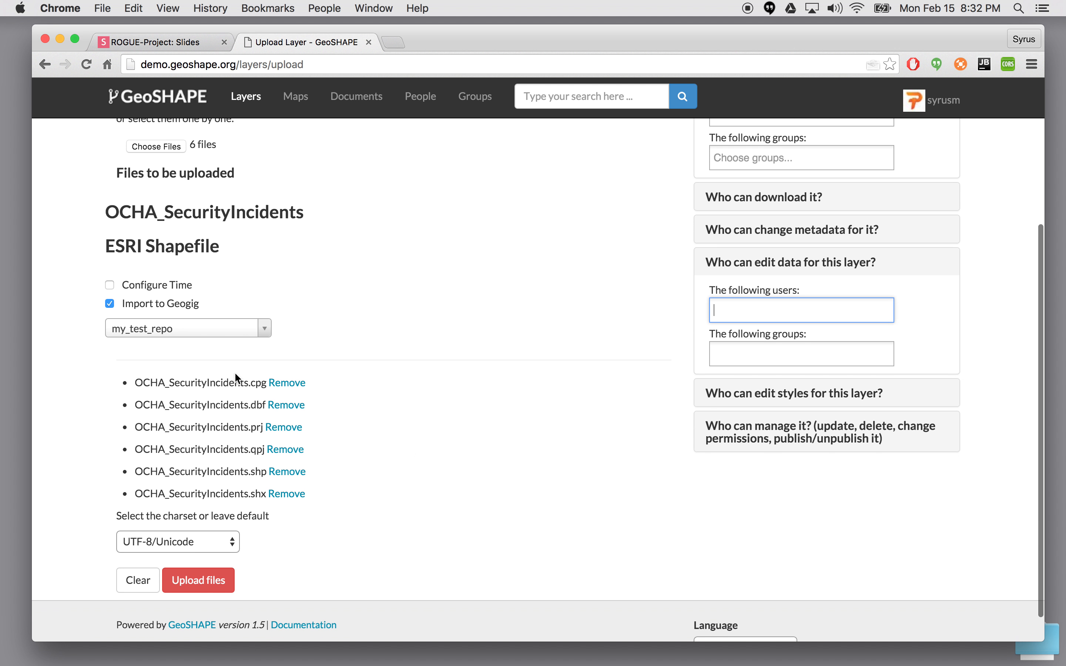
click(213, 583)
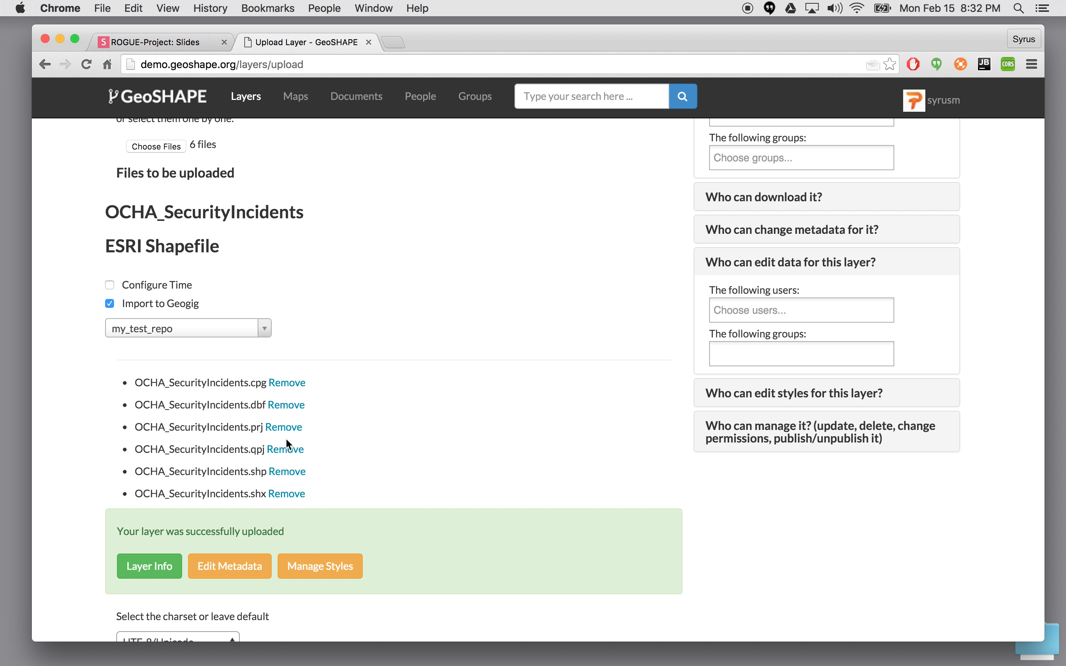
scroll(363, 416, down, 3)
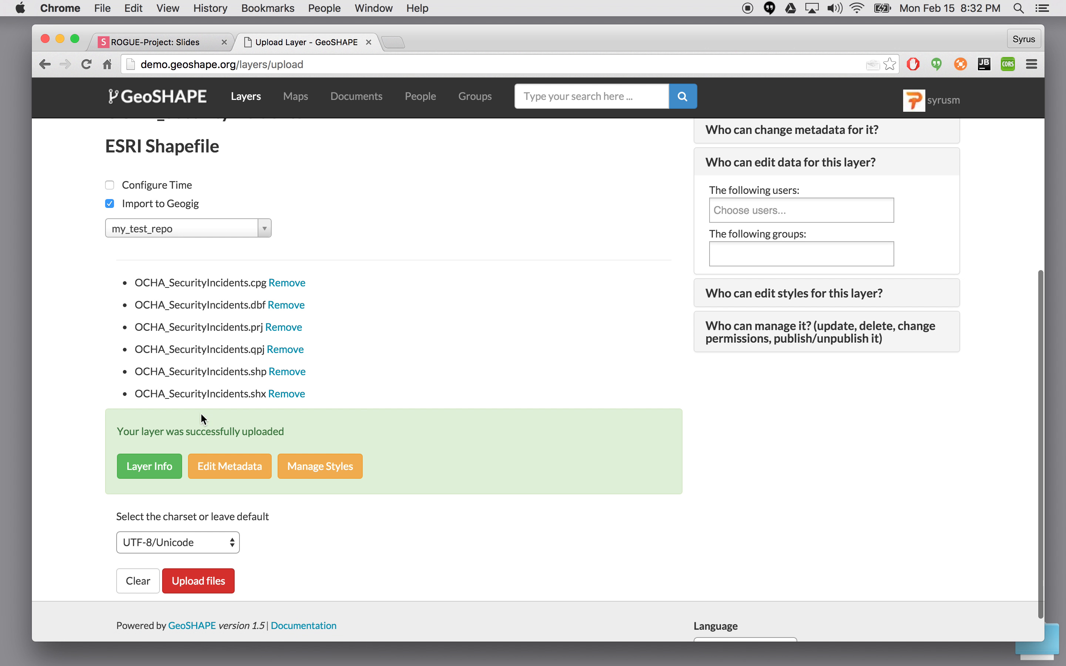
click(160, 476)
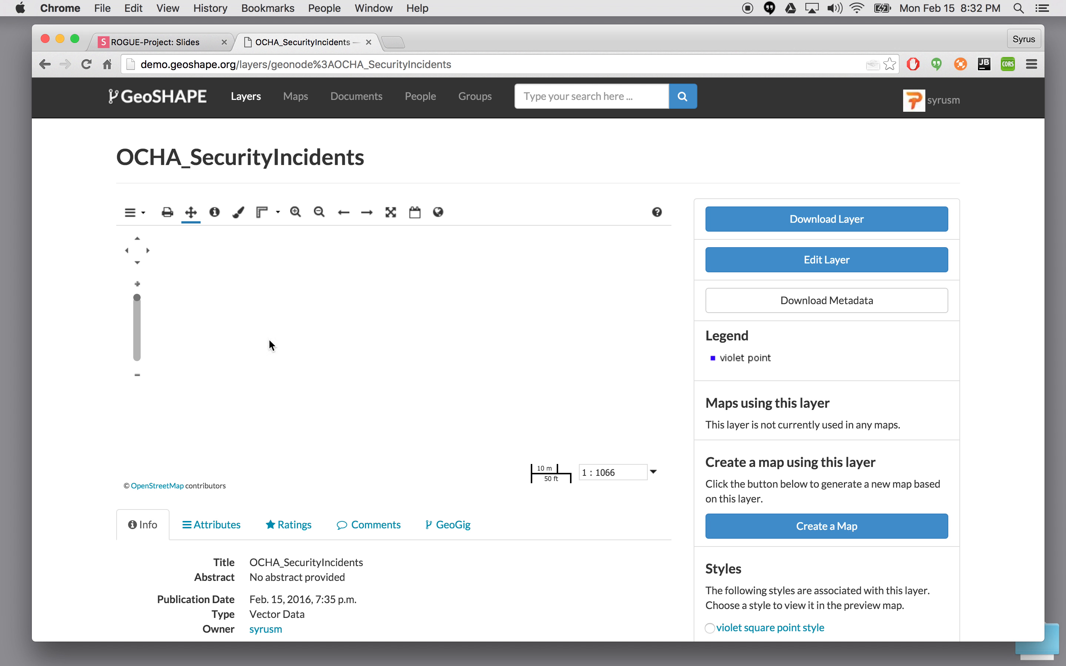
Examine the OCHA_SecurityIncidents preview map at world scale, covering the Americas, Europe and Africa
click(139, 377)
click(138, 377)
click(138, 376)
click(139, 377)
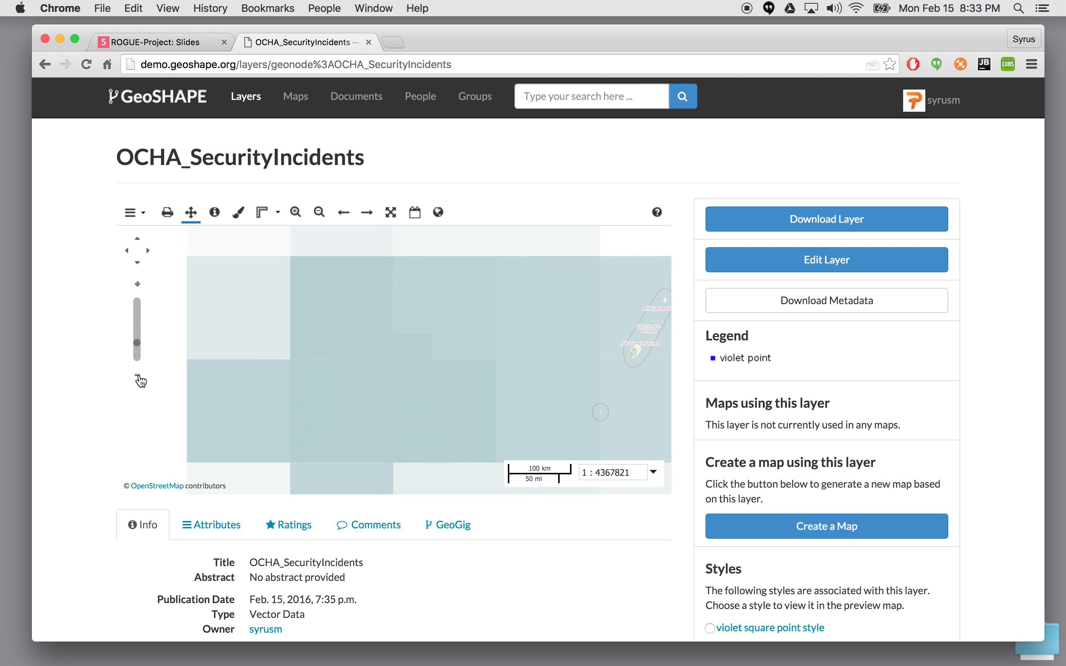
click(140, 378)
click(139, 377)
click(139, 378)
click(139, 377)
click(140, 377)
drag(362, 323, 445, 372)
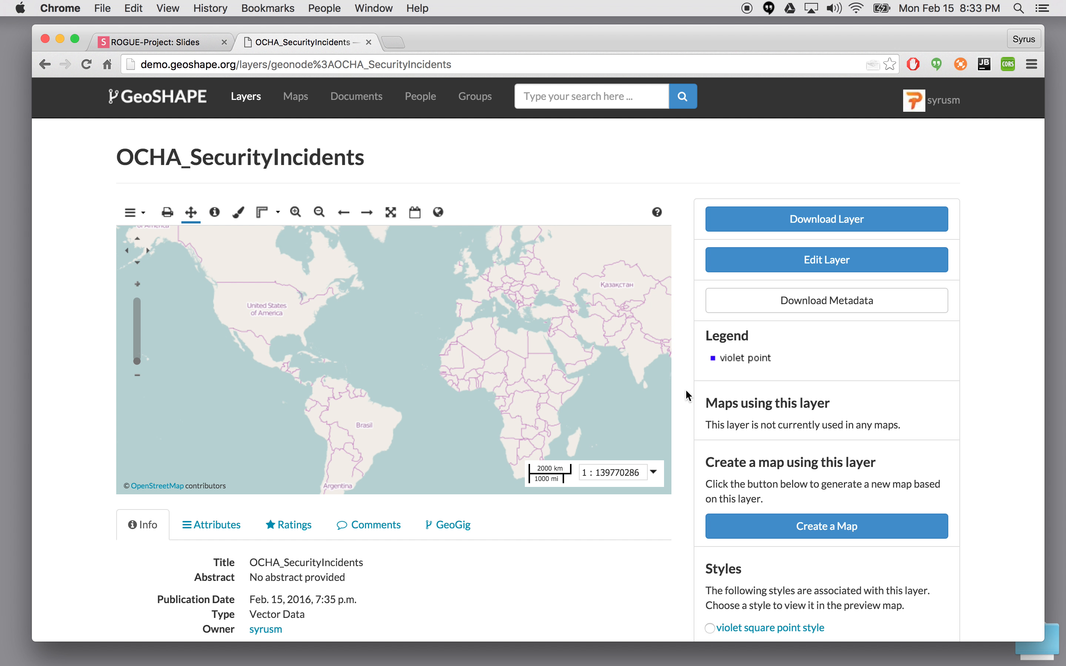
Create a new map from the OCHA_SecurityIncidents layer and show it at world scale with the Americas, Europe and Africa in view
click(807, 528)
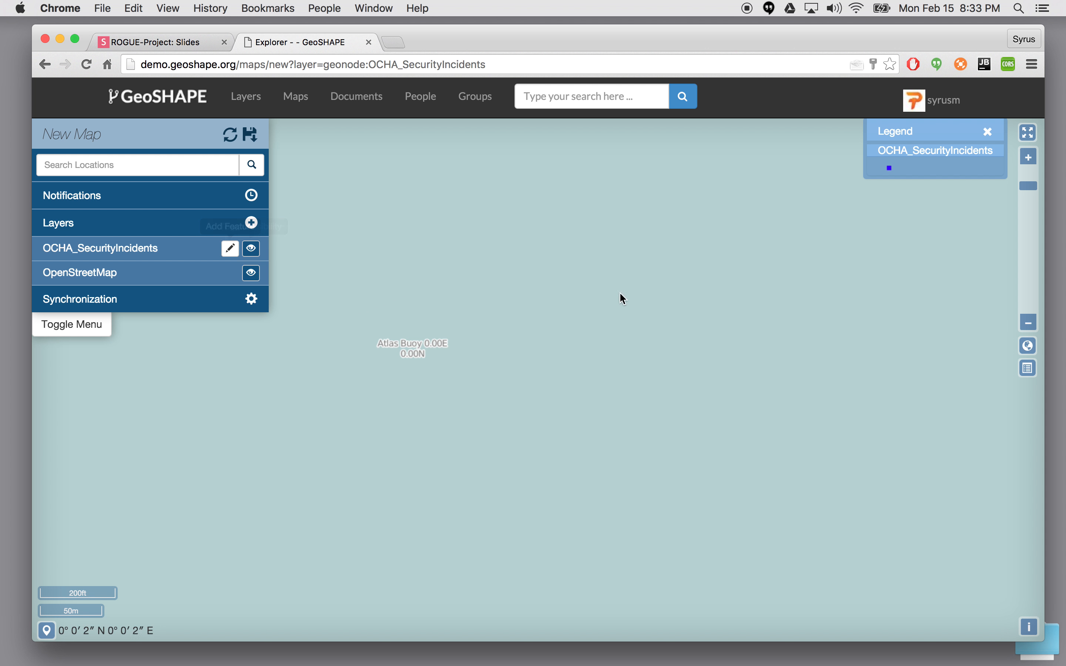
click(1027, 328)
click(1028, 328)
click(1028, 328)
click(1027, 328)
click(1027, 328)
click(1028, 328)
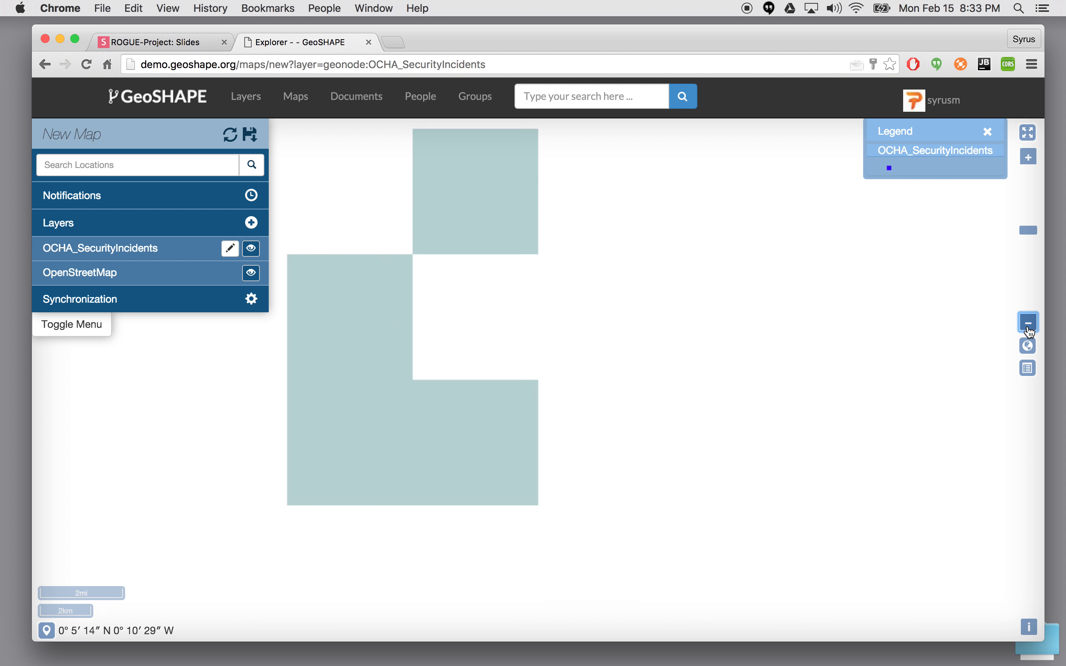
click(1027, 328)
click(1027, 328)
click(1027, 328)
click(1027, 328)
click(1027, 328)
click(1027, 328)
click(1028, 328)
click(1027, 328)
click(1027, 328)
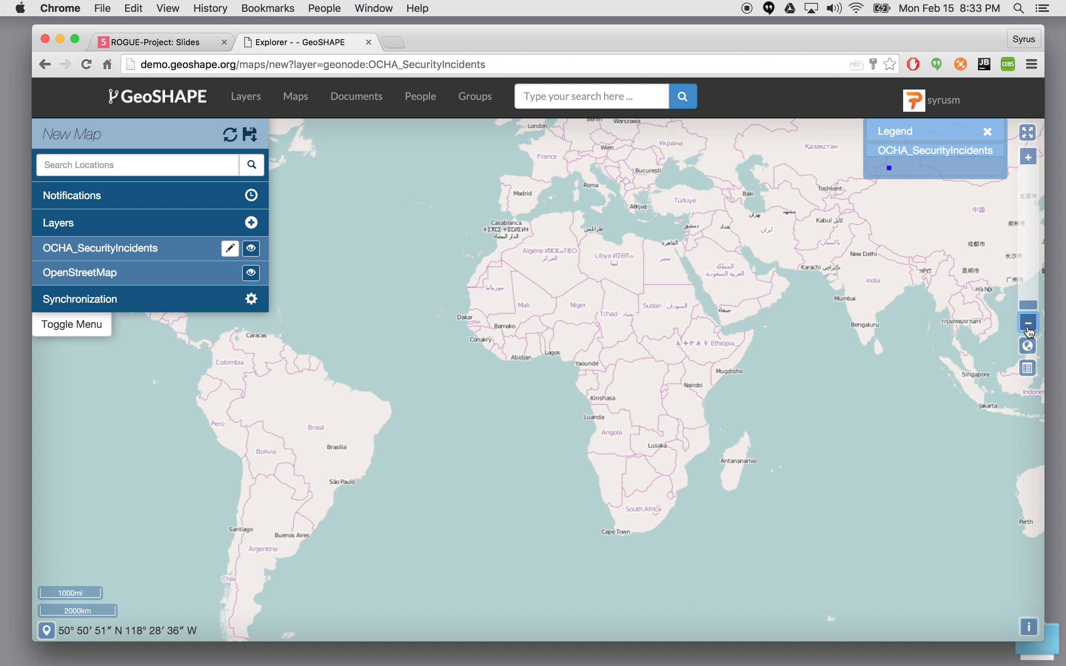
drag(588, 250, 648, 332)
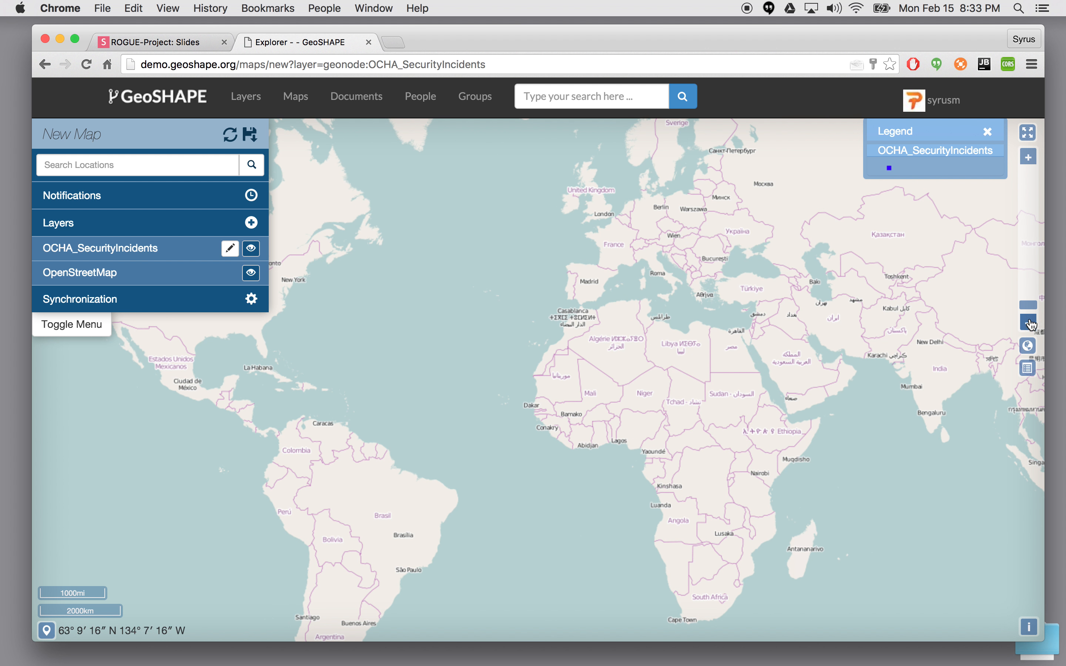
drag(591, 326, 673, 341)
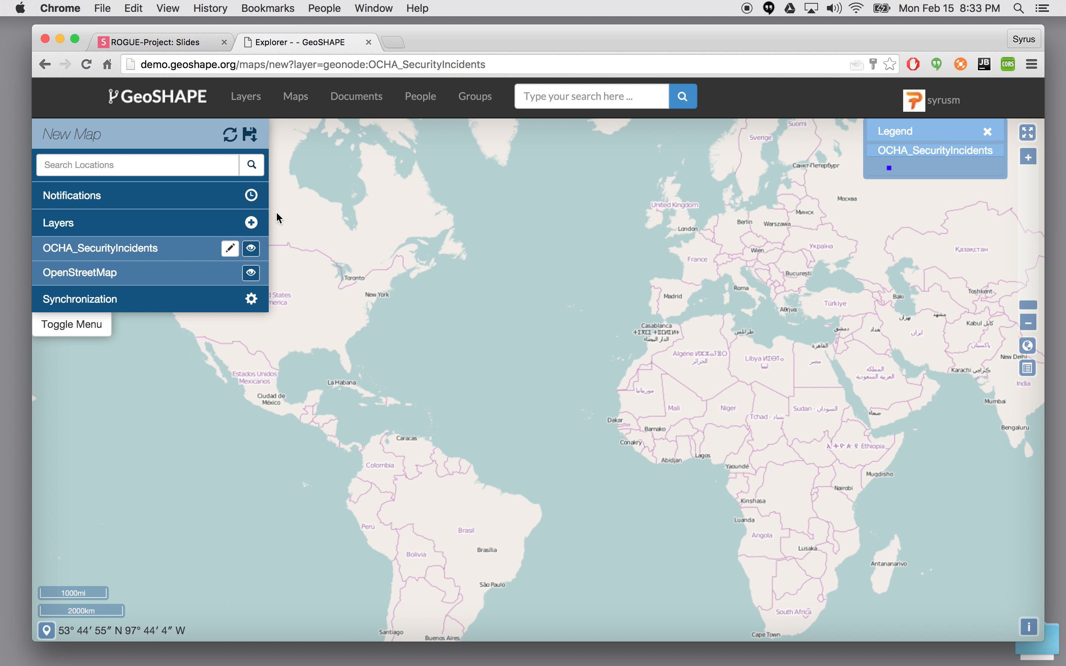
drag(466, 238, 554, 220)
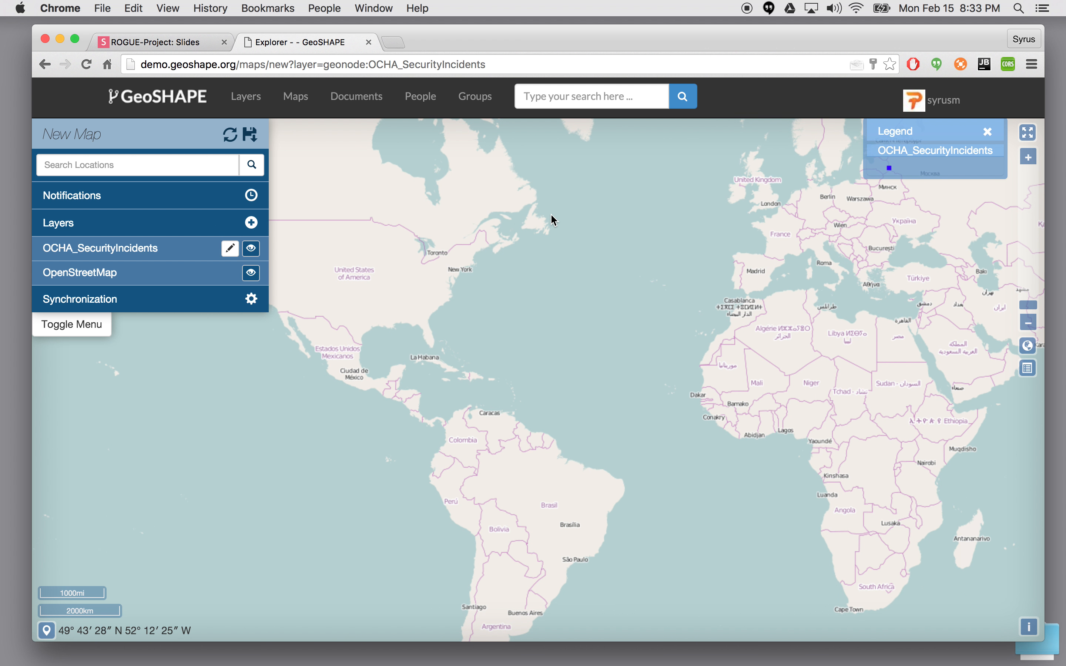
Add a point feature to OCHA_SecurityIncidents in northern Mali, at about 21° 17′ N 1° 56′ W, and accept its geometry
click(229, 249)
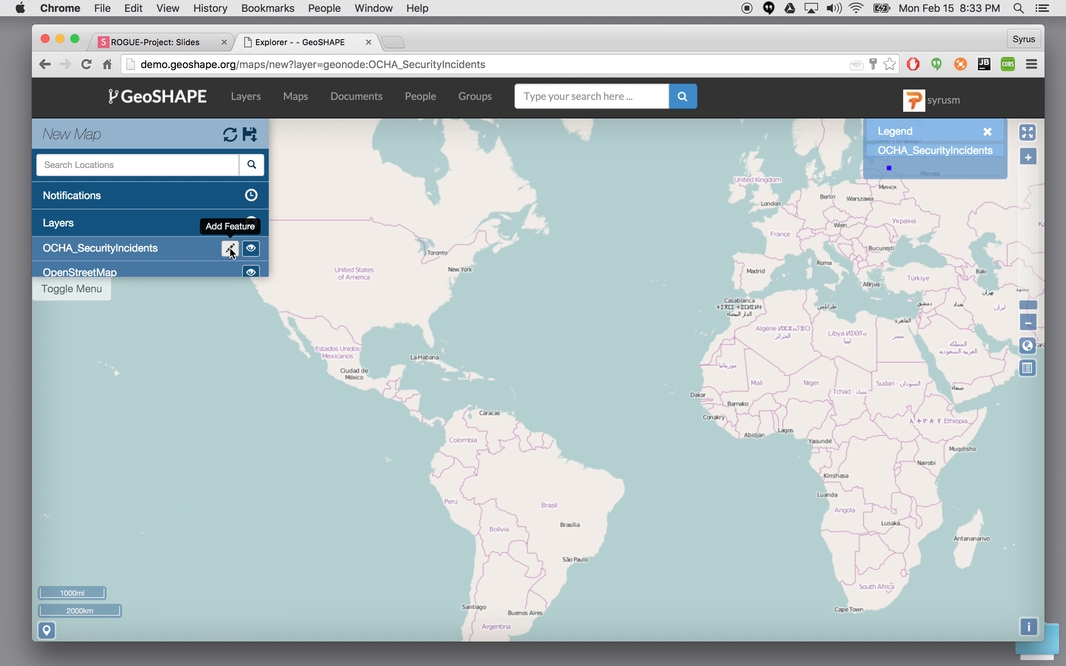
click(785, 375)
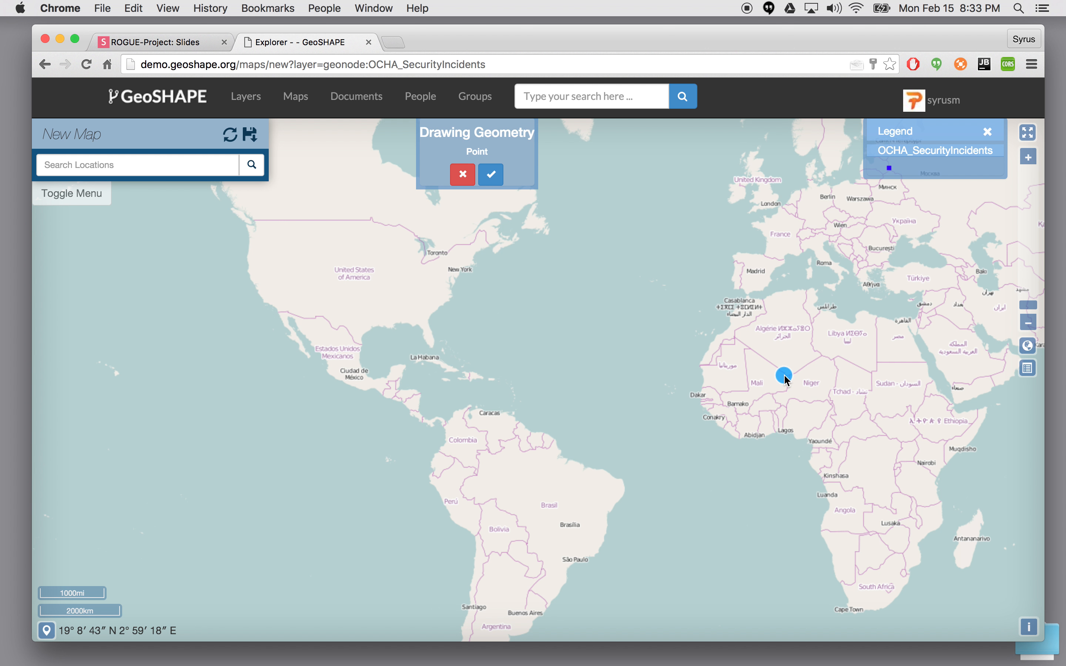
drag(786, 378, 763, 365)
click(491, 173)
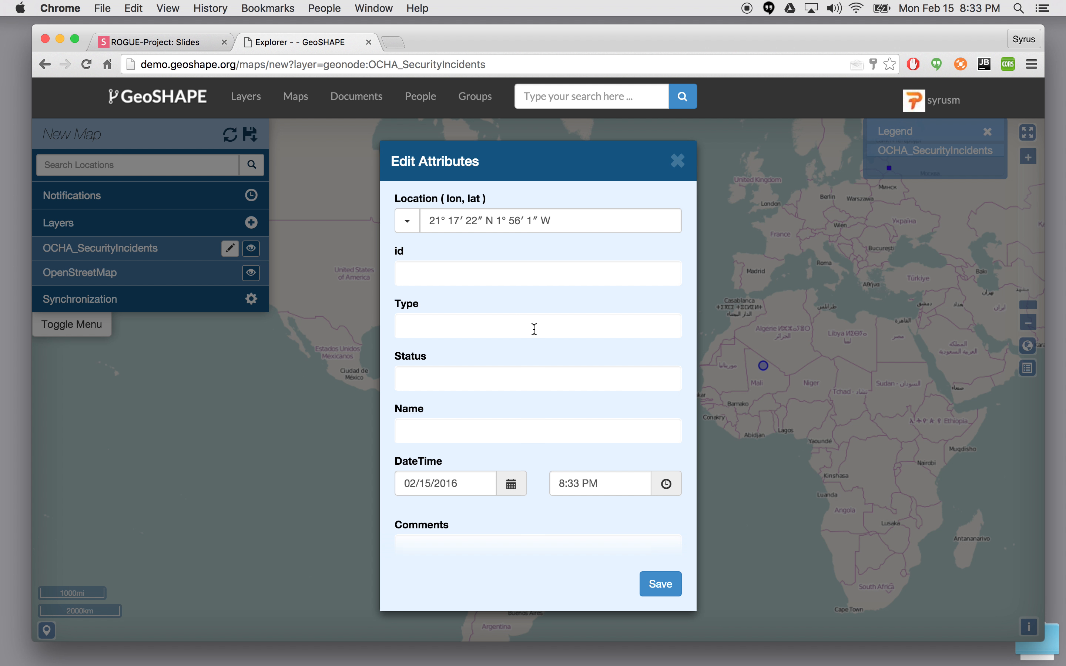
Enter "test" as the Name attribute of the new point in Mali
scroll(535, 329, down, 1)
scroll(535, 329, up, 1)
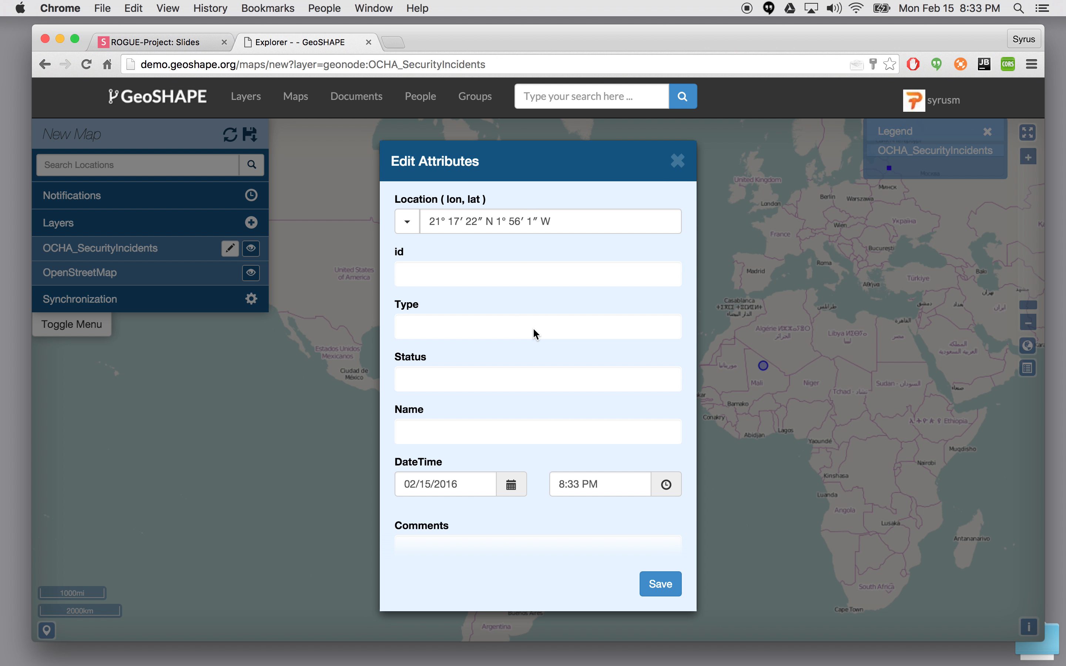
scroll(534, 330, down, 1)
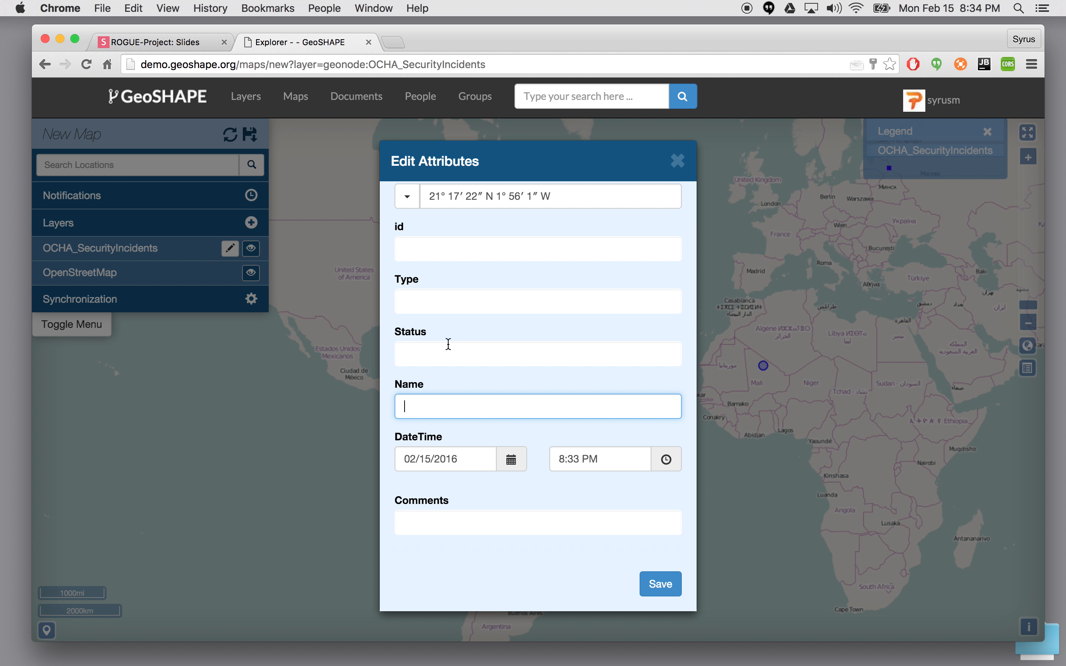
text(test)
scroll(521, 520, up, 1)
scroll(520, 520, down, 1)
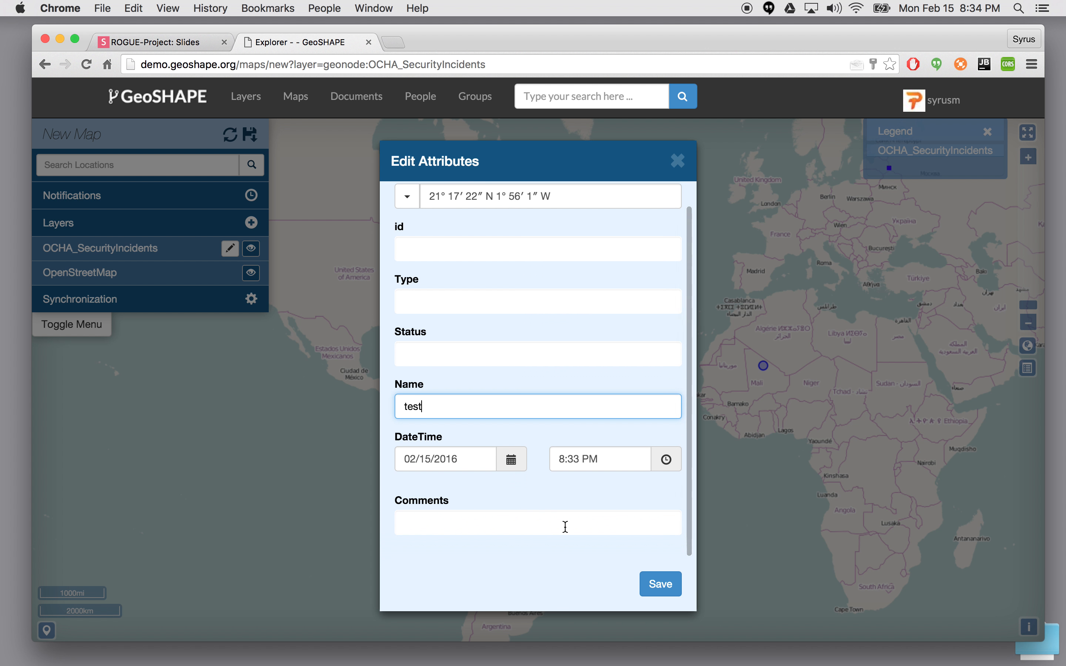
Move the text "test" from Name to Comments, save the feature and close its information popup
double_click(447, 396)
key(super+x)
click(436, 529)
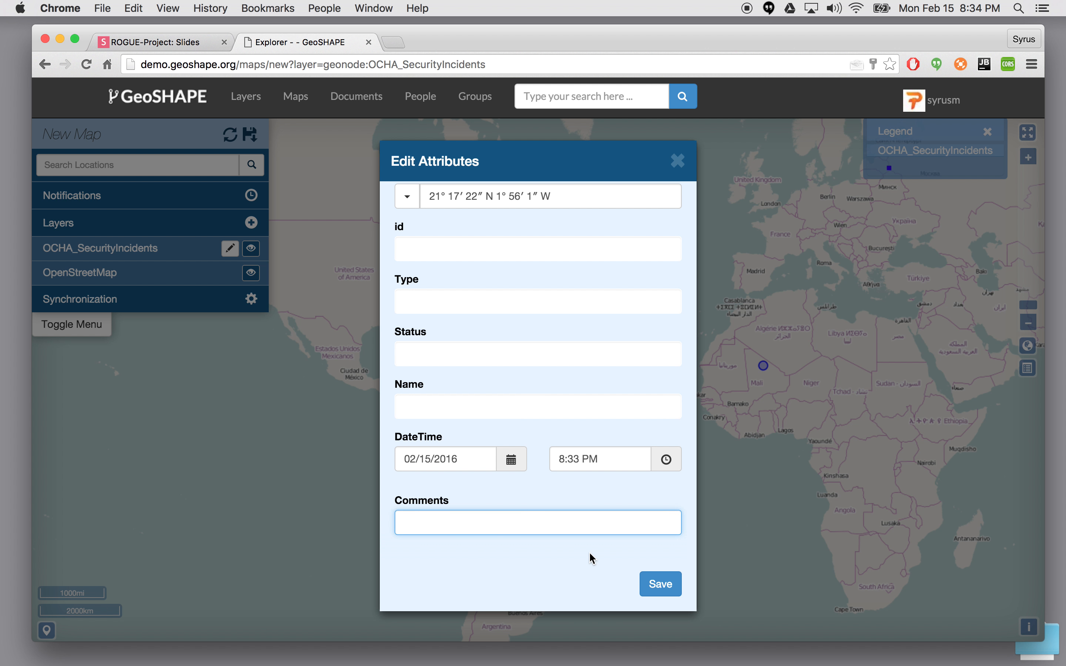
key(super+v)
click(681, 586)
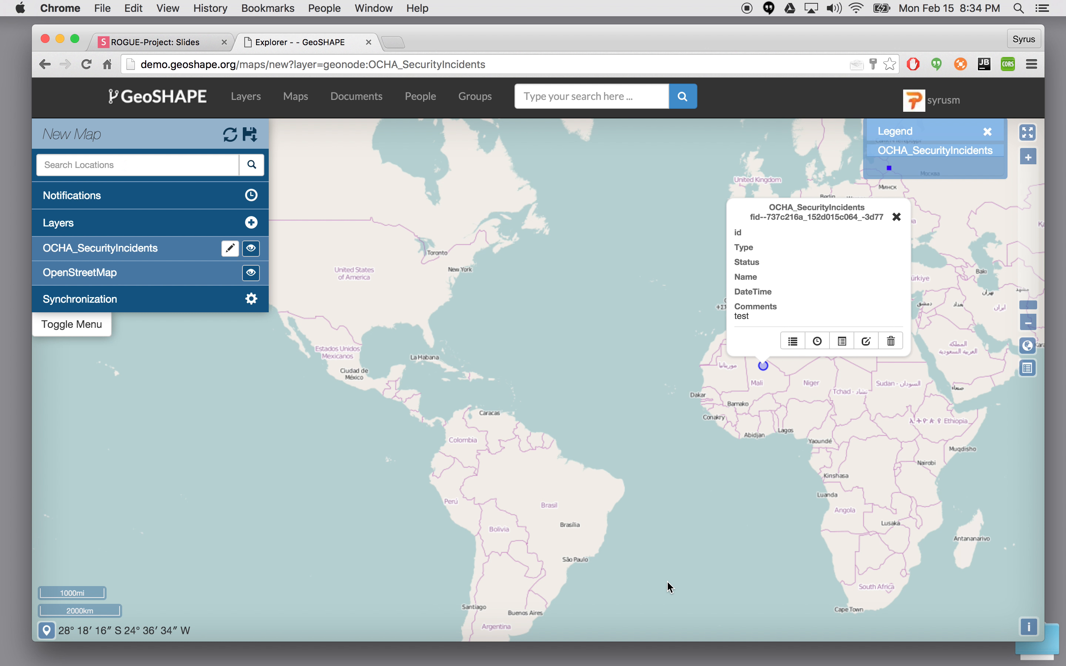
click(897, 217)
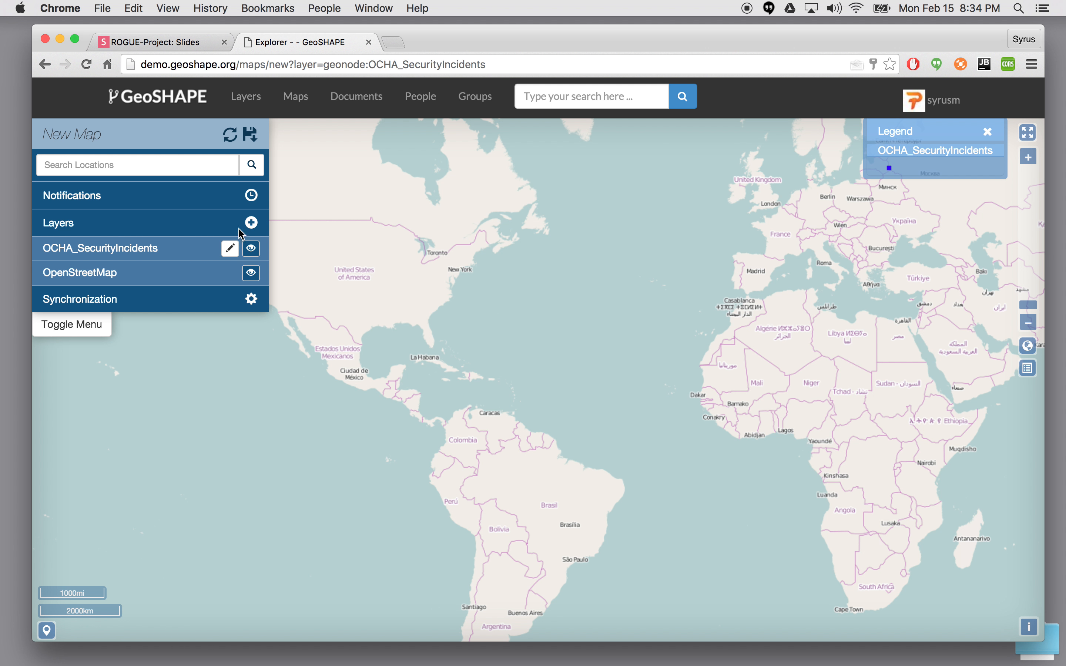
Add a second point feature to OCHA_SecurityIncidents in Algeria, at about 29° 5′ N 6° 30′ E, and accept its geometry
click(230, 249)
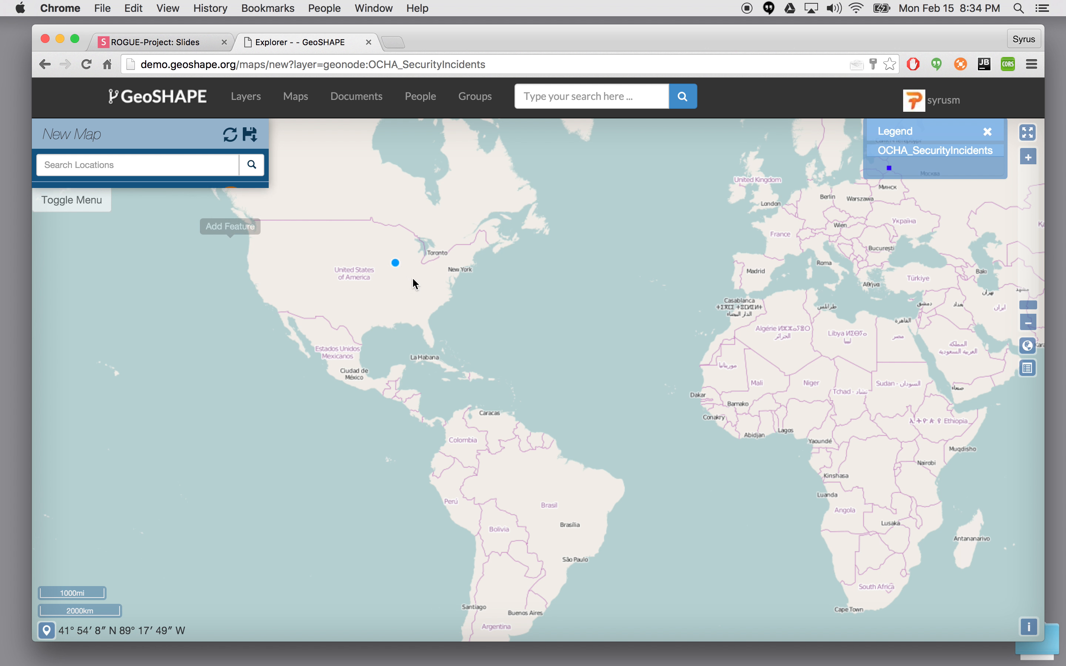
click(800, 329)
click(491, 174)
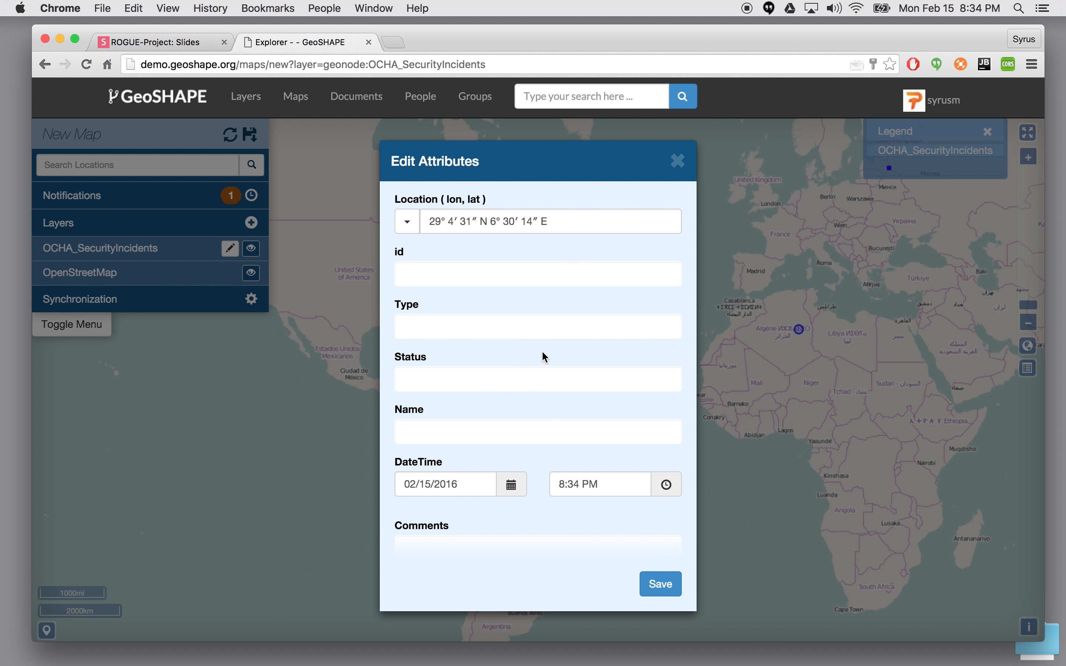
Set the Algeria point's Comments to "test2", save the feature and dismiss its information popup
scroll(483, 416, down, 1)
click(436, 524)
text(test2)
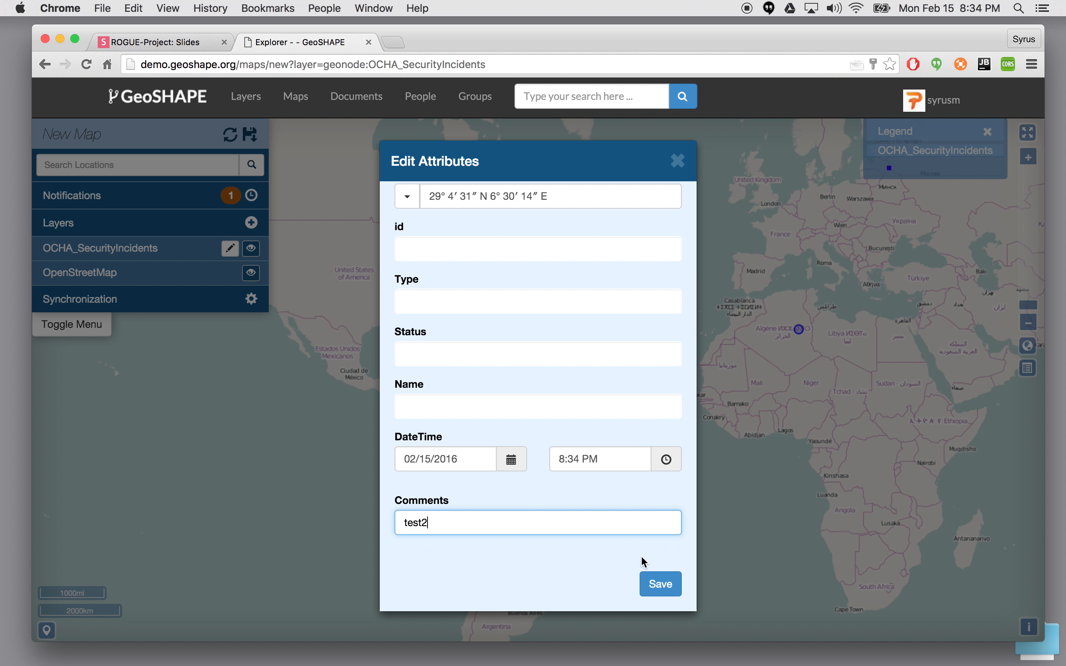
click(660, 585)
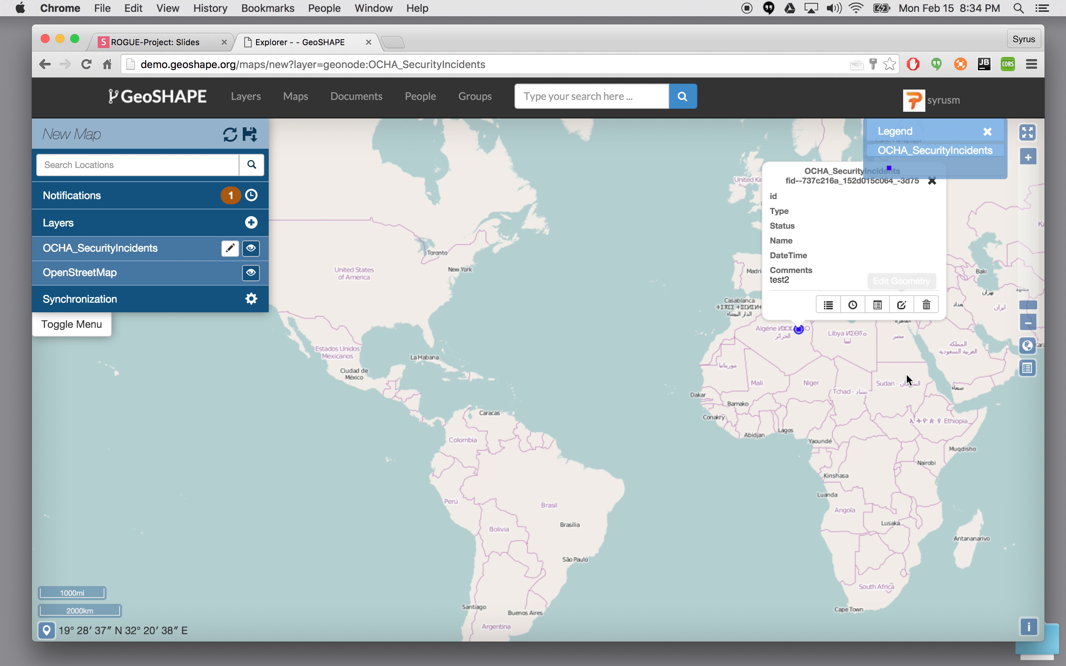
click(908, 377)
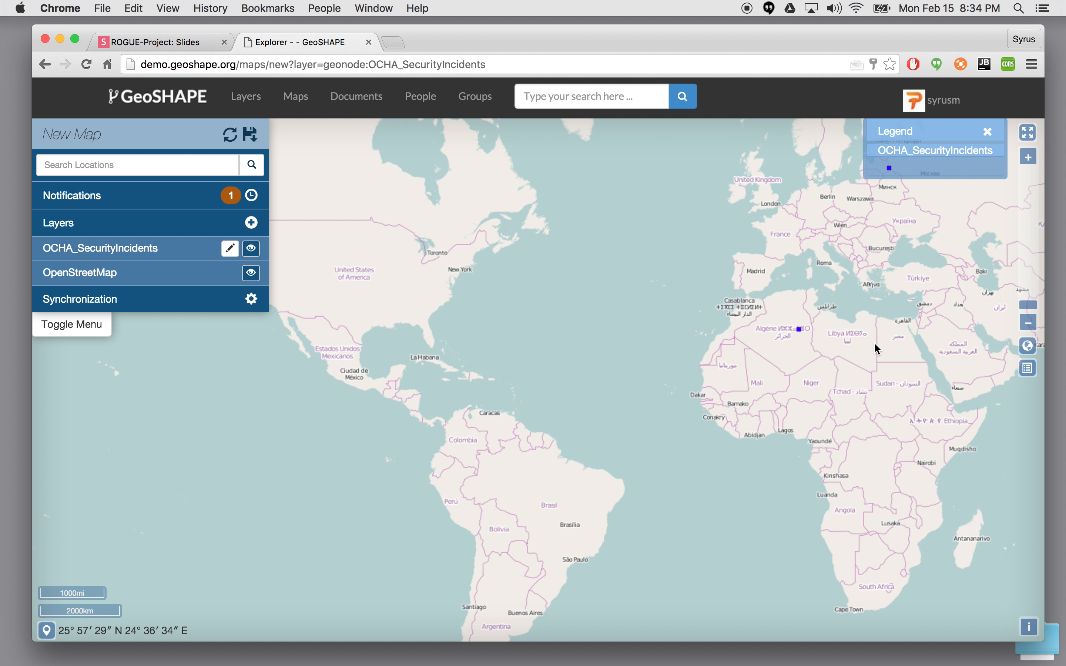
Delete the "test2" point in Algeria from the OCHA_SecurityIncidents layer
click(800, 330)
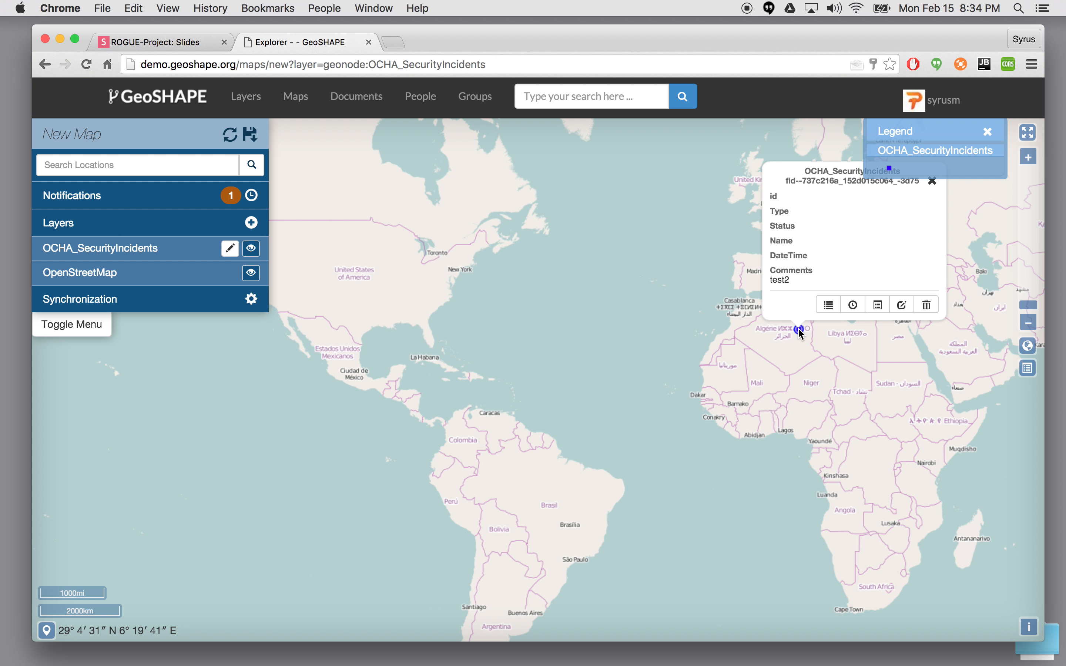
click(927, 305)
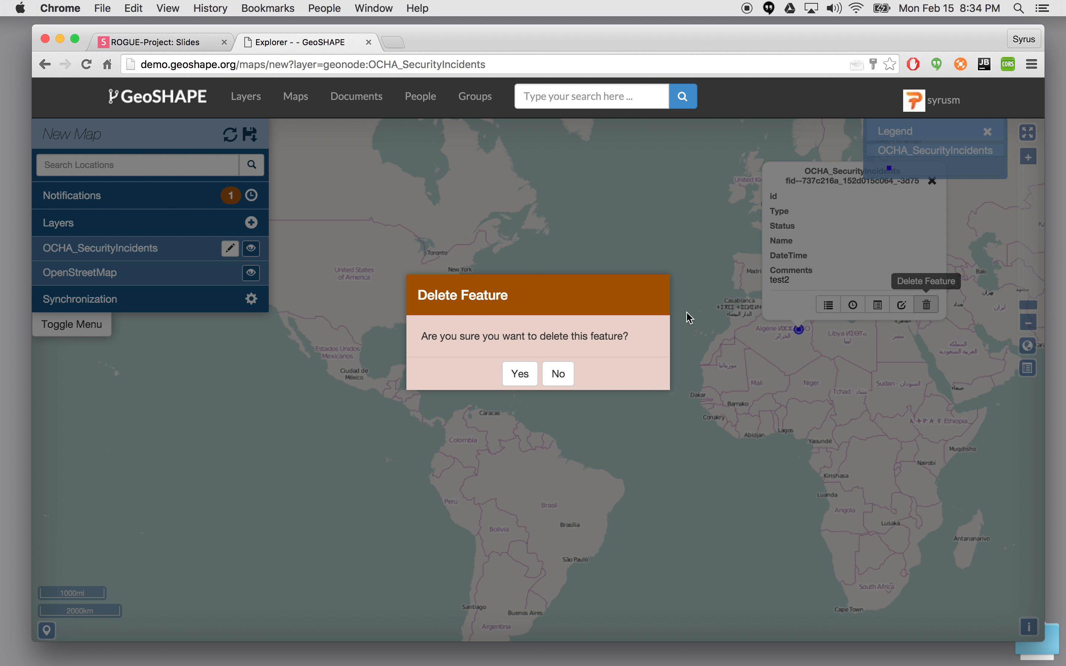
click(517, 379)
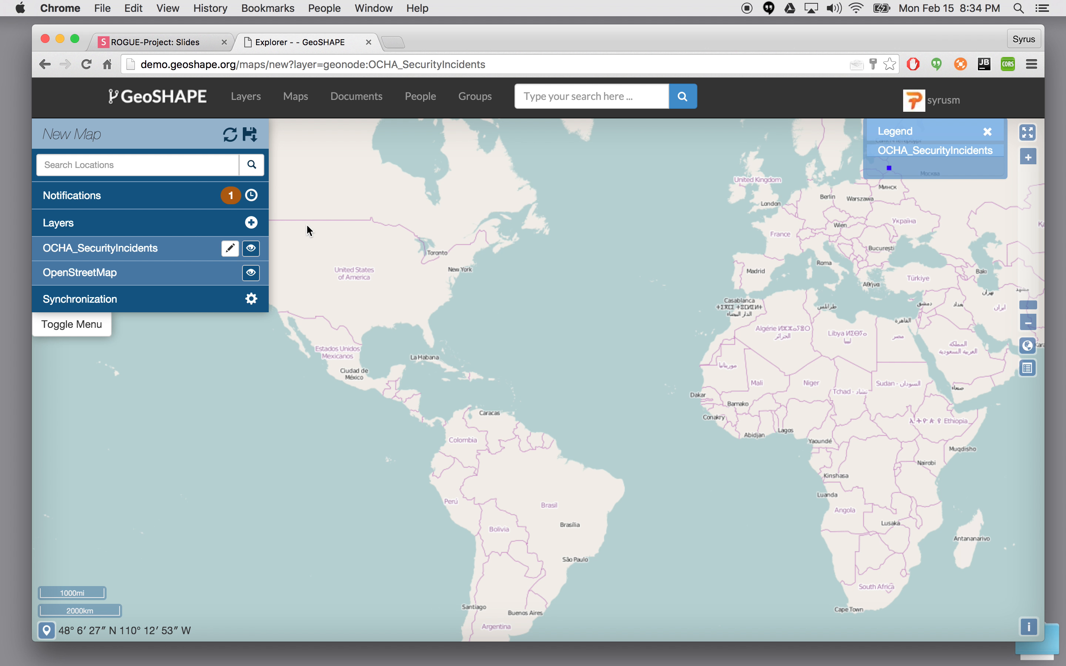
Add a point feature to OCHA_SecurityIncidents in West Africa, at about 17° 18′ N 14° 3′ W, and accept its geometry
click(229, 249)
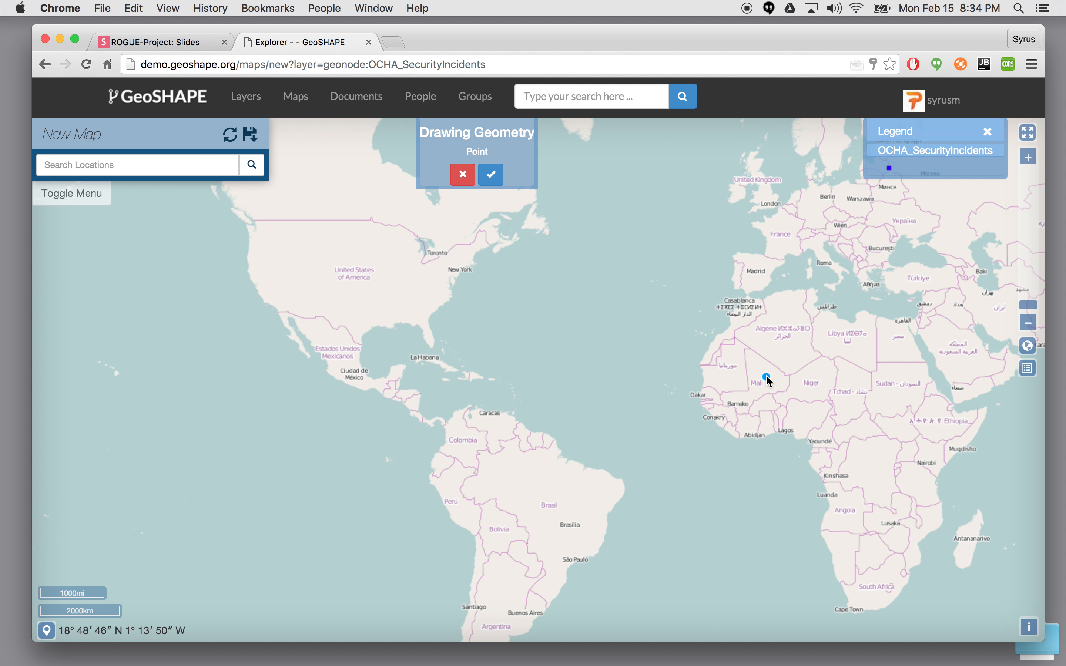
click(712, 383)
click(500, 182)
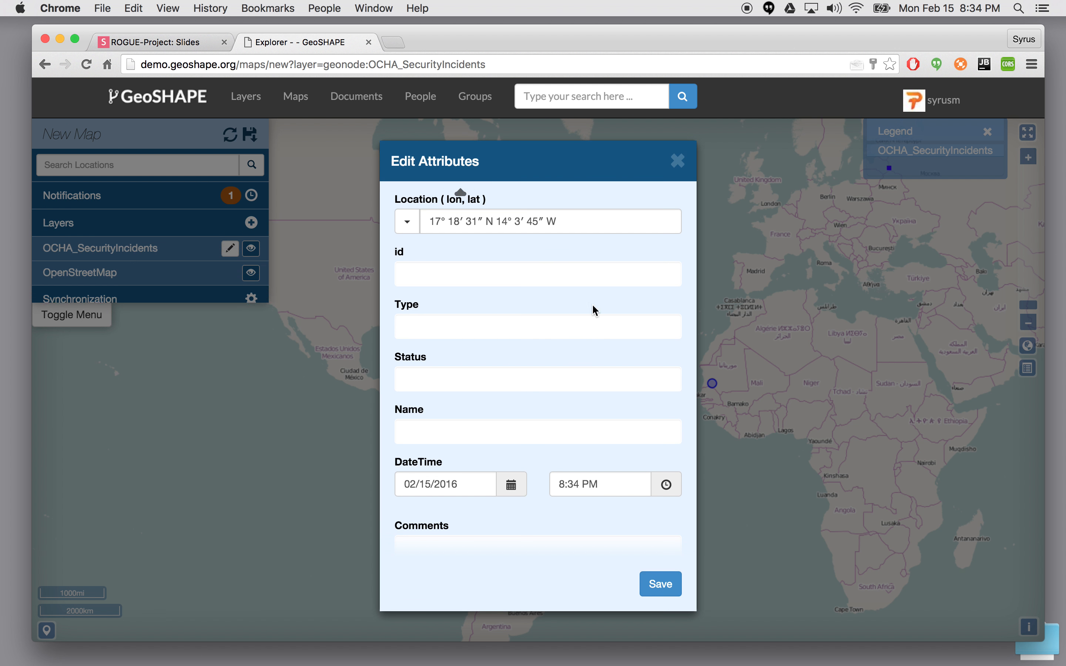
Set the new West African point's Comments to "testing" and save its attributes
scroll(456, 528, down, 2)
click(457, 524)
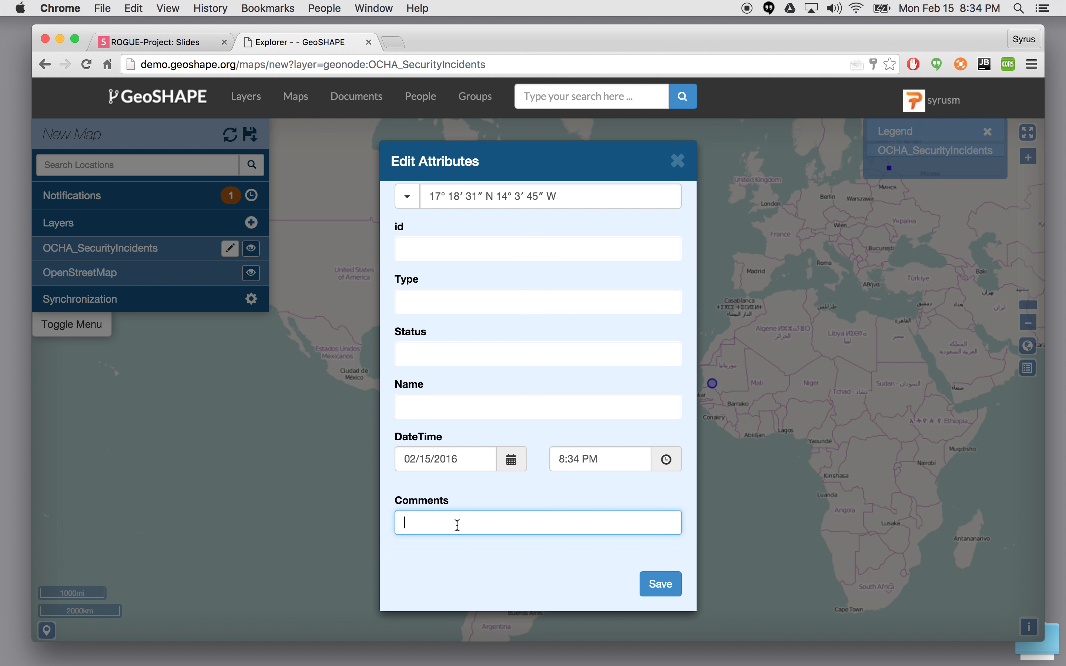
text(testin)
scroll(596, 386, up, 2)
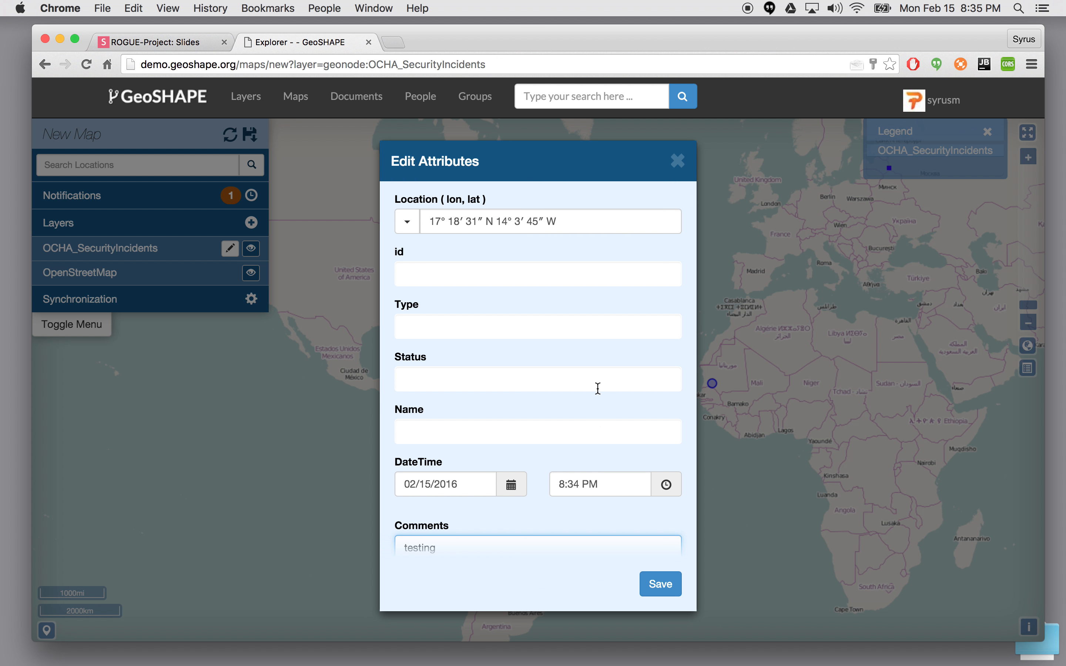
scroll(597, 388, down, 3)
click(660, 584)
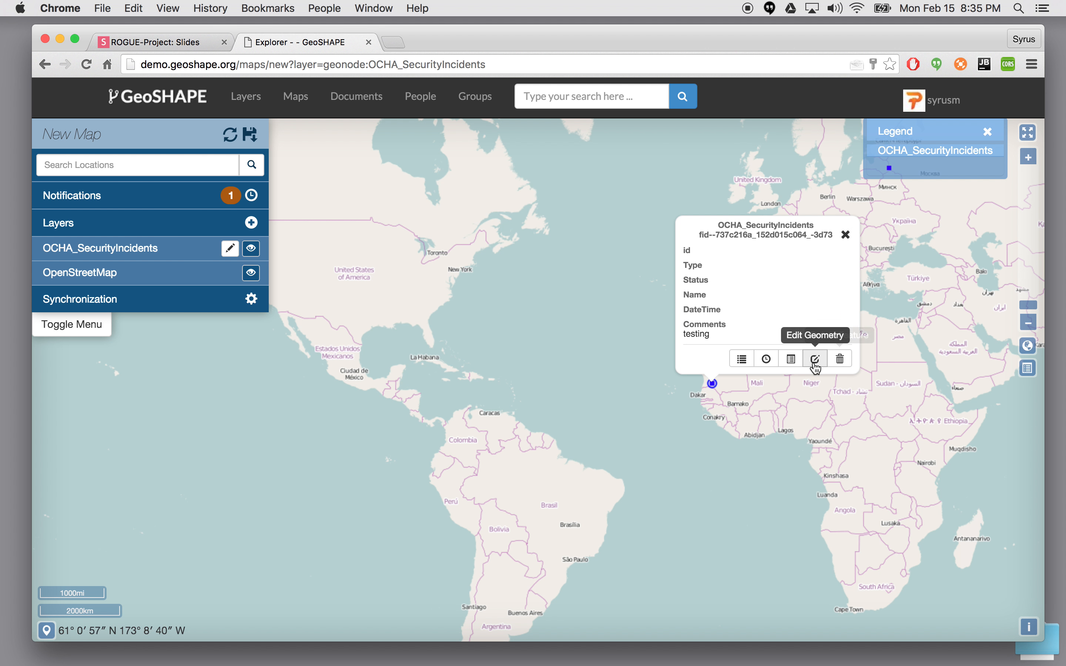
Review the "testing" point's attributes down to Comments and close them without saving
click(793, 366)
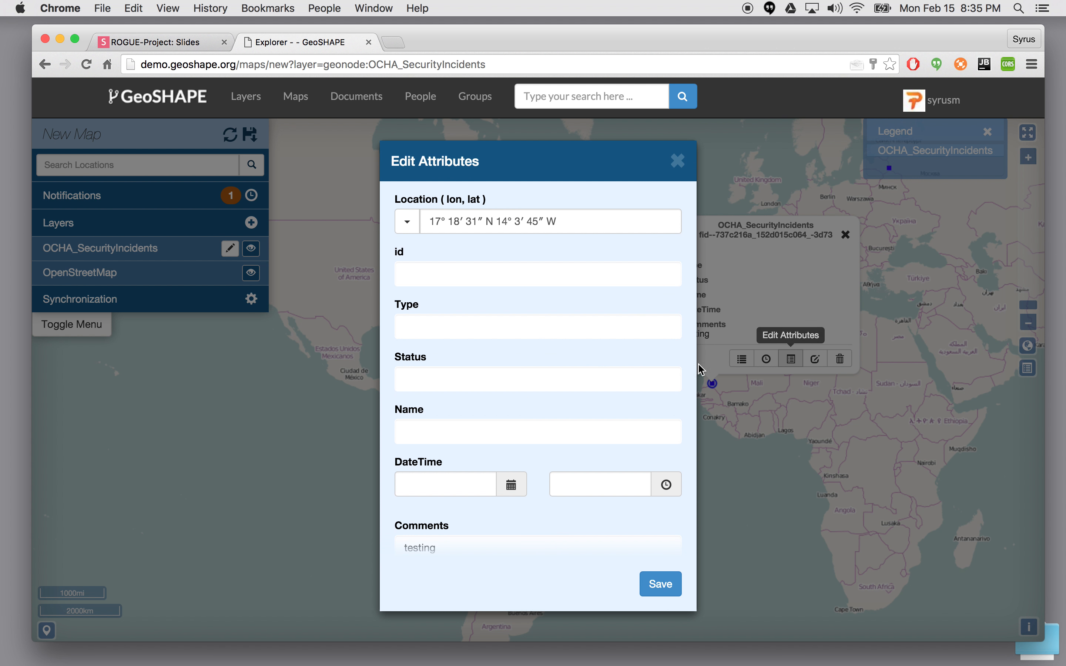
scroll(533, 319, down, 1)
click(446, 523)
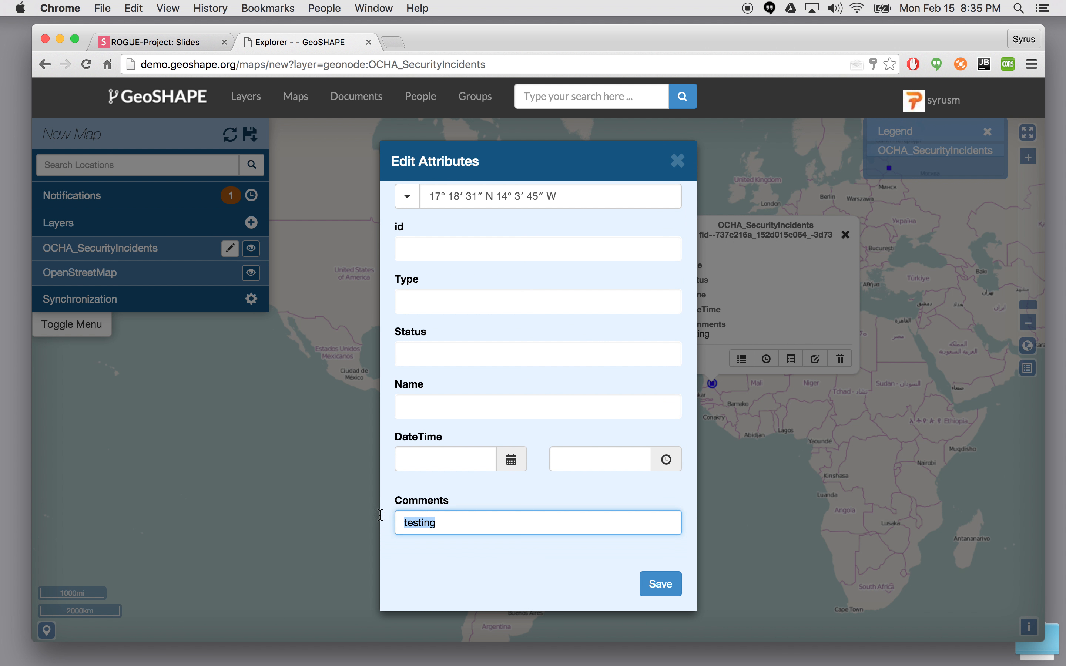
click(678, 160)
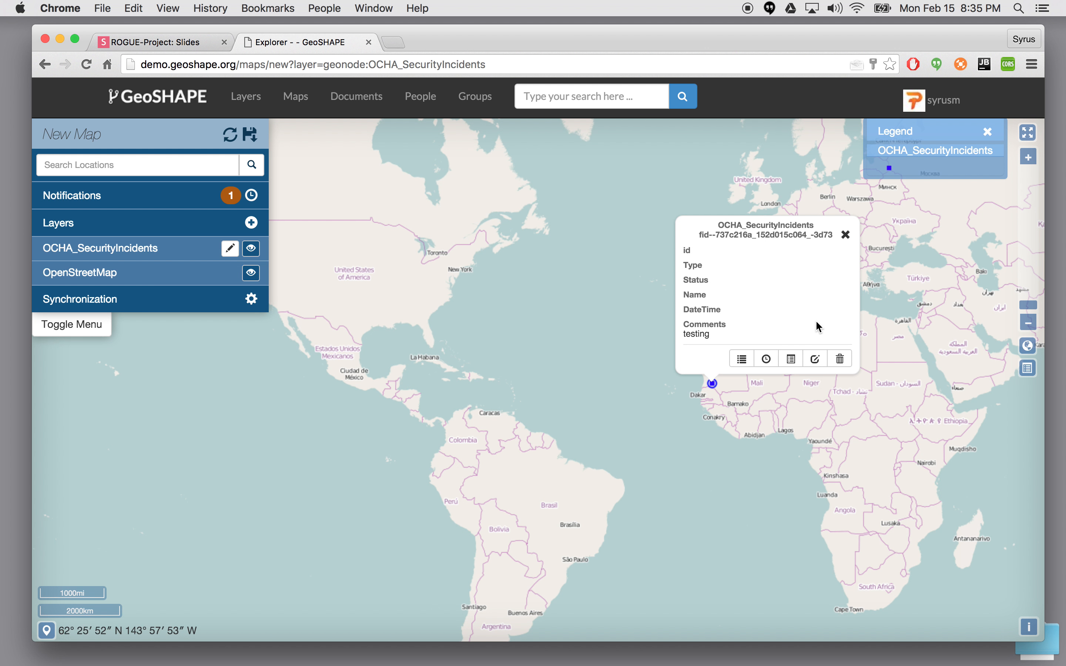
Move the "testing" point south to between Dakar and Conakry, accept the geometry and dismiss its information popup
click(815, 359)
drag(712, 387, 712, 405)
click(499, 170)
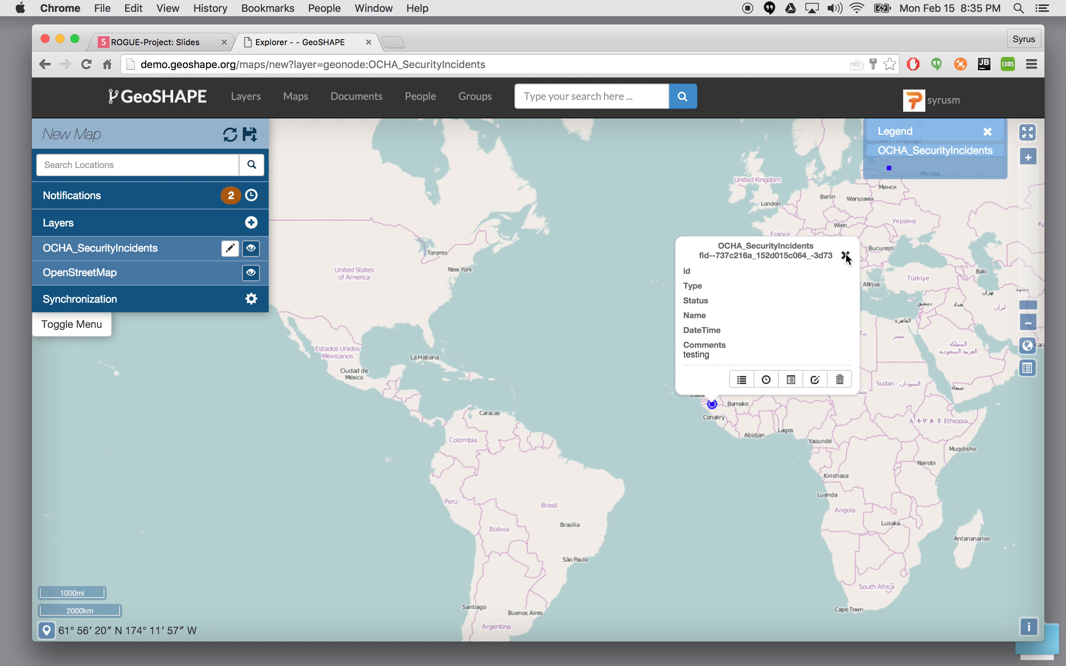
click(846, 255)
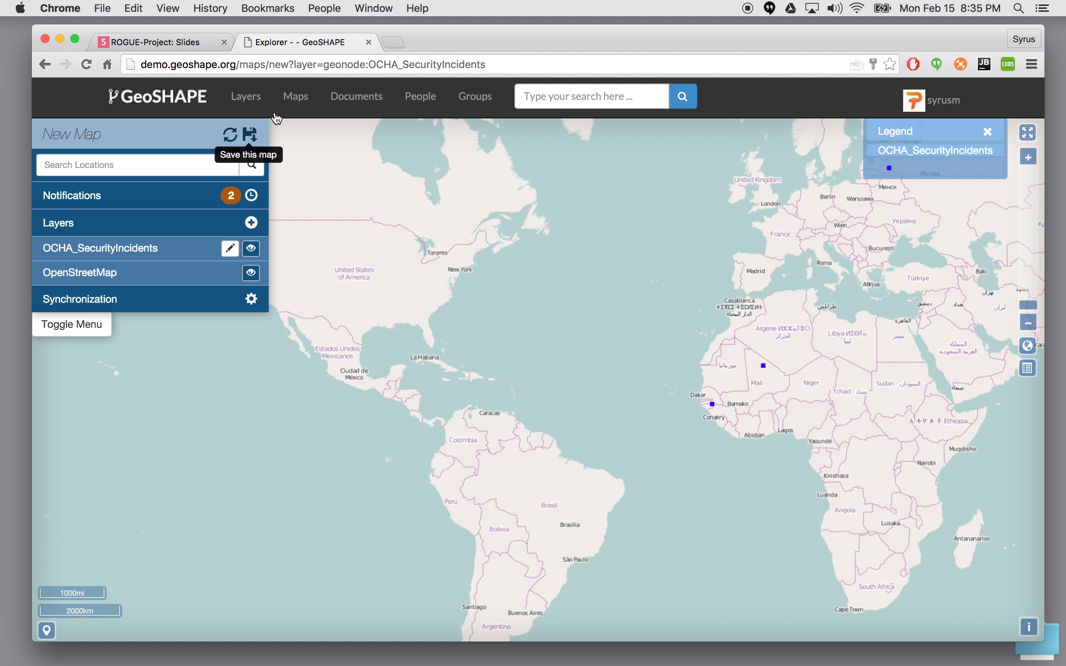
Open the OCHA_SecurityIncidents layer's detail page and show its points in West Africa on the preview map
click(244, 99)
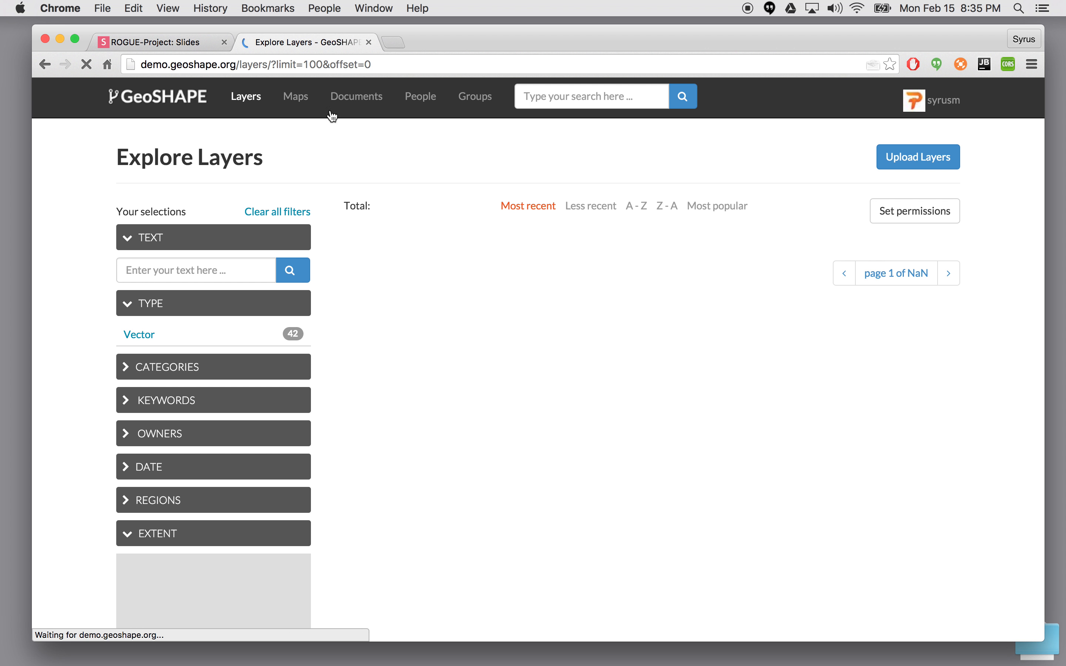
click(659, 273)
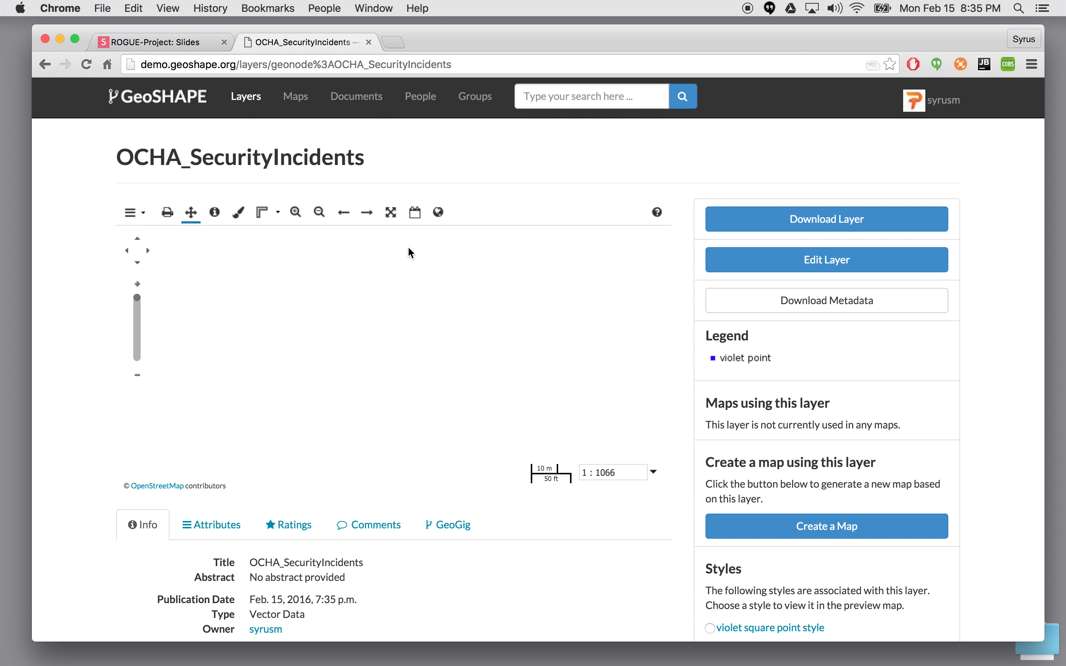
triple_click(135, 376)
click(139, 356)
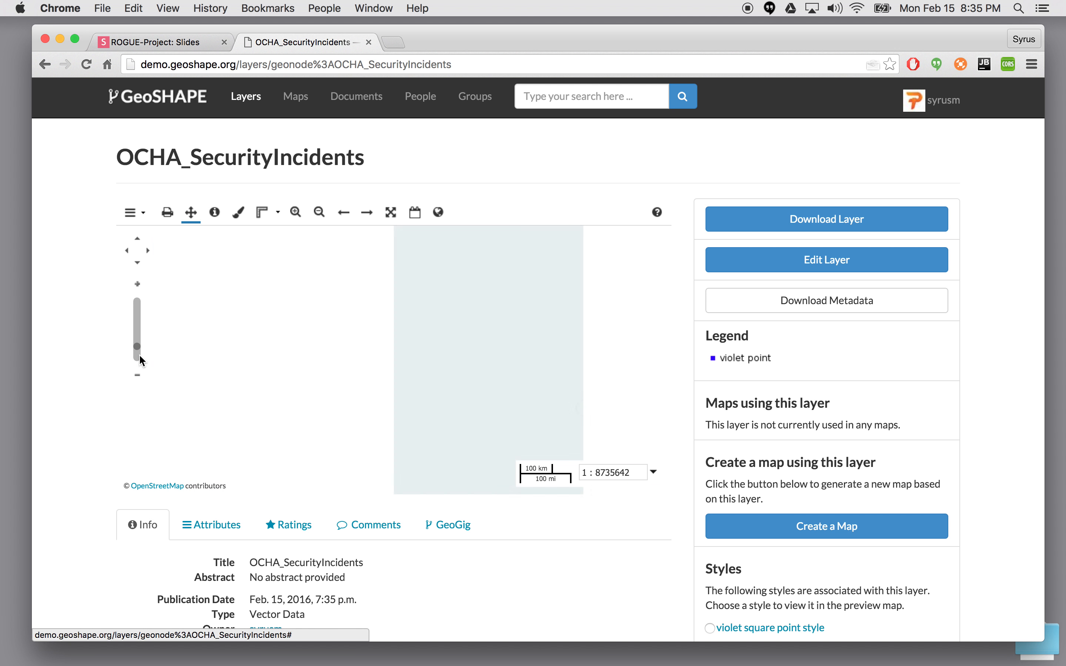
click(139, 361)
drag(418, 340, 475, 371)
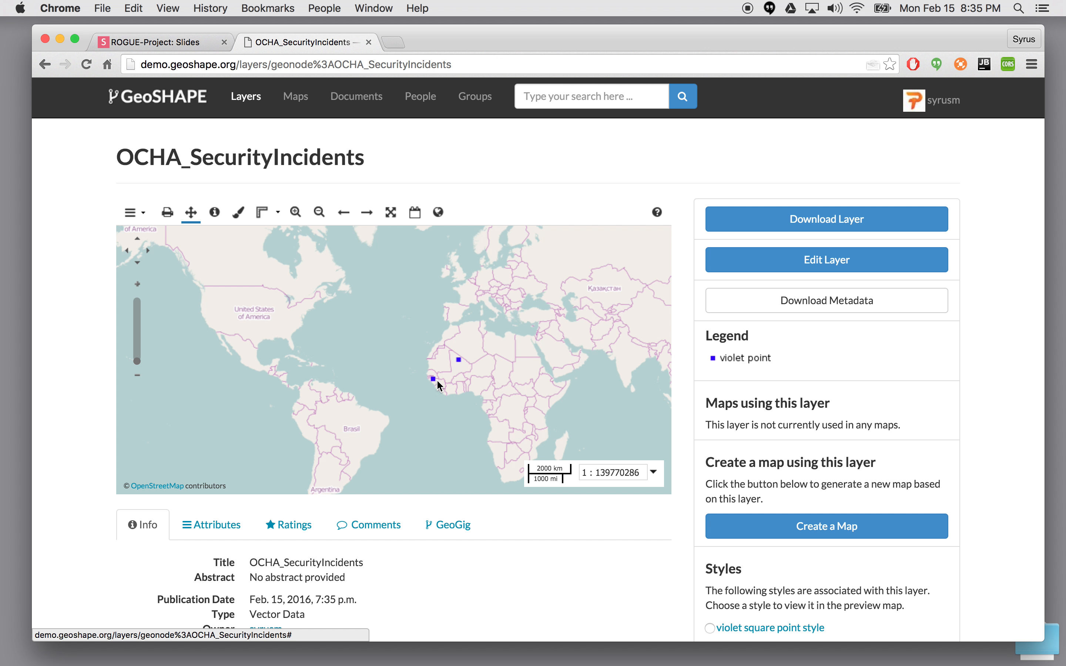
drag(436, 384, 442, 342)
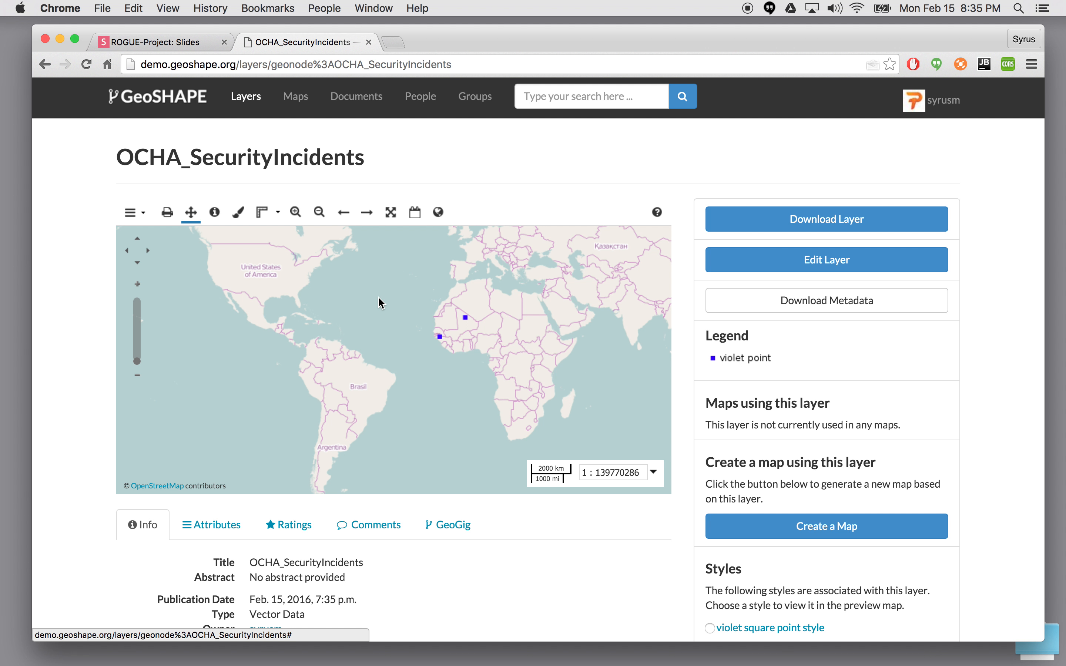
Edit the "violet point" rule of the layer's style and set its fill colour to #FF0040
click(241, 222)
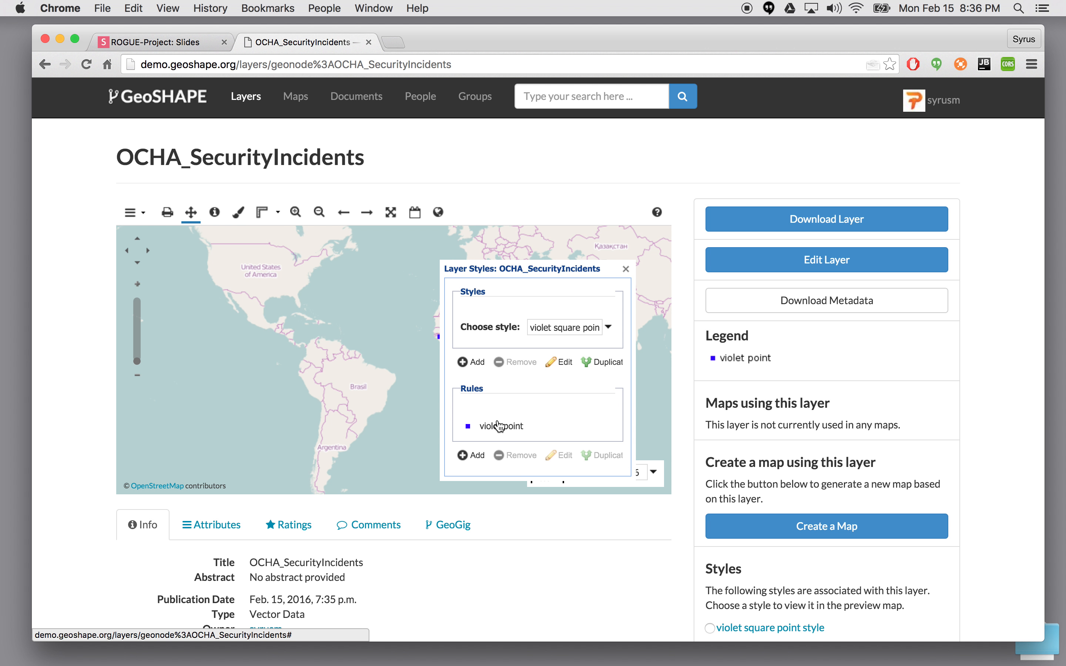
scroll(546, 415, down, 3)
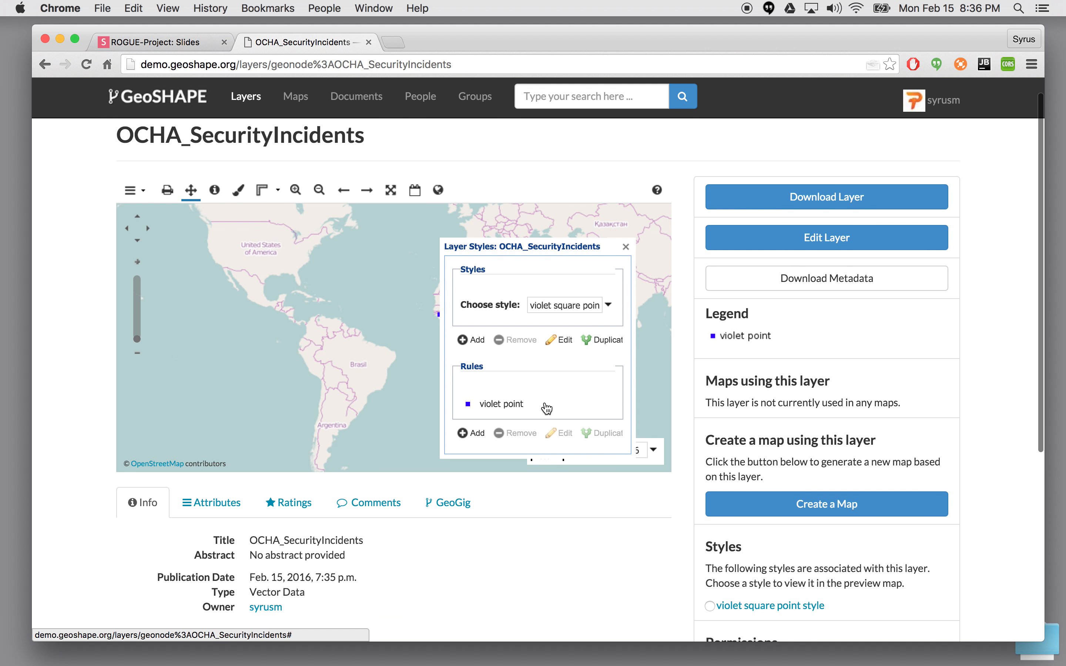
scroll(531, 407, up, 2)
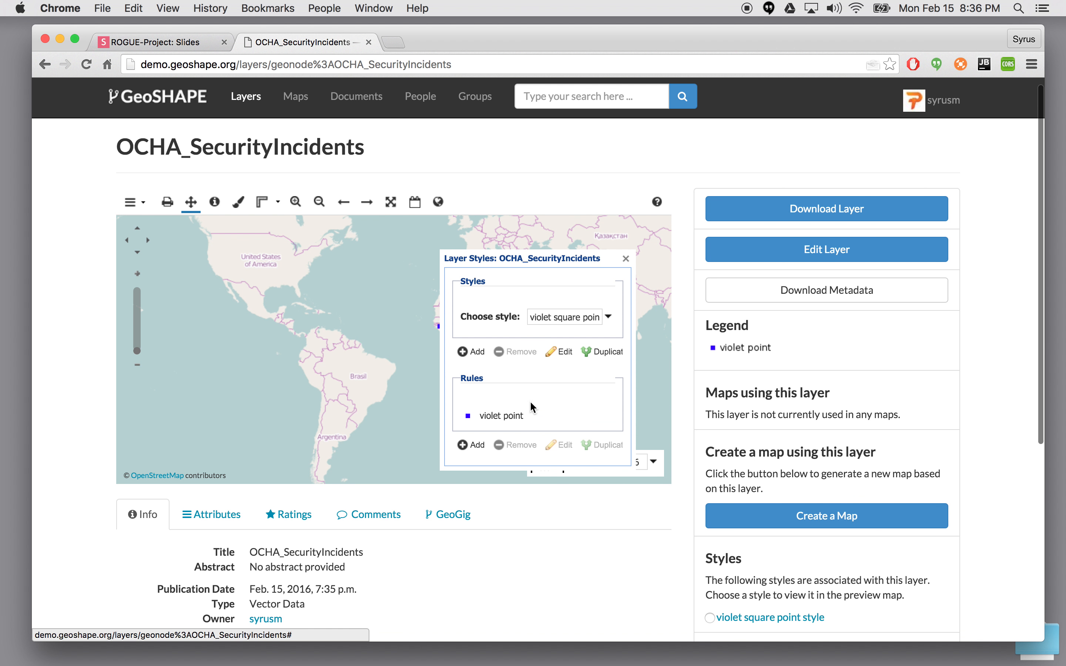
click(489, 419)
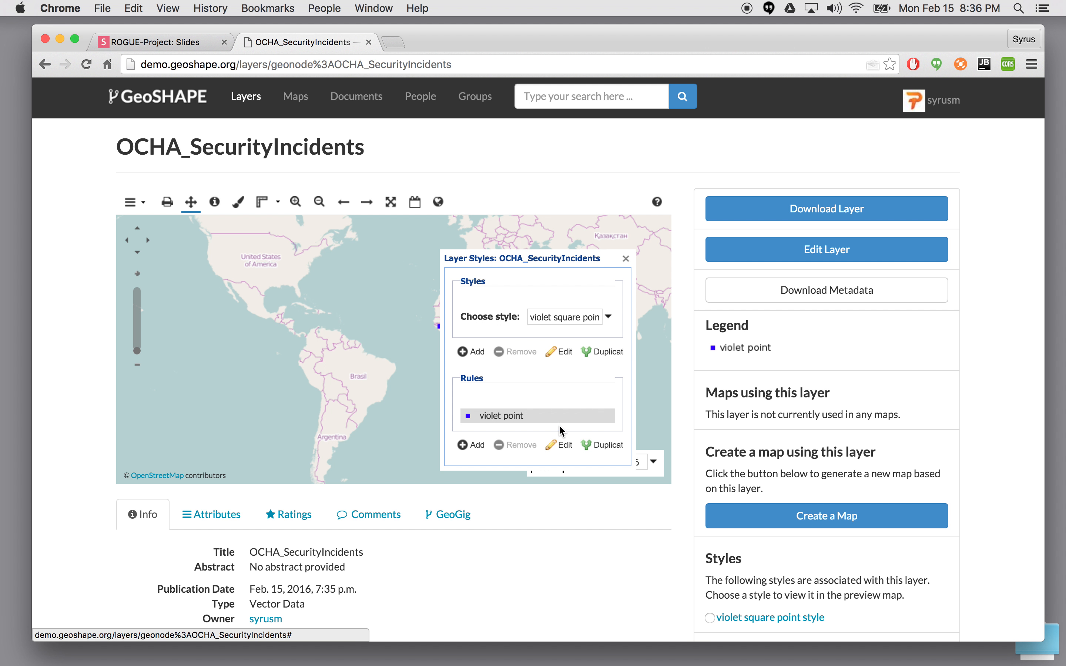
click(558, 447)
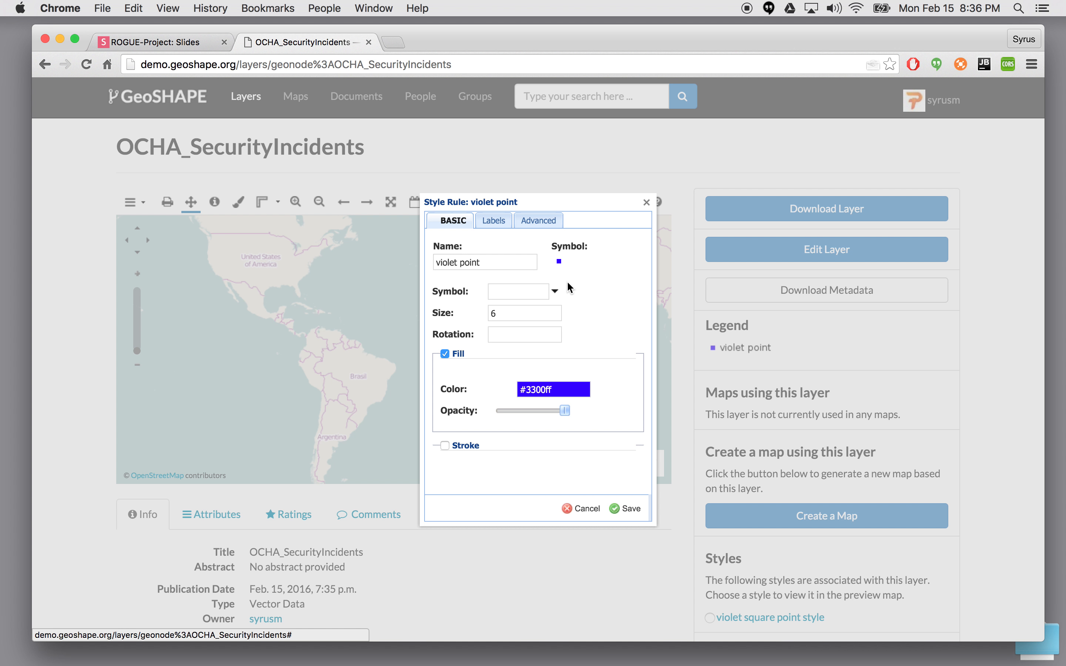
click(557, 393)
click(593, 406)
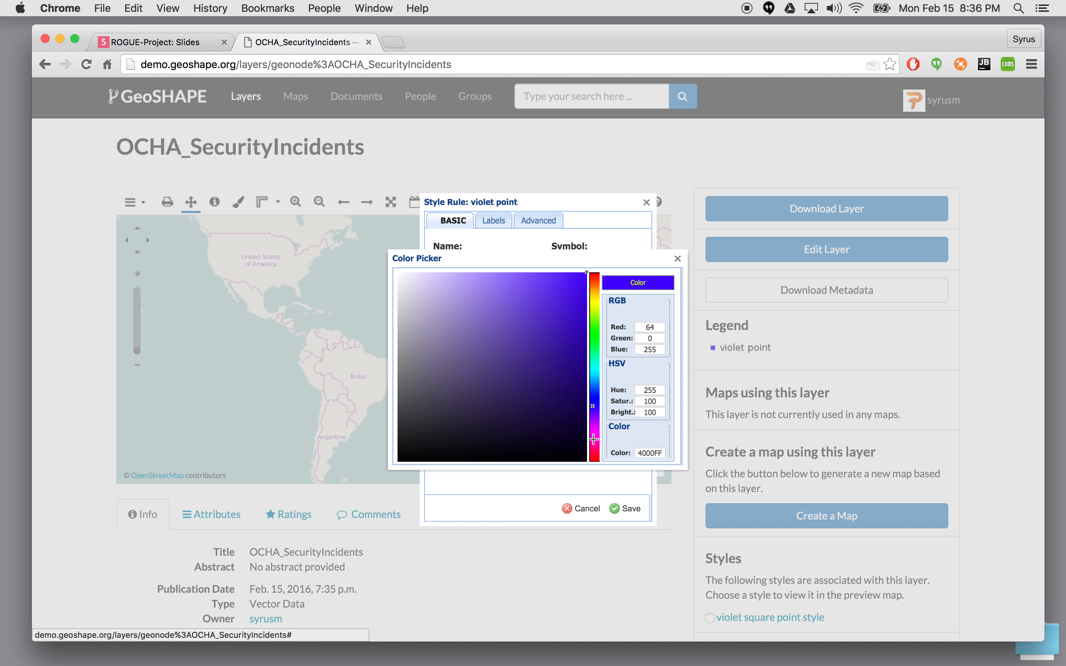
click(593, 453)
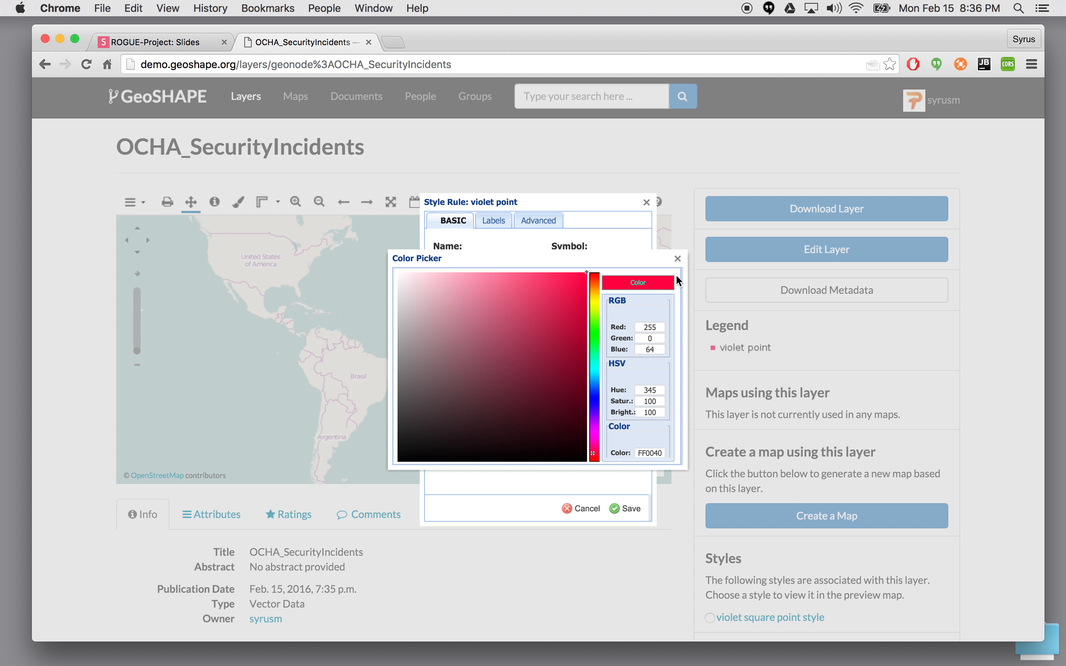
click(677, 259)
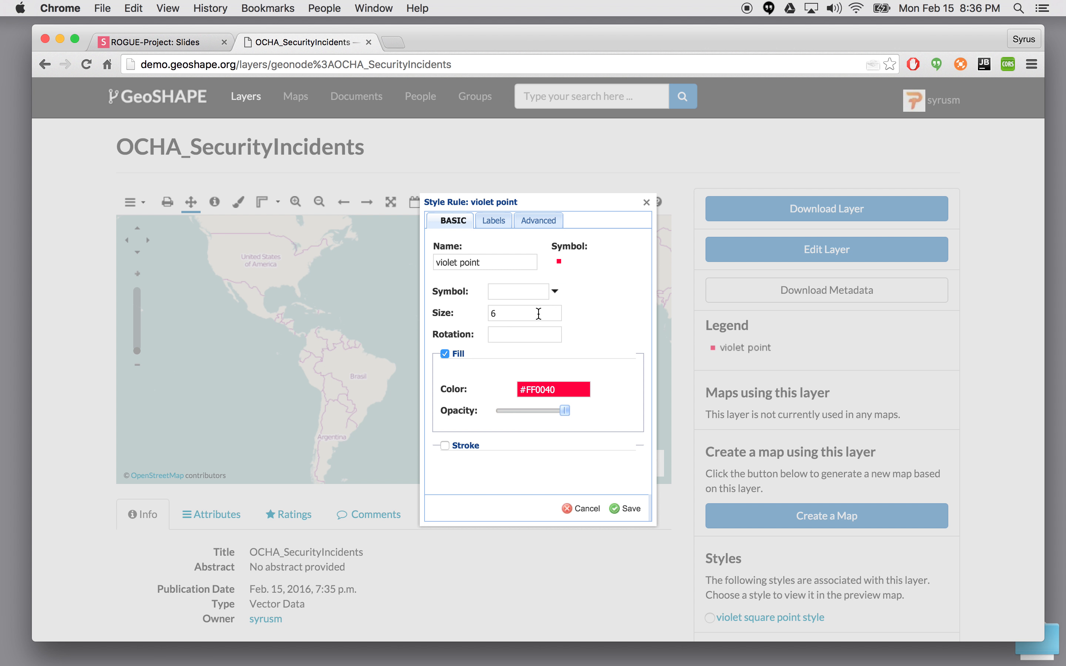
Set the "violet point" rule's size to 15 and its symbol to circle, save the rule and close the layer styles
drag(590, 204, 727, 199)
click(727, 198)
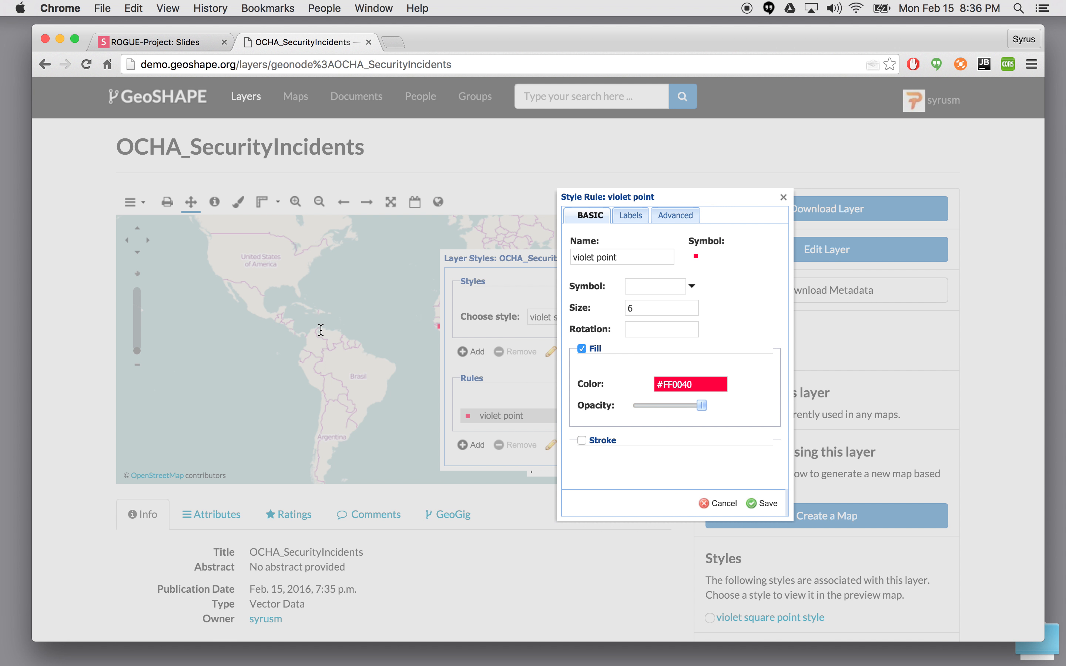
double_click(647, 309)
text(15)
click(650, 331)
click(695, 288)
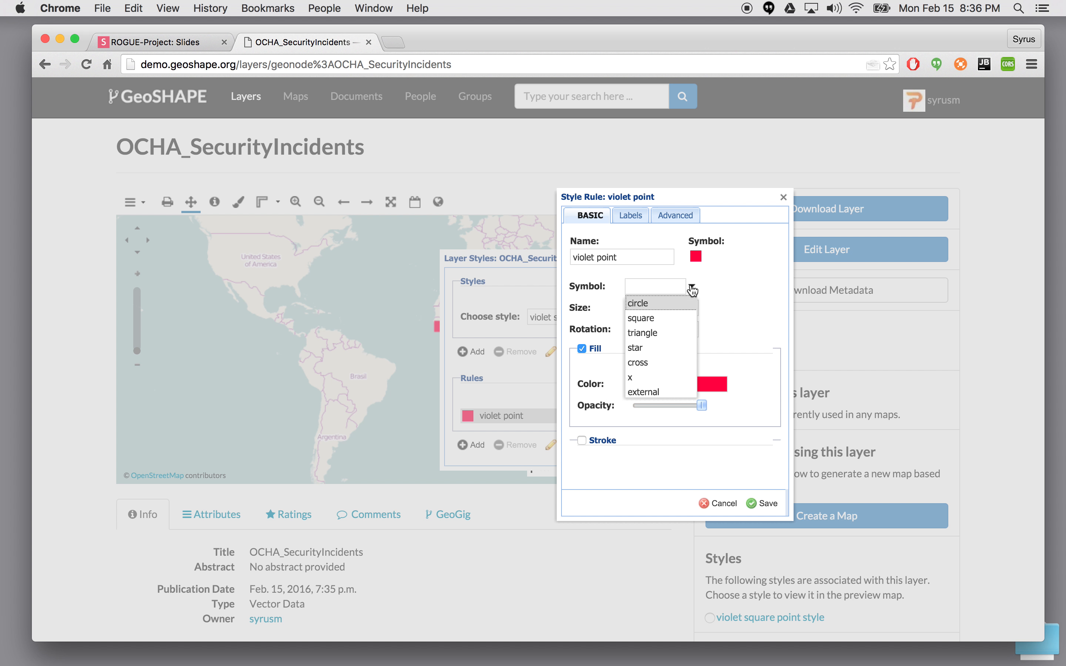
click(665, 304)
click(768, 506)
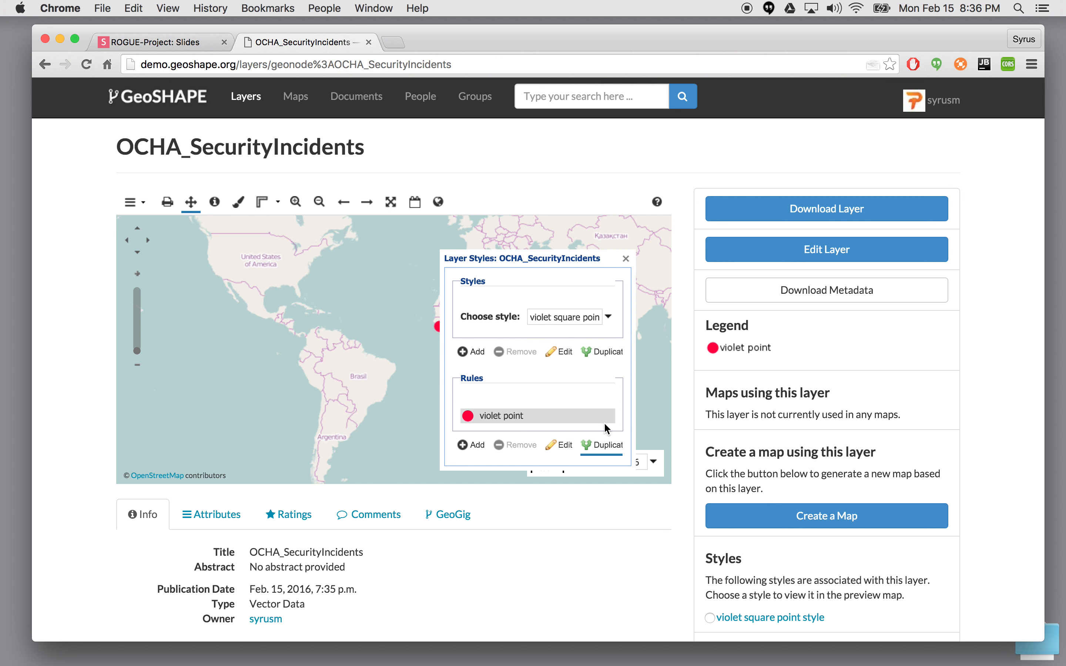
click(630, 260)
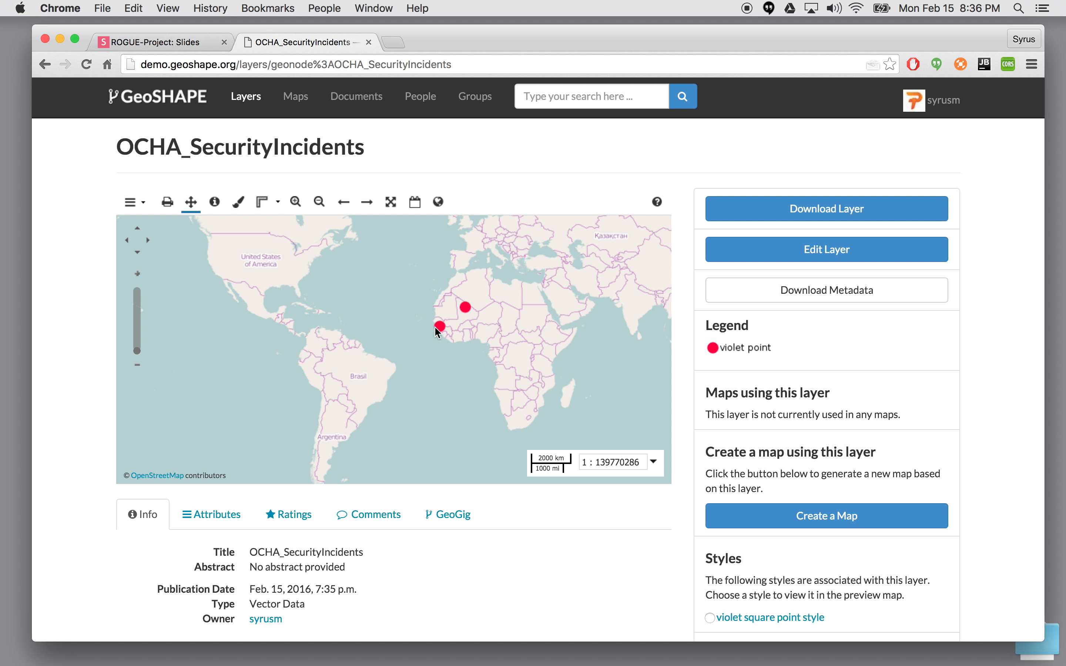
Reopen the "violet point" rule for editing and lower its fill opacity to about a quarter
drag(562, 336, 381, 340)
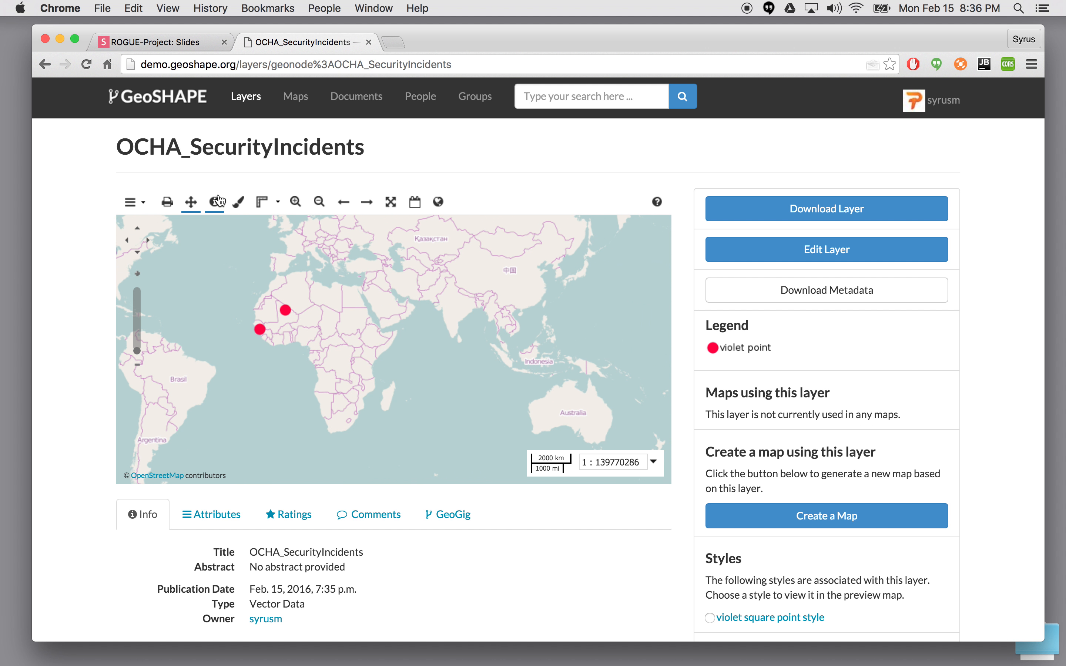
click(239, 204)
click(519, 433)
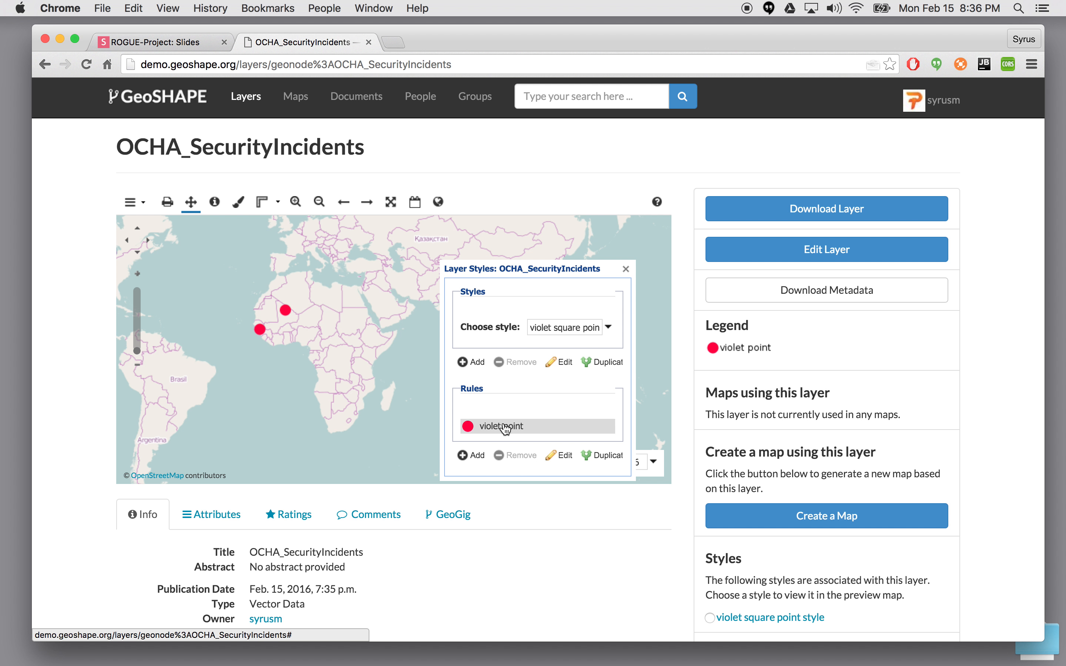
click(564, 454)
drag(565, 411, 514, 411)
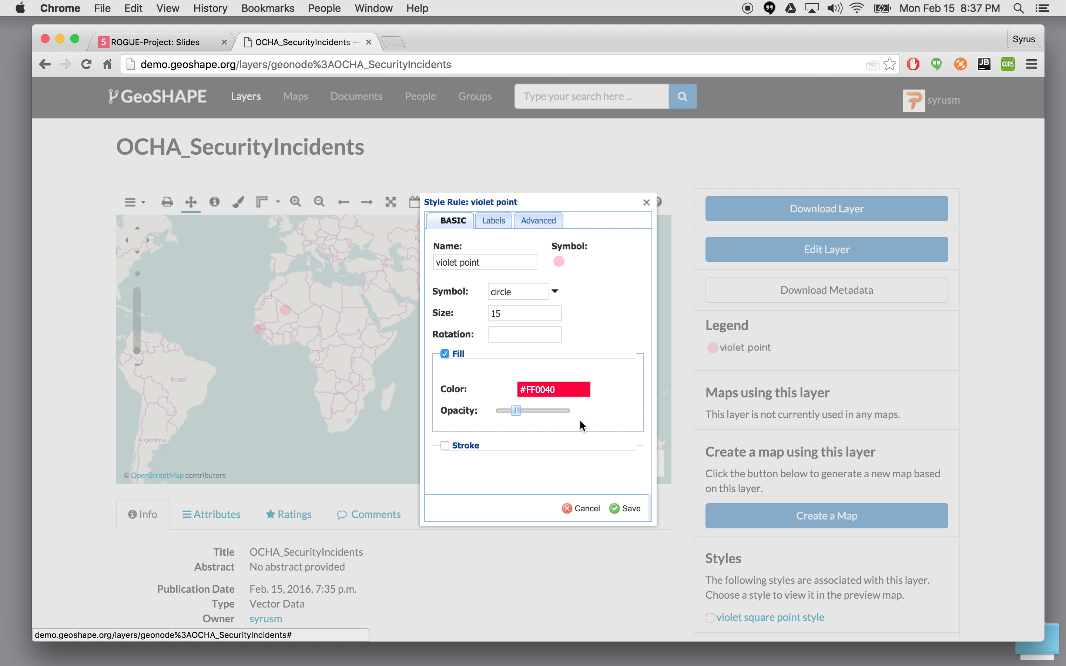
Enable a solid stroke for the "violet point" rule and set the stroke colour to #1A00FF
drag(580, 423, 479, 449)
click(445, 445)
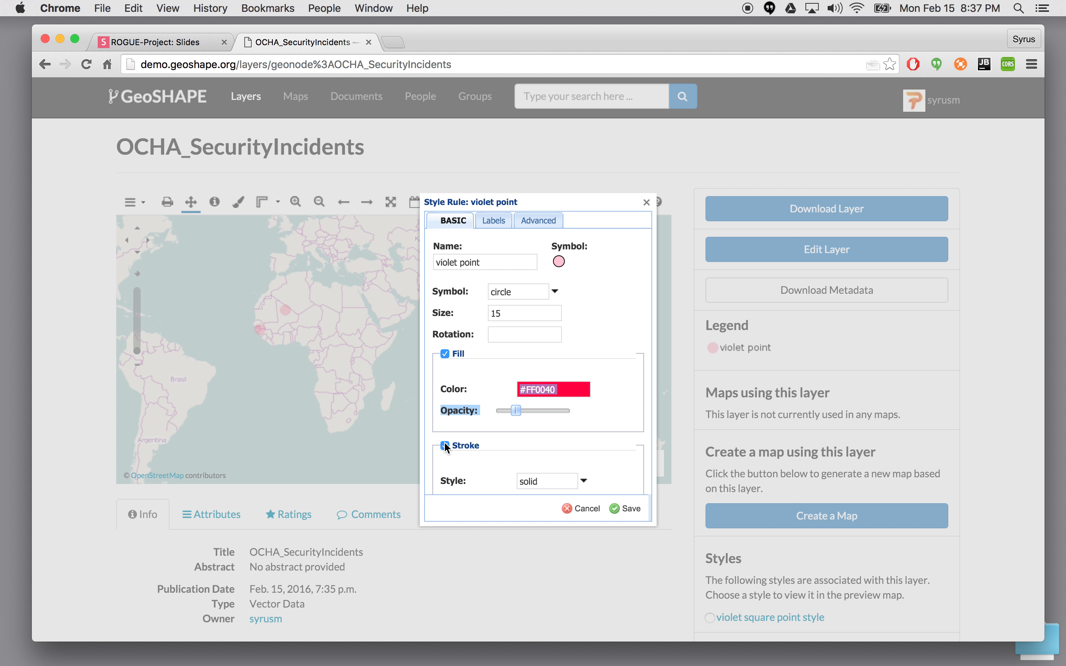
scroll(616, 461, down, 5)
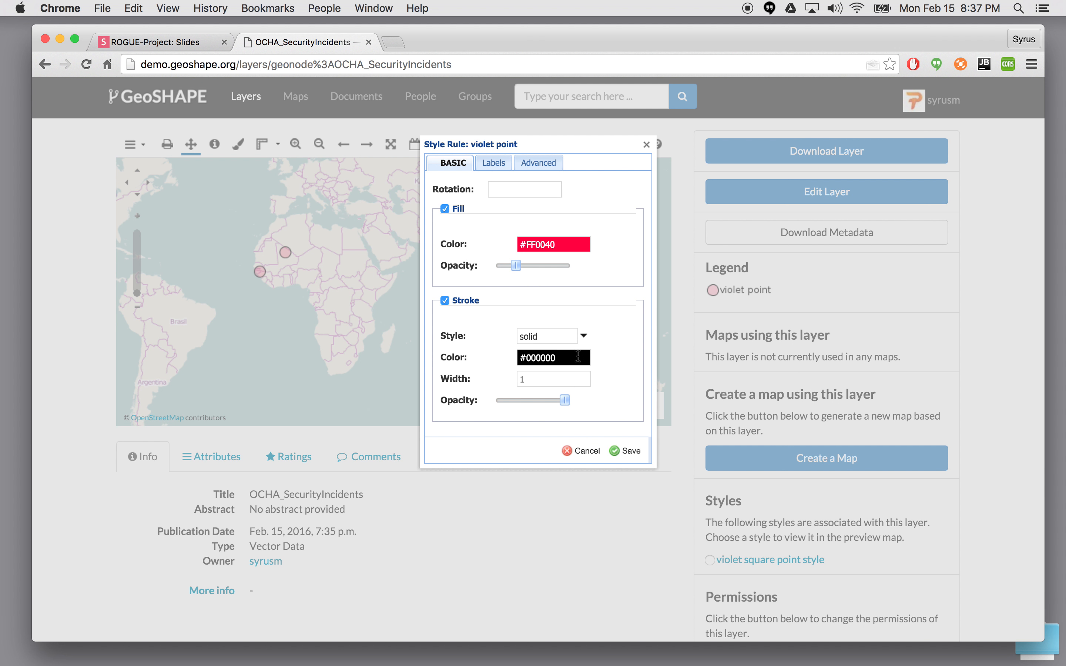
click(578, 356)
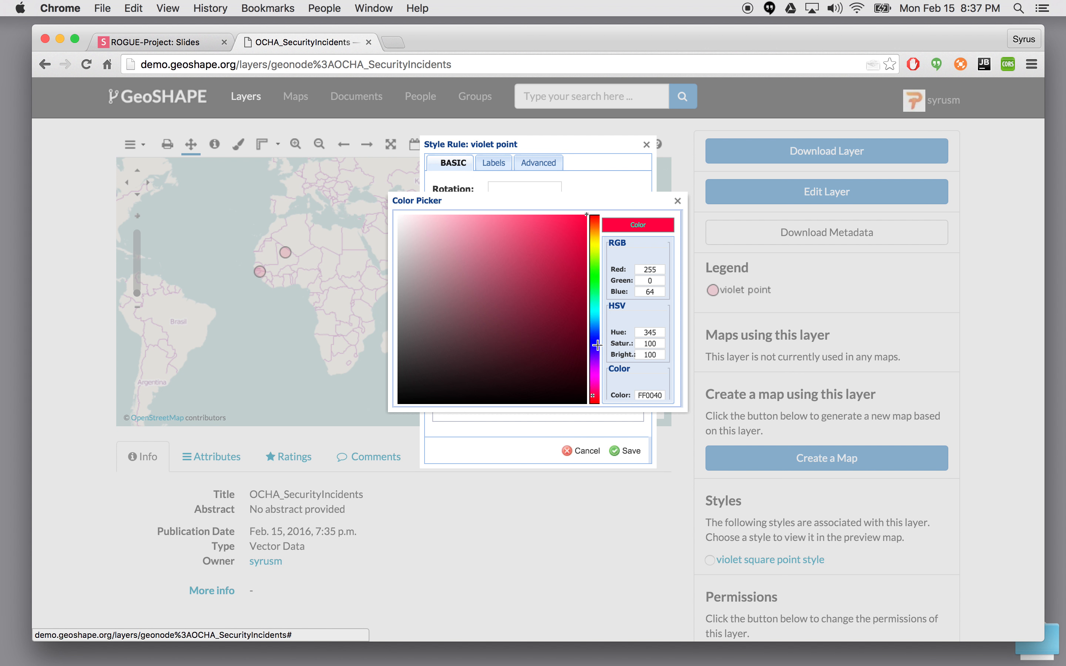
click(597, 346)
click(677, 203)
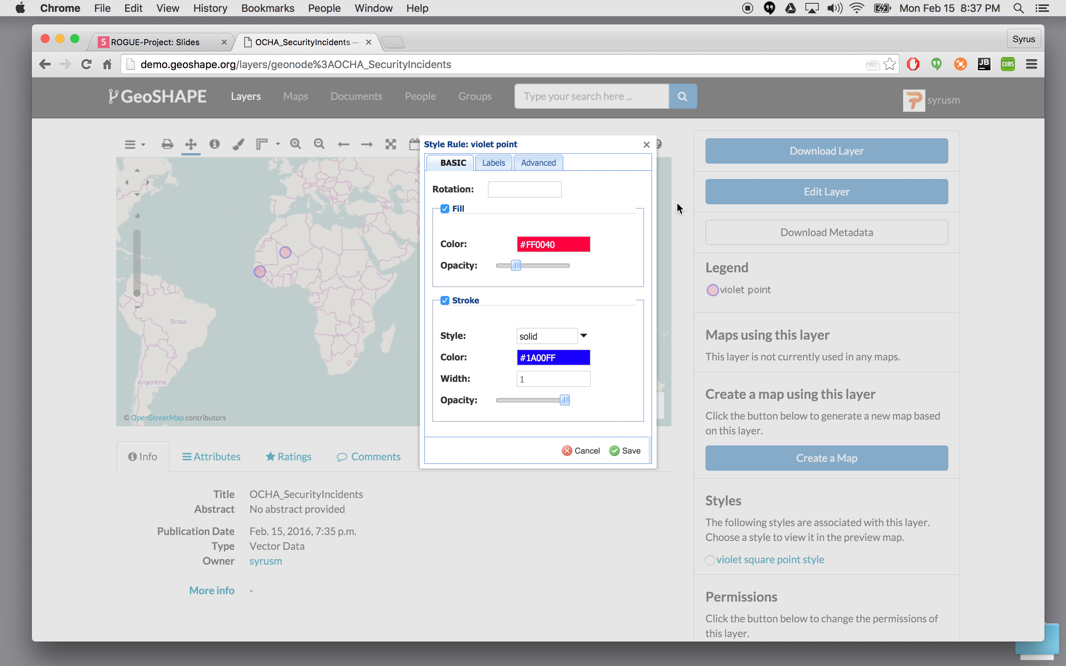
Set the "violet point" rule's stroke width to 2 and save the rule
click(534, 379)
text(2)
click(616, 450)
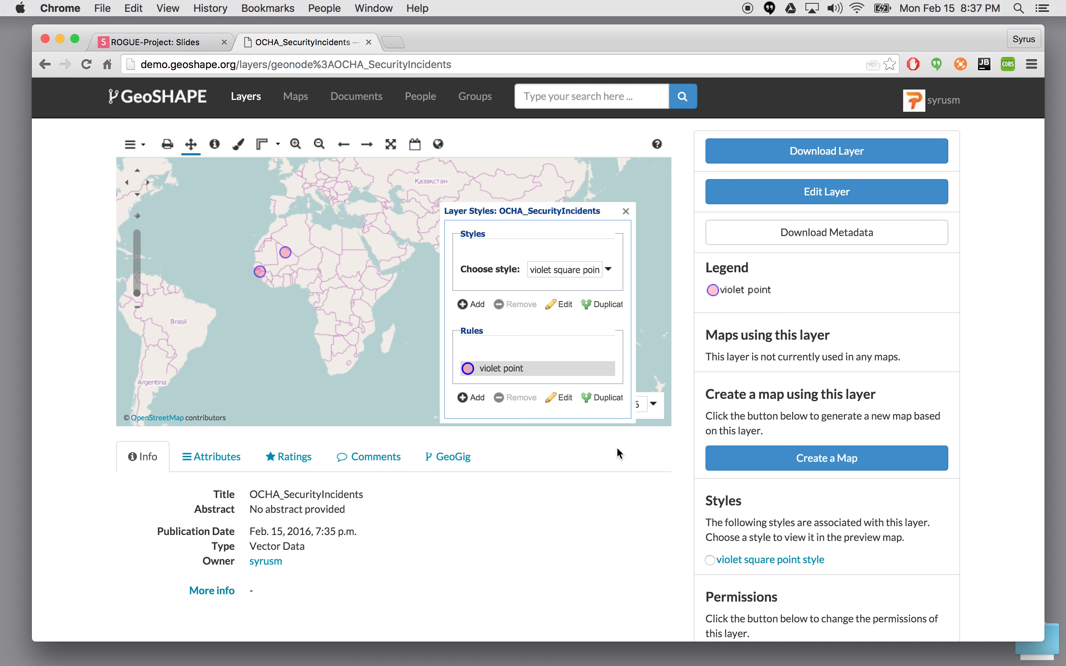
Close the layer styles and create a new map from the OCHA_SecurityIncidents layer, zoomed to the layer's data
click(626, 211)
drag(310, 255, 394, 248)
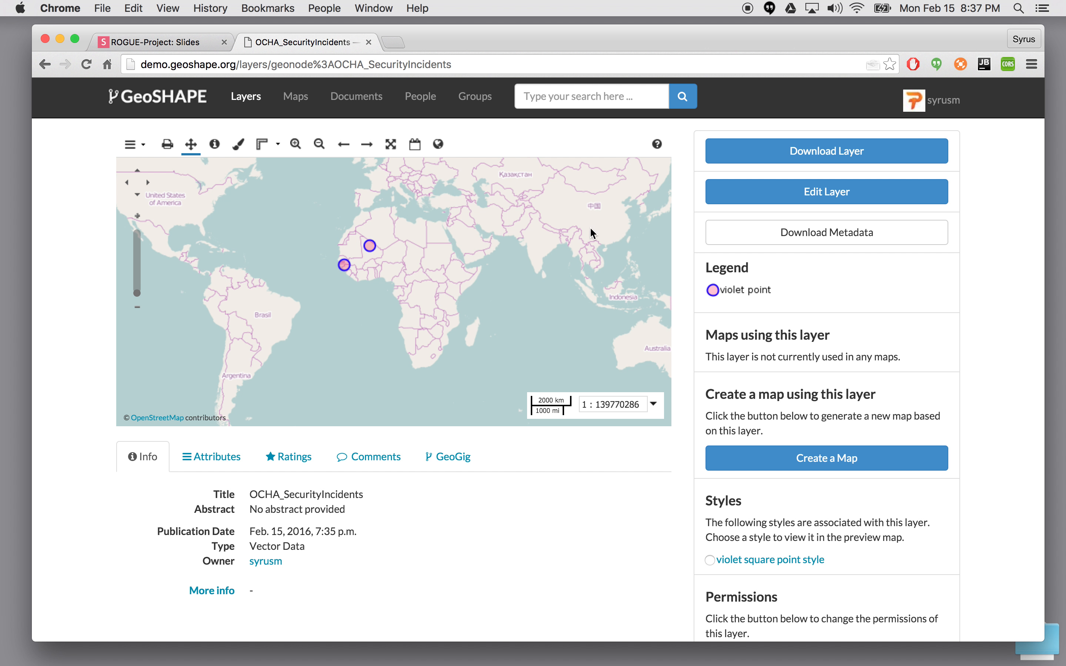
click(813, 456)
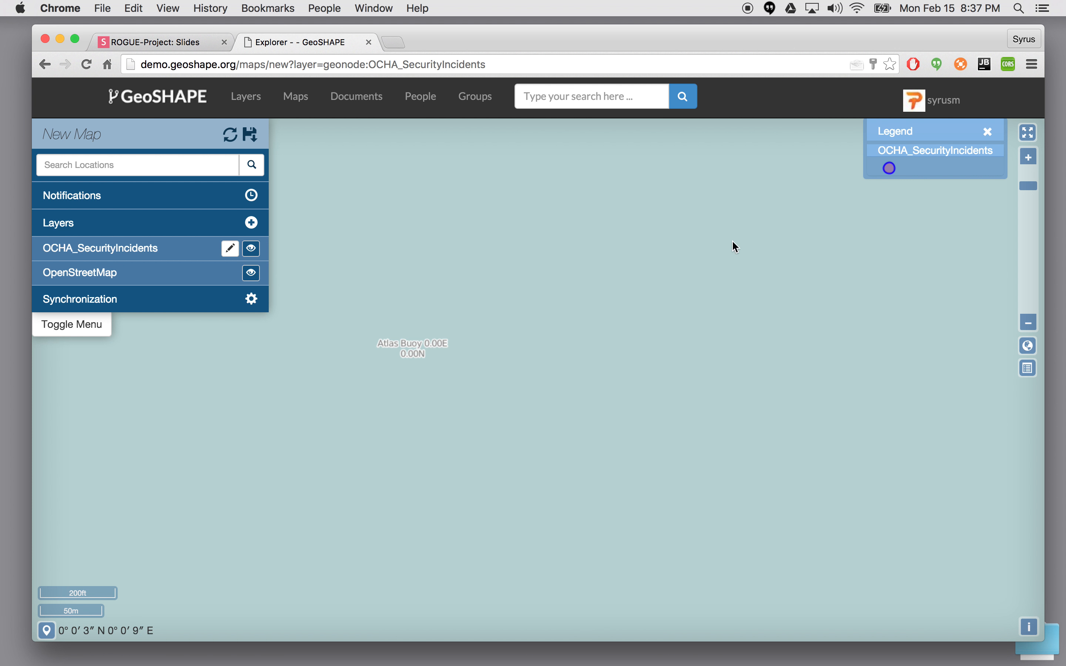
click(158, 247)
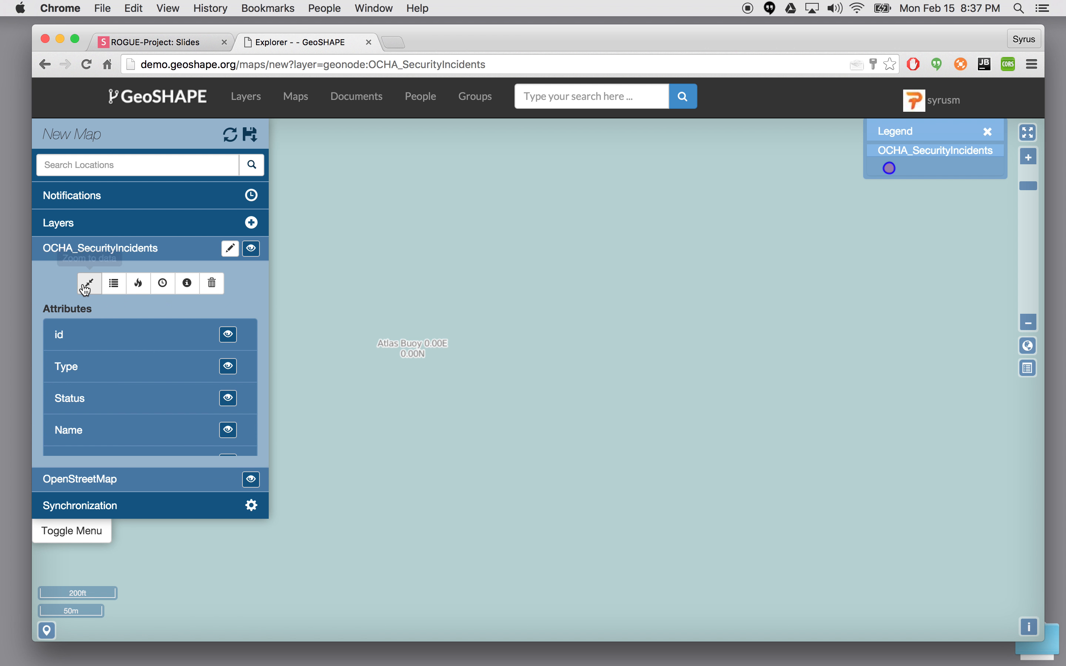
click(87, 286)
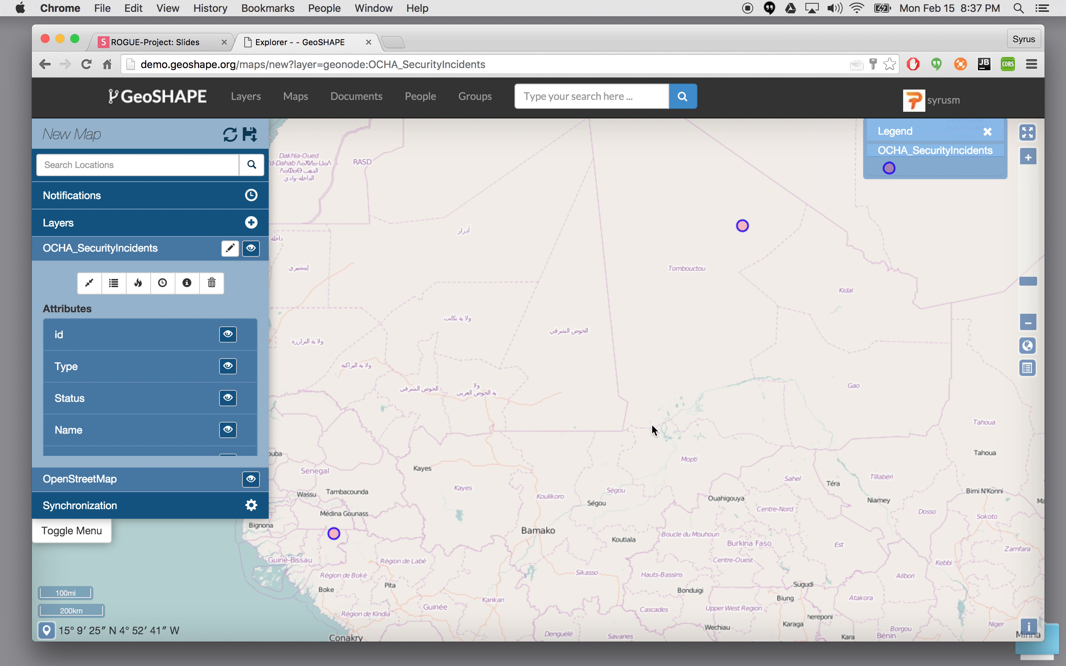
scroll(659, 380, down, 3)
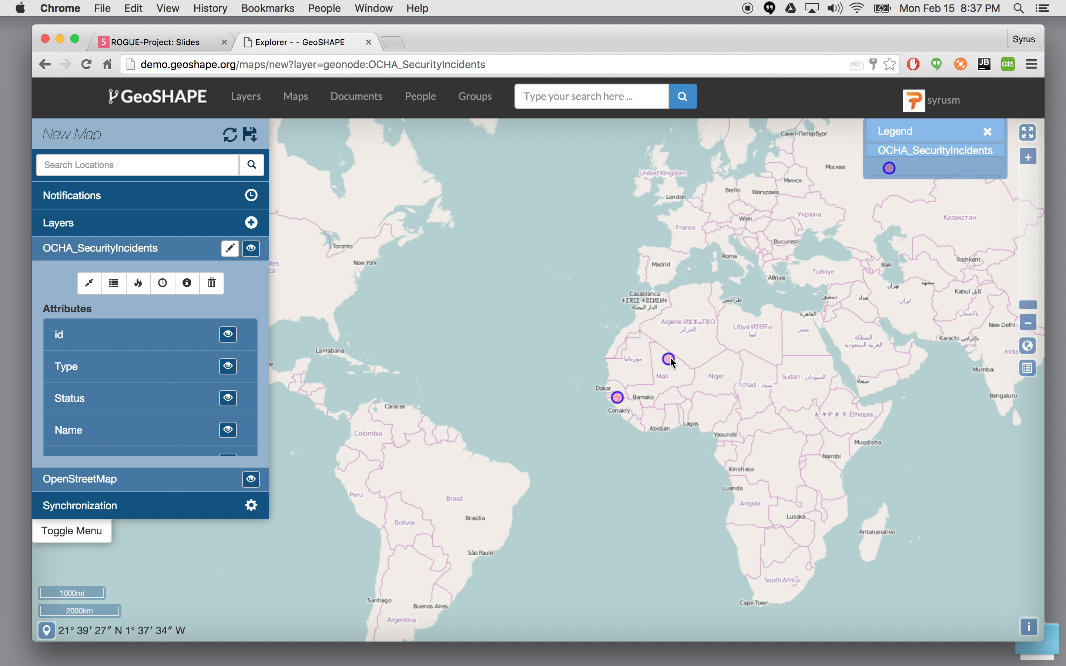
Open the attributes of the point just north of Conakry for editing and enter "eldknclsdk" as its Type
click(619, 400)
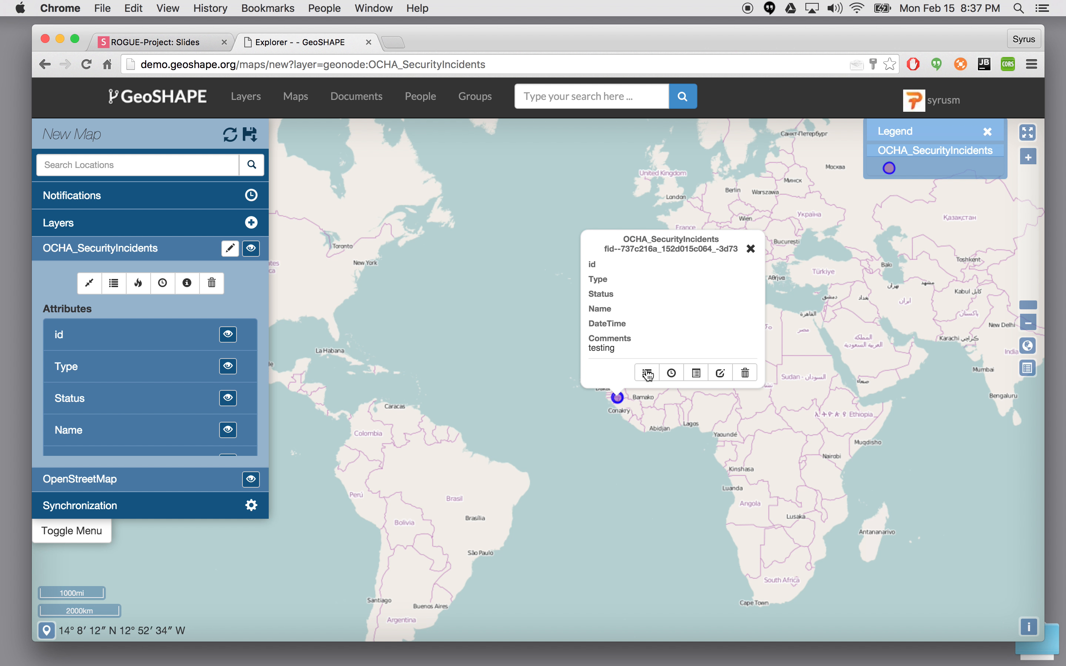
click(700, 373)
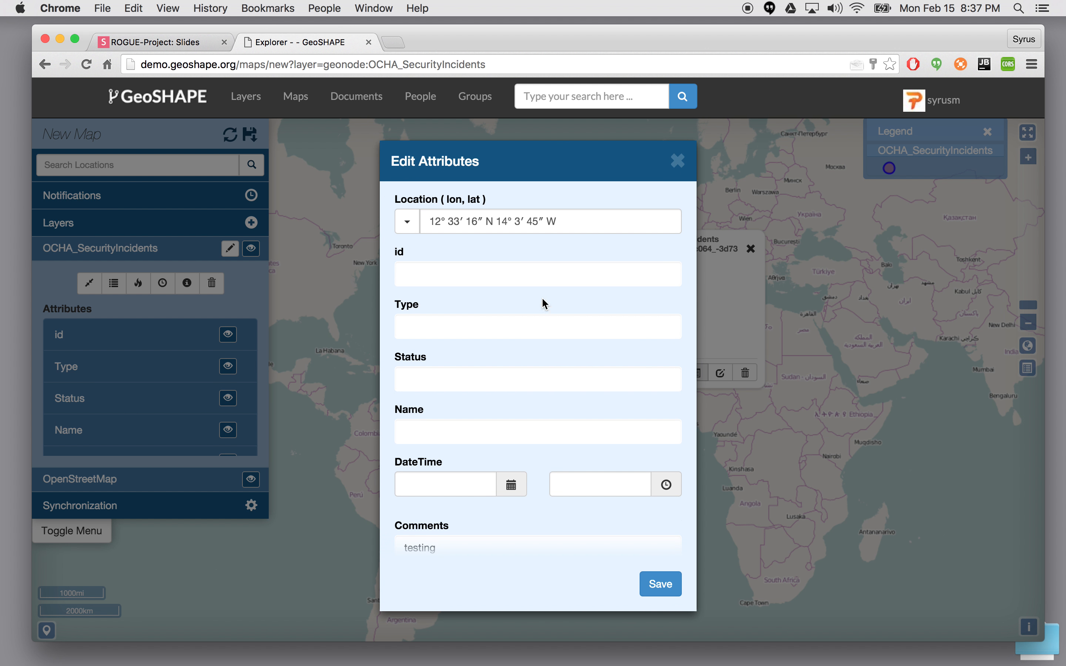
click(434, 320)
text(eldknclsdk)
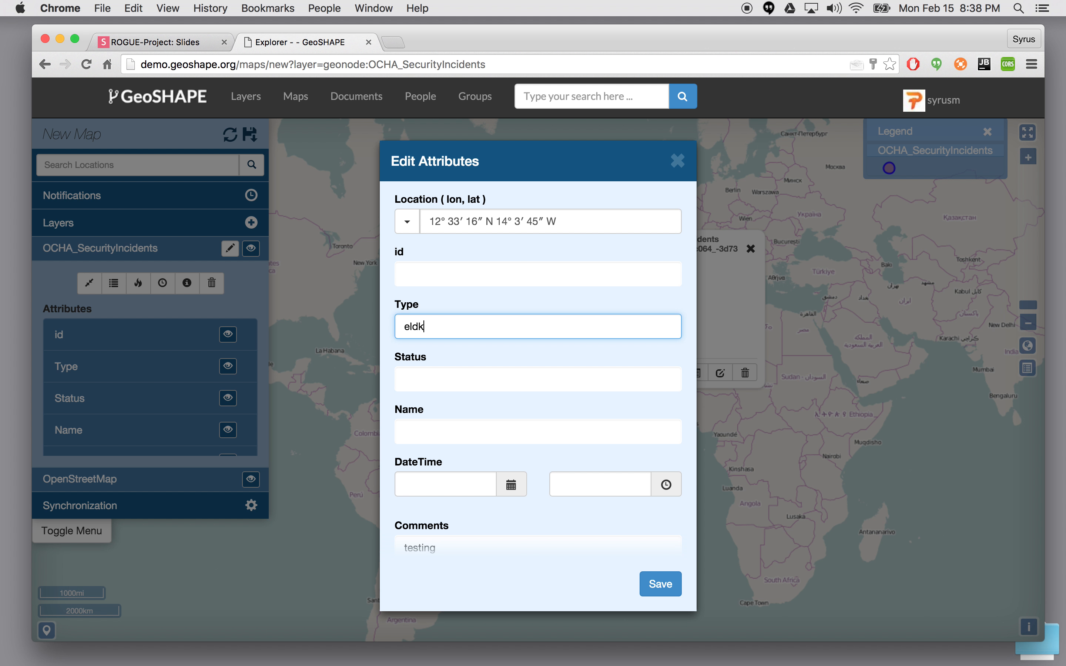
Clear the point's Type entry, leave the attribute editor without saving and close the feature's details
key(BackSpace)
key(BackSpace)
key(BackSpace)
key(BackSpace)
key(BackSpace)
key(BackSpace)
key(BackSpace)
key(BackSpace)
key(BackSpace)
key(BackSpace)
click(684, 170)
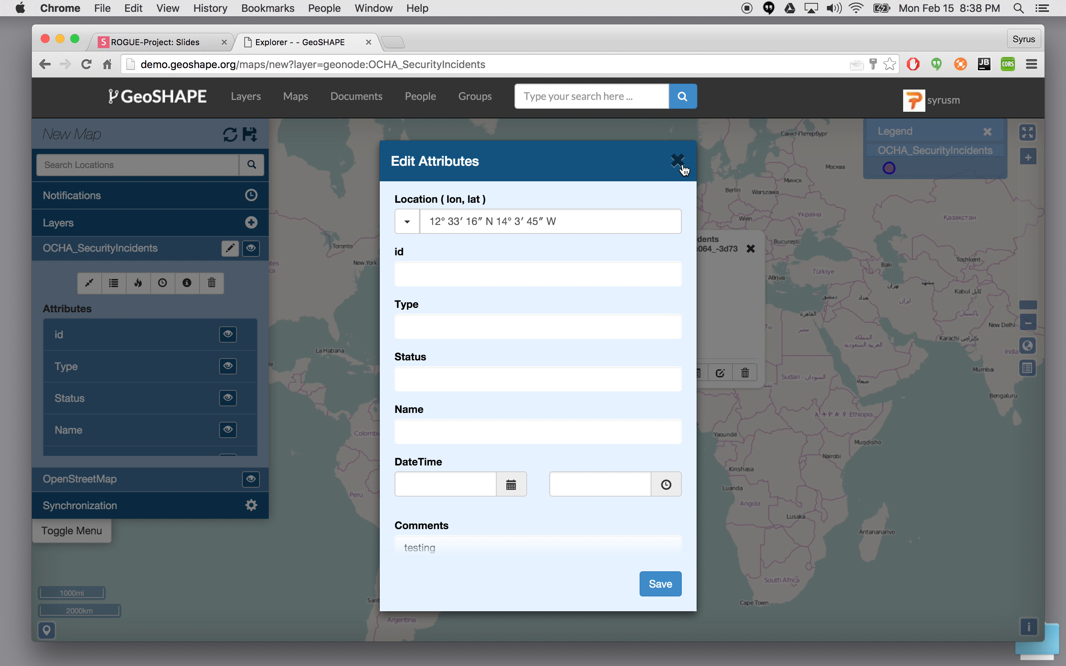
click(684, 169)
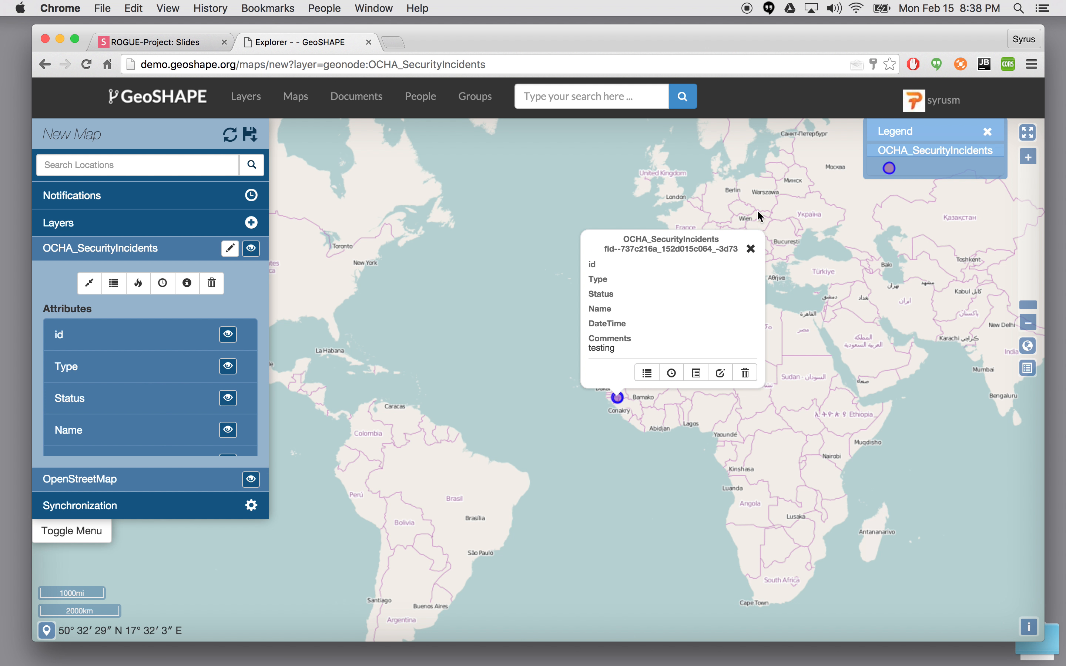
click(751, 250)
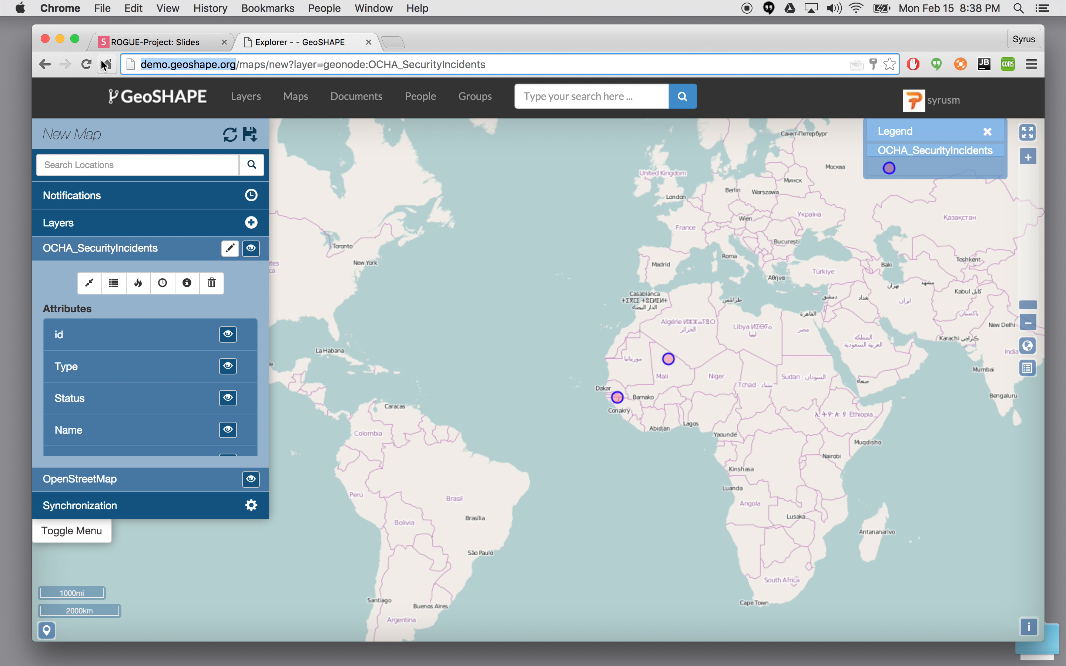
click(393, 43)
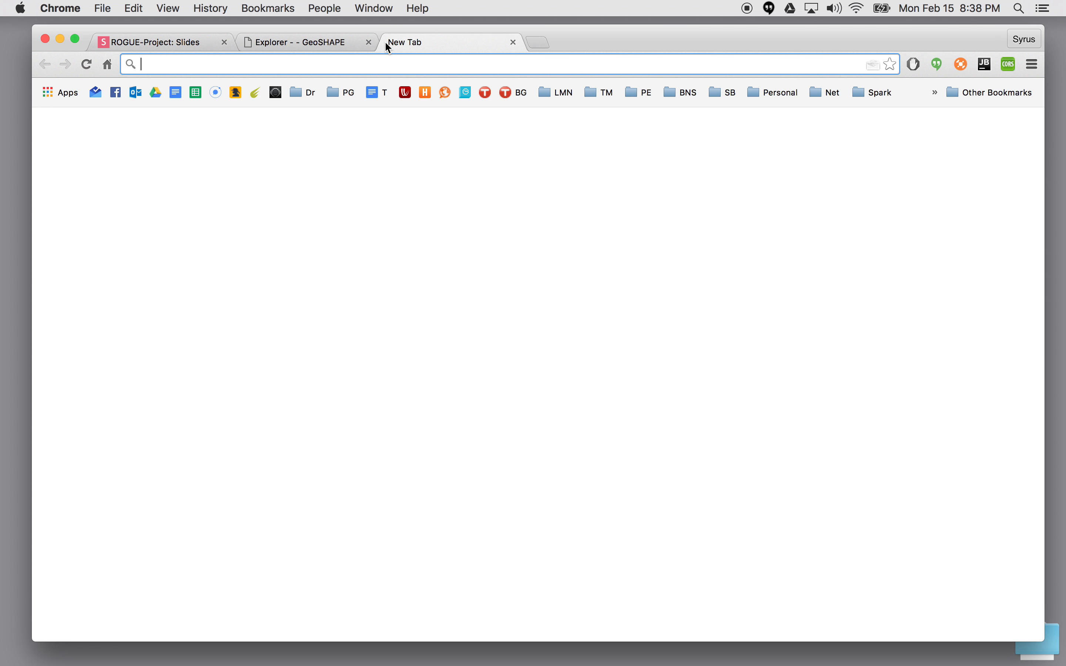
text(http://demo.geoshape.org/)
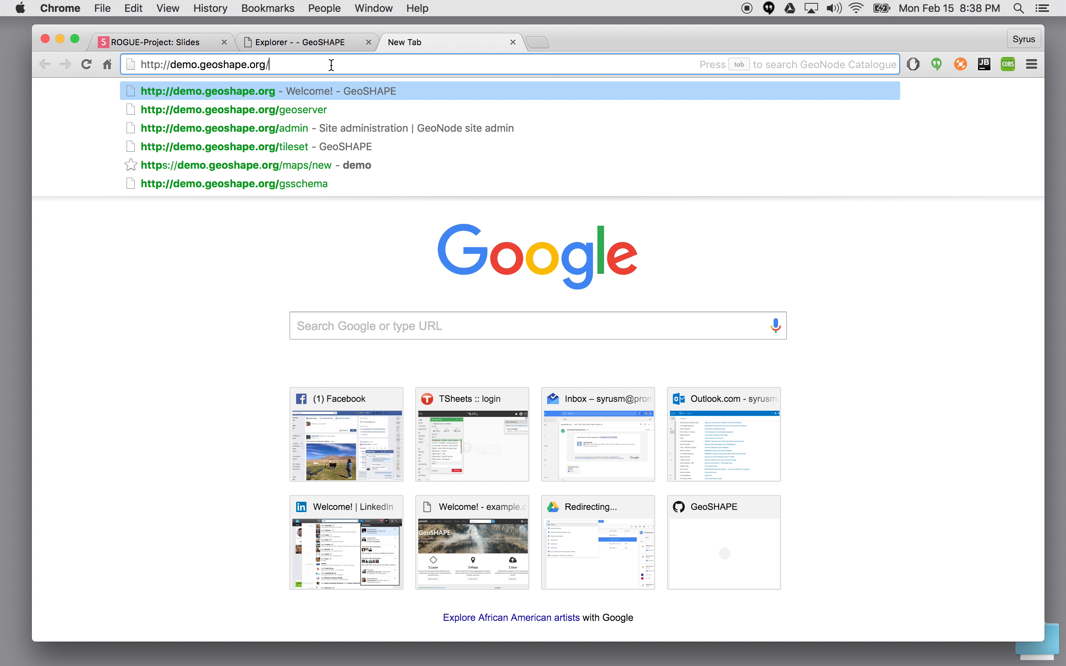
text(geoserver)
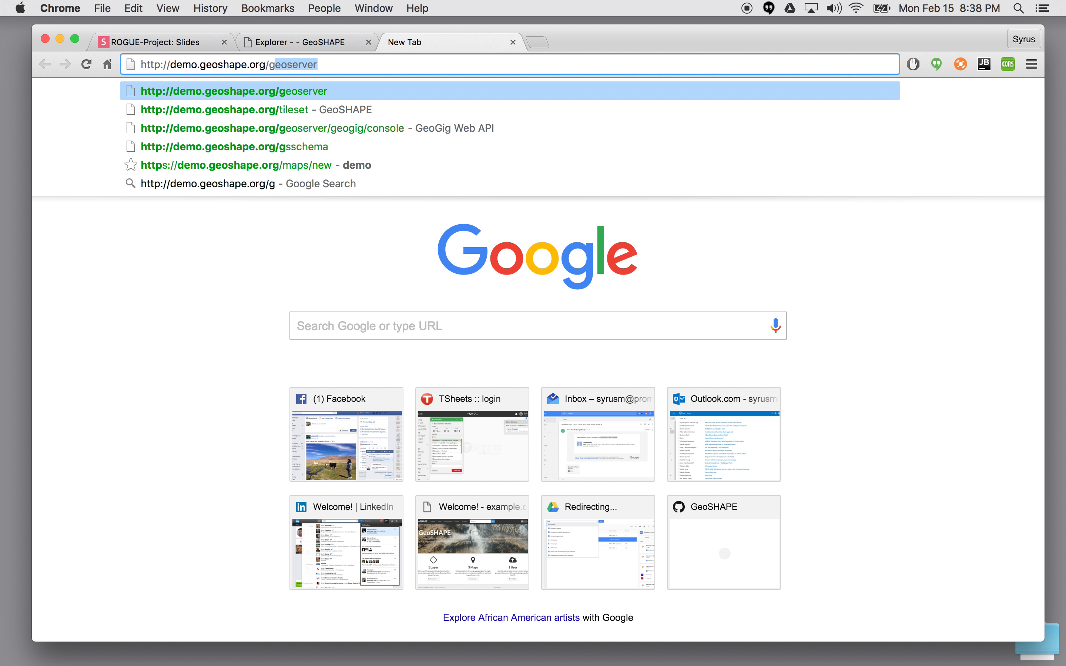
key(Return)
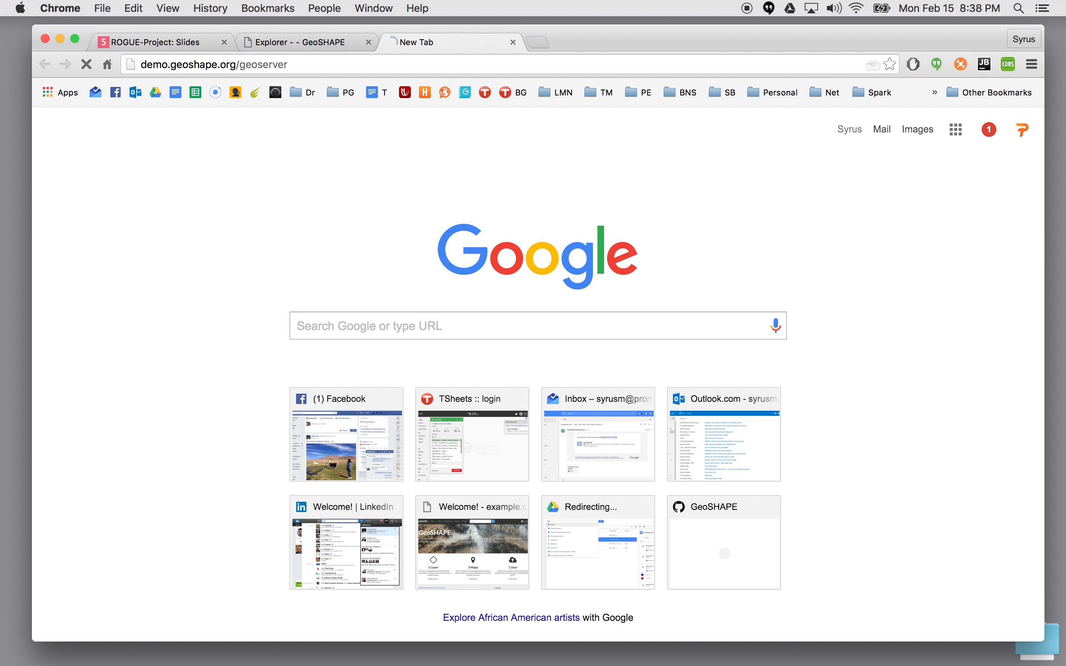
Log in to GeoServer with the browser's saved admin credentials
click(540, 91)
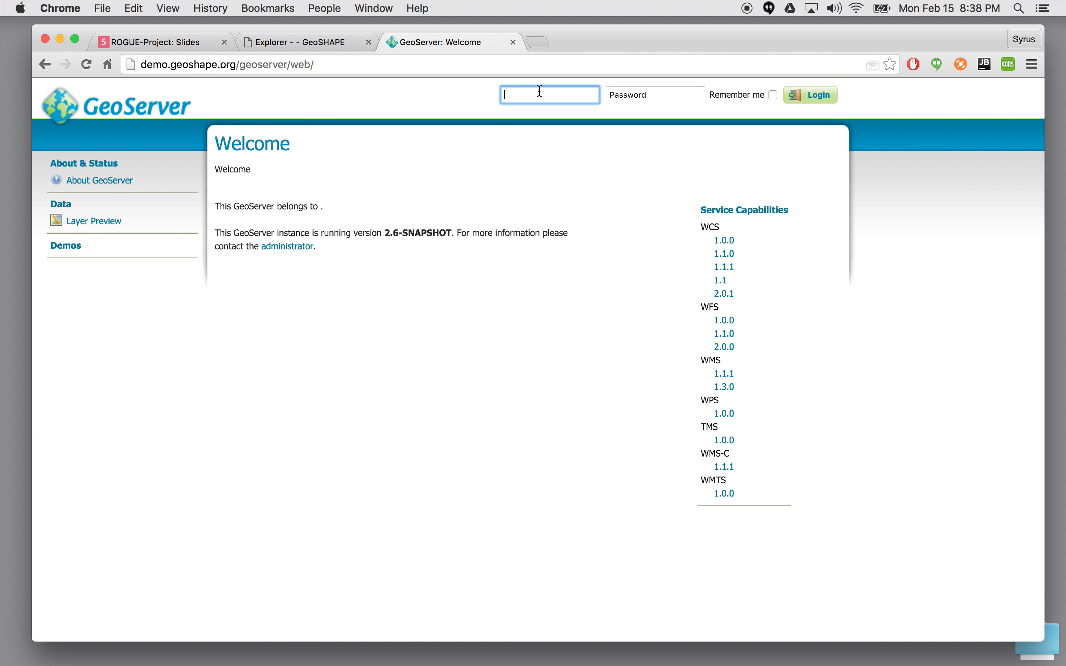
text(admi)
key(Down)
key(Return)
click(824, 98)
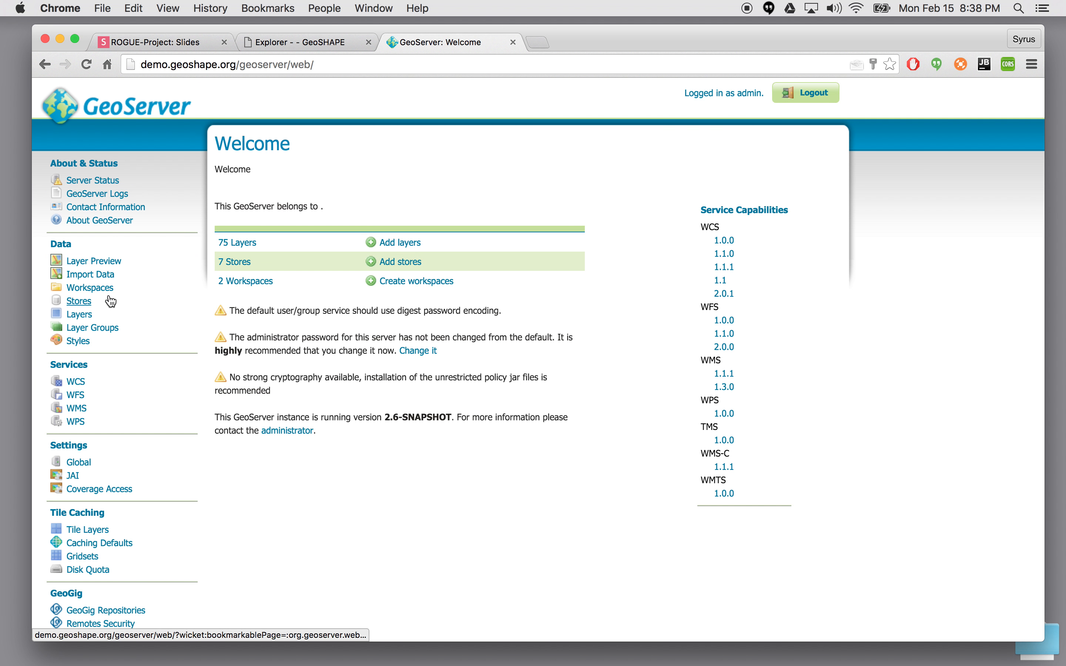
Search GeoServer's layers for "ocha" and open the OCHA_SecurityIncidents layer's configuration
click(80, 320)
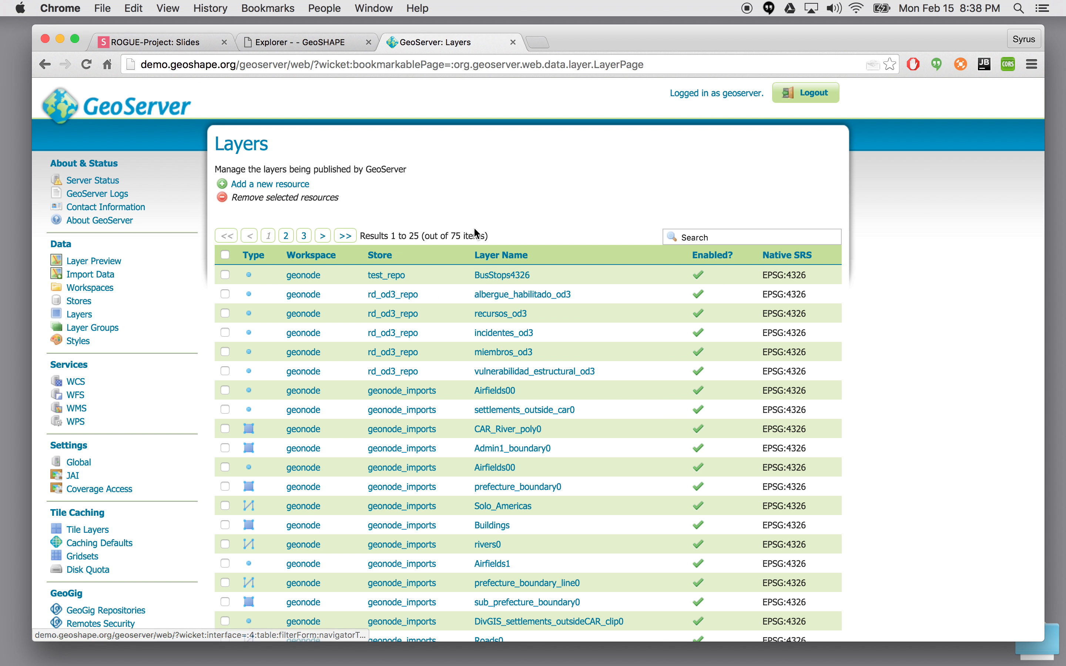
click(714, 237)
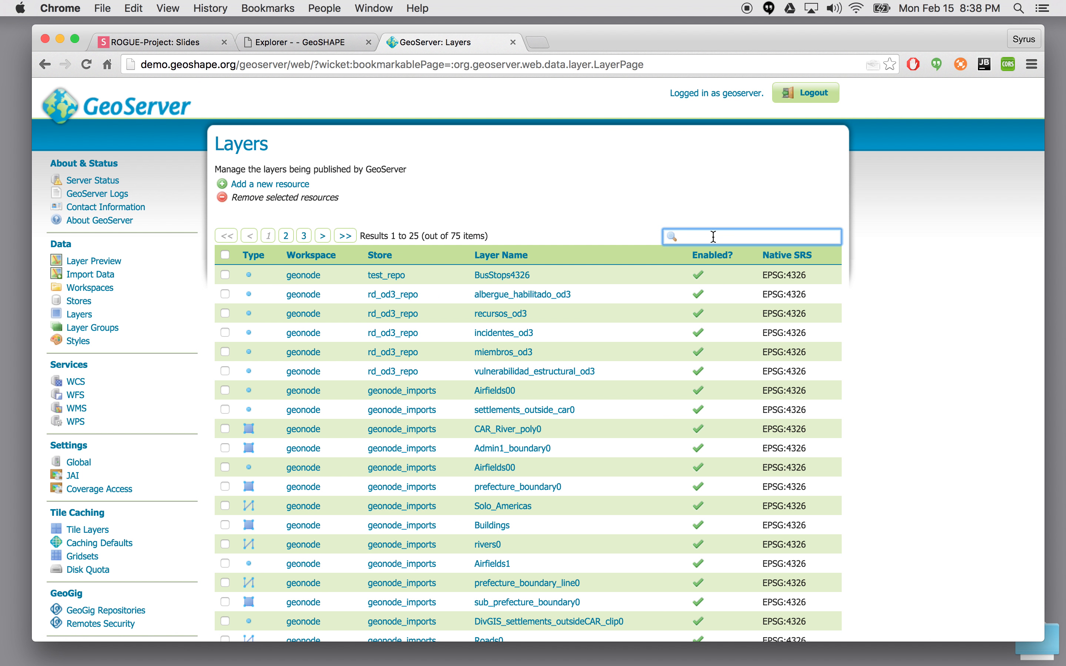
text(ocha)
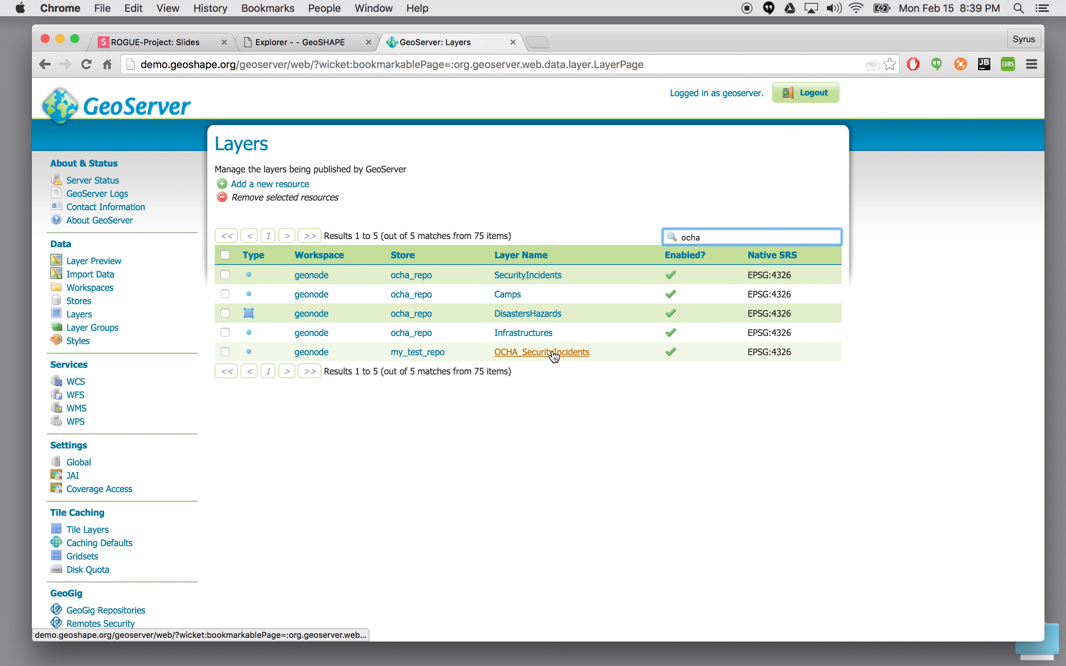
click(554, 355)
Set the layer's native bounding box to Min X -180, Min Y -90, Max X 180 and Max Y 90
scroll(533, 326, down, 20)
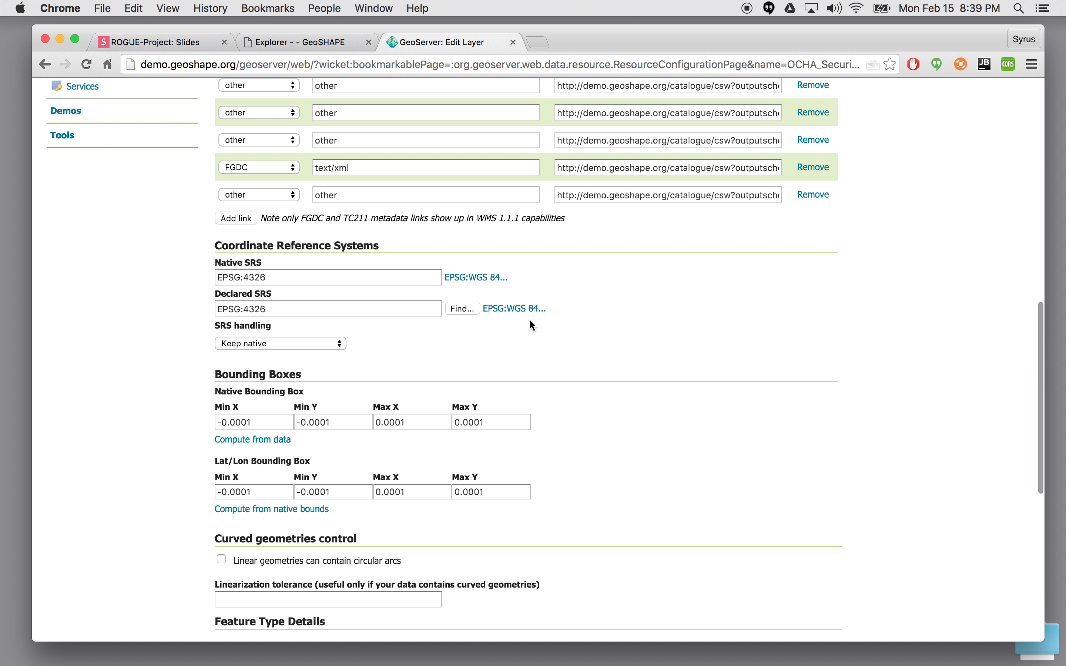
scroll(532, 325, down, 3)
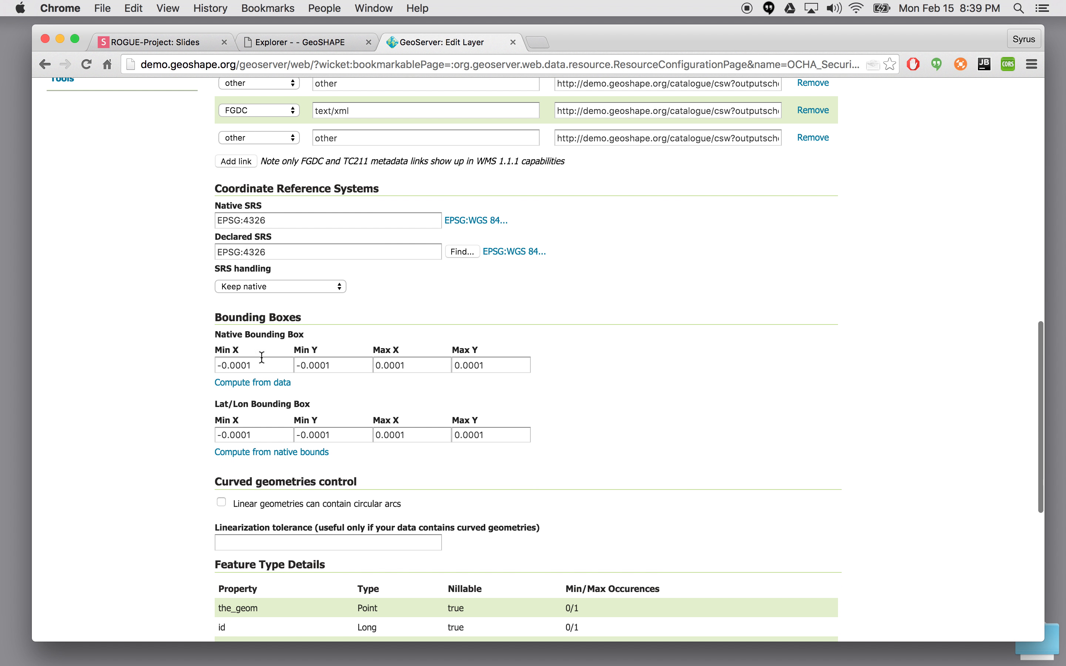
drag(266, 366, 205, 360)
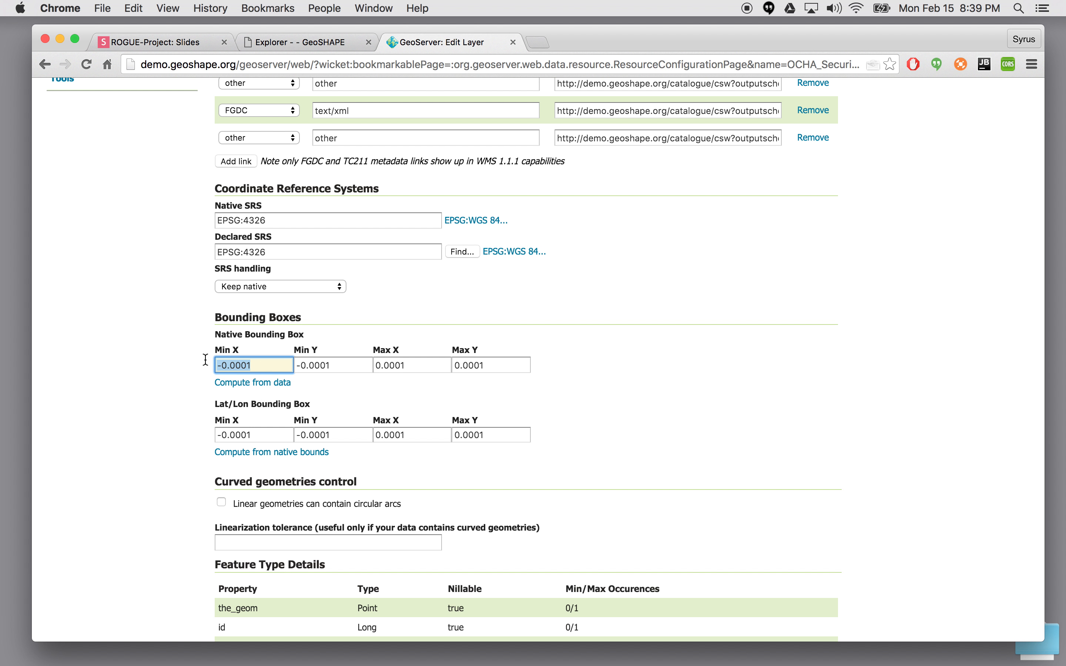
text(-180)
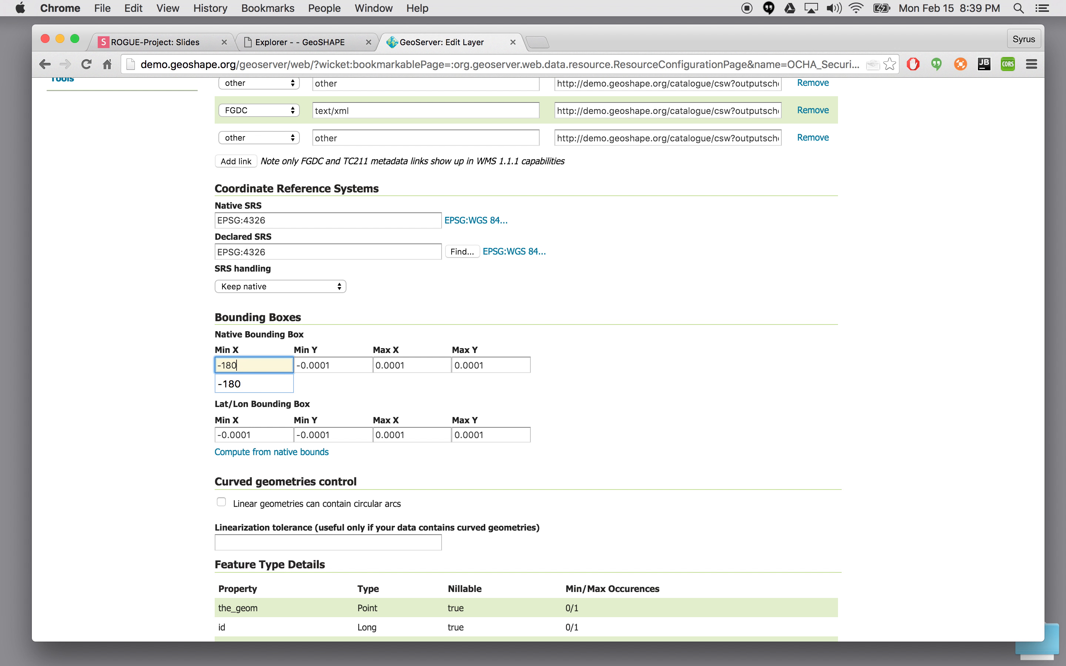
key(Tab)
text(-90)
key(Tab)
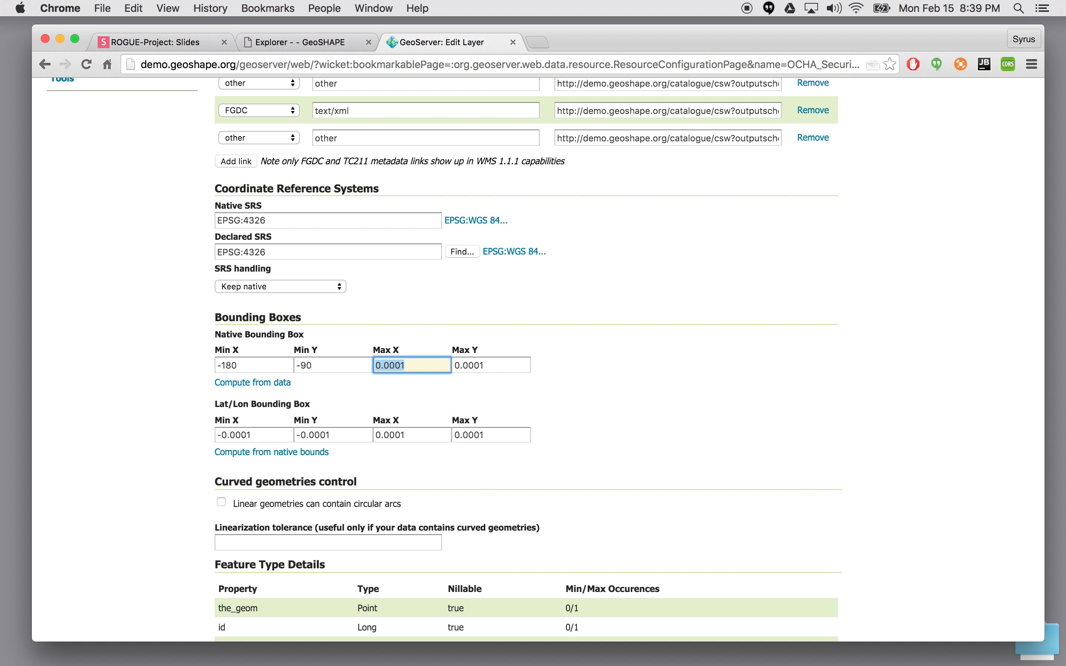
text(180)
key(Tab)
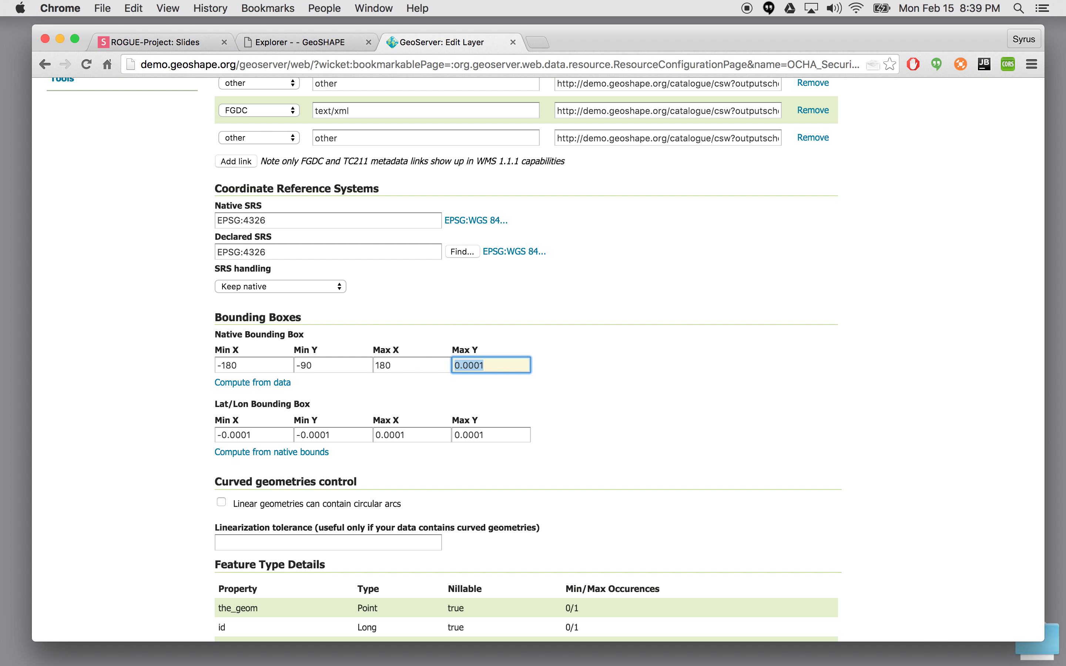
text(90)
click(320, 393)
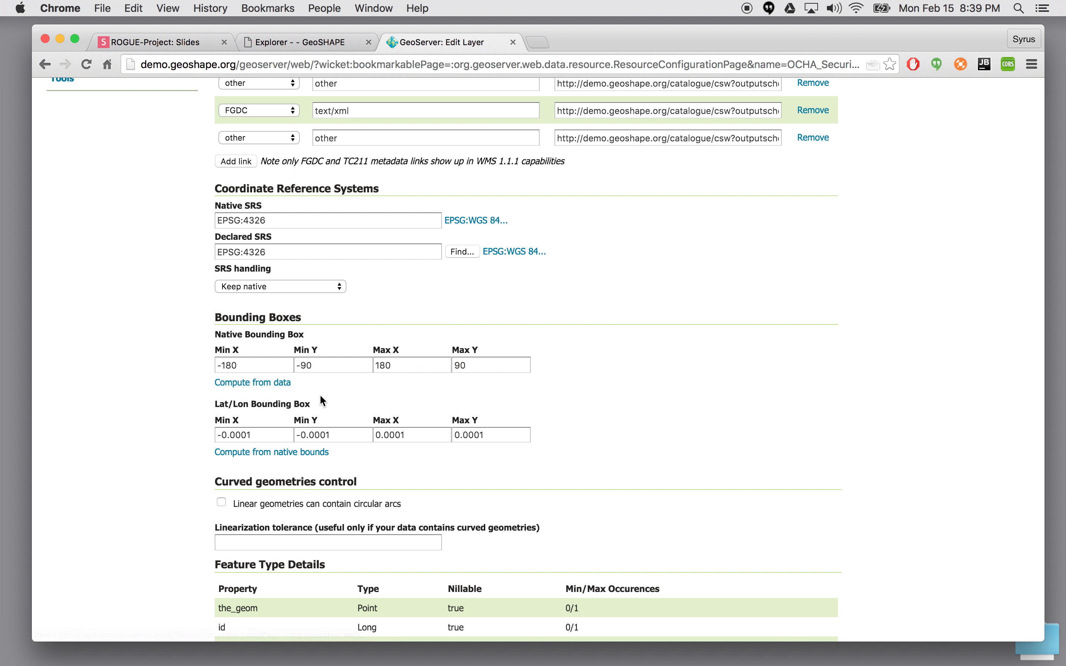
Compute the layer's lat/lon bounding box from its native bounds
click(274, 452)
scroll(572, 458, up, 5)
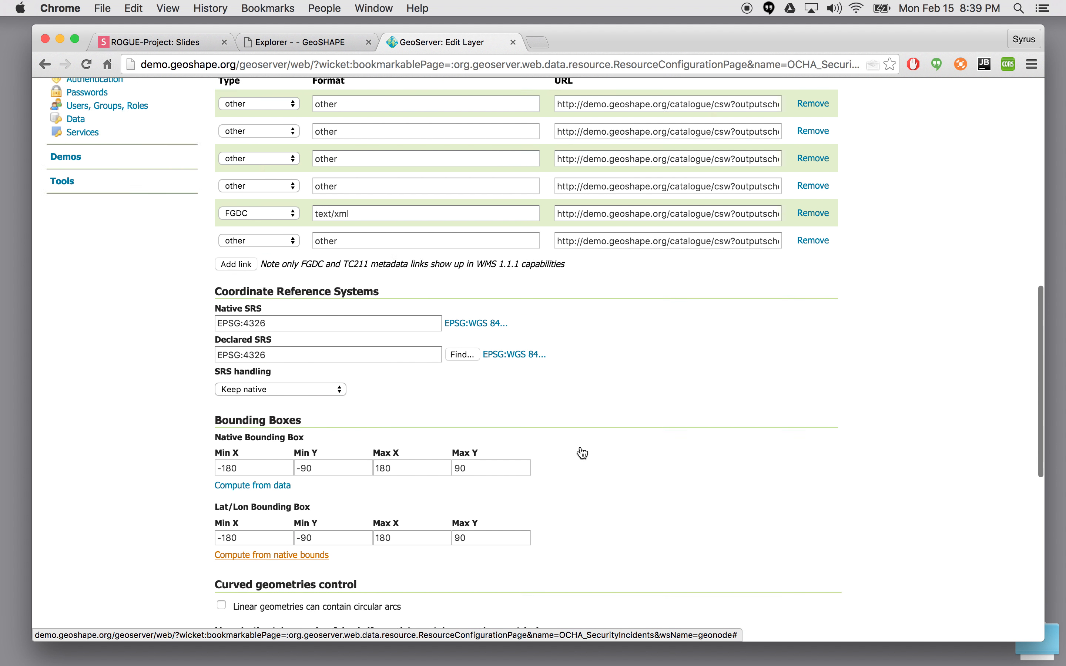
scroll(581, 452, down, 12)
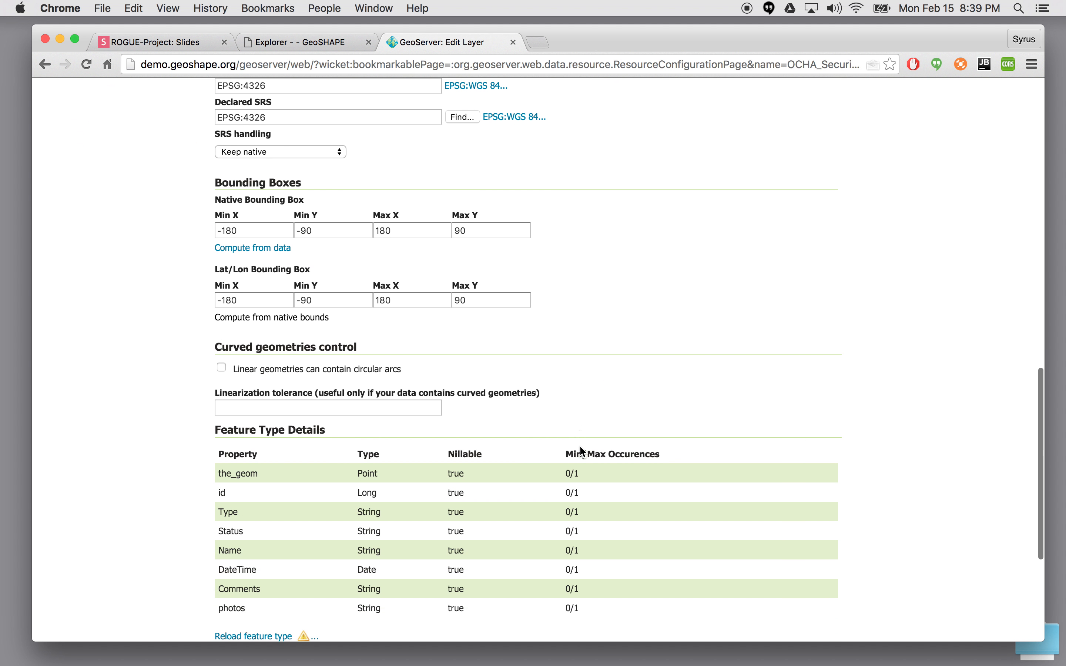
Examine the layer's publishing settings, including its default WMS style and the alternative styles offered
scroll(580, 445, up, 20)
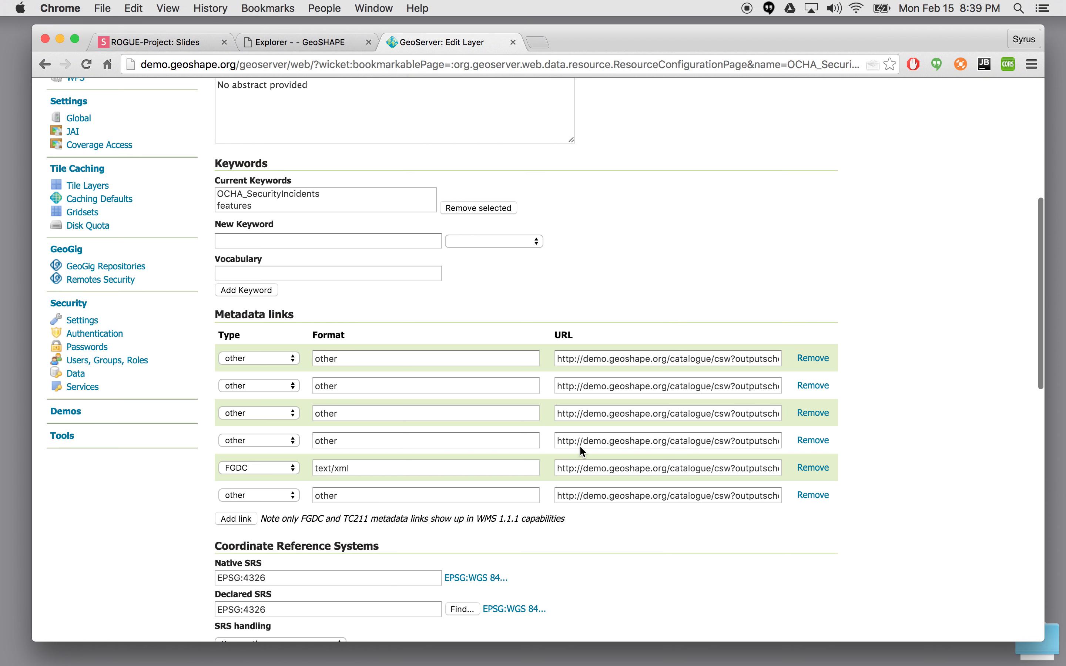
scroll(579, 452, up, 3)
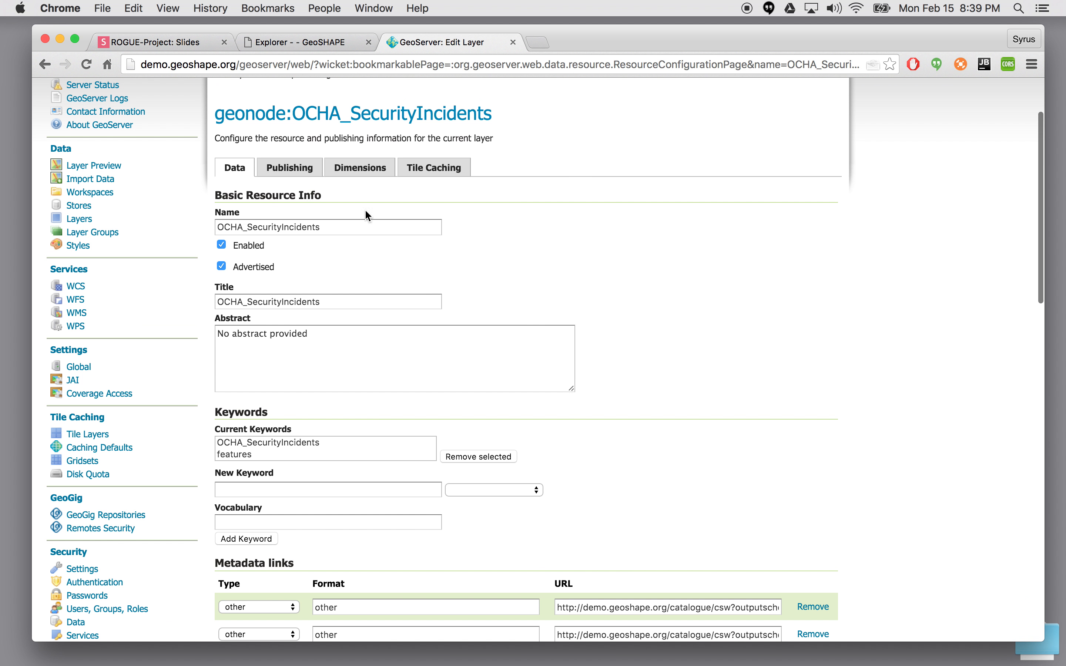
click(288, 169)
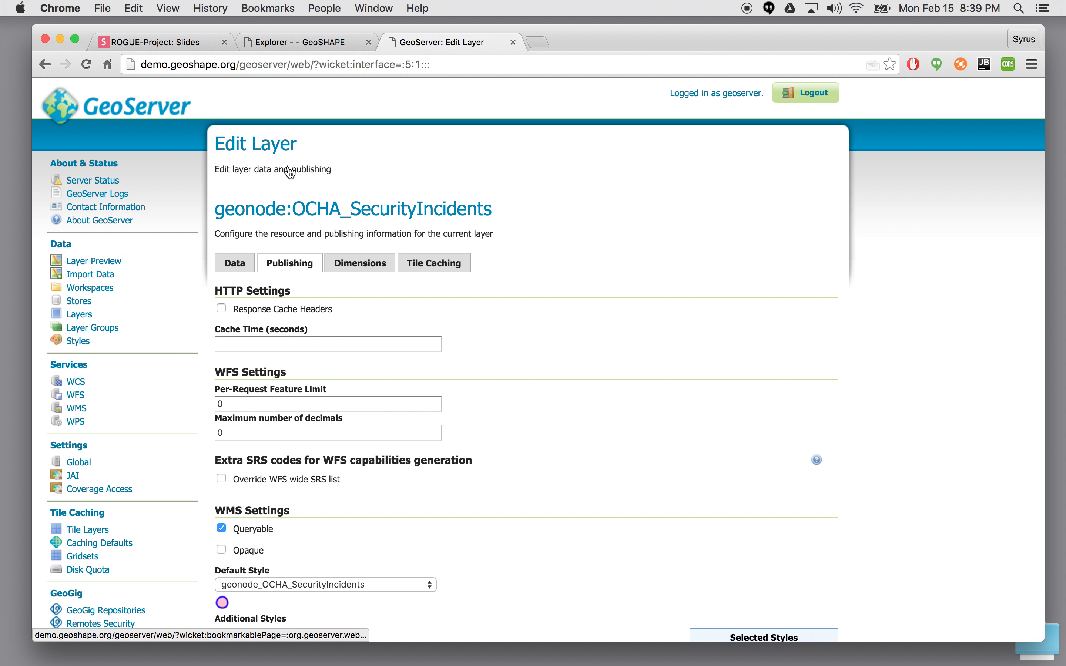
scroll(510, 387, down, 12)
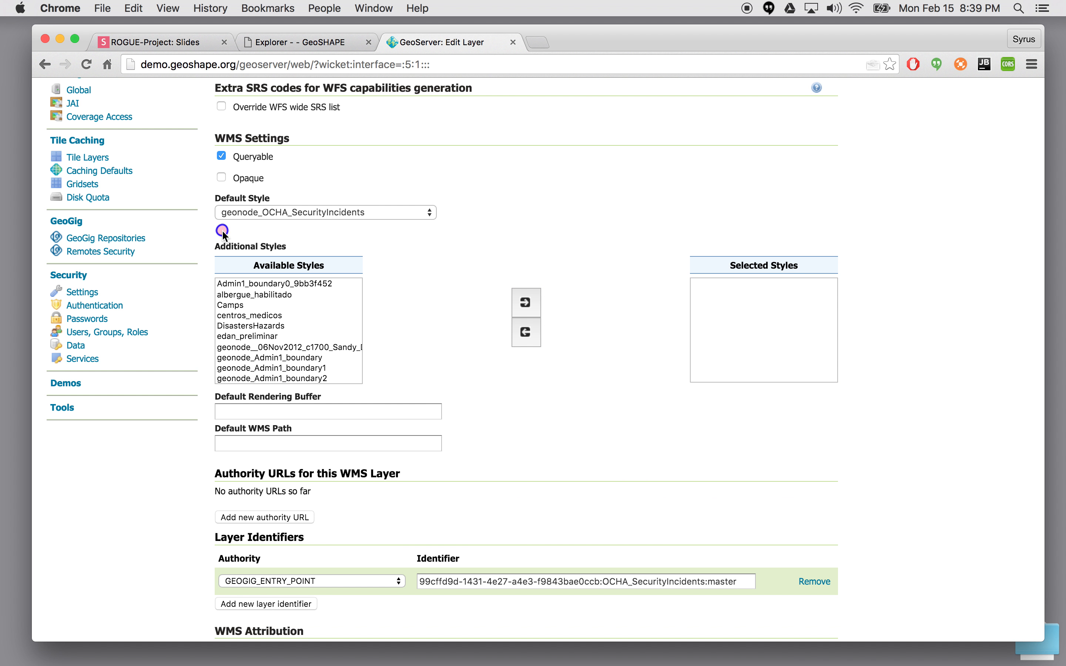
click(389, 216)
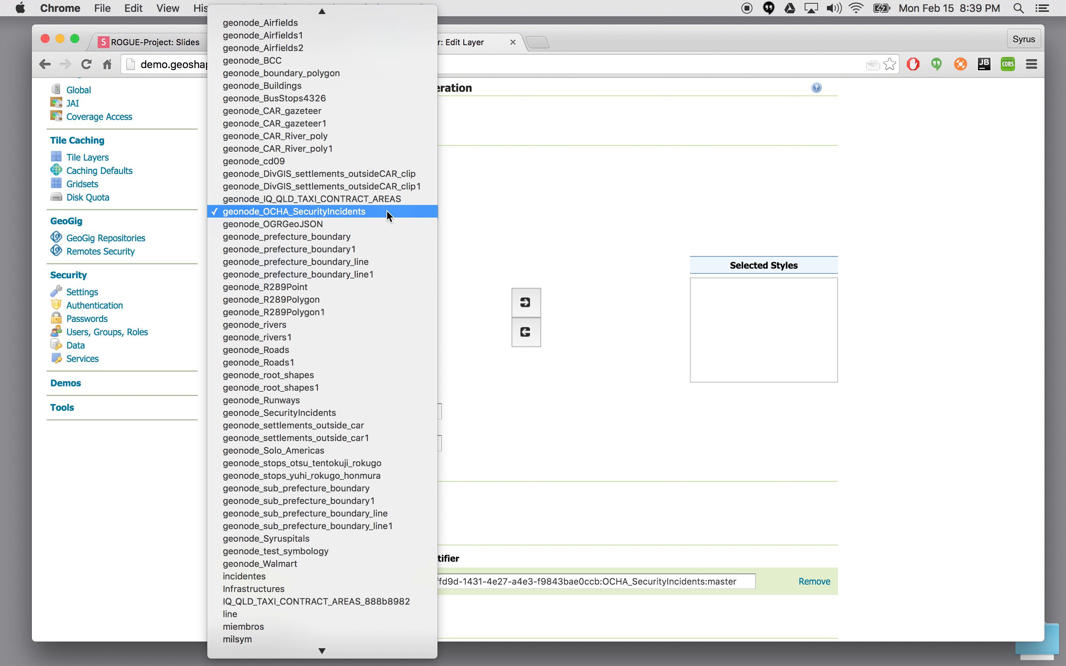
click(519, 210)
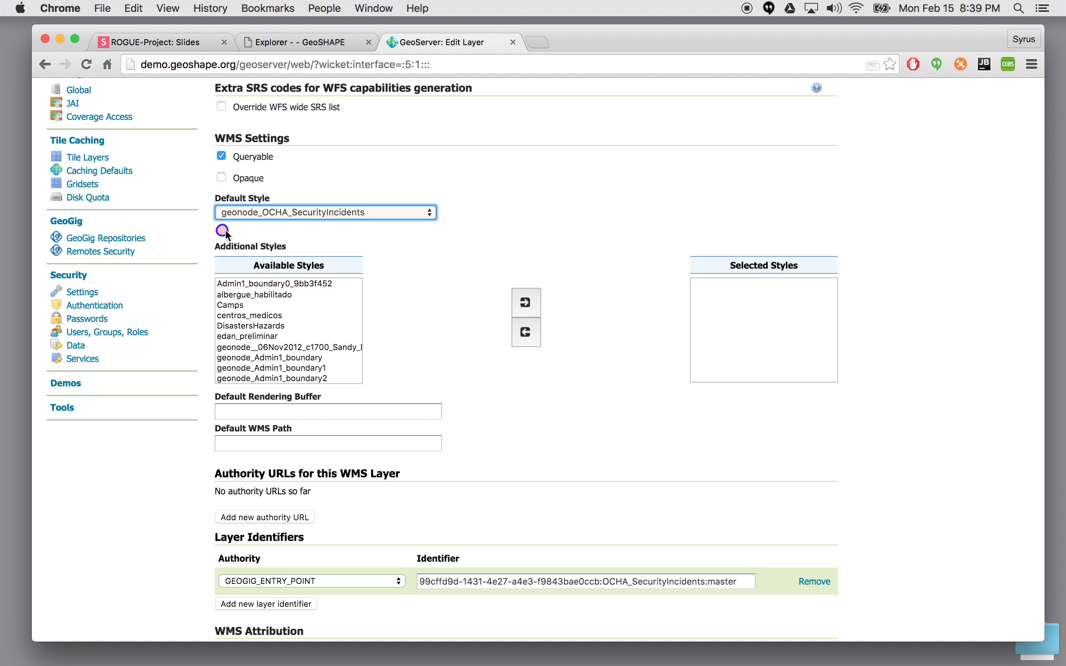
Save the OCHA_SecurityIncidents layer's configuration
scroll(388, 233, down, 4)
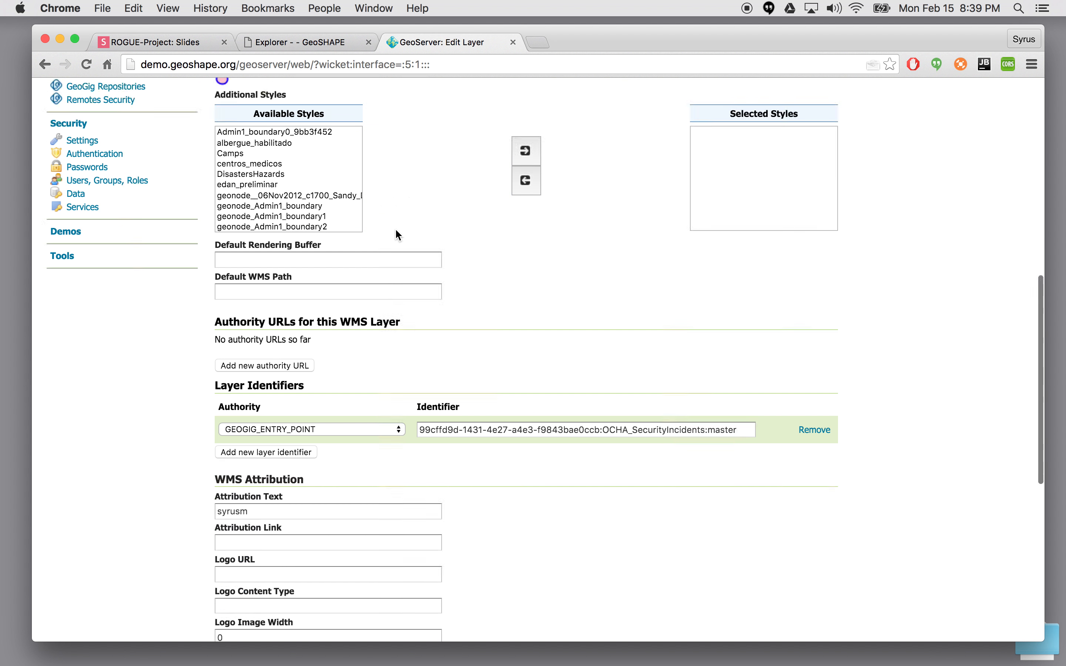
scroll(395, 233, down, 5)
click(228, 476)
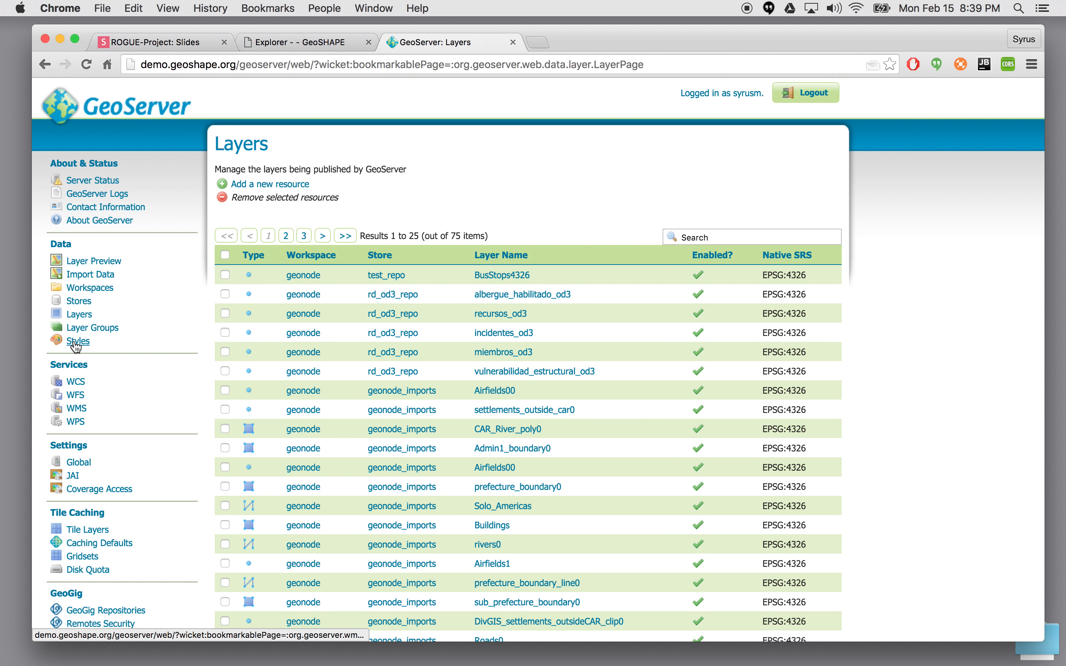
Open GeoServer's list of styles and examine the styles it publishes
click(76, 342)
scroll(373, 201, down, 1)
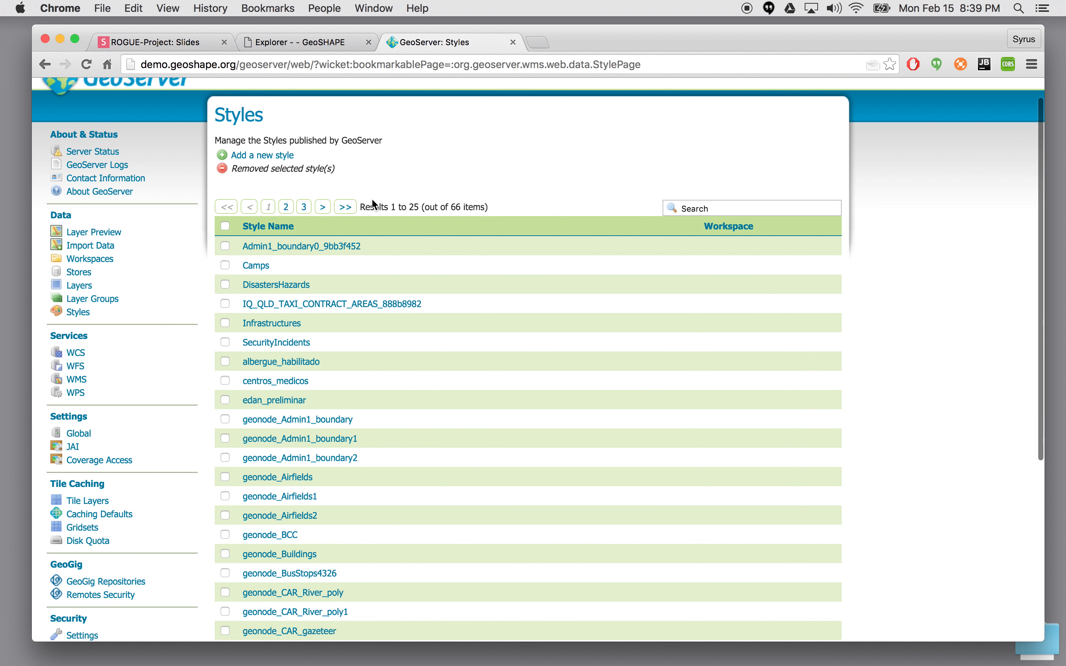
scroll(374, 201, down, 10)
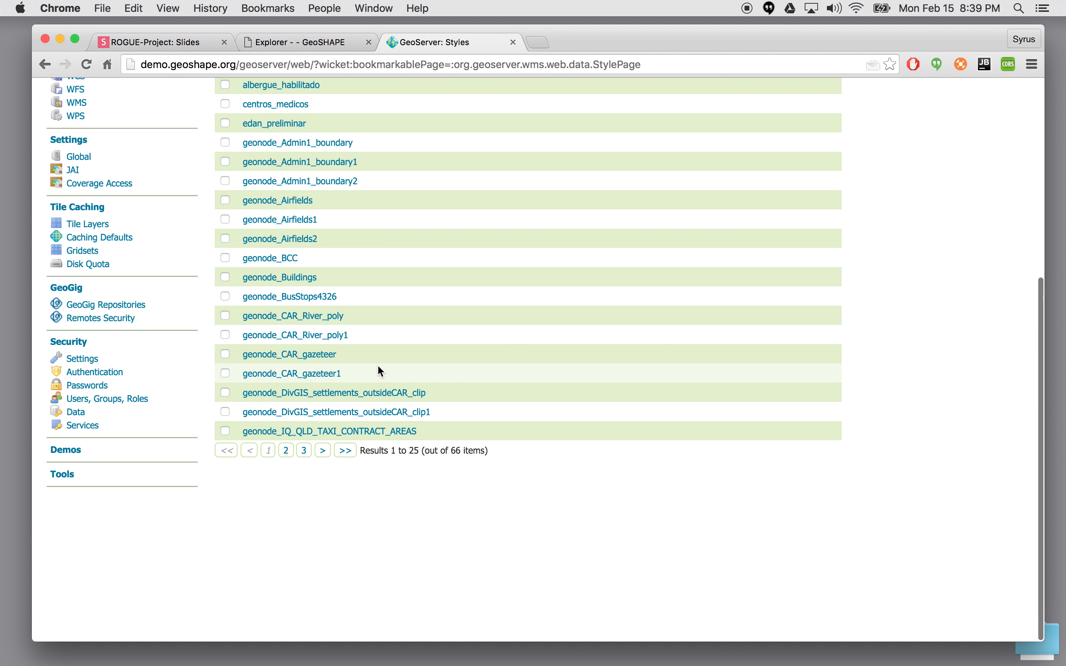
scroll(352, 363, up, 8)
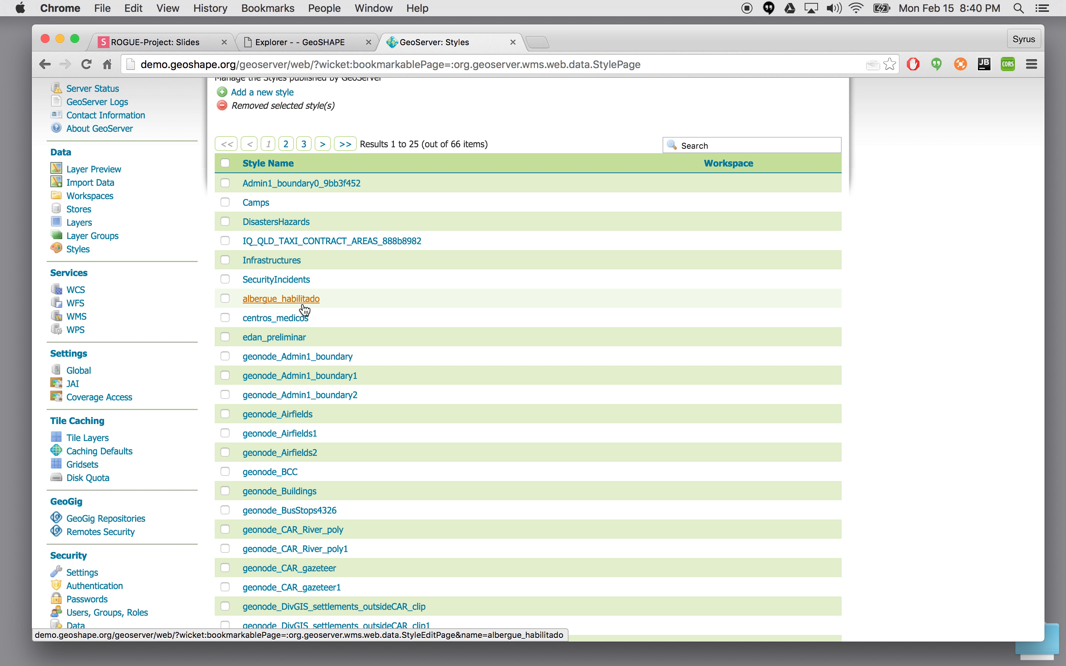
scroll(370, 464, down, 1)
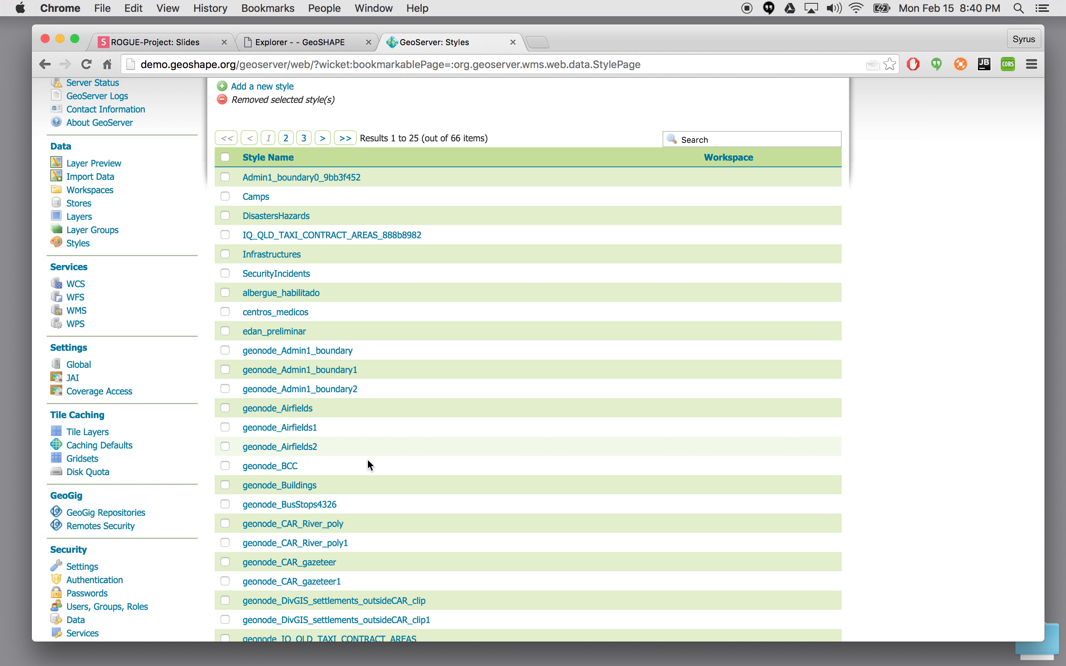
scroll(370, 465, down, 3)
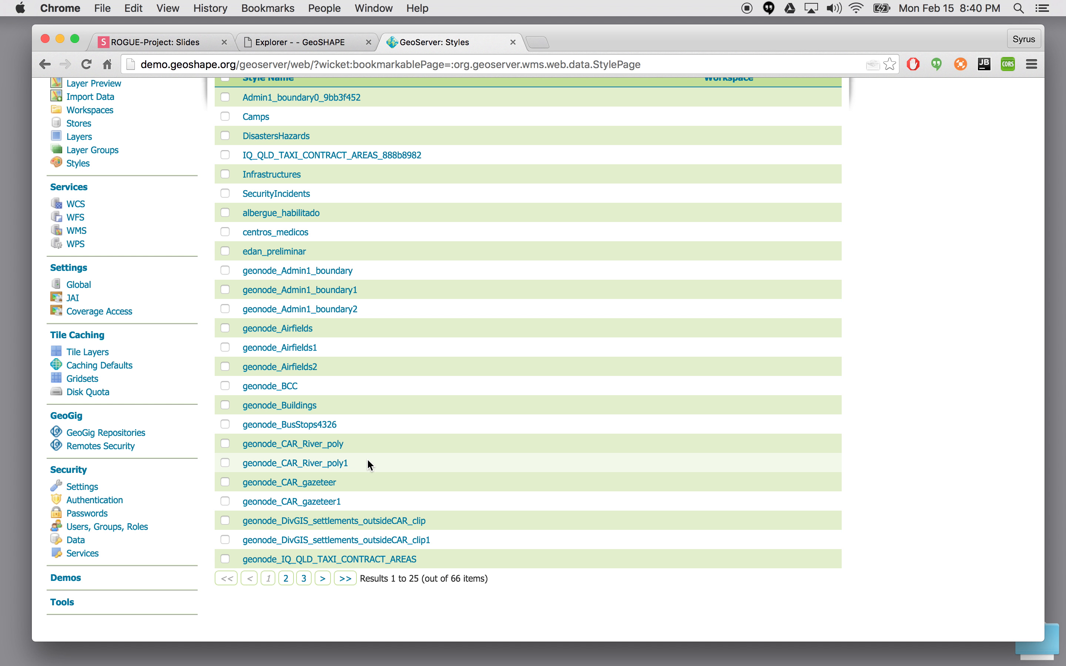
scroll(368, 462, up, 7)
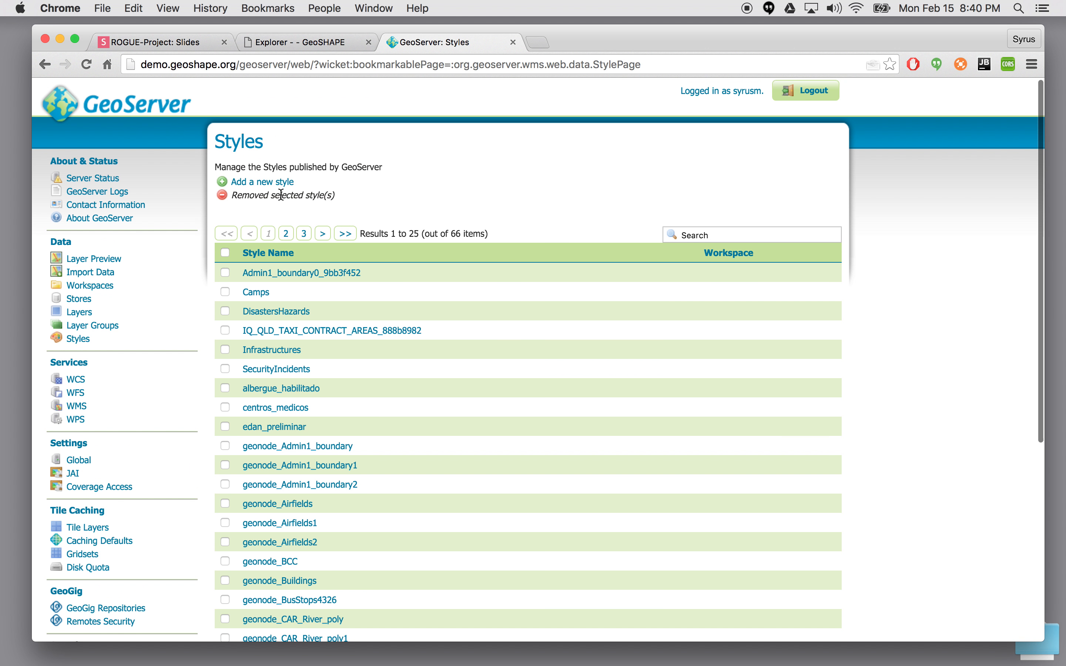
Start a new GeoServer style named OCHA_SecurityIncidents
click(276, 184)
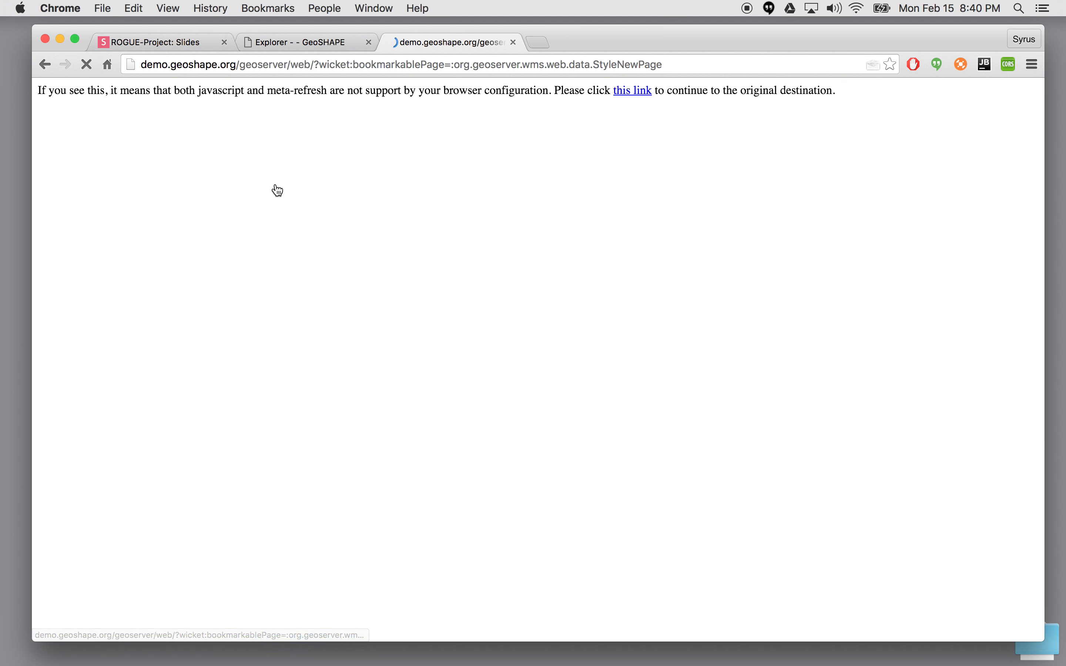
click(327, 237)
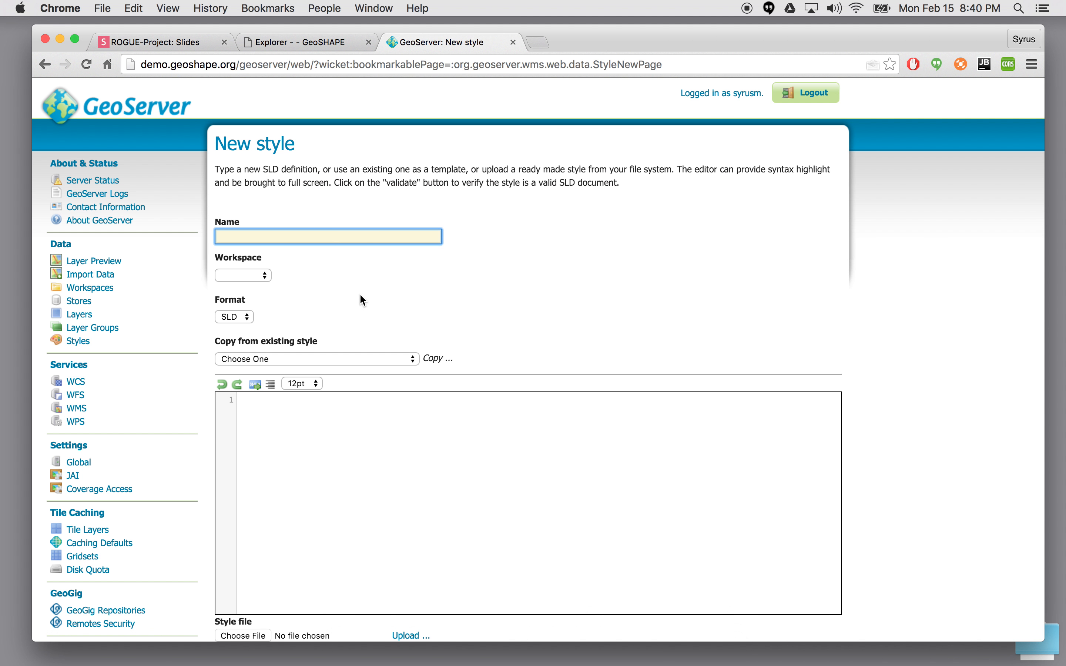
text(OCHA_SecurityIncidents)
Copy the entire contents of OCHA_SecurityIncidents.sld from WebStorm into the new style's SLD editor in GeoServer
scroll(365, 311, down, 5)
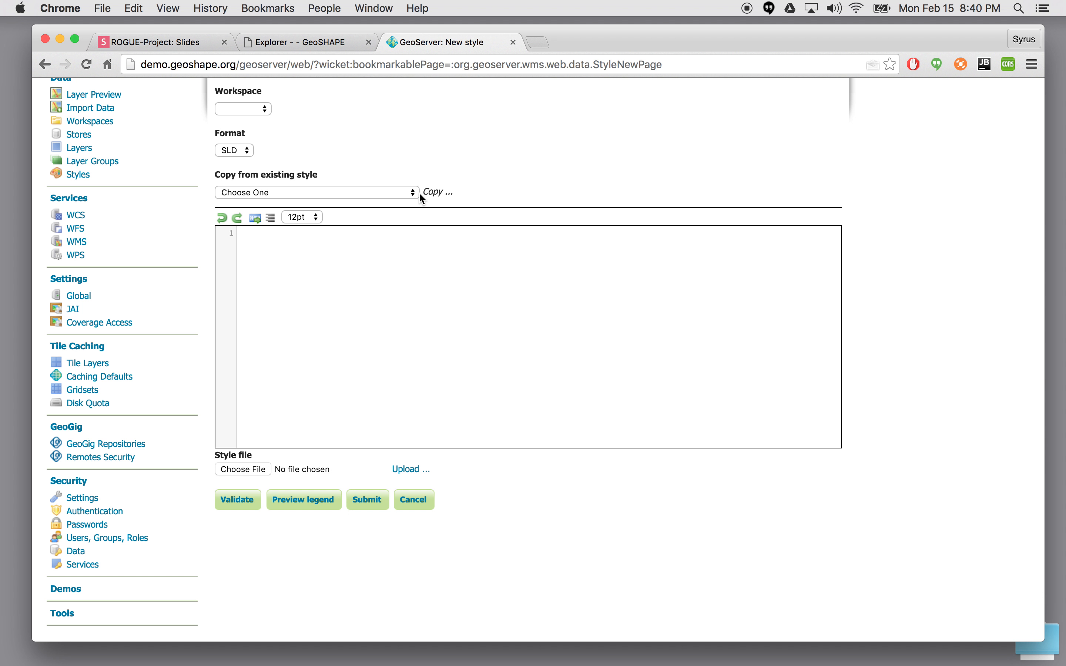
mouse_move(450, 664)
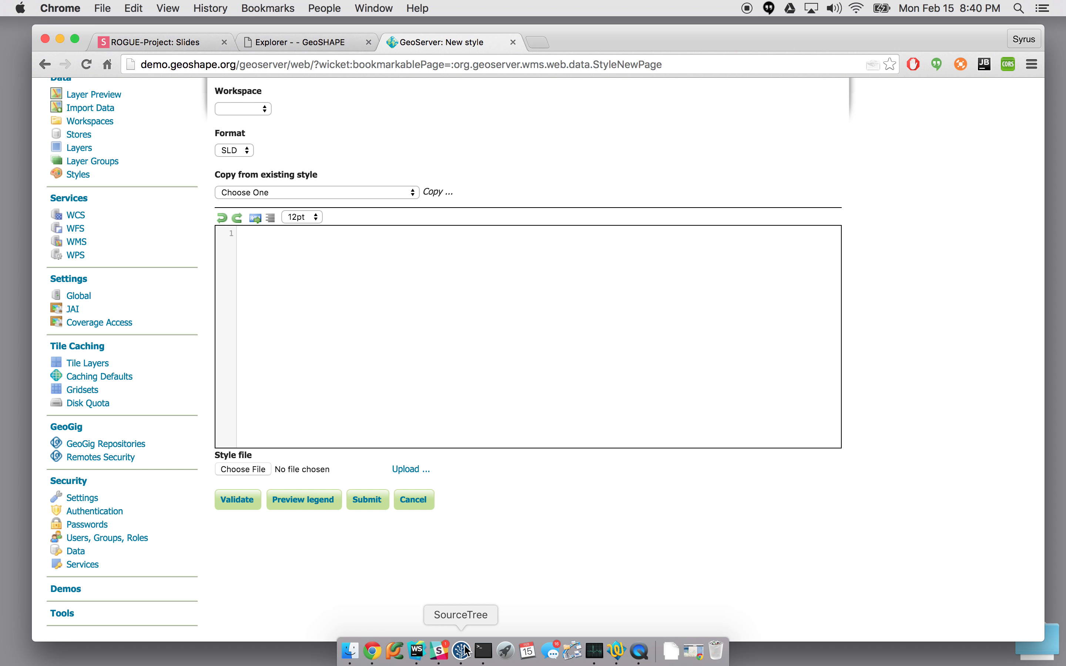
click(417, 650)
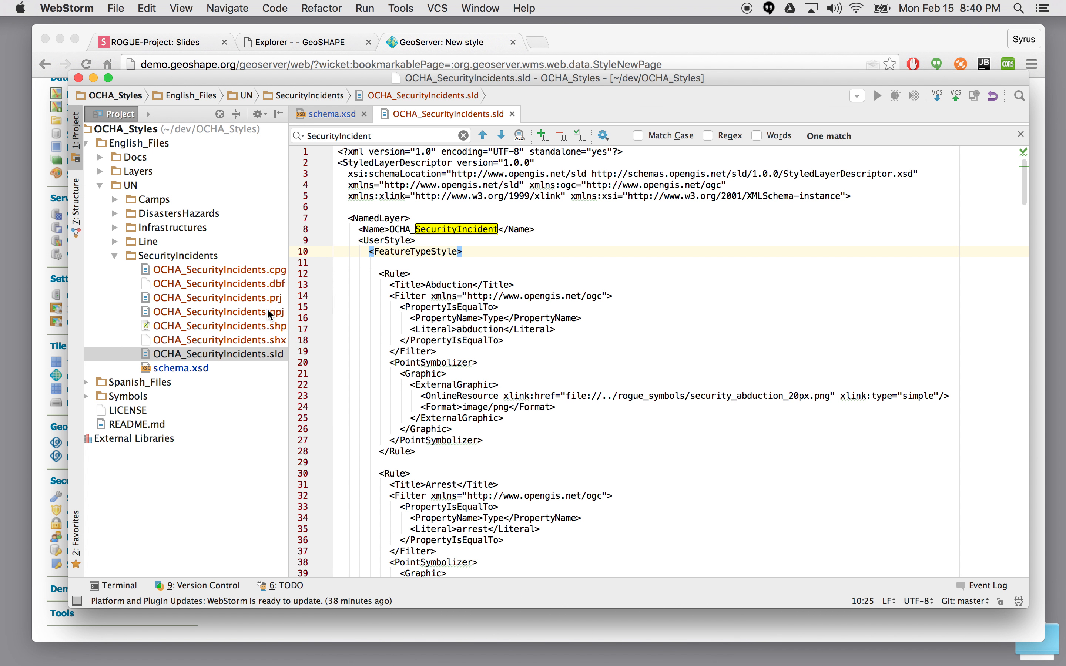
click(574, 363)
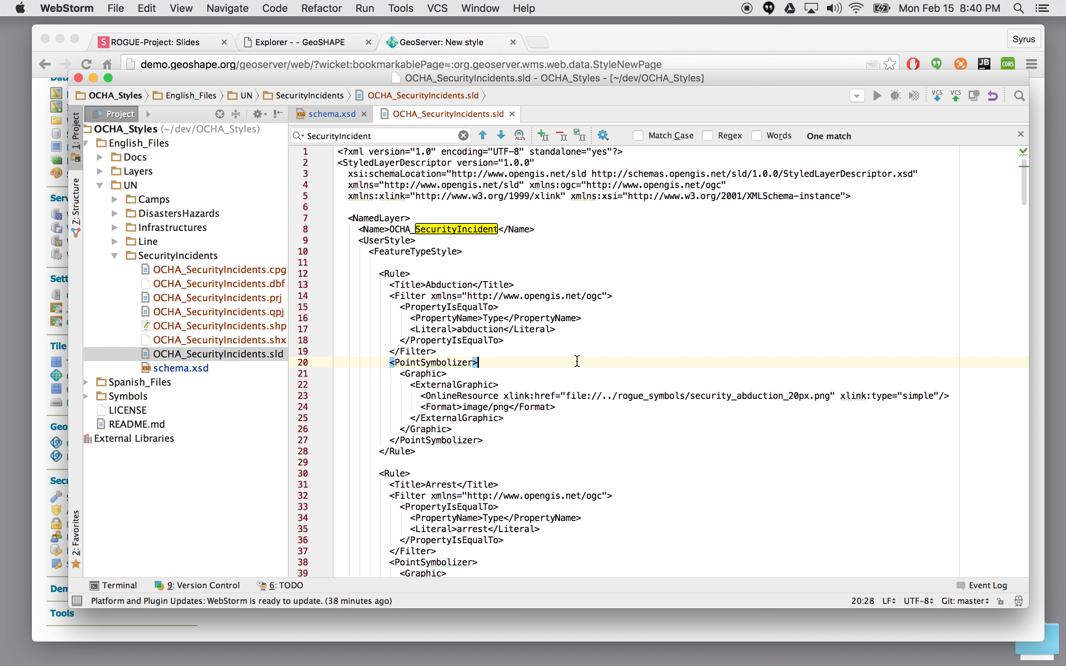
key(super+a)
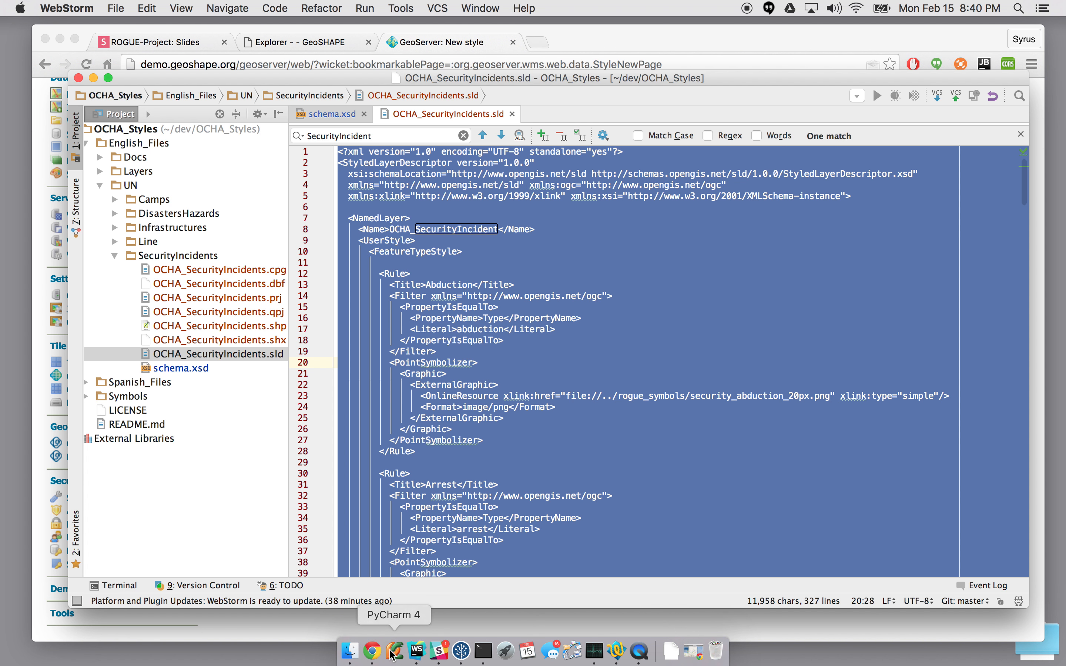
click(372, 652)
click(339, 237)
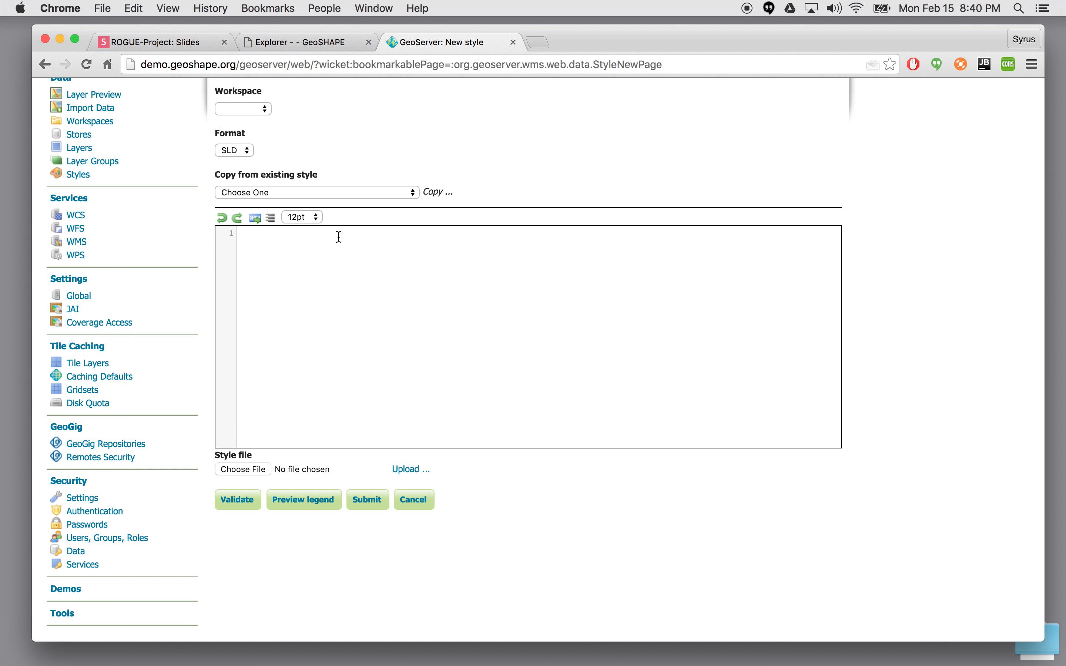
key(super+v)
Validate the new style's SLD definition and submit the style
click(247, 501)
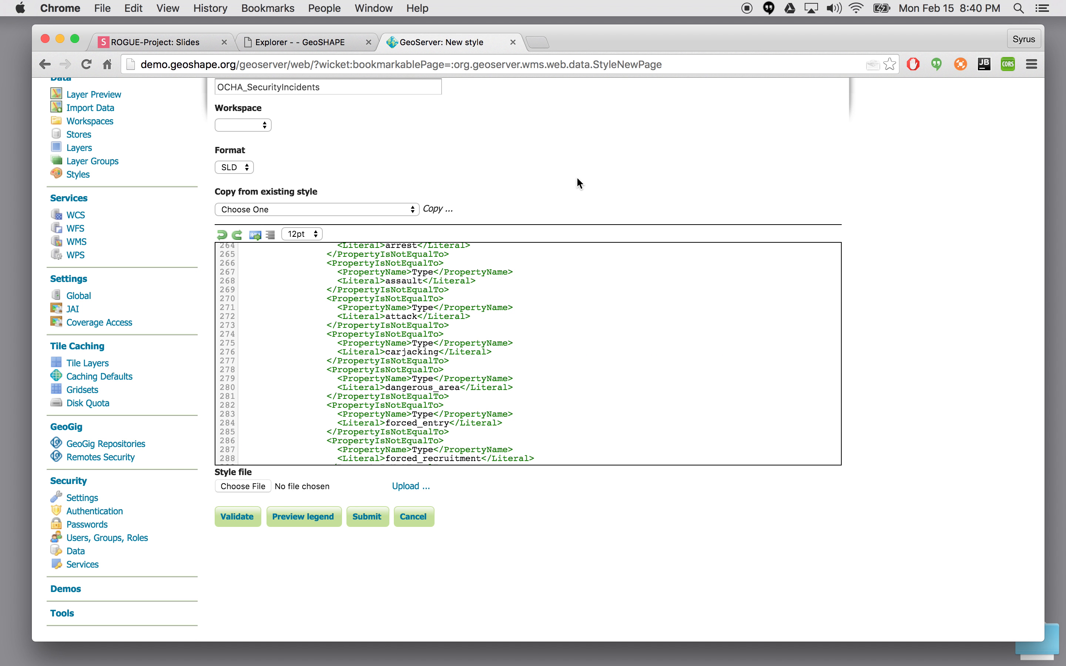
scroll(577, 185, up, 5)
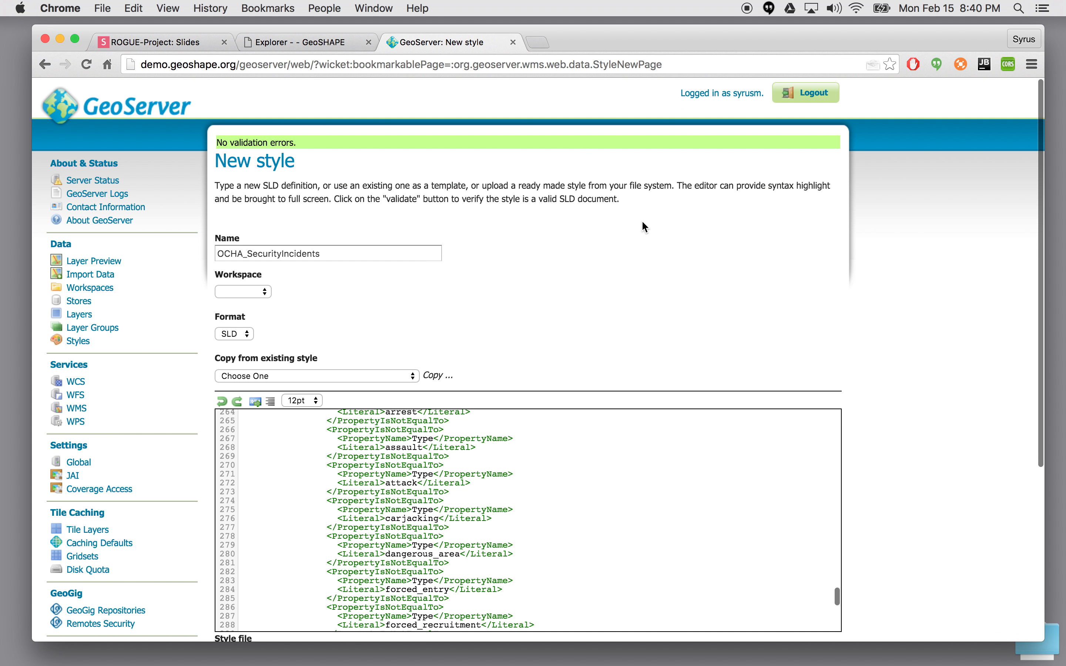
scroll(641, 219, down, 5)
scroll(554, 294, down, 3)
scroll(553, 295, down, 4)
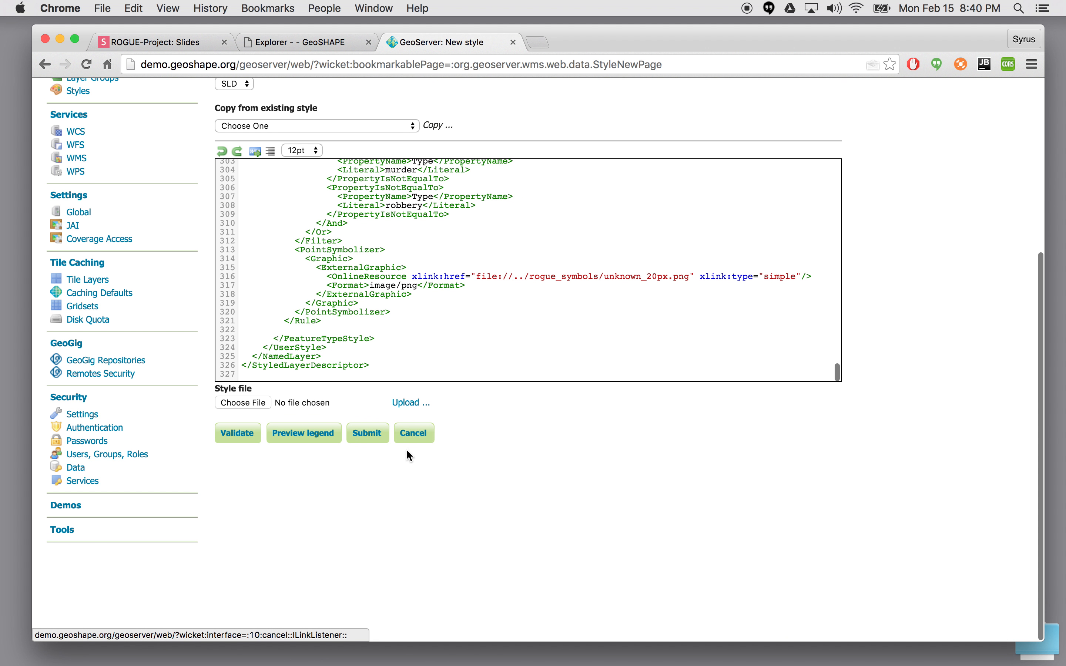
click(377, 434)
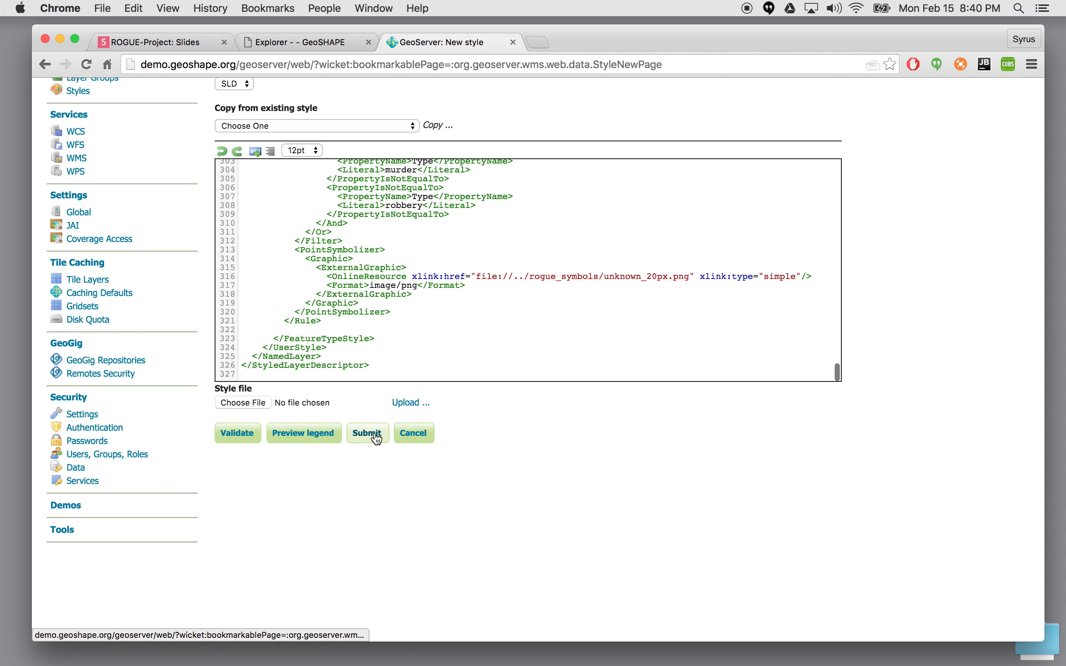
Search GeoServer's styles for "ocha" to check for the new style
click(692, 237)
text(ocha)
key(Return)
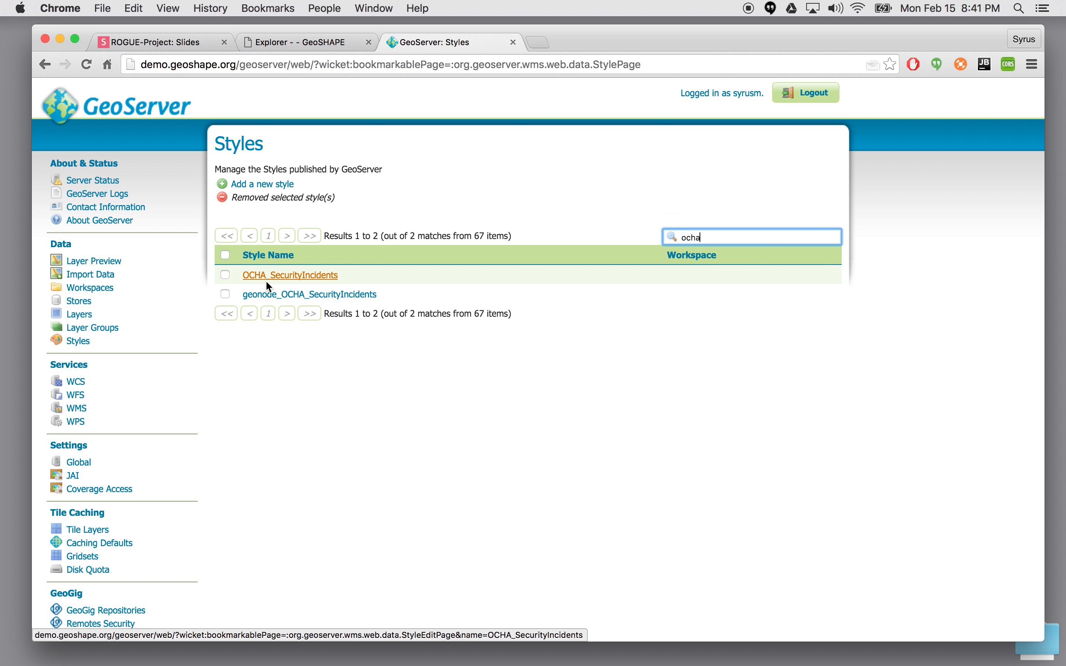
Search GeoServer's layers for "ocha" and open the publishing settings of the OCHA_SecurityIncidents layer in my_test_repo
click(81, 314)
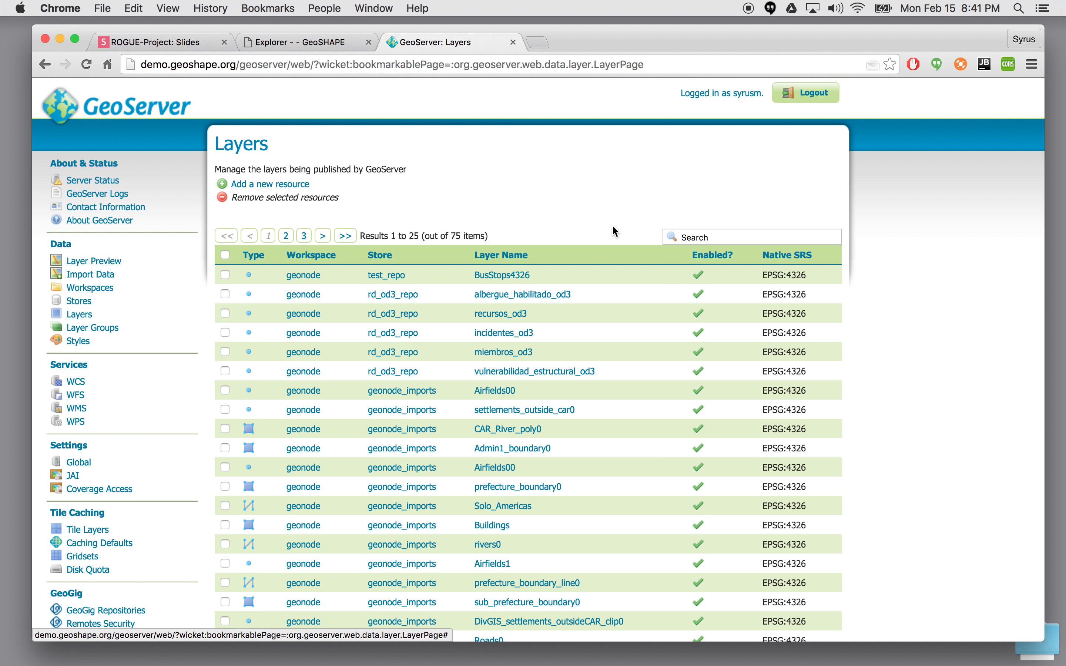
click(723, 233)
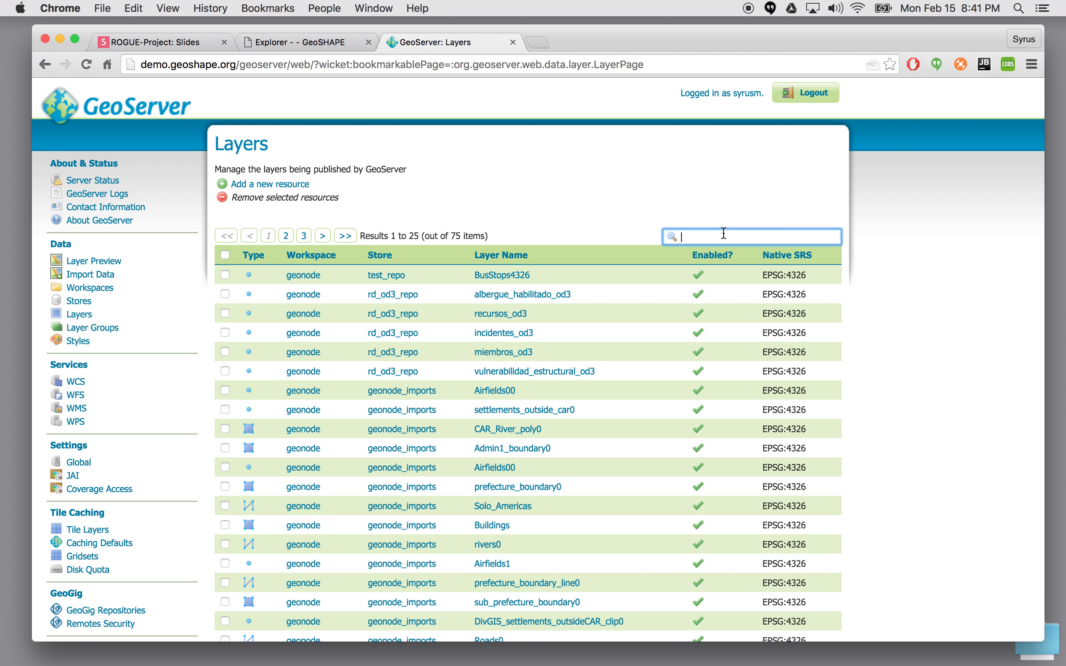
text(ocha)
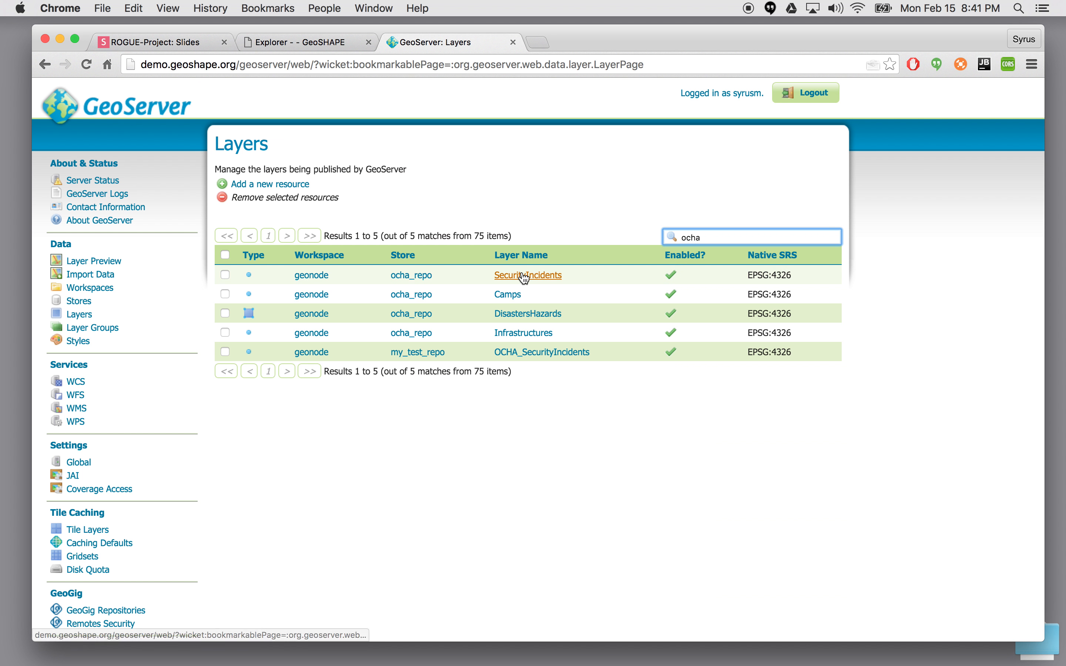
click(549, 355)
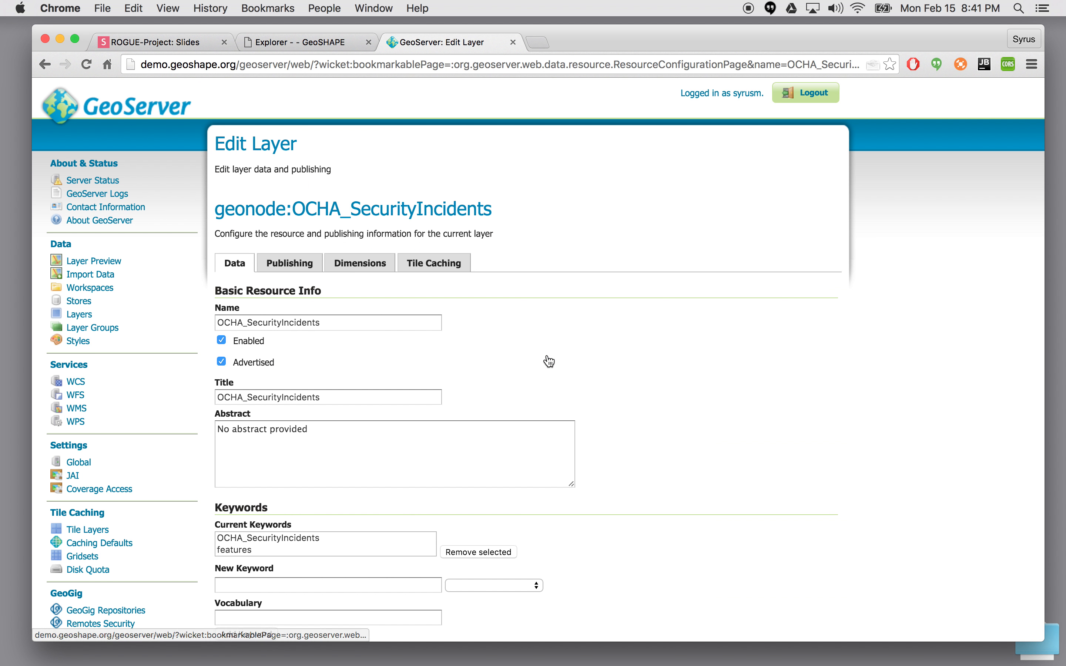
click(298, 265)
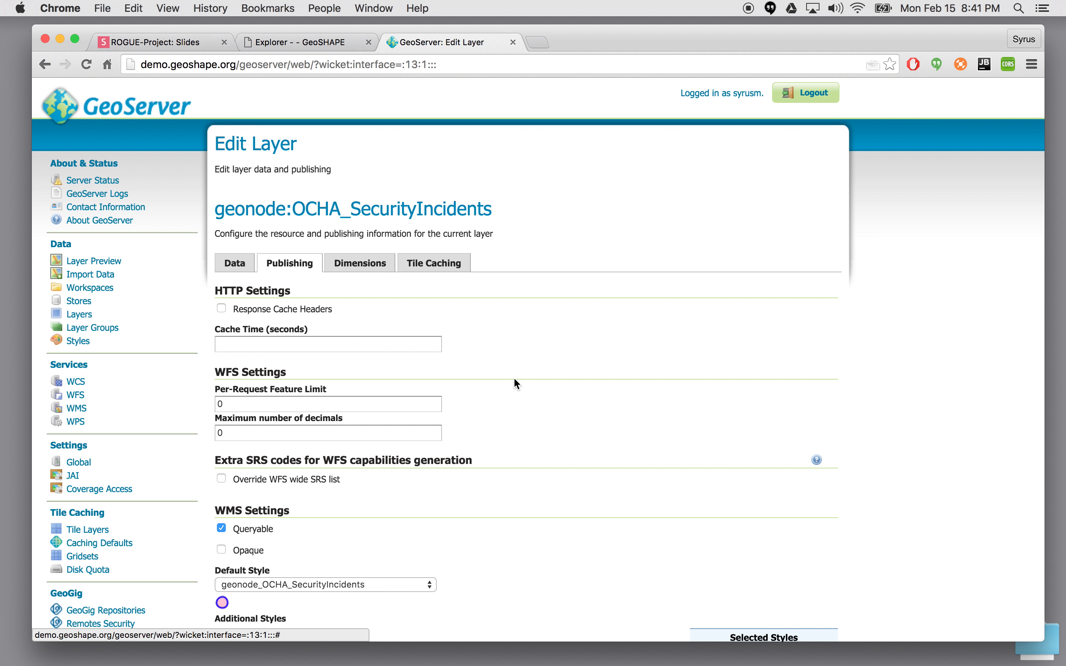
Set the layer's default WMS style to OCHA_SecurityIncidents and save the layer
scroll(513, 377, down, 5)
scroll(454, 414, down, 3)
click(414, 365)
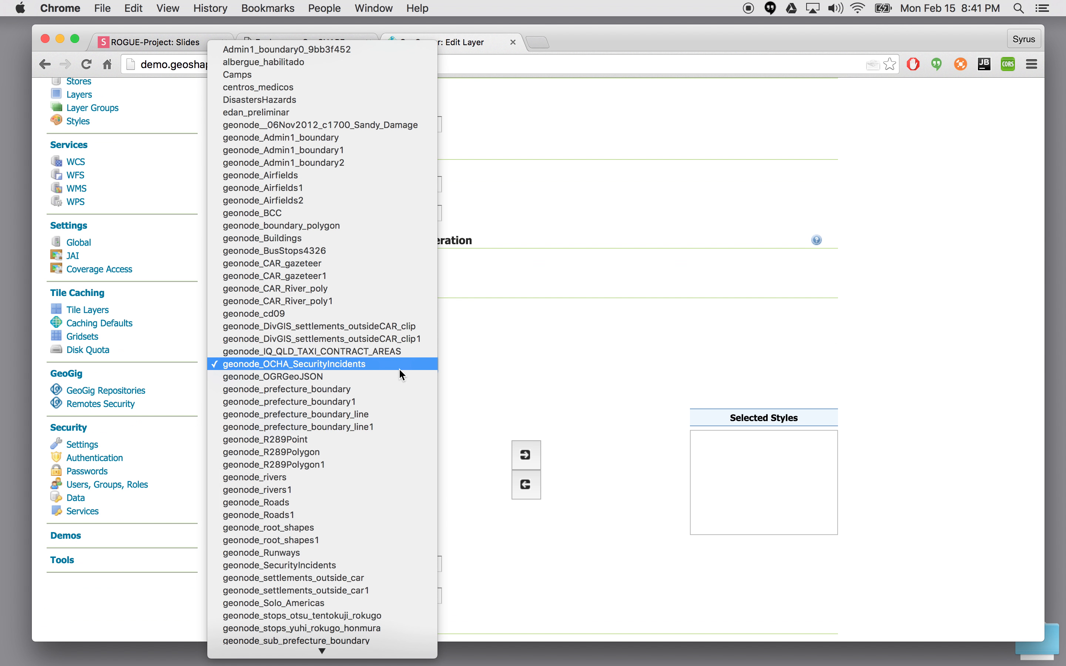
scroll(400, 369, down, 5)
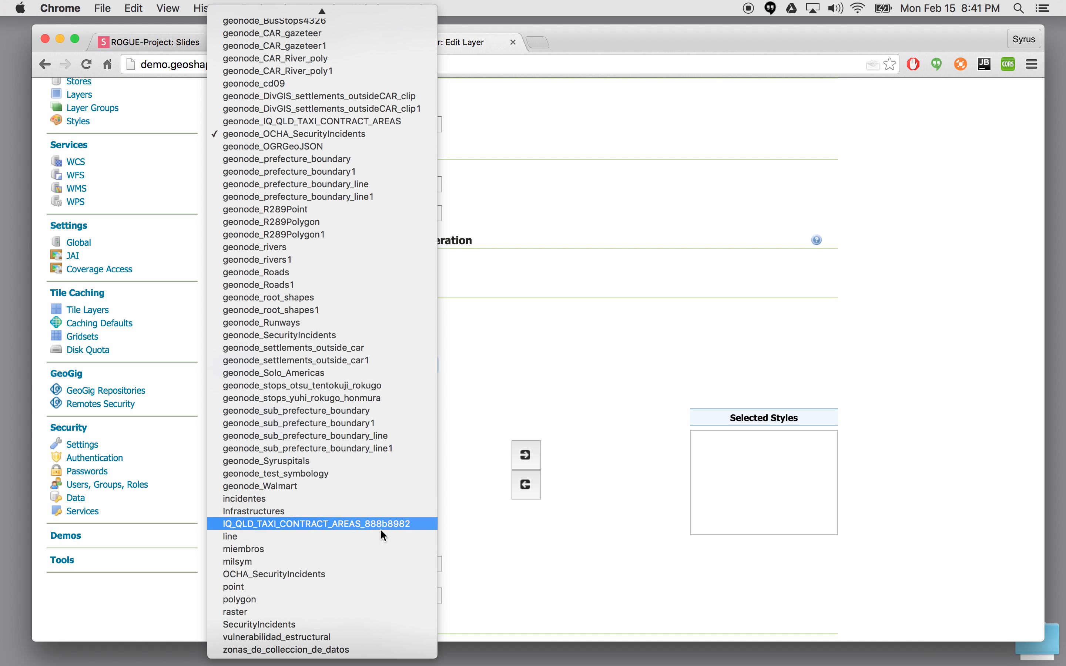
click(378, 570)
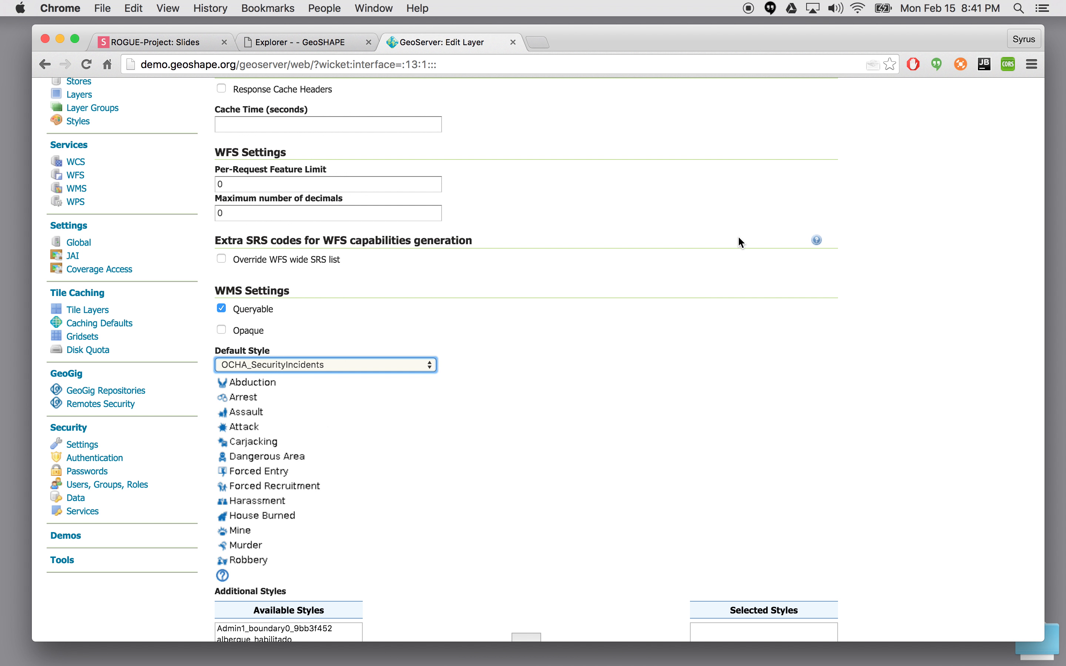
scroll(623, 302, down, 3)
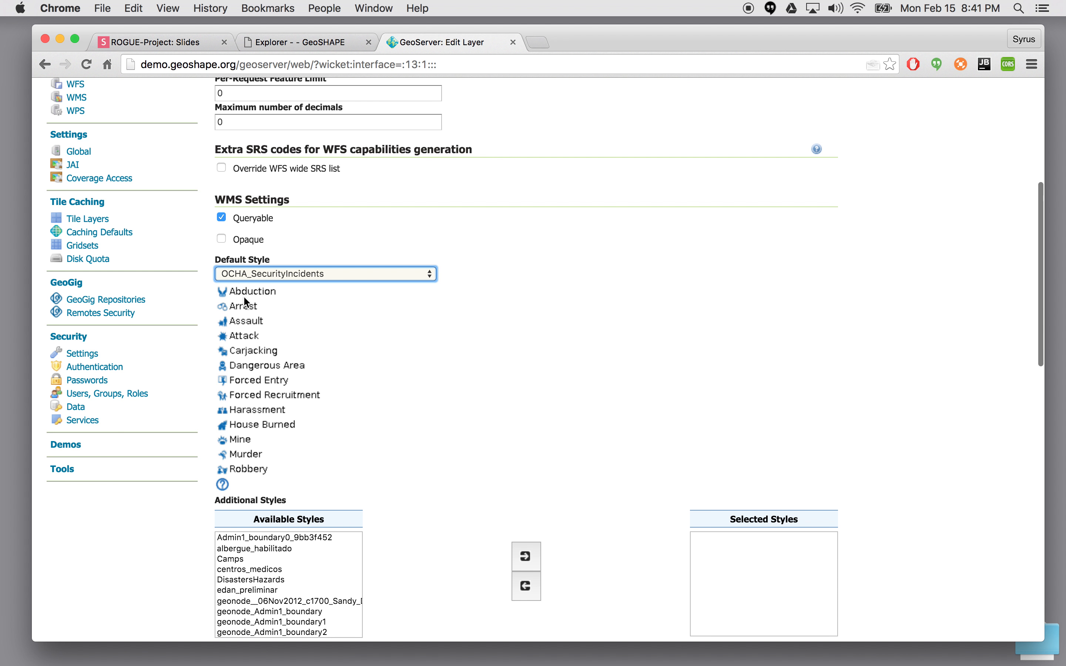
scroll(232, 294, down, 4)
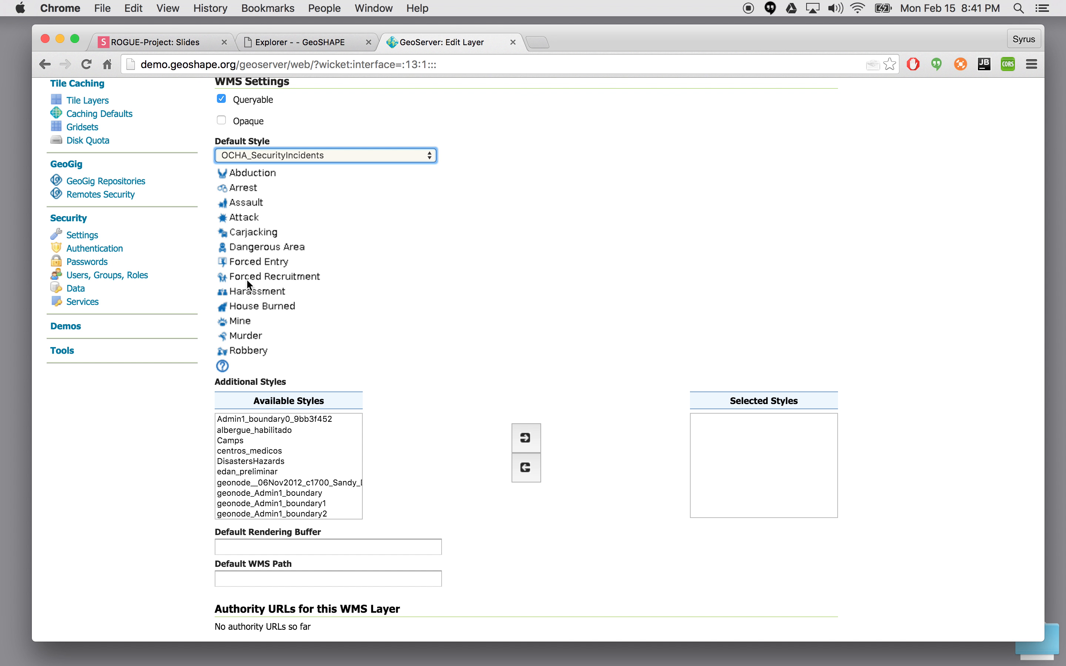
scroll(407, 318, down, 15)
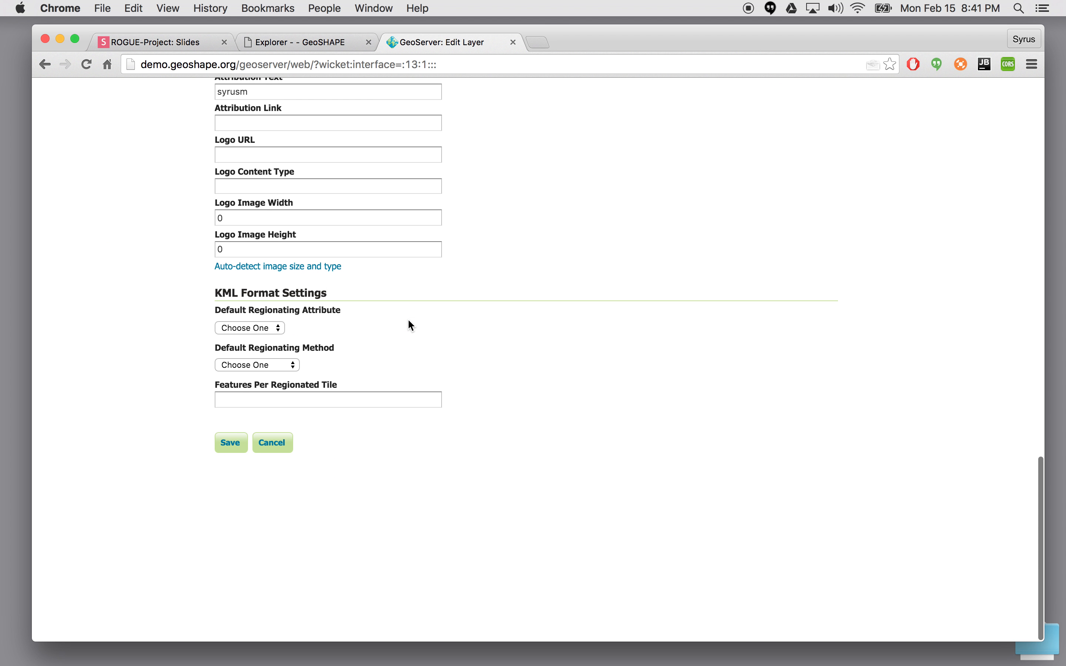
click(228, 449)
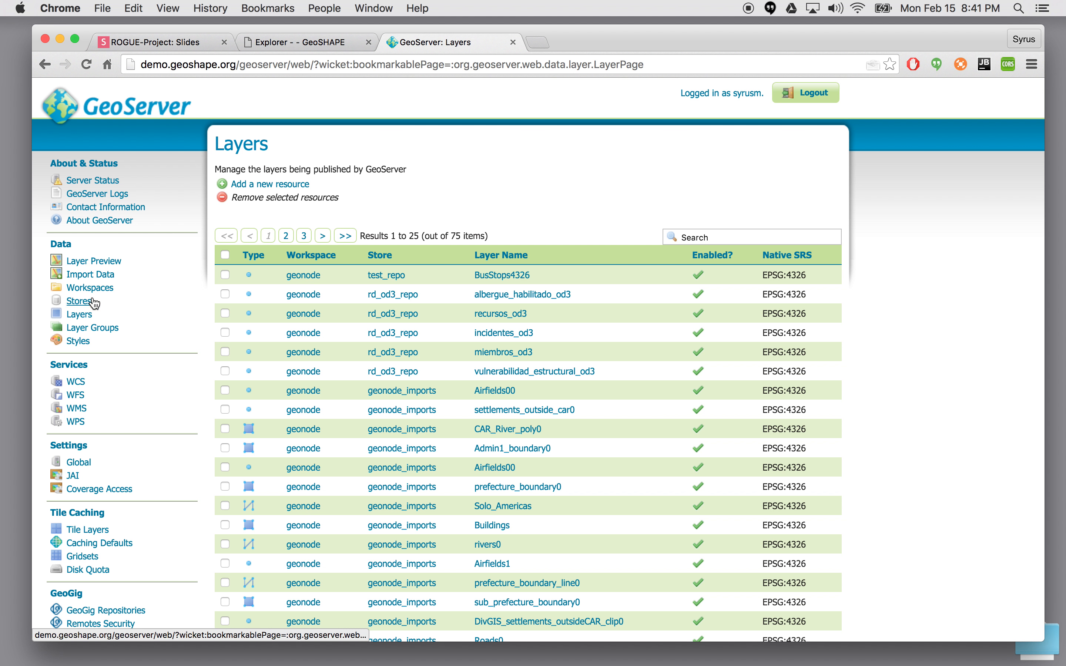
Return to the GeoSHAPE map of OCHA_SecurityIncidents and save it with the title "Map1"
click(319, 42)
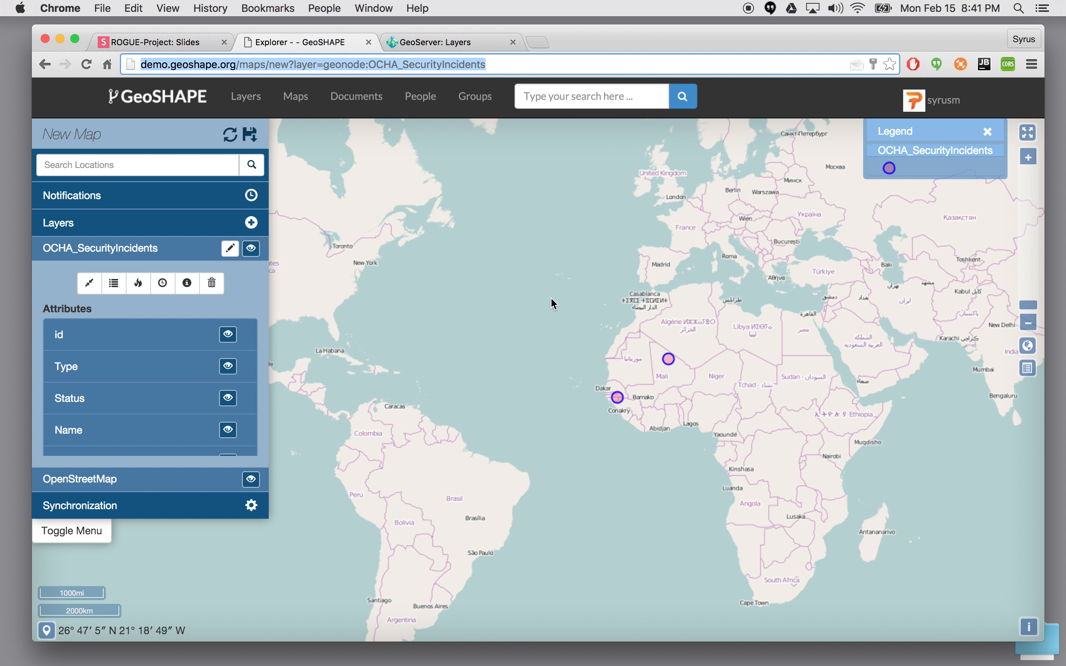
click(253, 133)
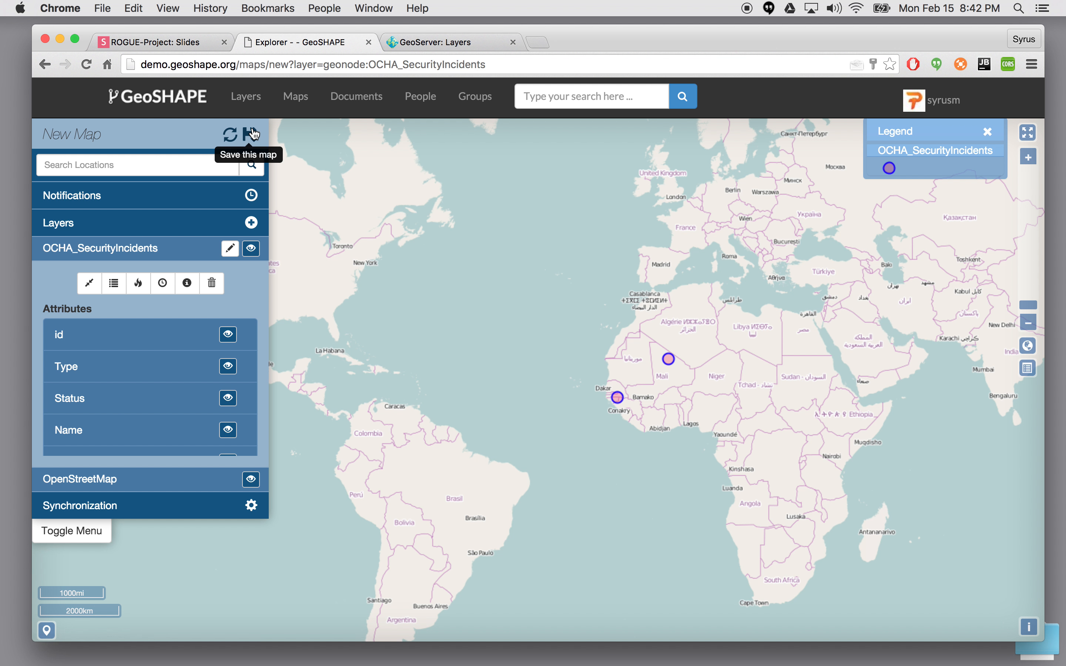
click(253, 133)
click(446, 225)
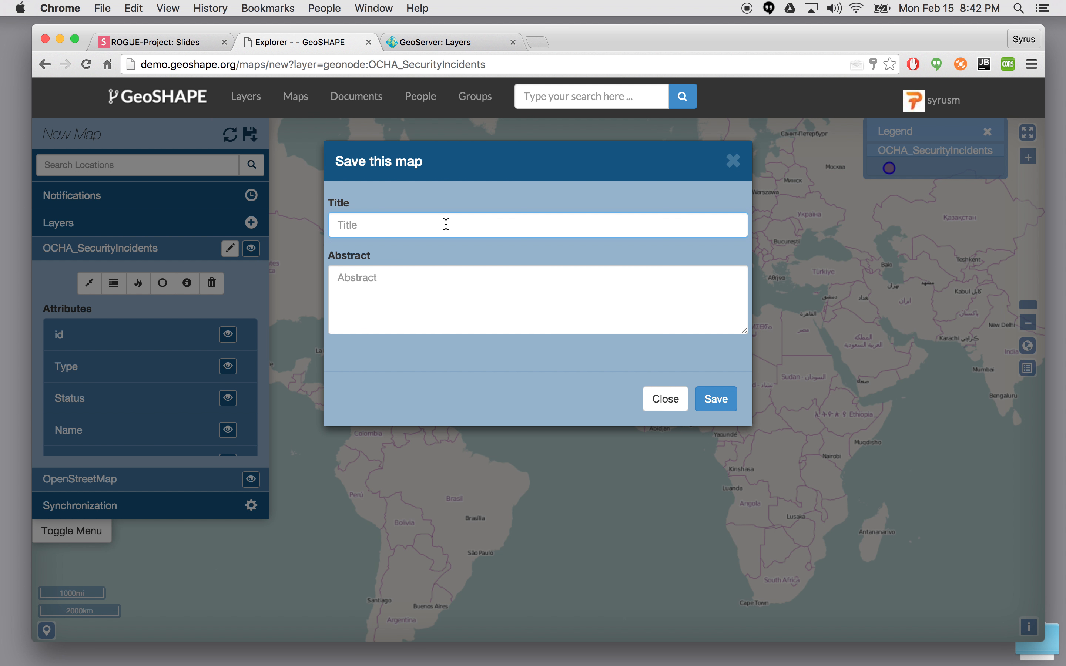
text(Map1)
click(718, 390)
Open the saved map Map1 from the list of maps to view the layer's new style and legend
click(296, 96)
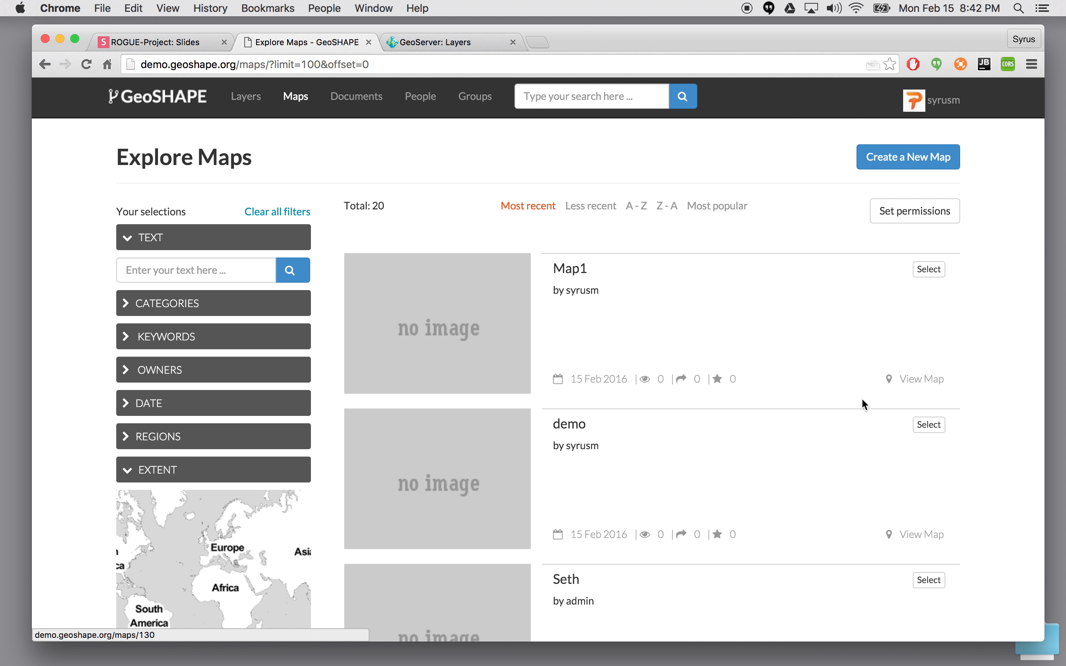
click(919, 379)
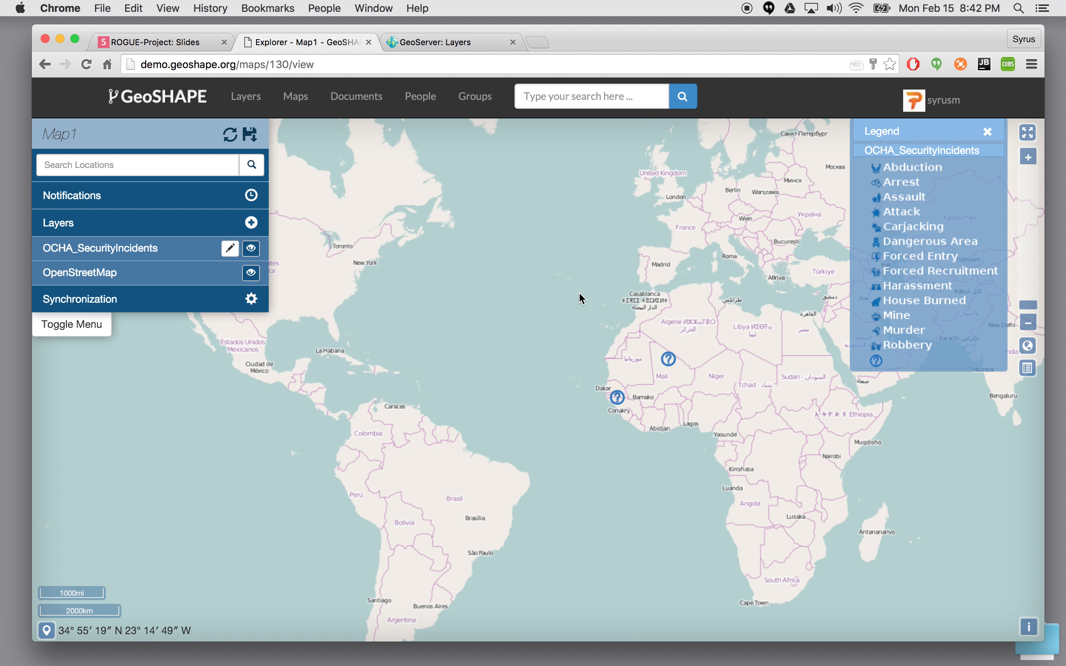
drag(538, 296, 494, 260)
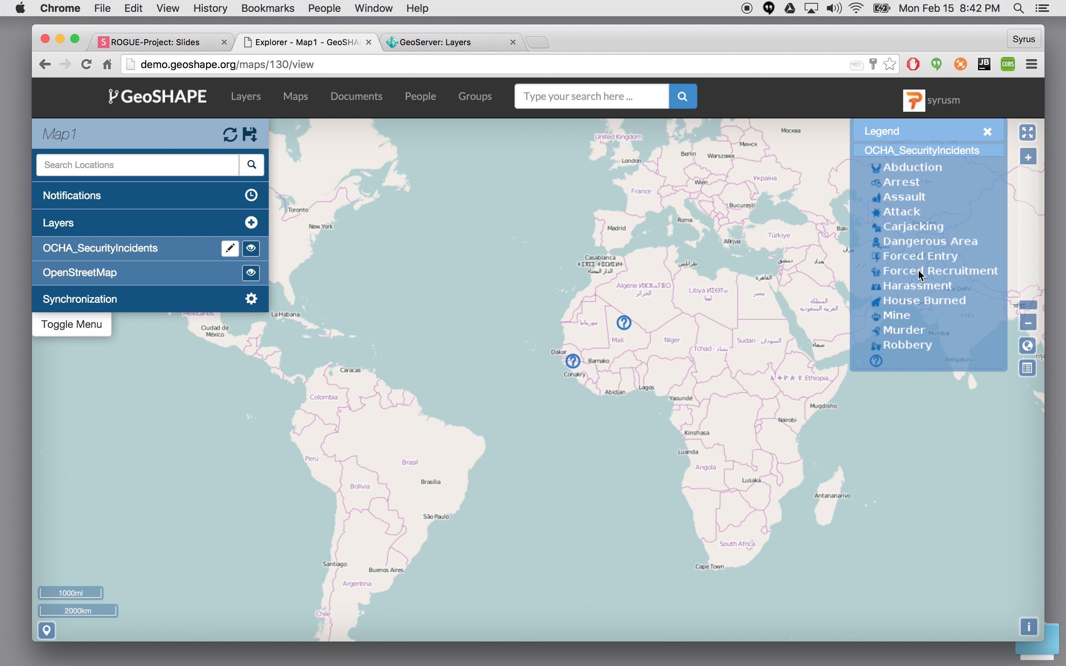
Set the Type attribute of the OCHA_SecurityIncidents point near Conakry to "arrest", save it and close the feature's popup
click(574, 363)
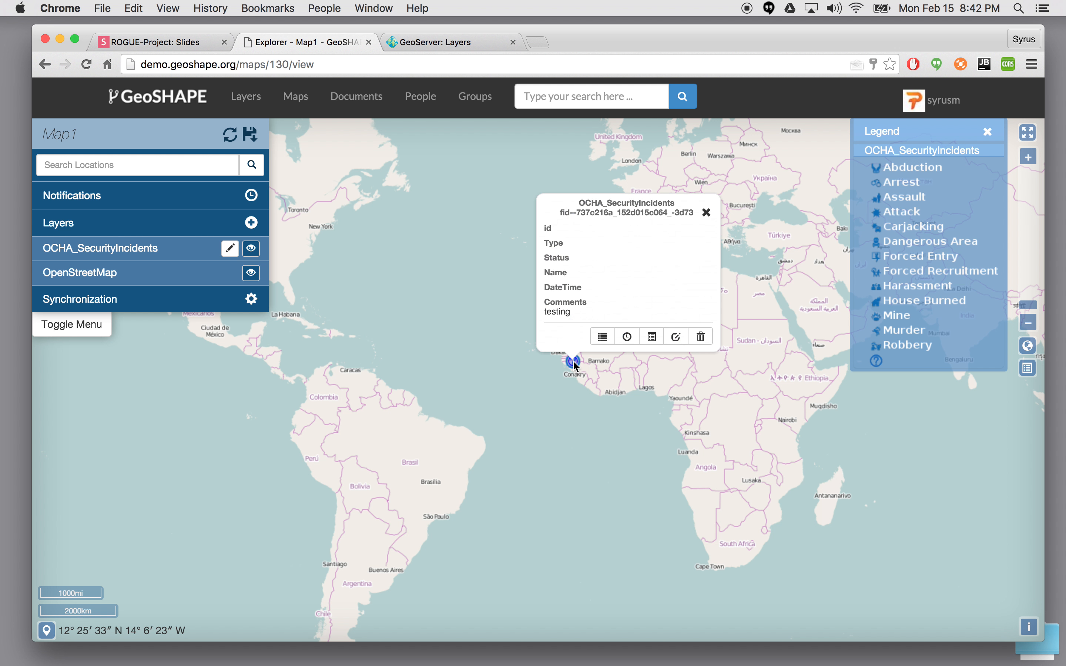
click(653, 337)
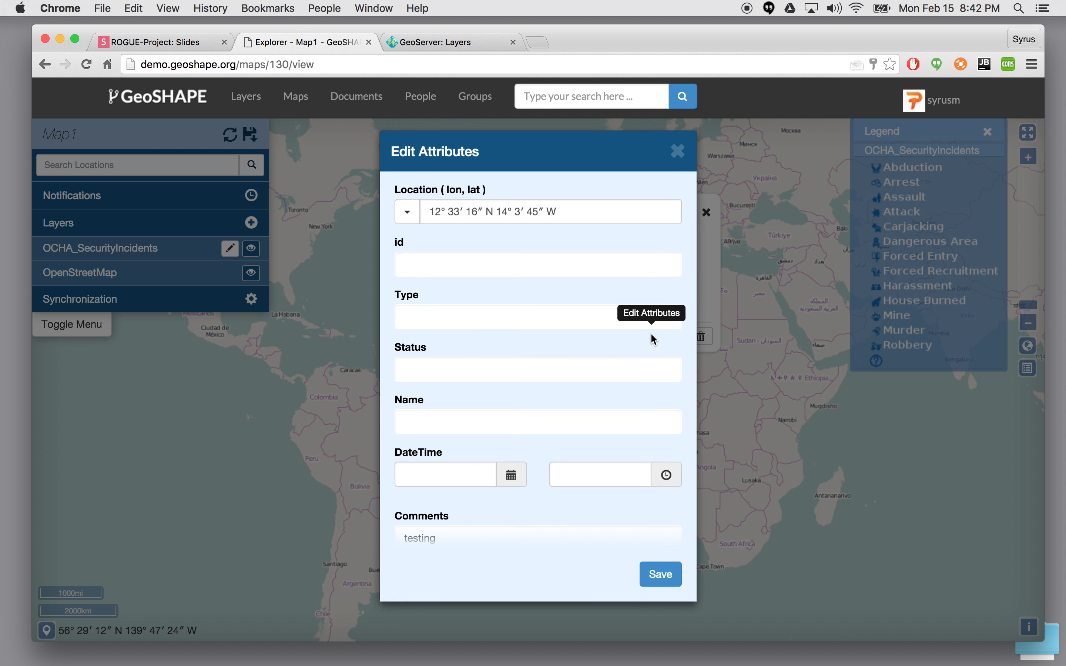
click(453, 326)
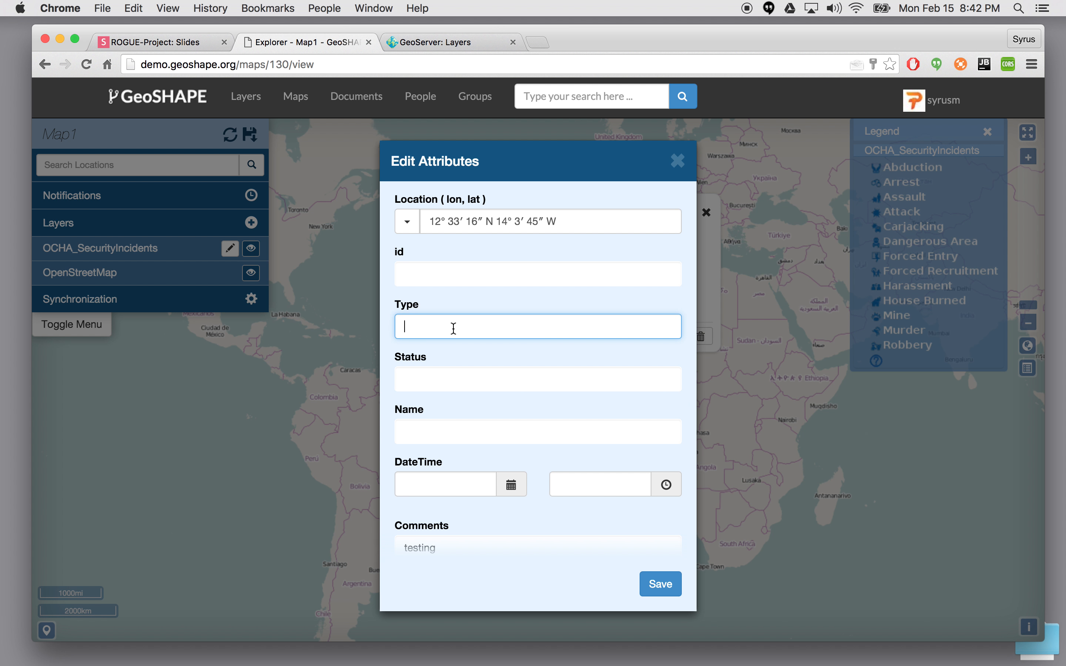
text(arrest)
click(669, 585)
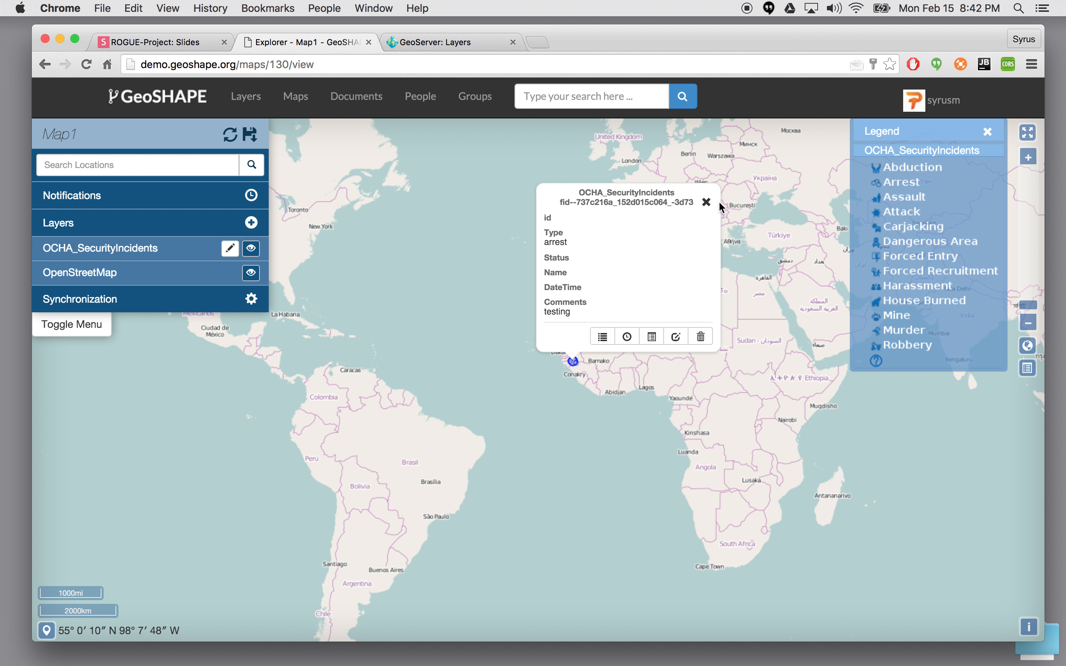
click(706, 211)
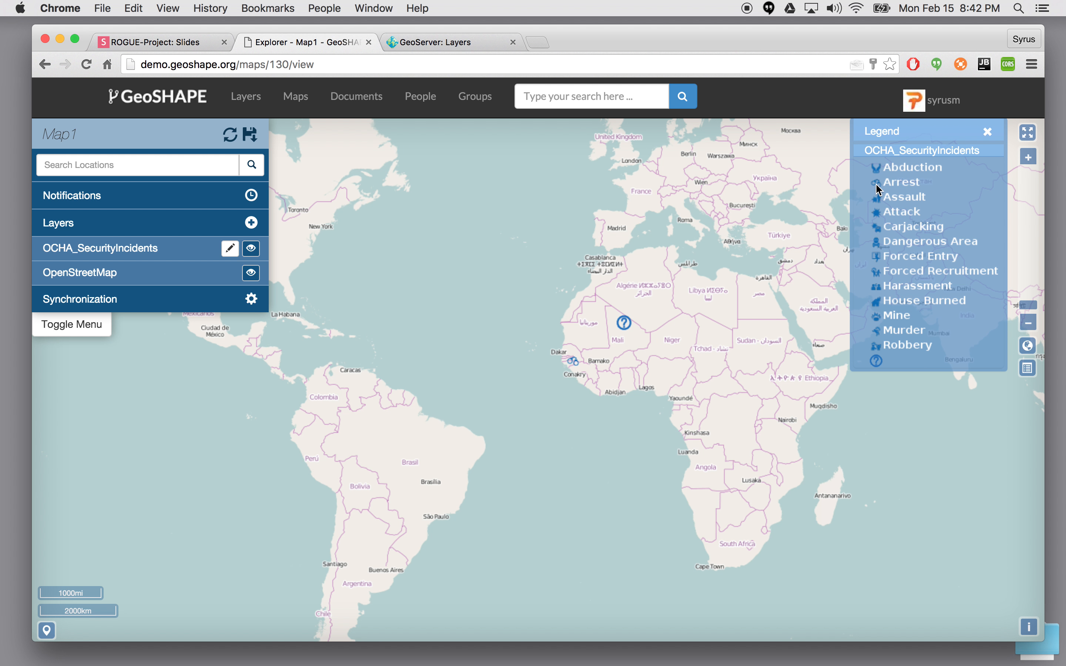
Review the attribute form of the point near Conakry, including its Type and Comments fields, and close it without changes
click(574, 362)
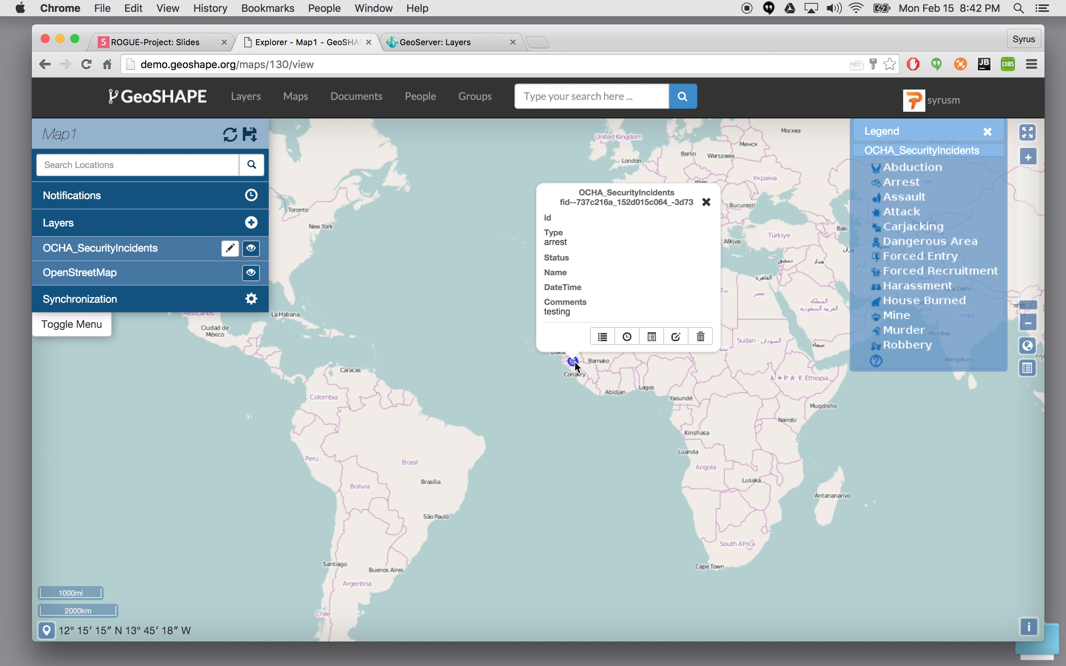
click(653, 339)
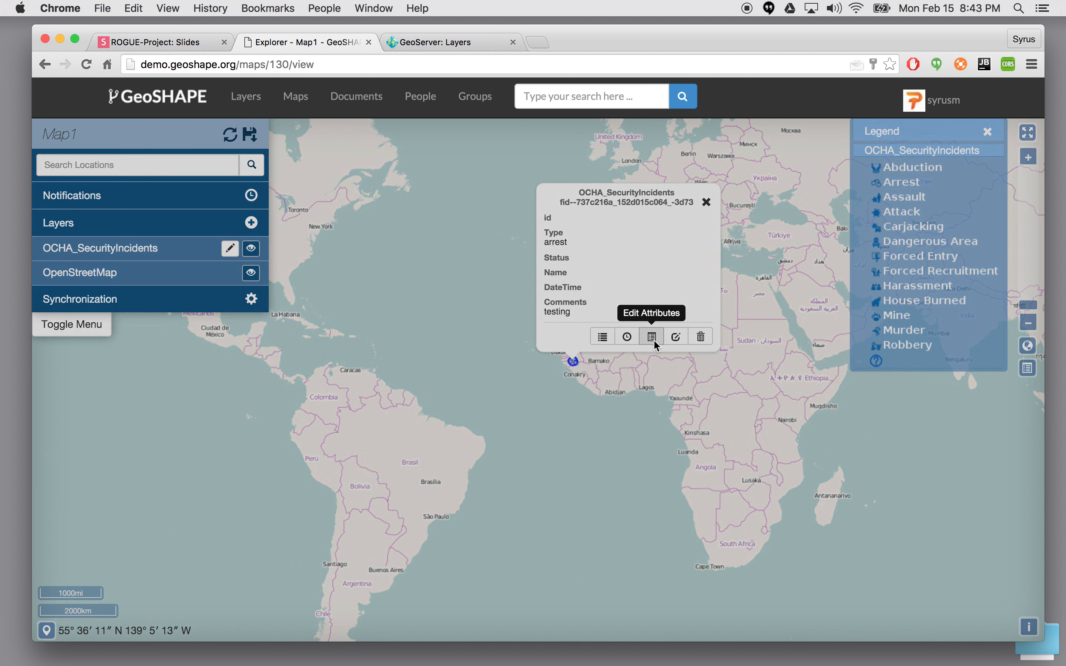
drag(445, 326, 385, 330)
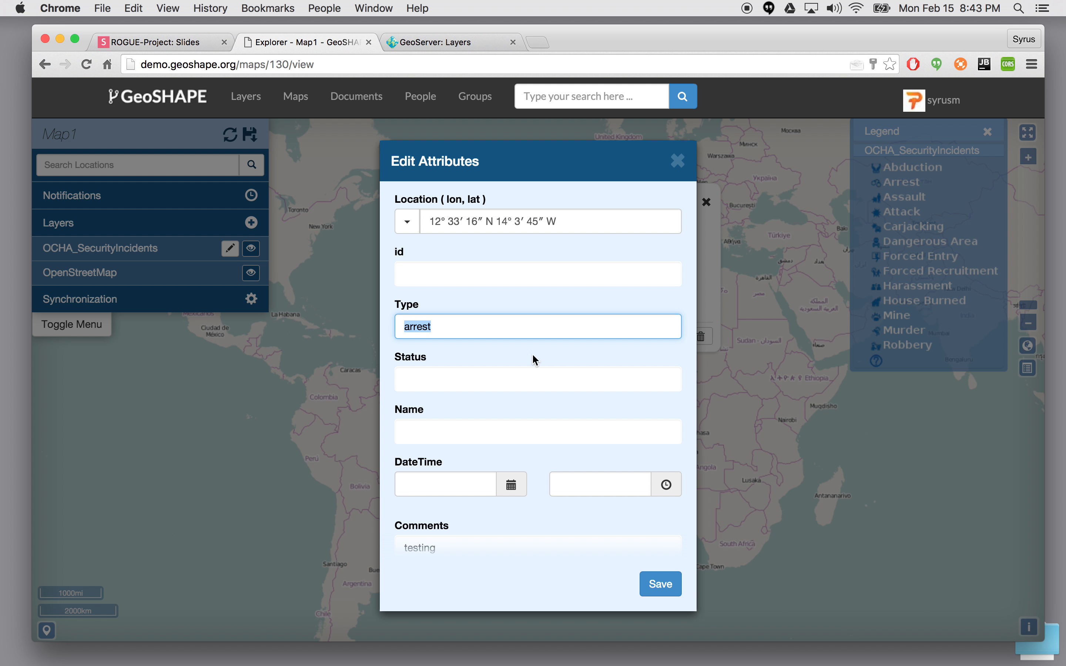
scroll(521, 398, down, 1)
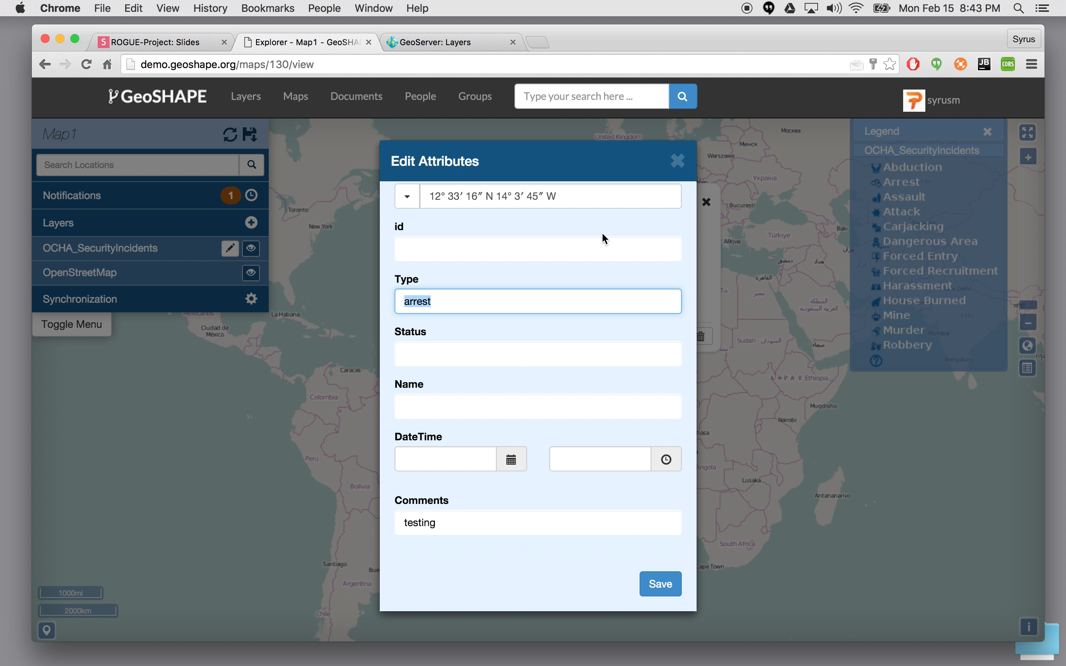
click(683, 169)
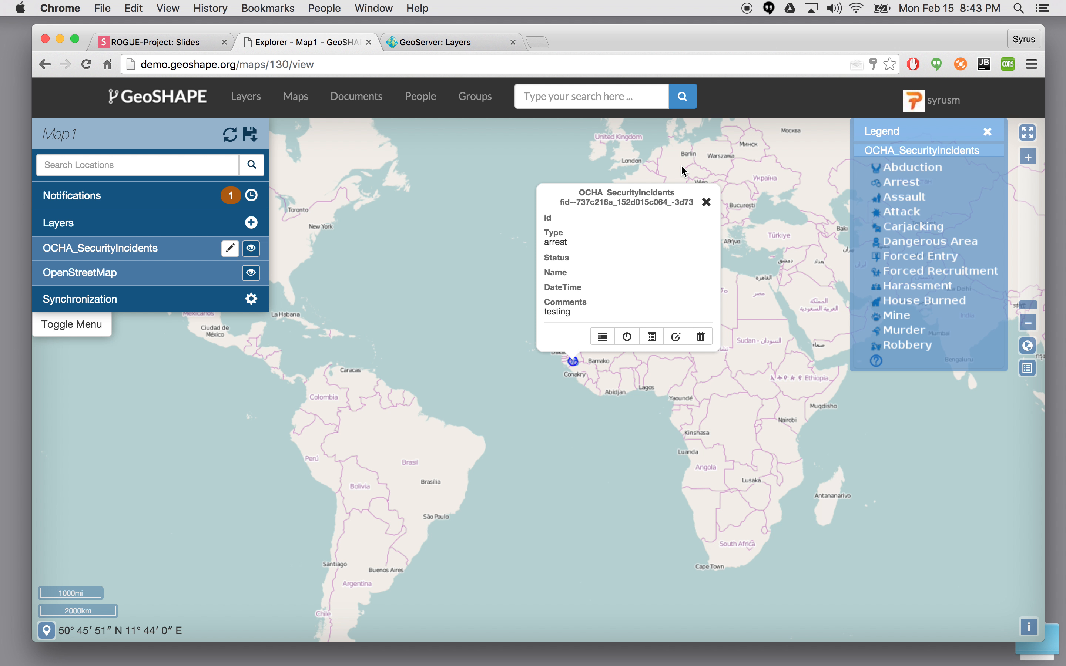
click(707, 203)
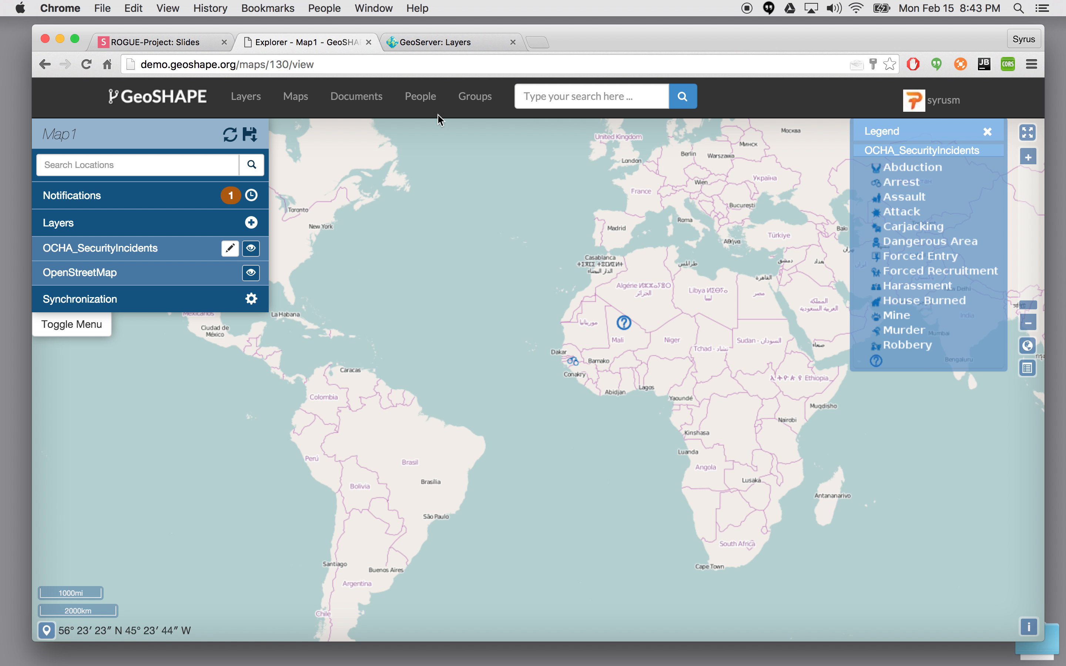
Open the schema editing page at demo.geoshape.org/gsschema in a new browser tab
drag(238, 64, 123, 59)
key(super+c)
mouse_move(792, 663)
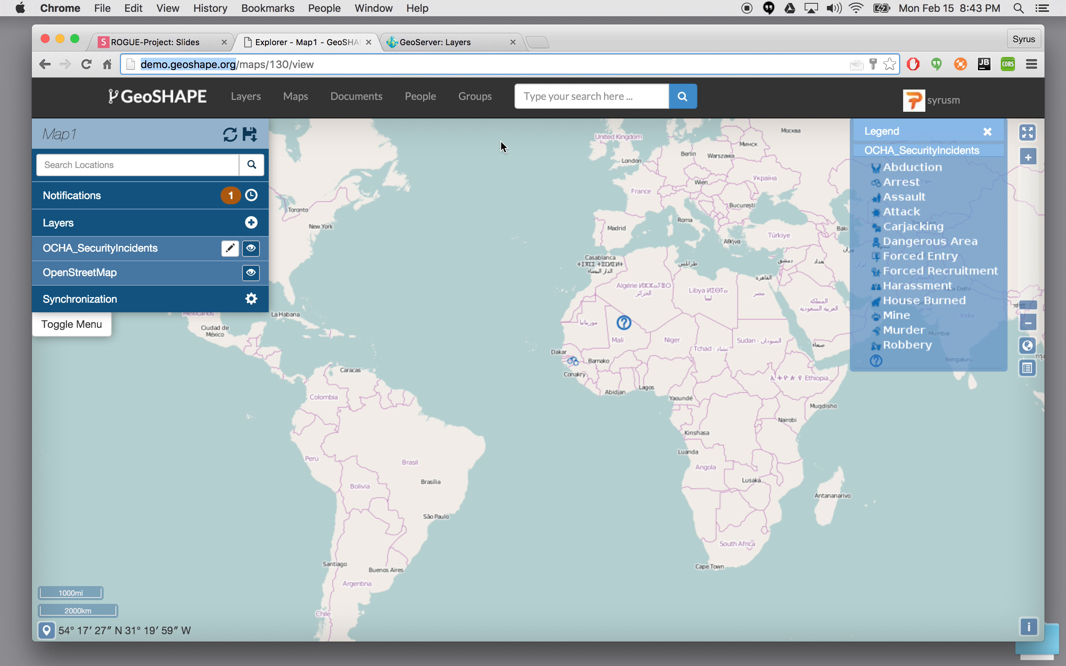
click(538, 42)
key(super+v)
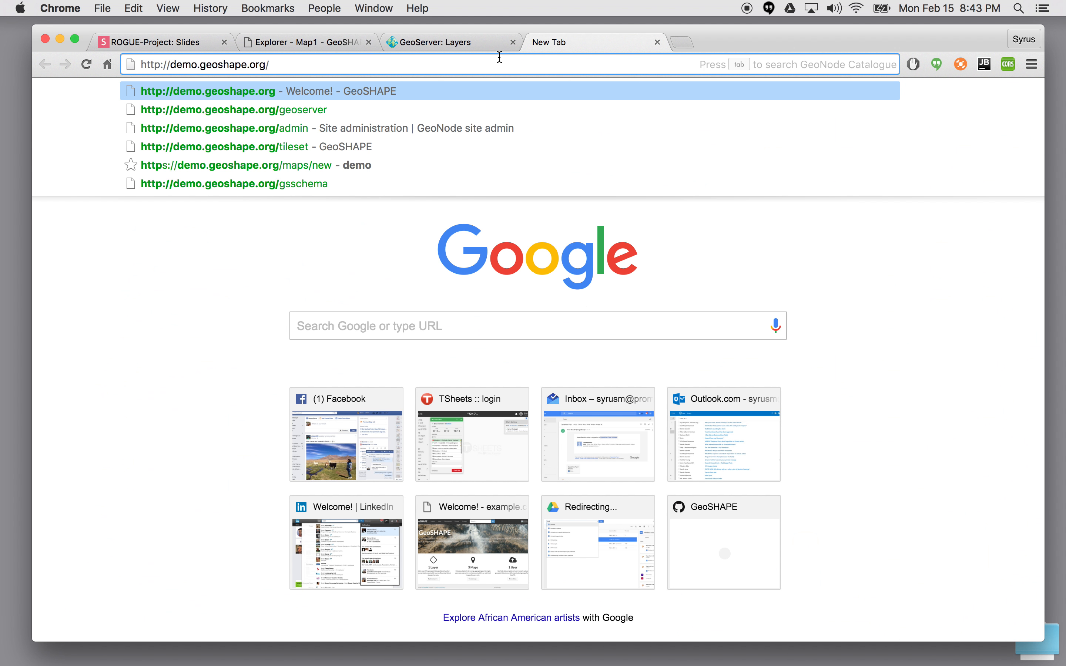
text(gsschema)
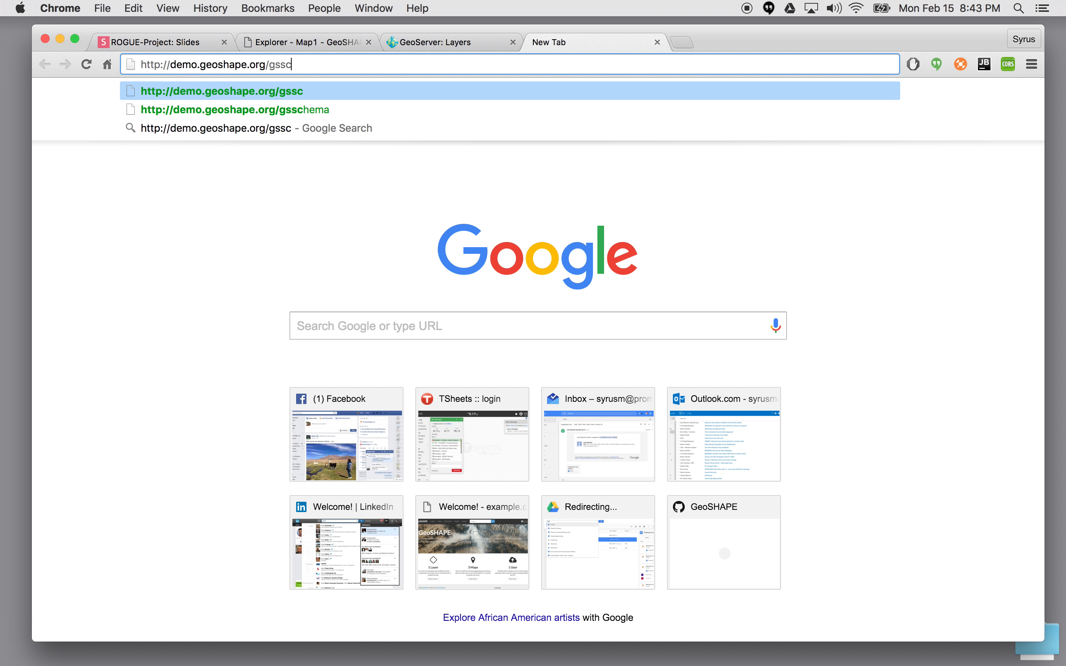
key(Return)
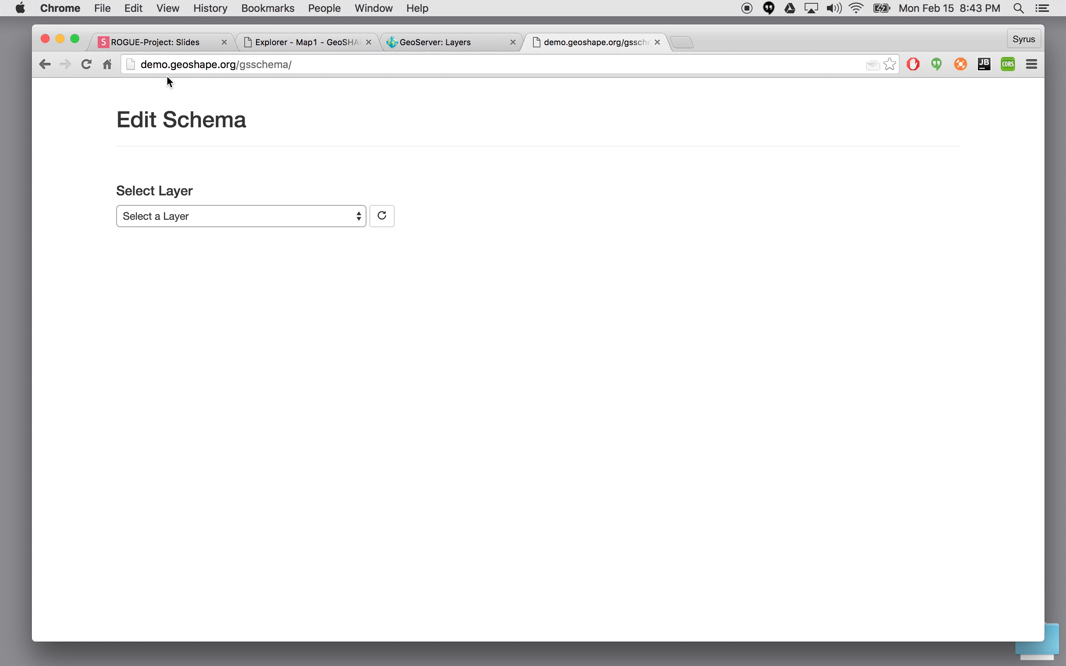
Choose the layer geonode:OCHA_SecurityIncidents and download its schema with Describe FeatureType
drag(148, 65, 322, 58)
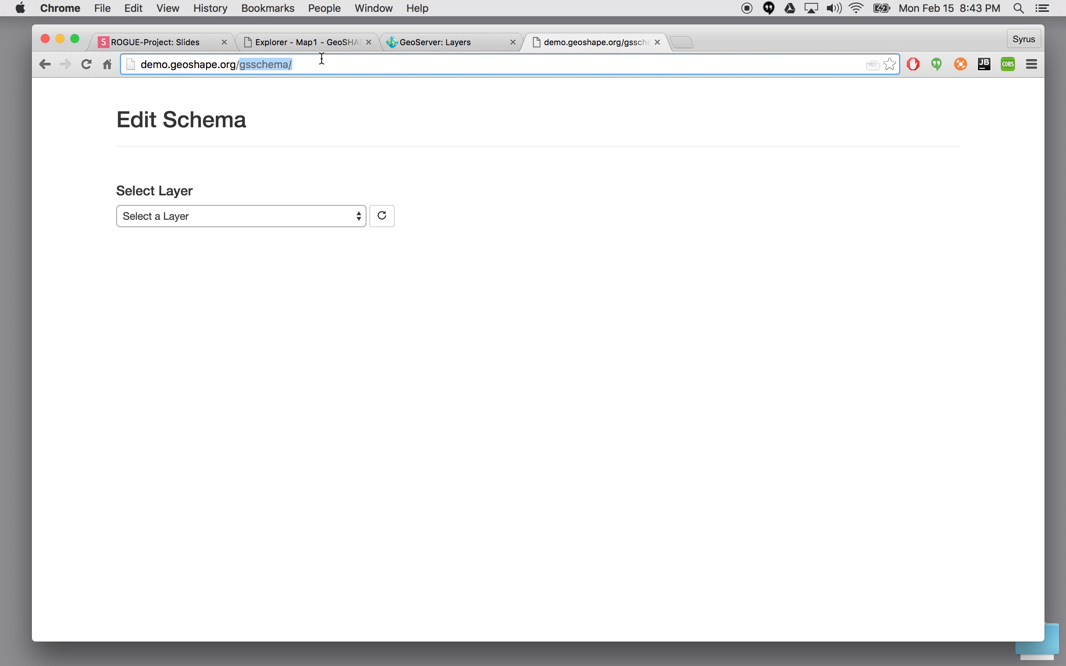
click(345, 216)
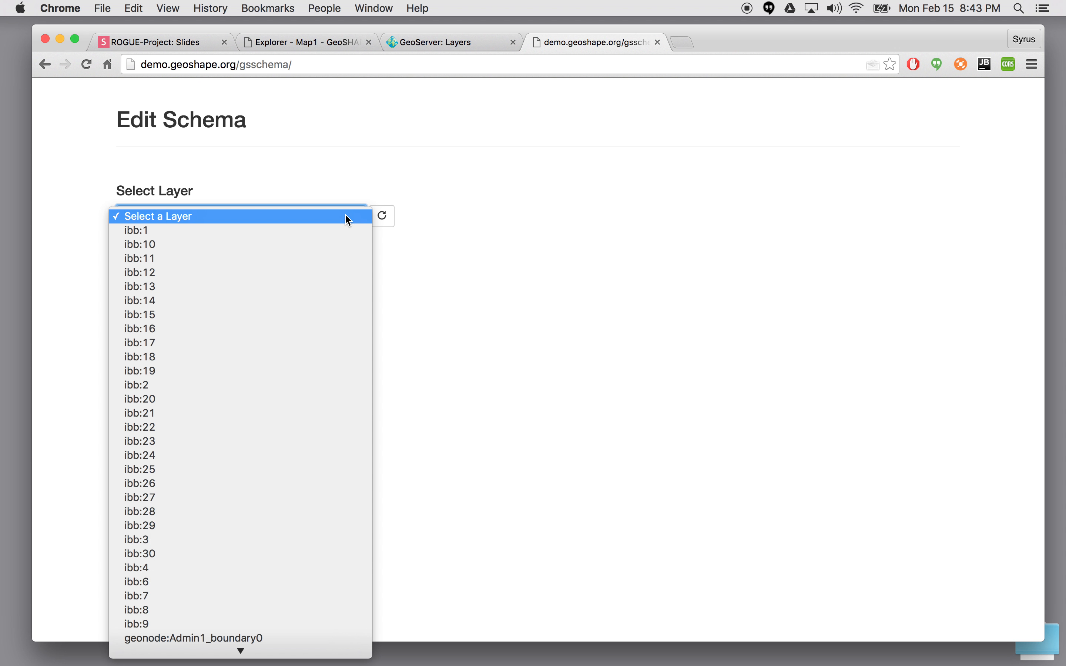
scroll(328, 424, down, 10)
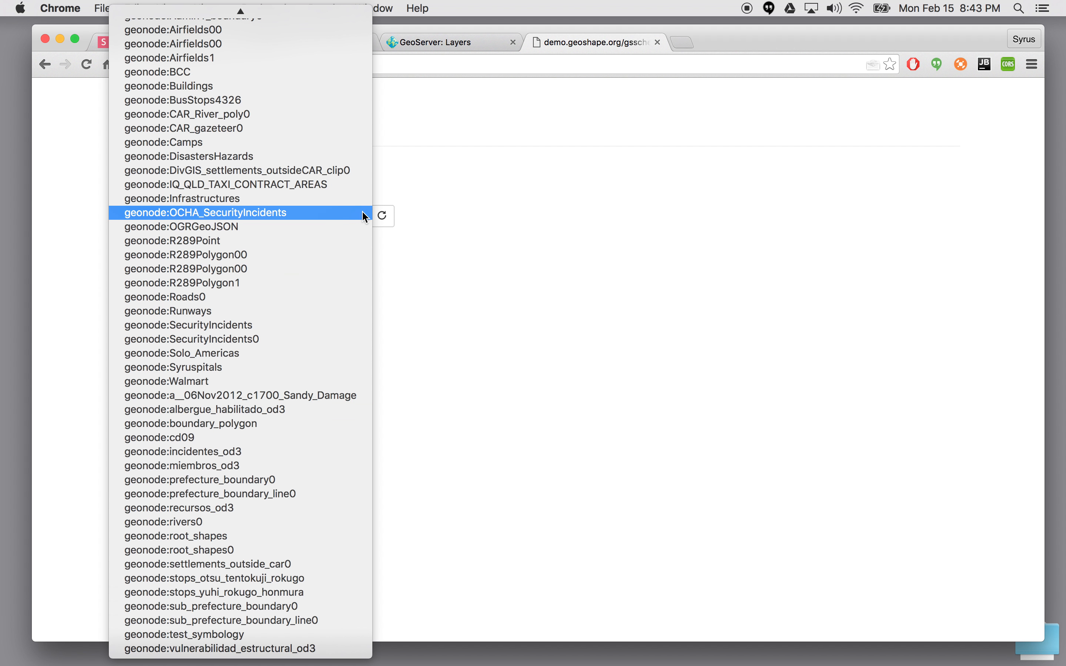
click(348, 215)
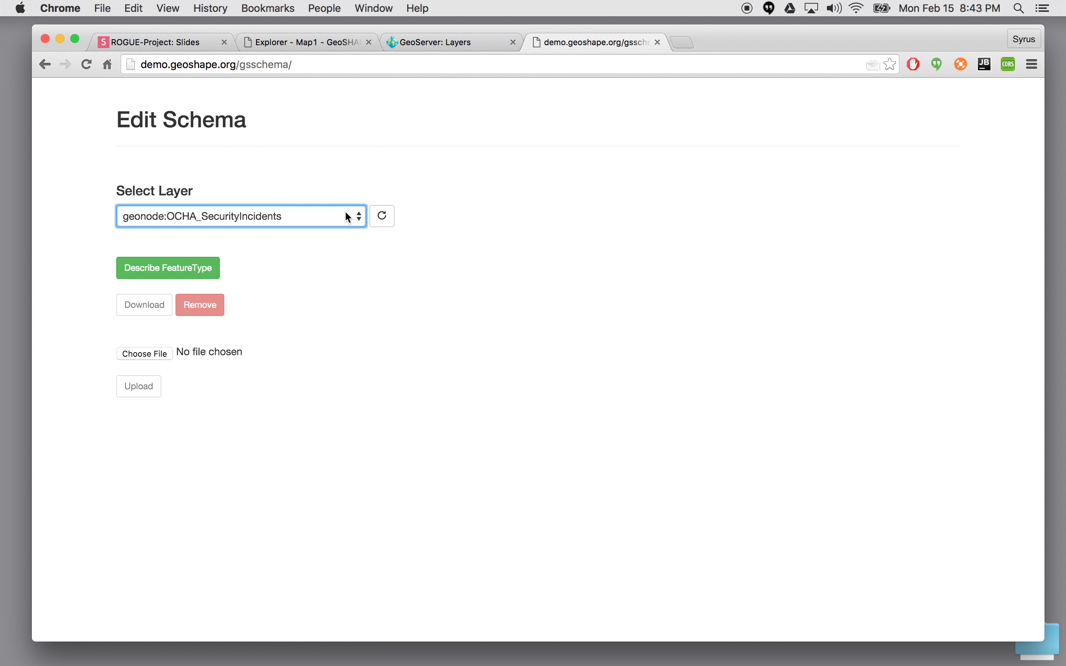
click(212, 272)
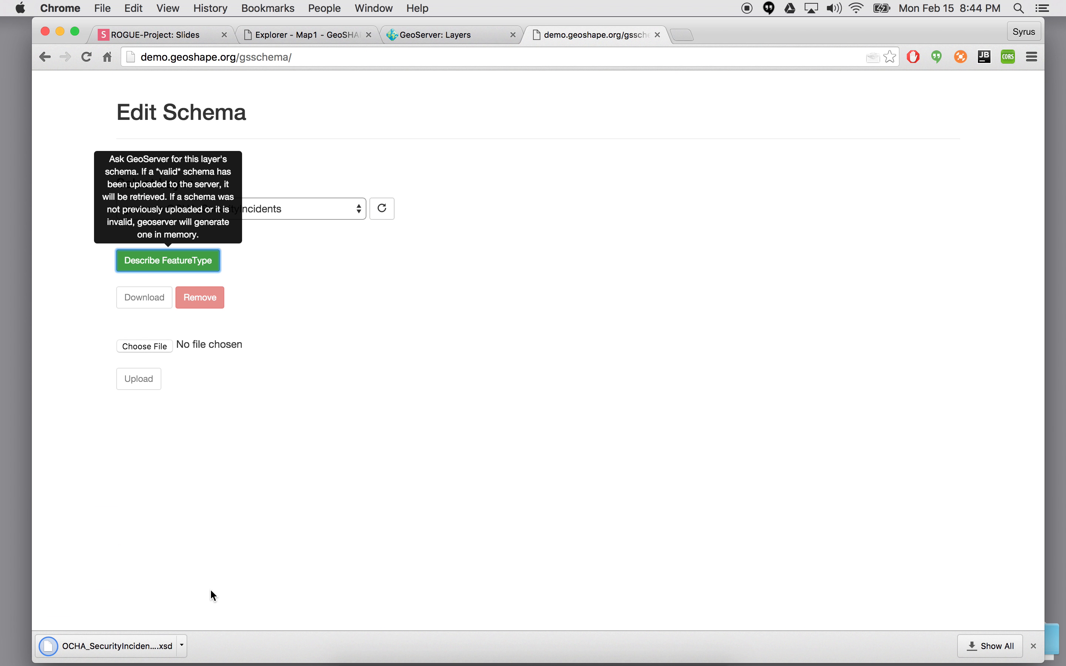
Open the downloaded OCHA_SecurityIncidents_describe.xsd in TextWrangler and place the cursor on the "id" element's line
click(182, 646)
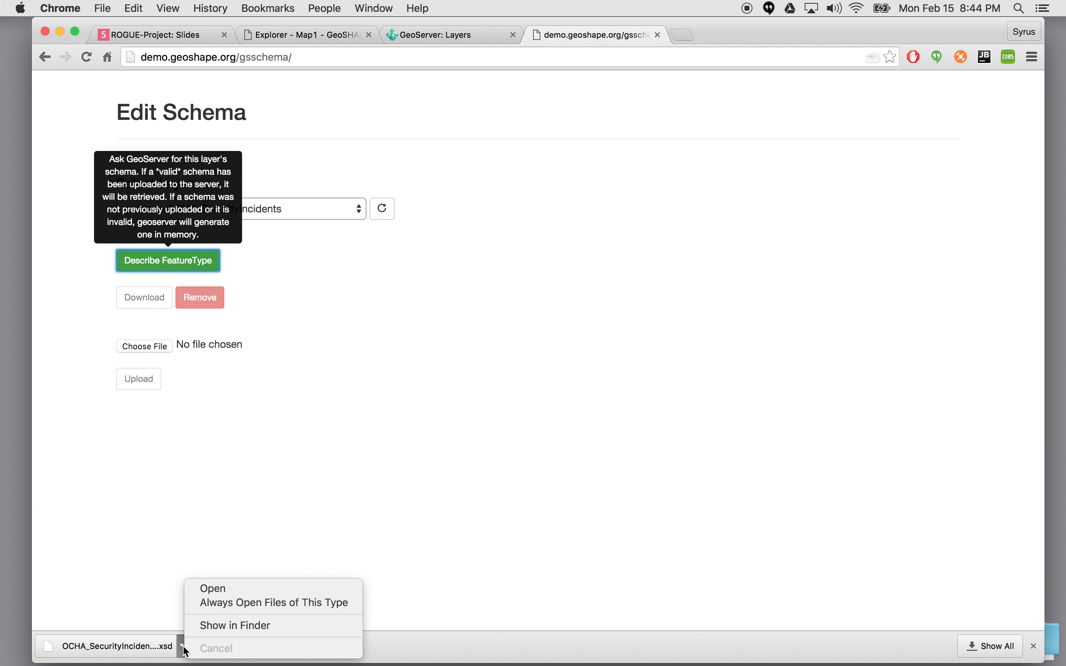
click(259, 624)
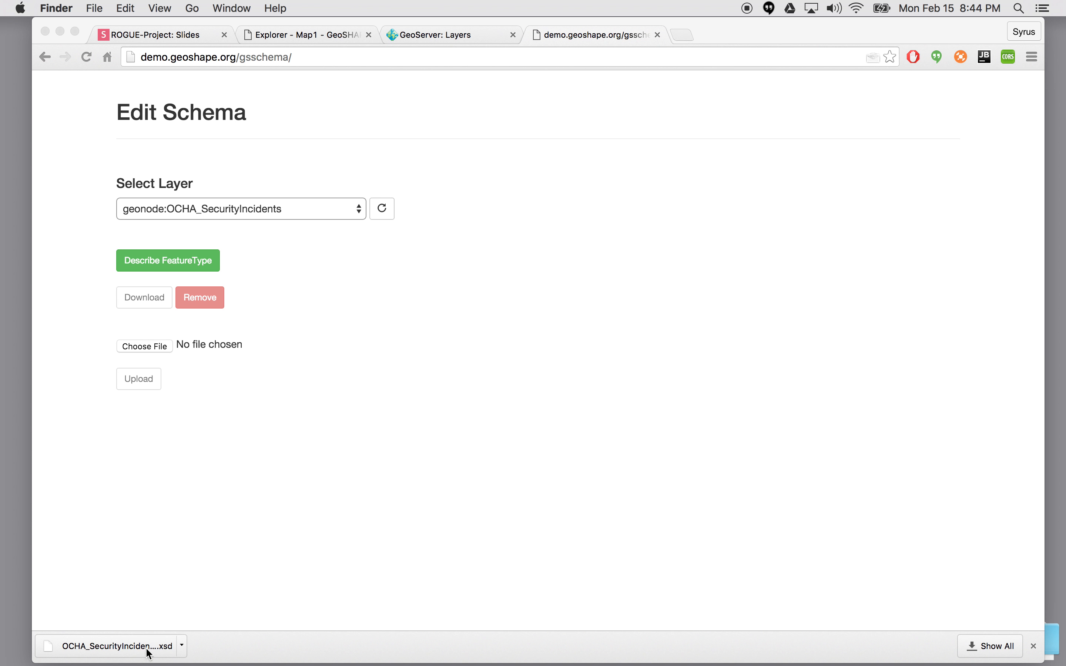
click(182, 646)
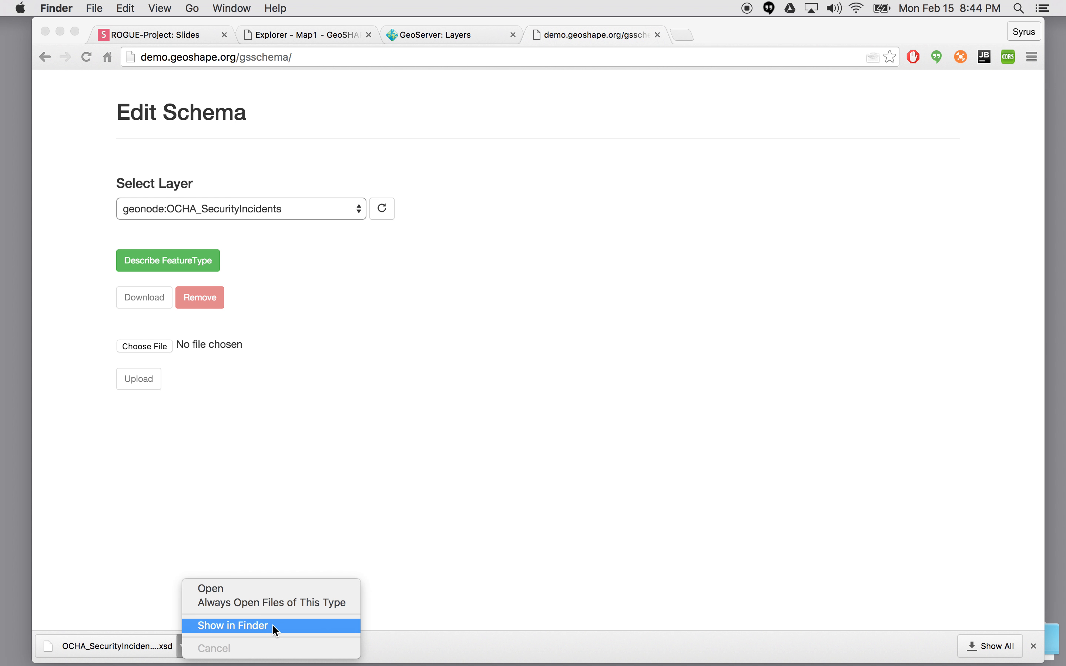
click(271, 590)
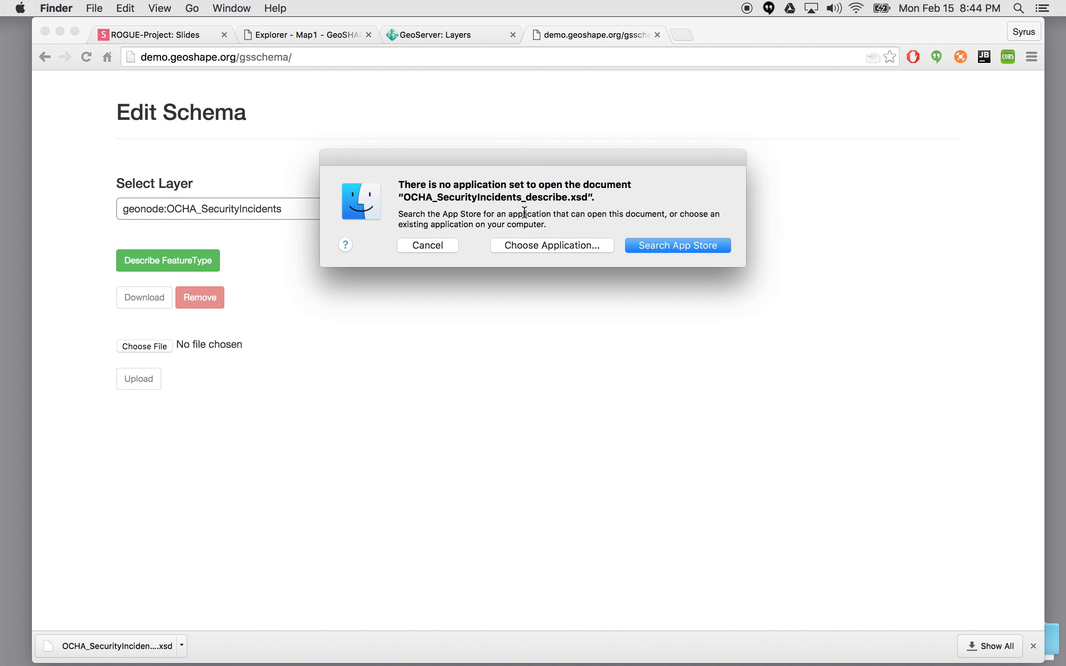
click(574, 246)
scroll(425, 332, down, 2)
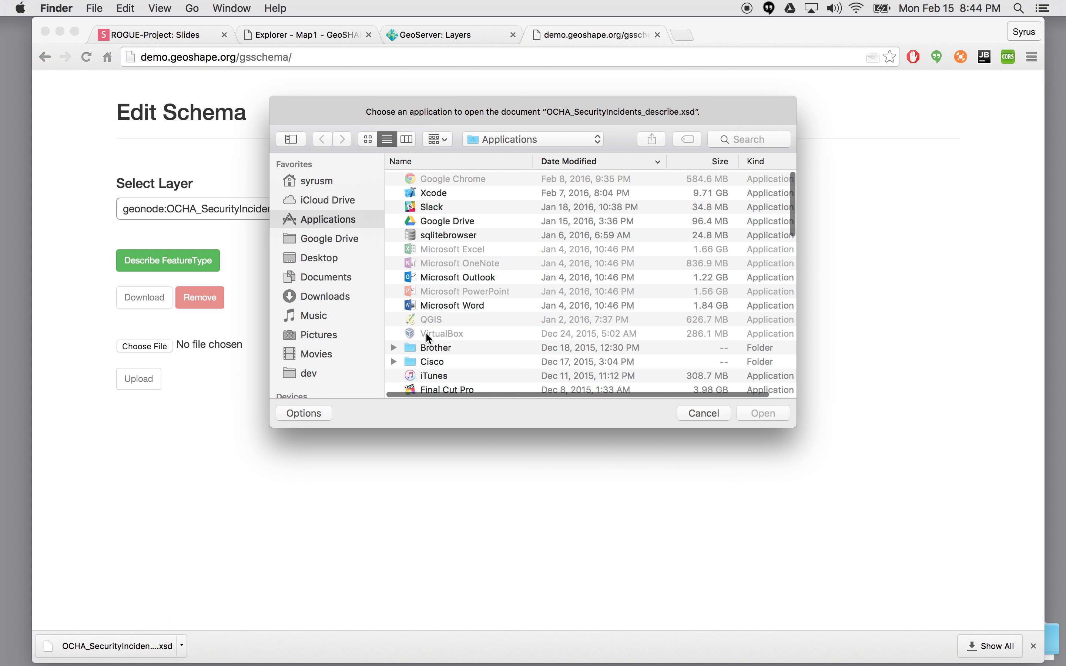
scroll(426, 332, down, 5)
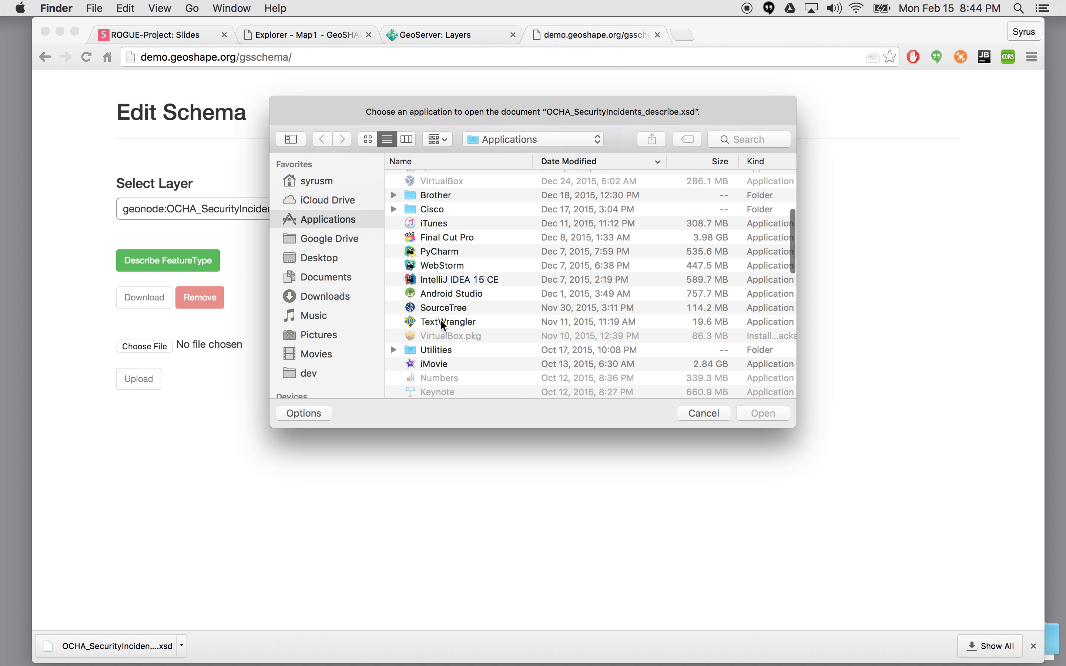
double_click(440, 320)
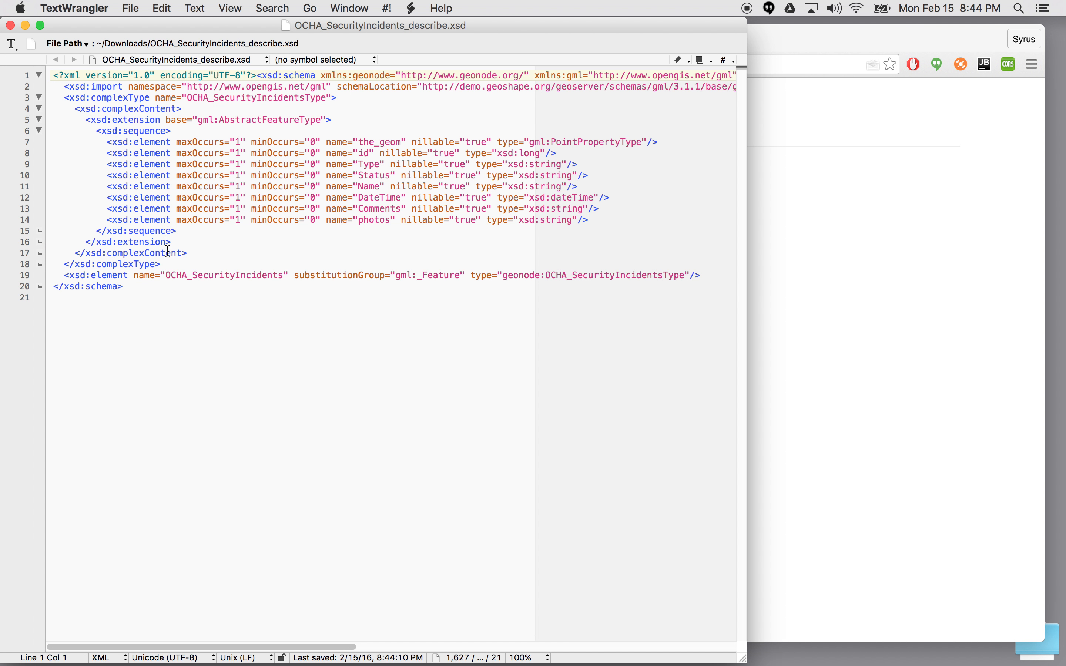
drag(155, 303, 38, 73)
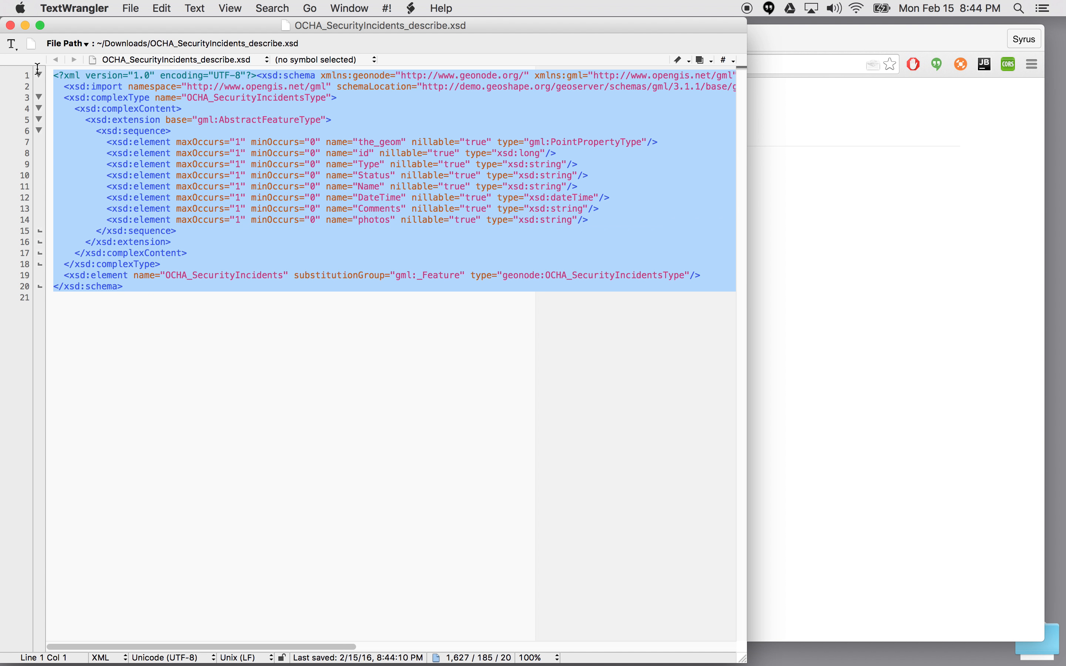
click(506, 156)
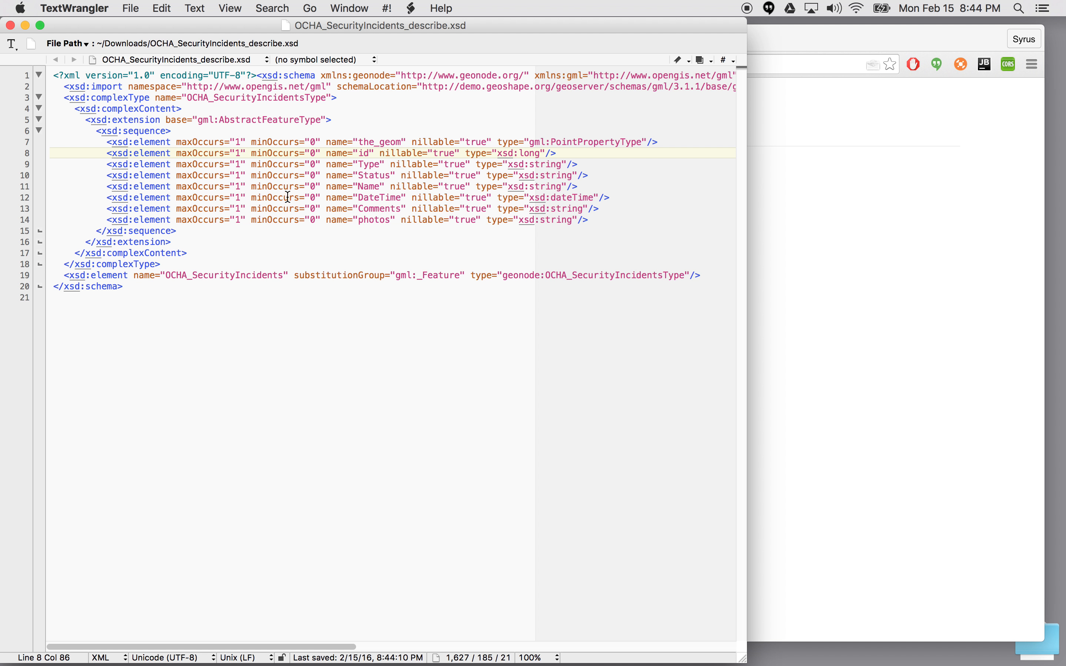
Examine the Status, Name and DateTime elements in the downloaded schema
click(378, 175)
double_click(364, 171)
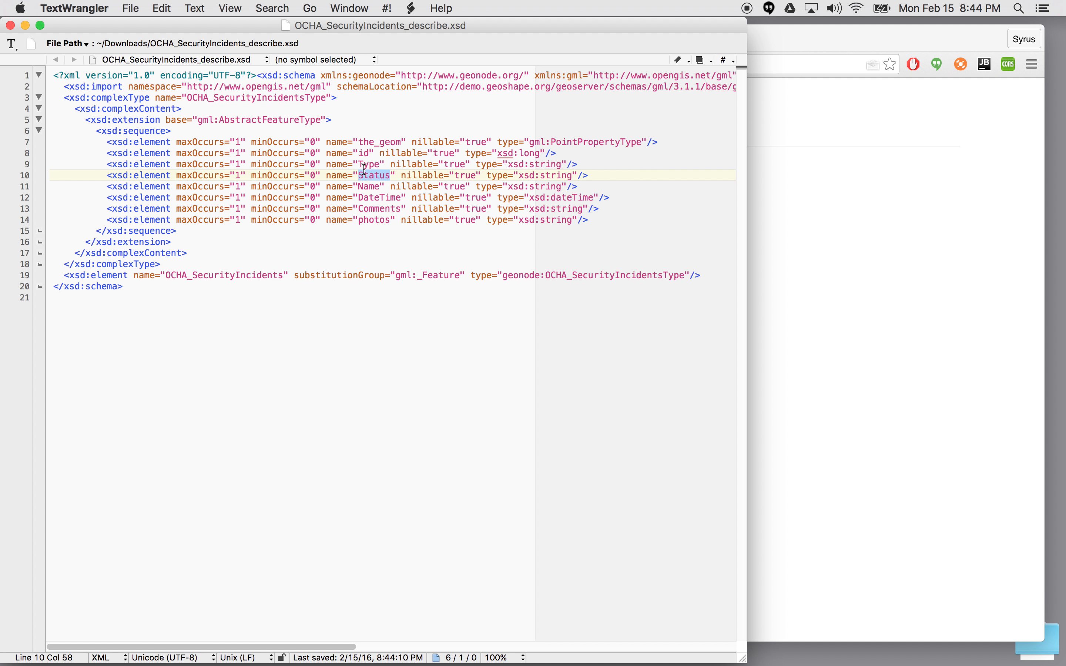
double_click(365, 189)
click(368, 198)
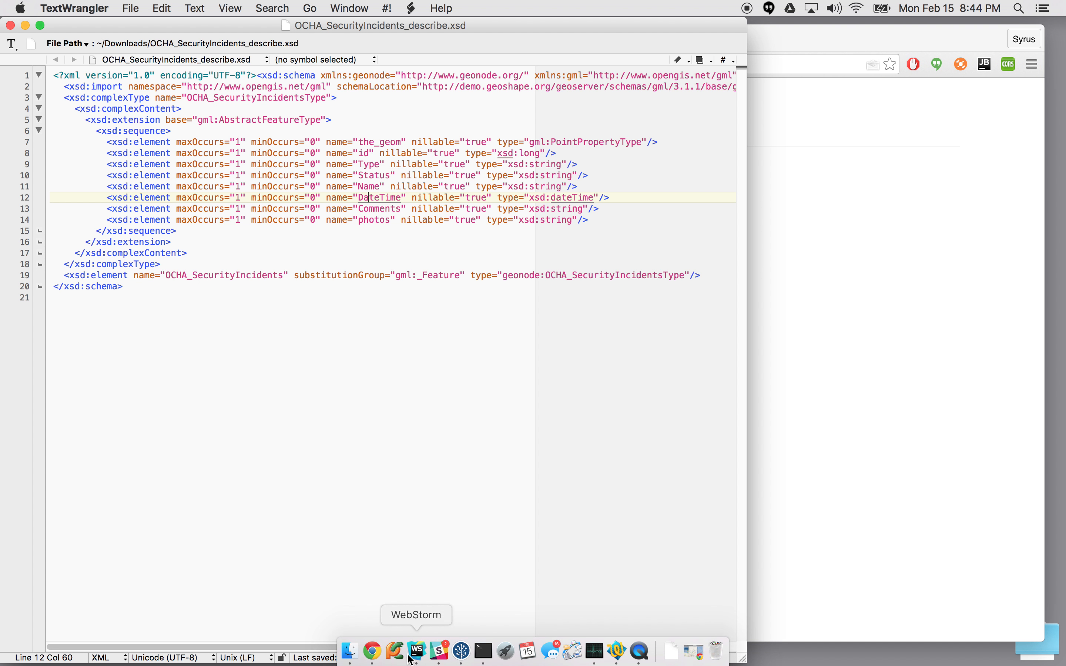
Switch to Chrome and view the attributes of the point in Mali on the GeoSHAPE Map1 page
click(376, 652)
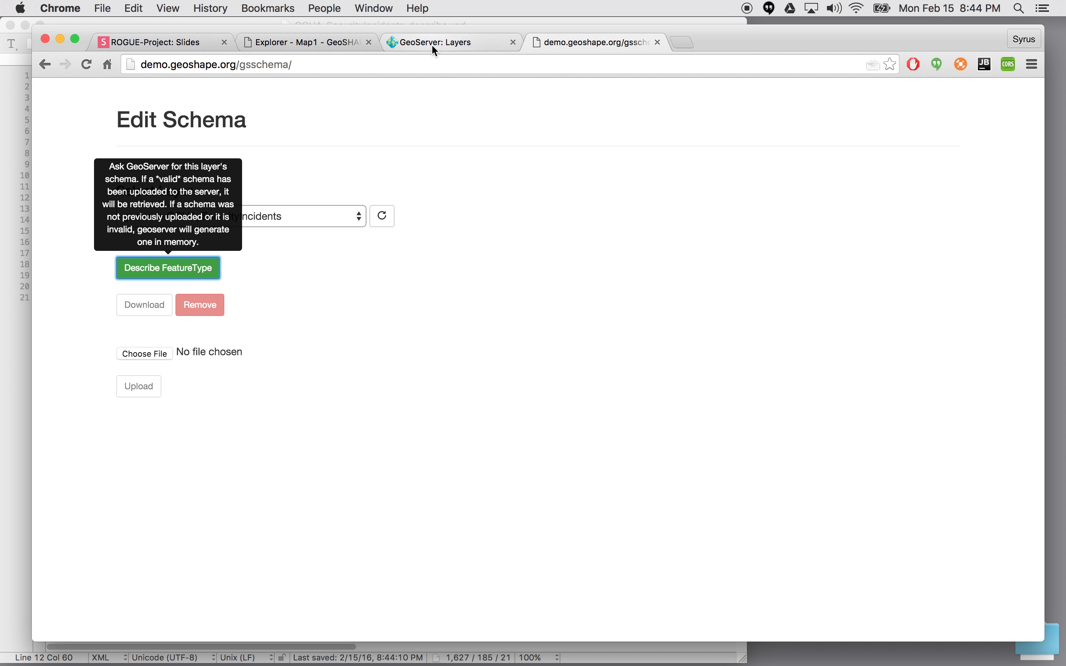
click(334, 44)
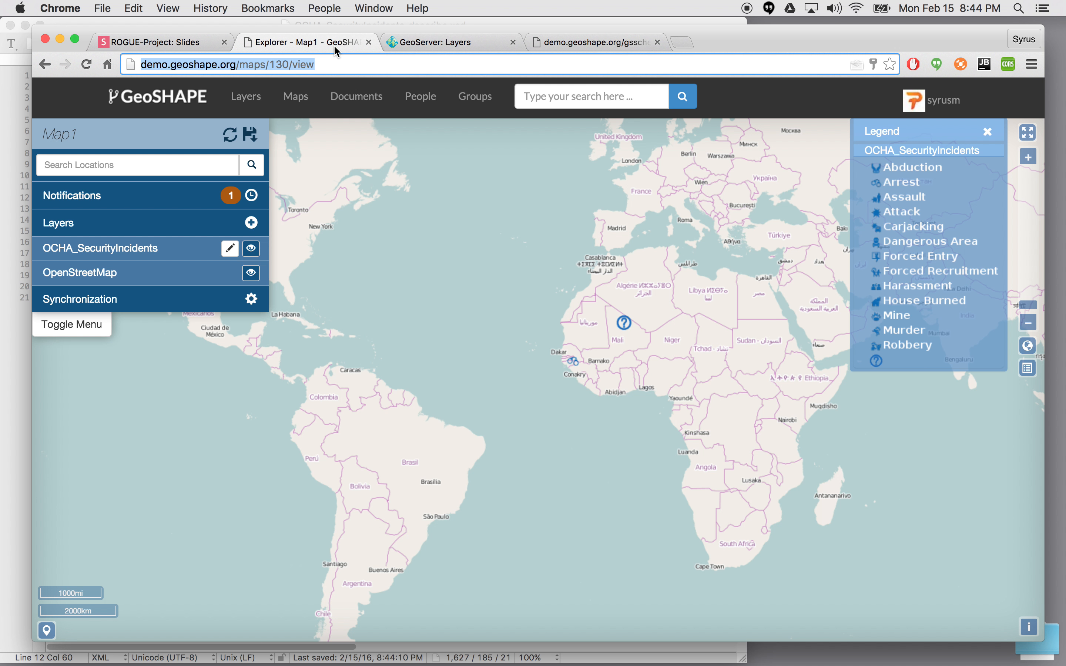
click(626, 322)
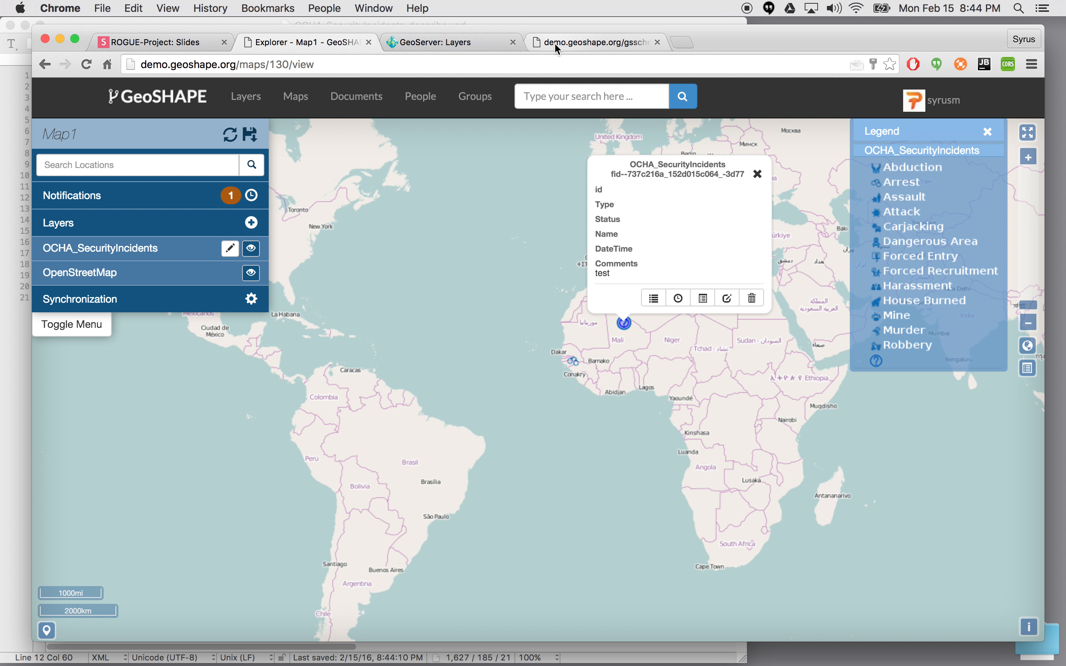
Return to OCHA_SecurityIncidents_describe.xsd in TextWrangler and examine the photos and Type elements
mouse_move(484, 659)
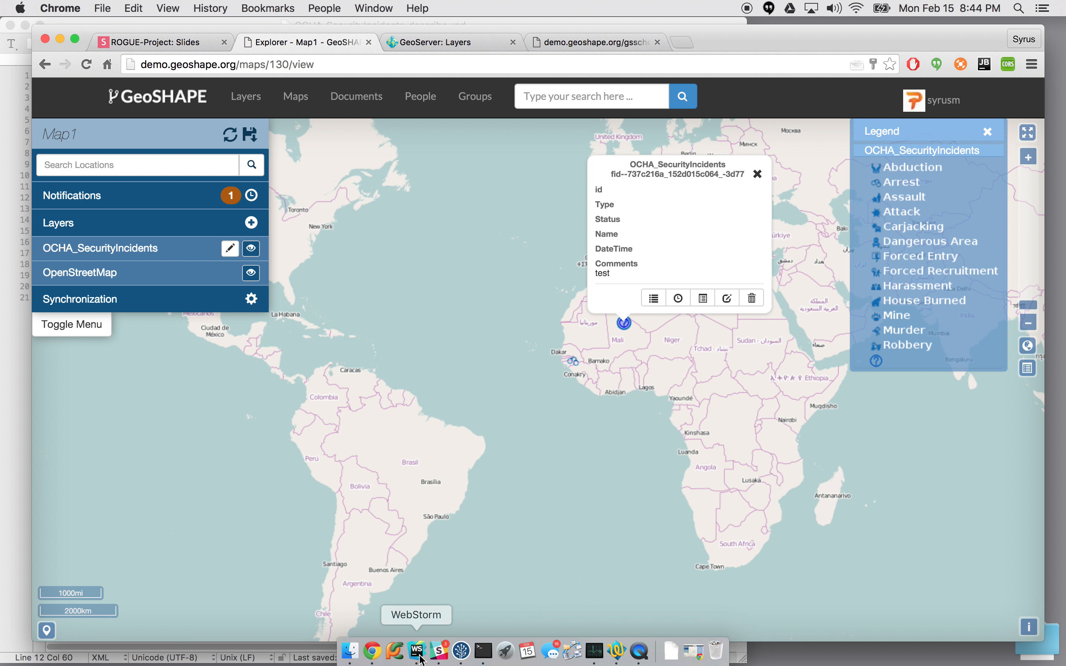
click(616, 652)
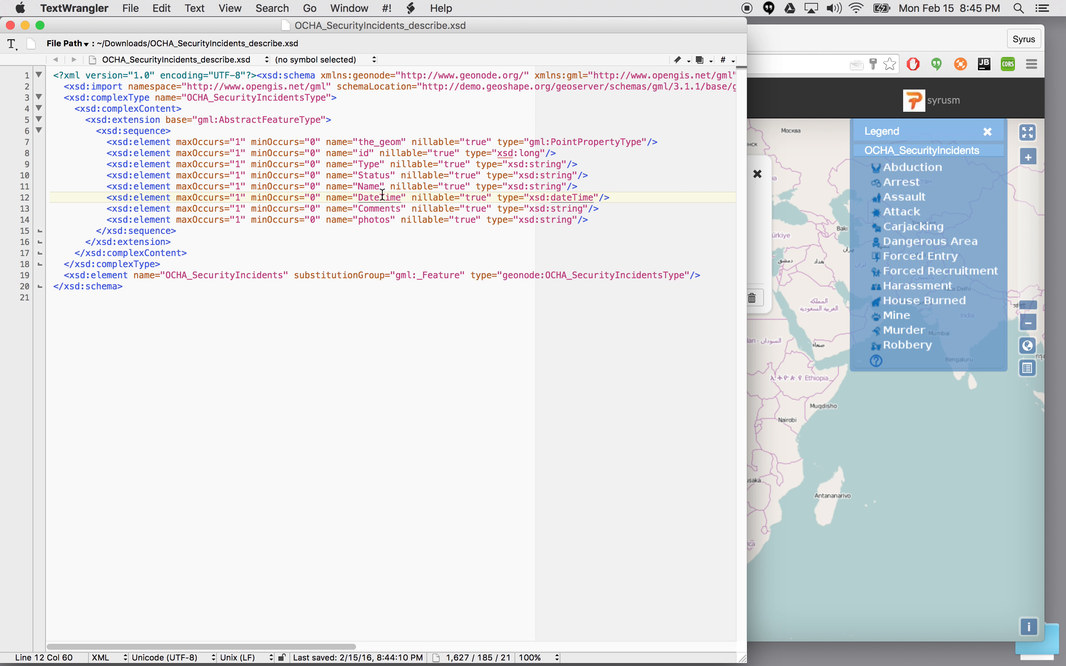
double_click(376, 220)
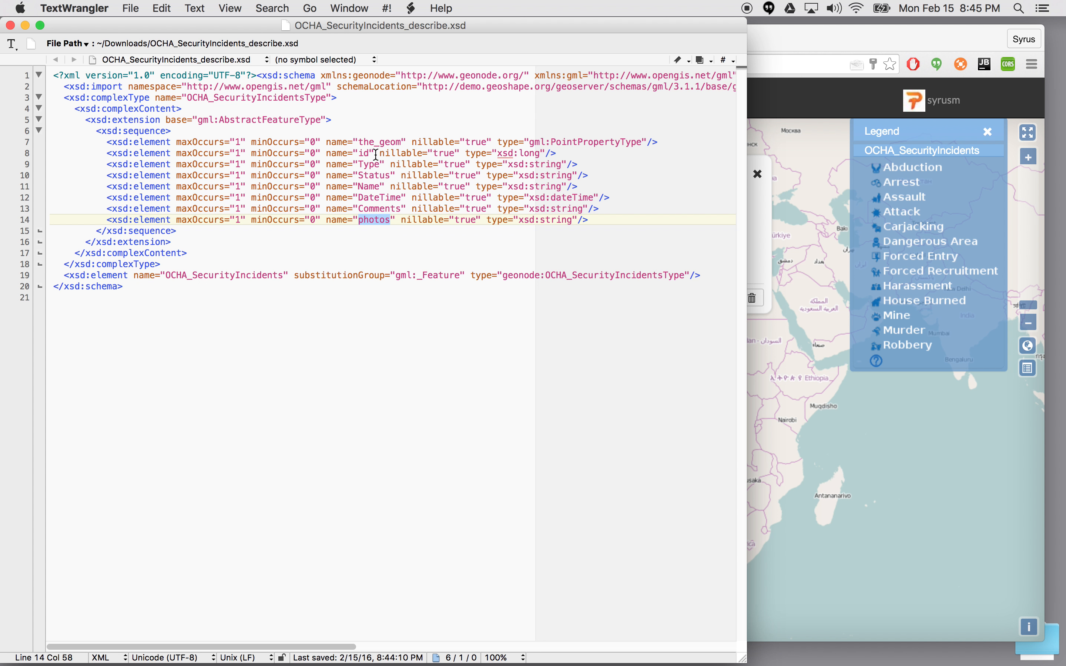
double_click(373, 165)
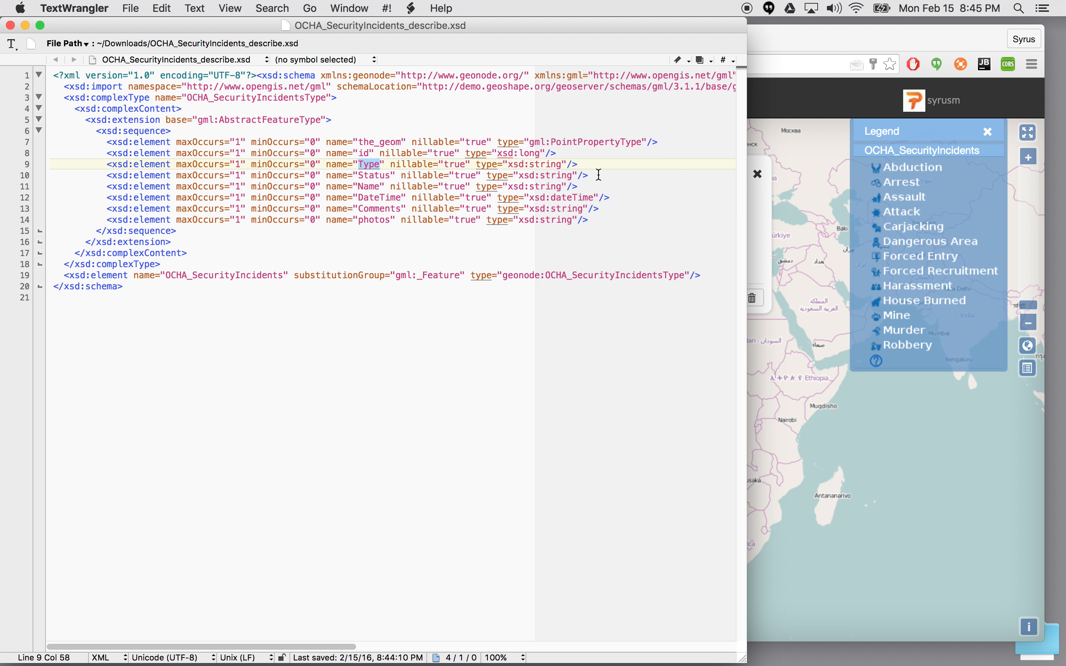
click(366, 166)
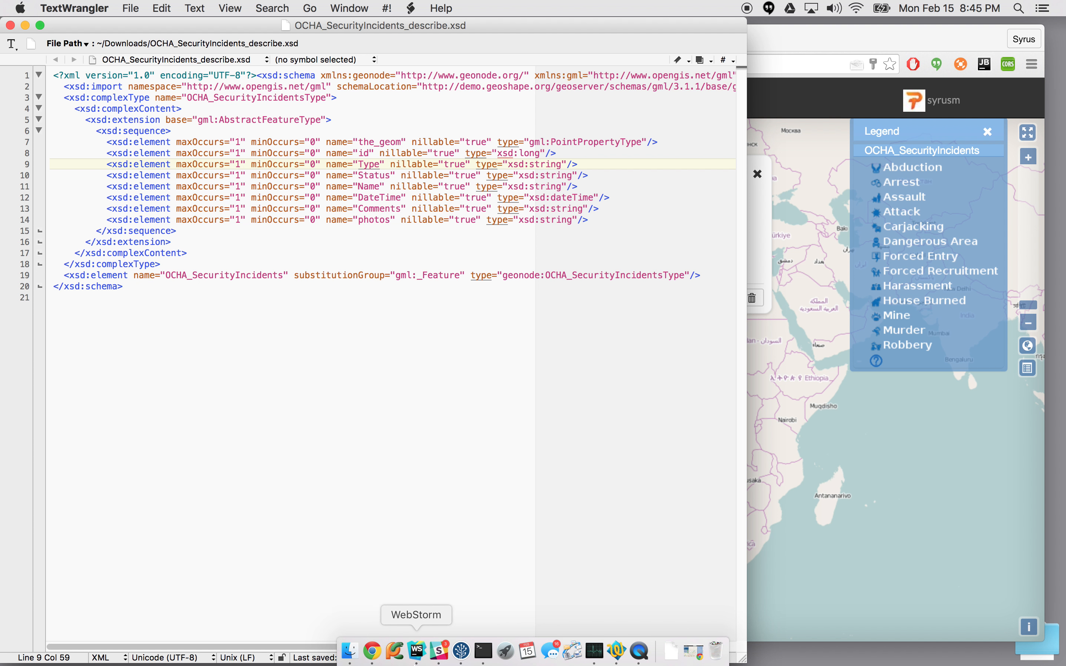
Switch to WebStorm and open schema.xsd from the SecurityIncidents folder of the OCHA_Styles project
click(417, 652)
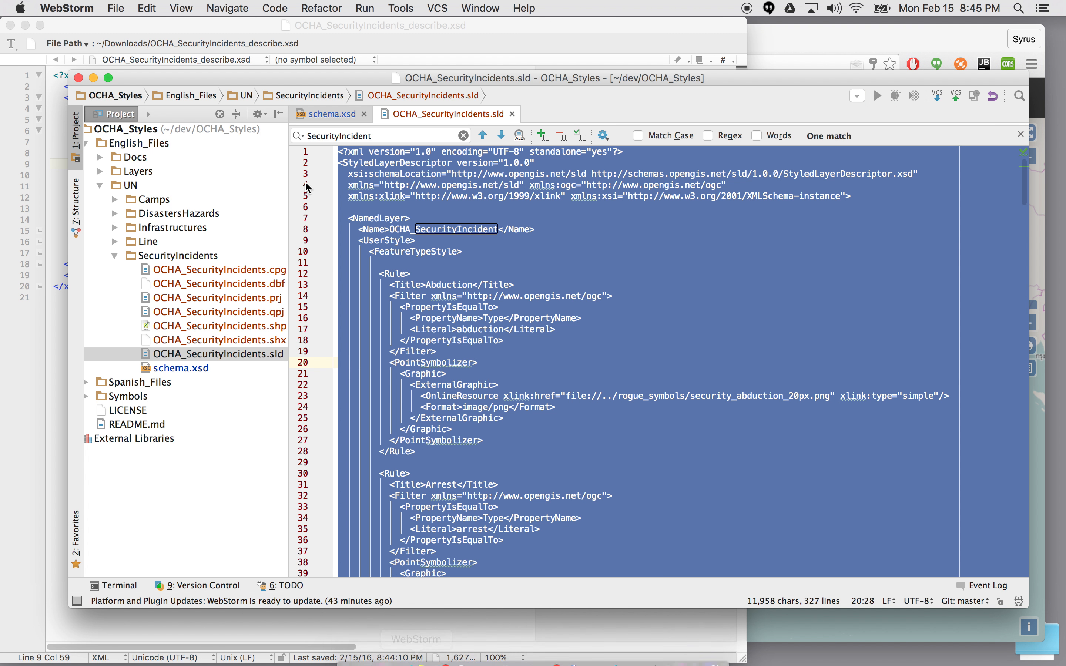
click(533, 385)
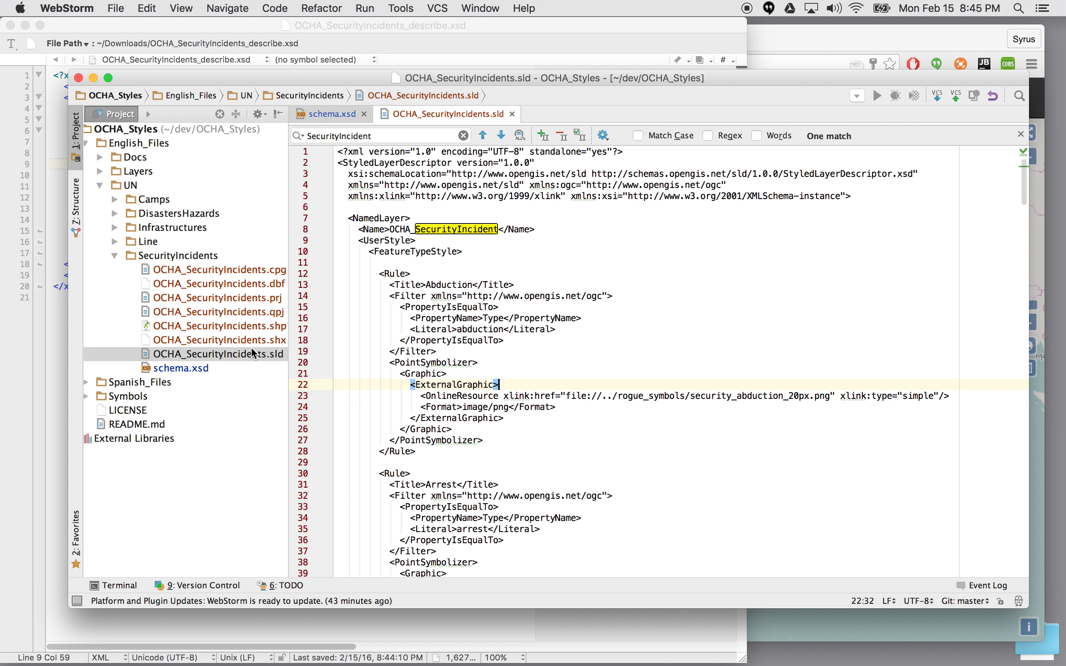
double_click(205, 368)
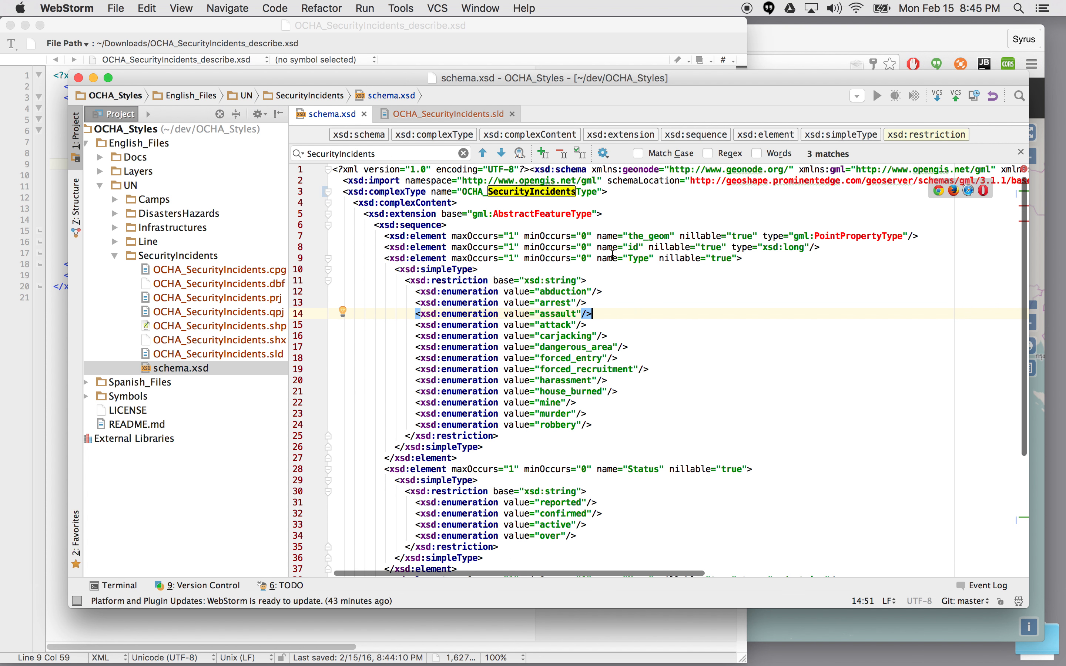
Compare the opening tag of the Type element with the self-closing id element above it
click(336, 257)
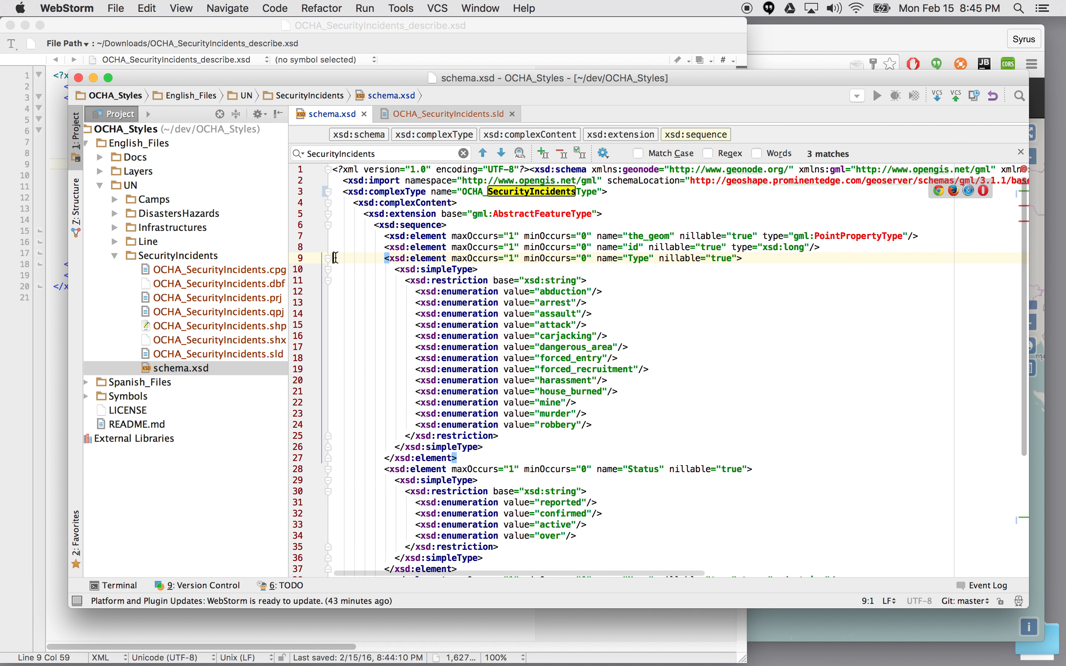
key(shift+Down)
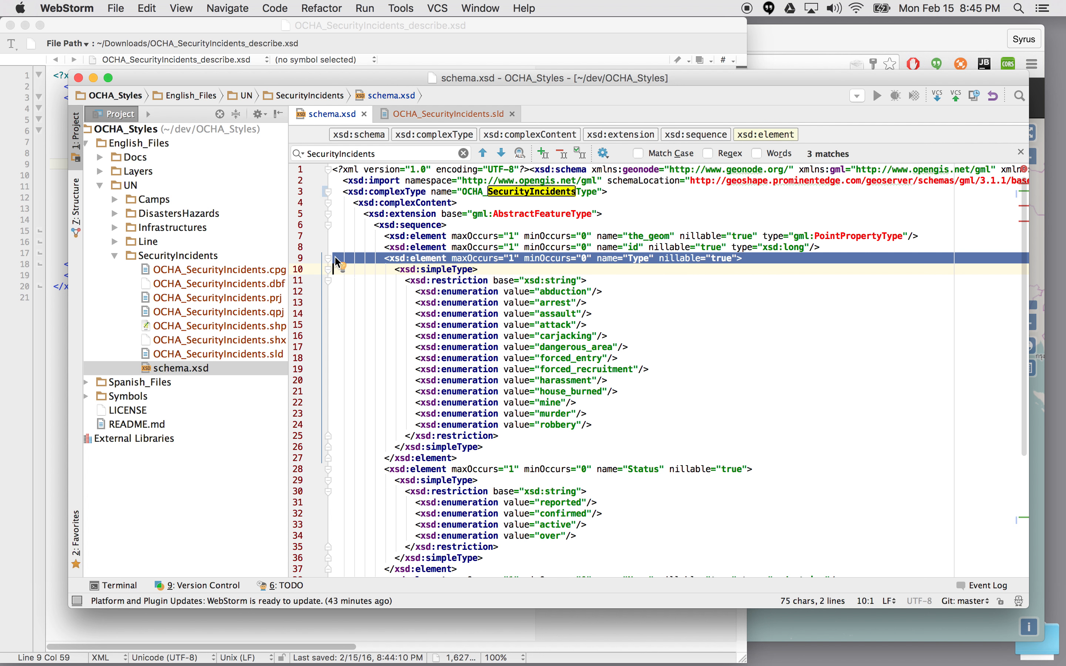
click(737, 259)
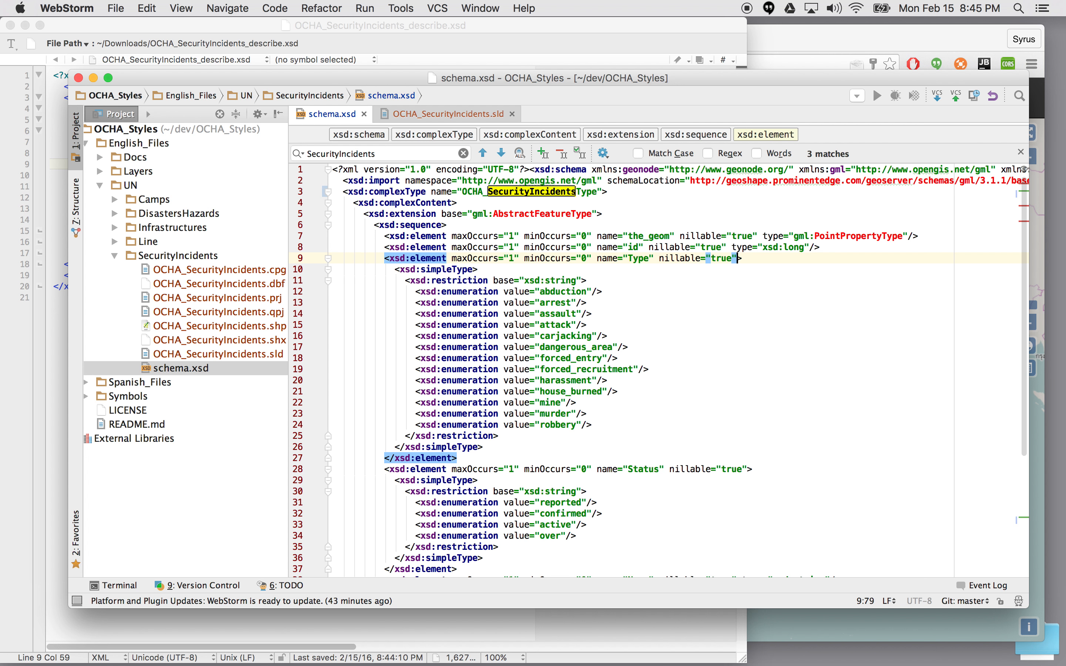
double_click(812, 248)
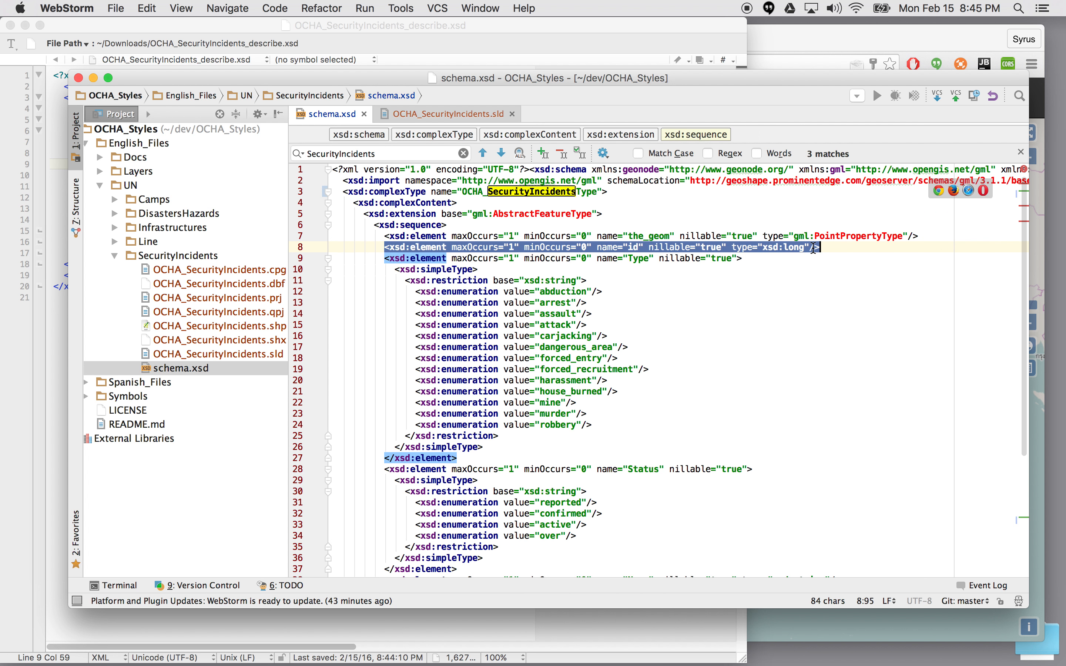
click(737, 259)
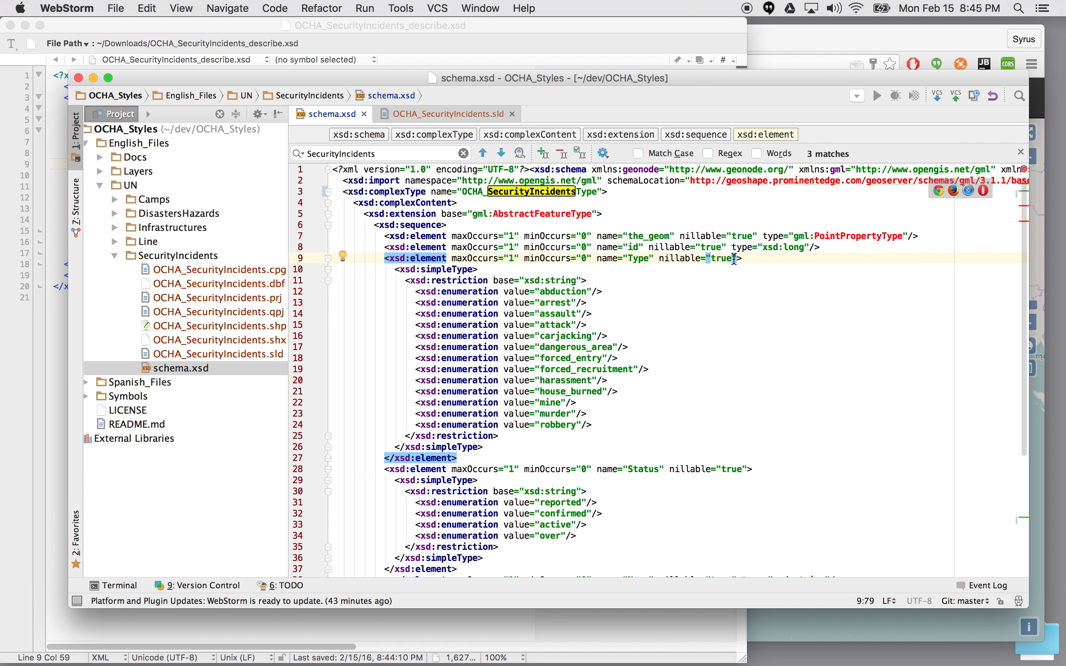
Highlight the Type element's simpleType block with its enumeration values, through the closing element tag
click(621, 268)
triple_click(621, 268)
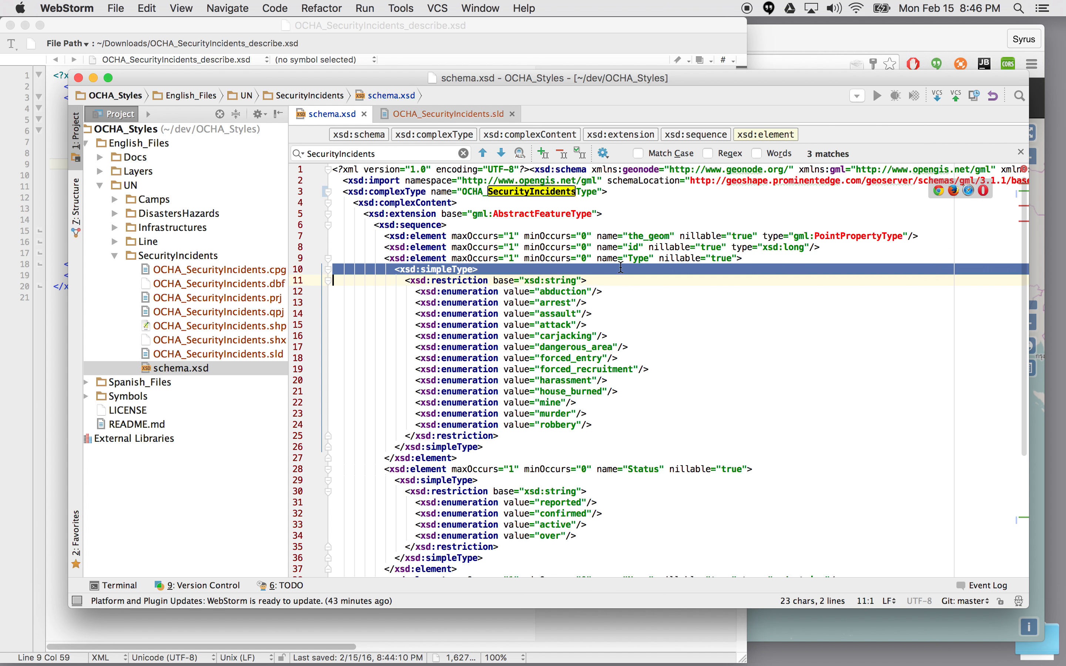
key(shift+Down)
key(shift+Down)
key(shift+Down)
key(shift+Down)
key(shift+Down)
key(shift+Down)
key(shift+Down)
key(shift+Down)
key(shift+Down)
key(shift+Down)
key(shift+Down)
key(shift+Down)
key(shift+Down)
key(shift+Down)
key(shift+Down)
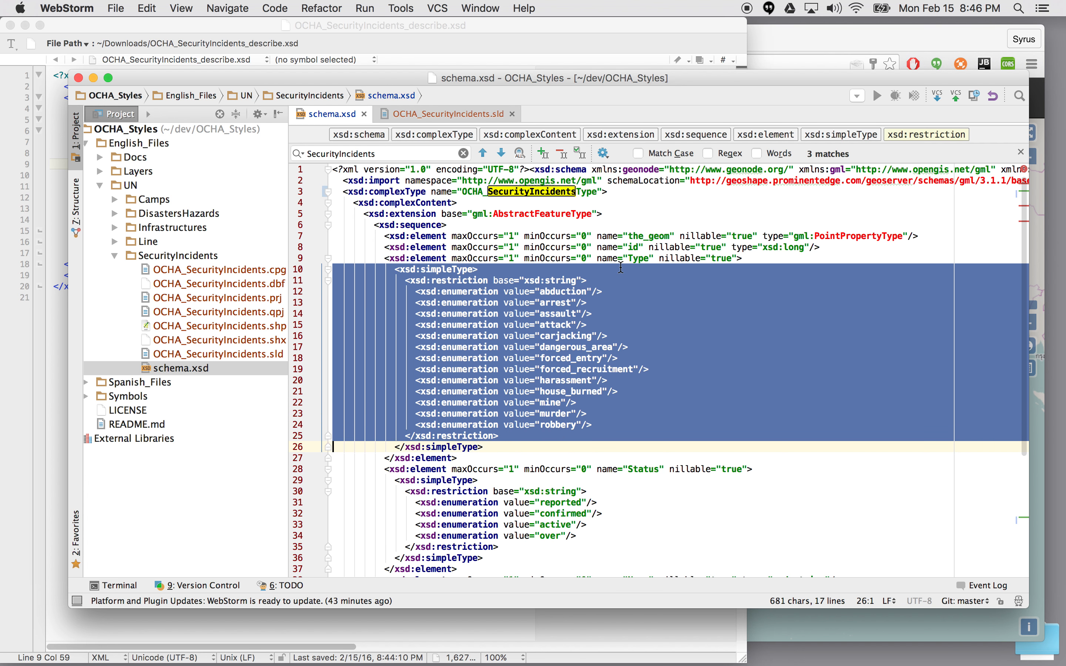
key(shift+Down)
key(shift+Down)
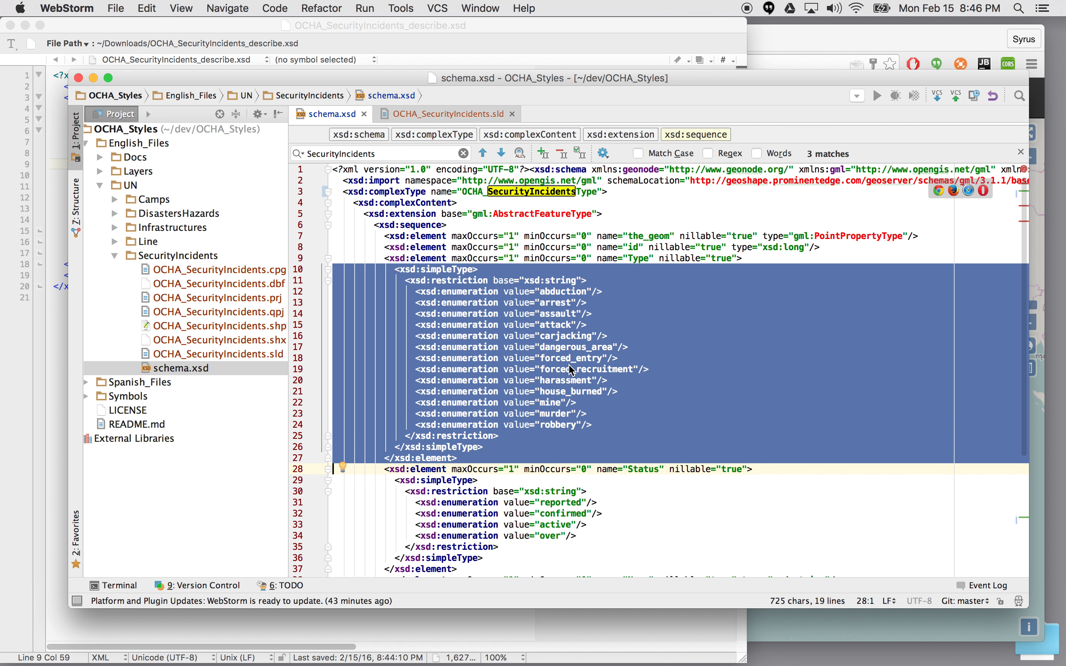
Review the rest of schema.xsd and highlight the name of the Status element
scroll(575, 400, down, 4)
scroll(575, 401, down, 2)
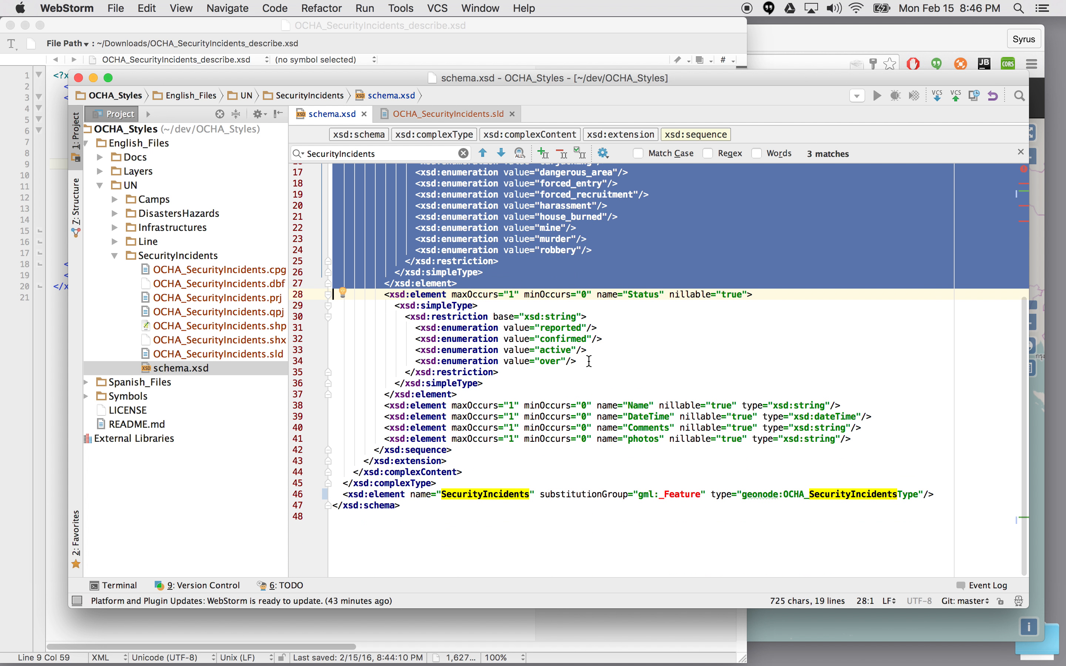
scroll(575, 401, up, 5)
scroll(652, 403, down, 1)
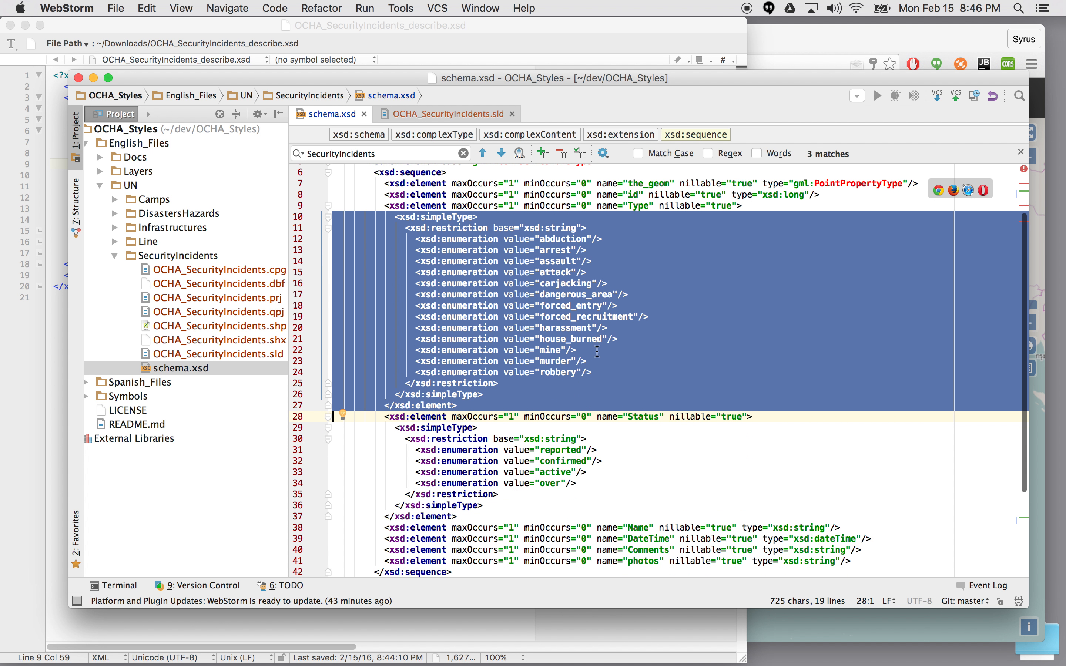
click(641, 414)
double_click(644, 417)
scroll(653, 436, down, 2)
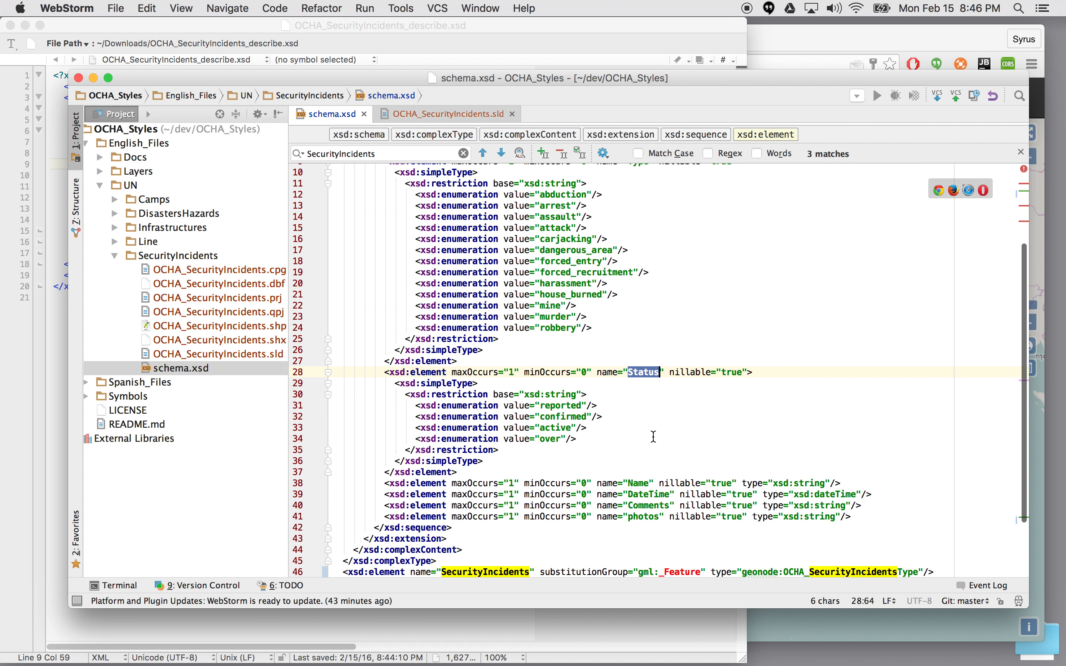
Highlight the Status element's enumeration lines reported, confirmed, active and over
click(621, 406)
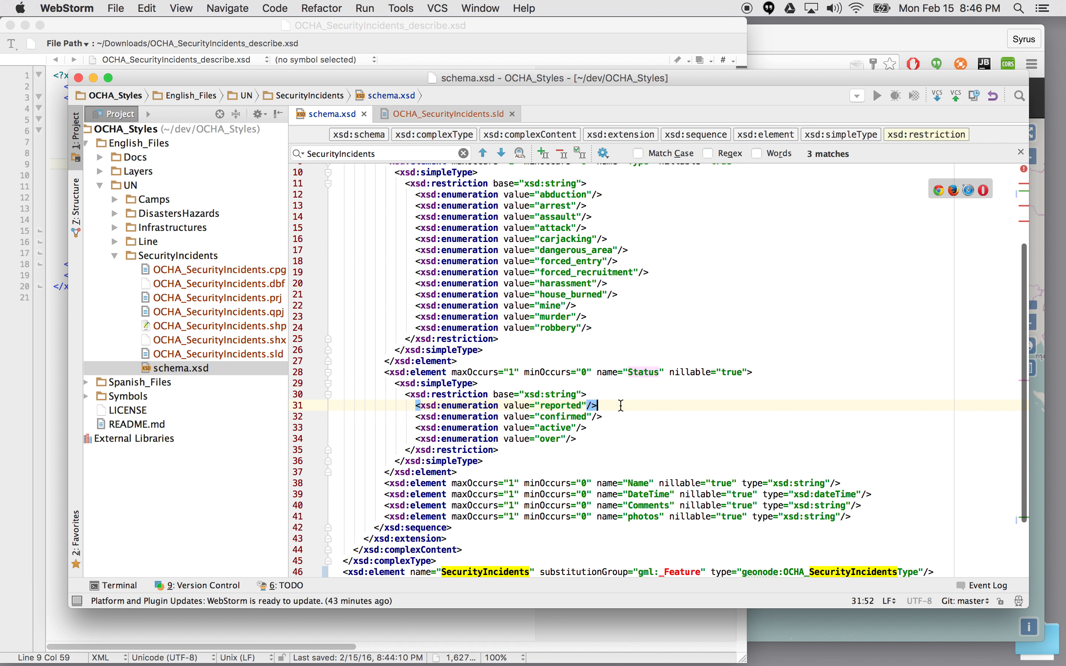
key(Home)
key(Home)
key(shift+Down)
key(shift+Down)
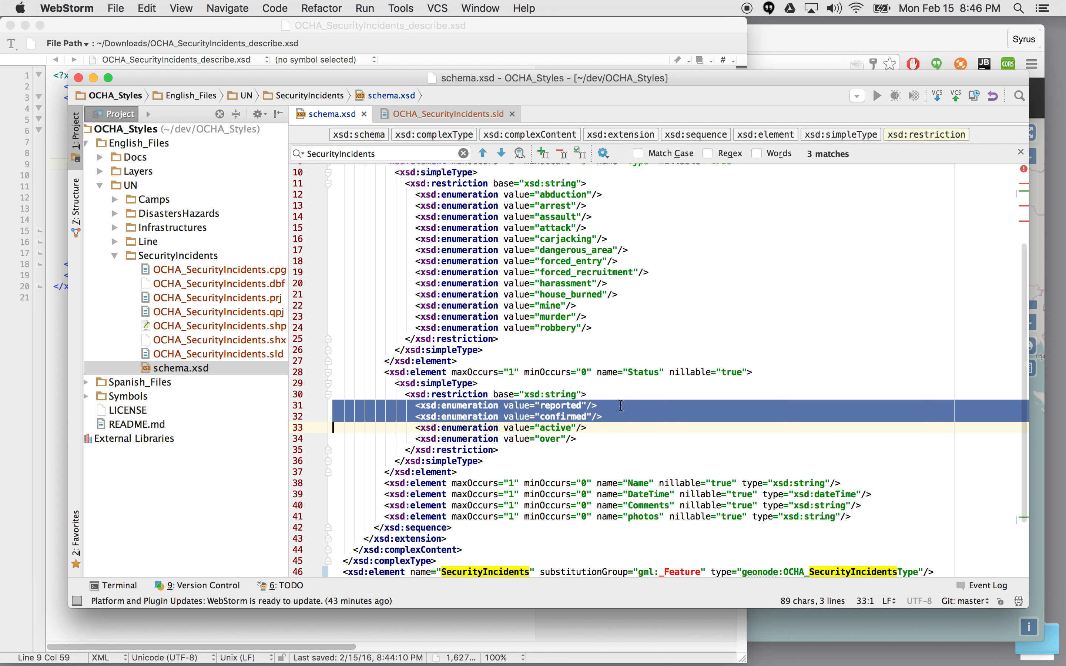
key(shift+Down)
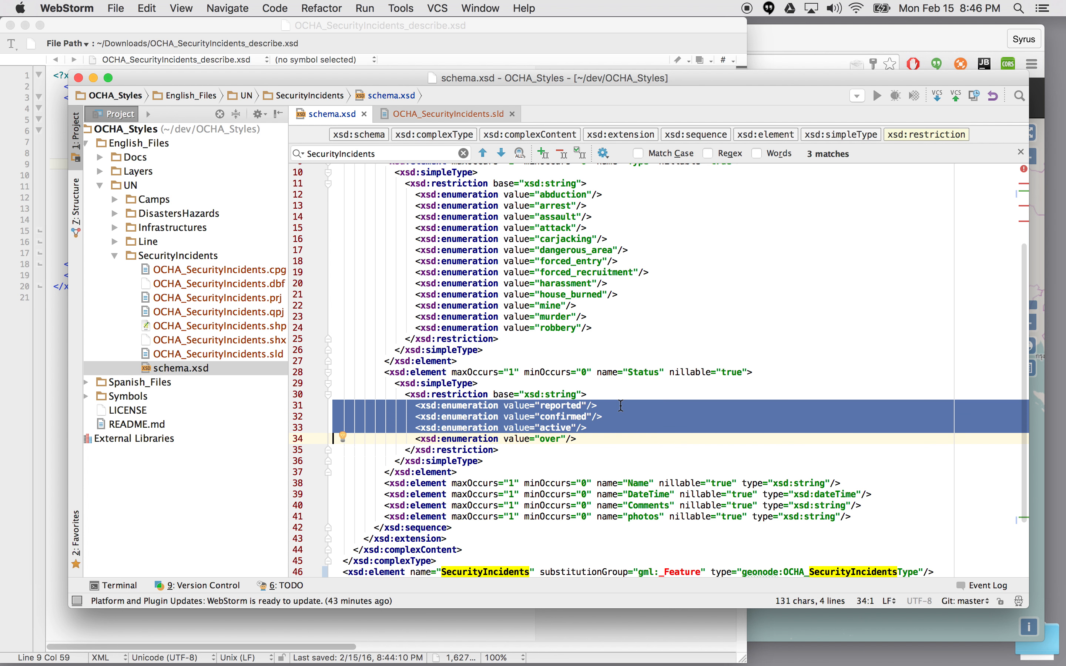
key(shift+Down)
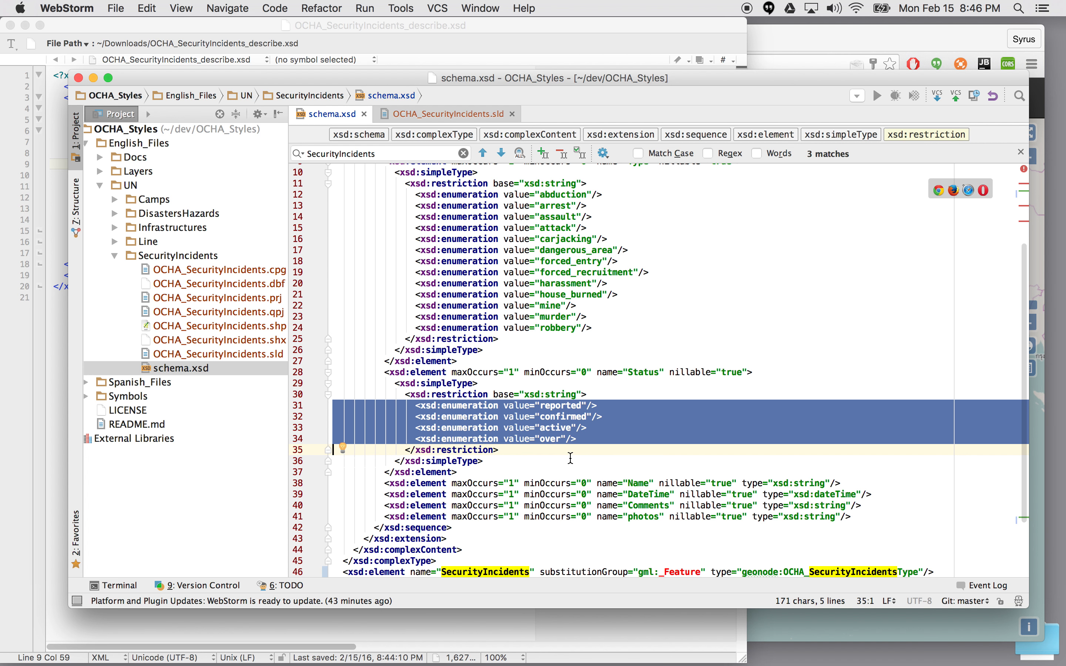
Go back to the Type element and select lines 10 to 27 containing its restriction list
scroll(616, 449, up, 3)
scroll(616, 448, up, 2)
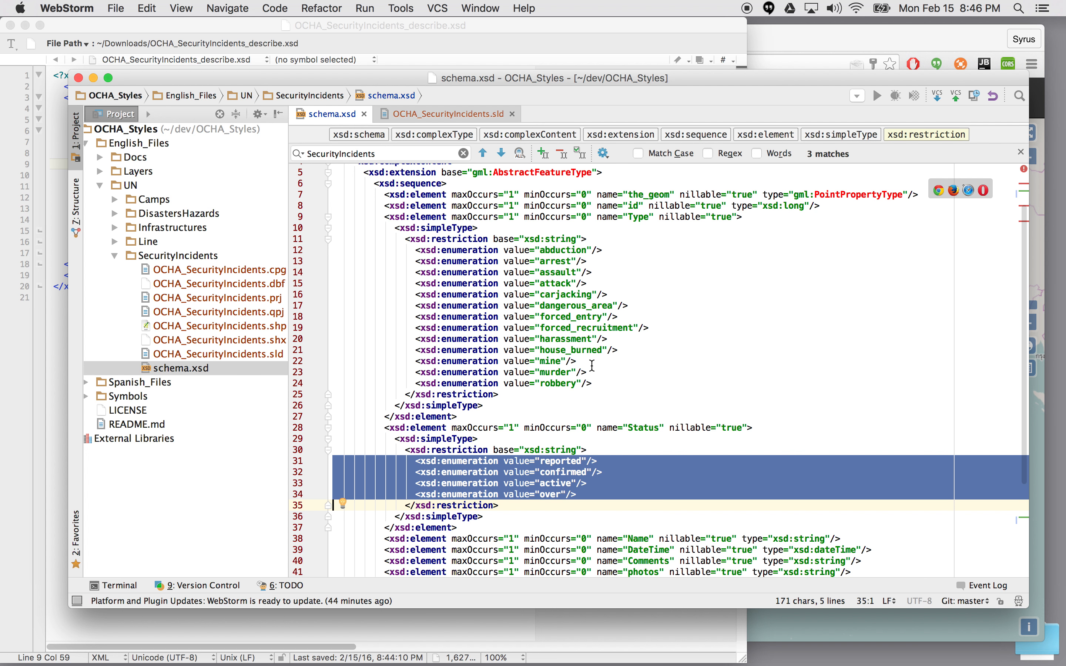
drag(458, 416, 324, 227)
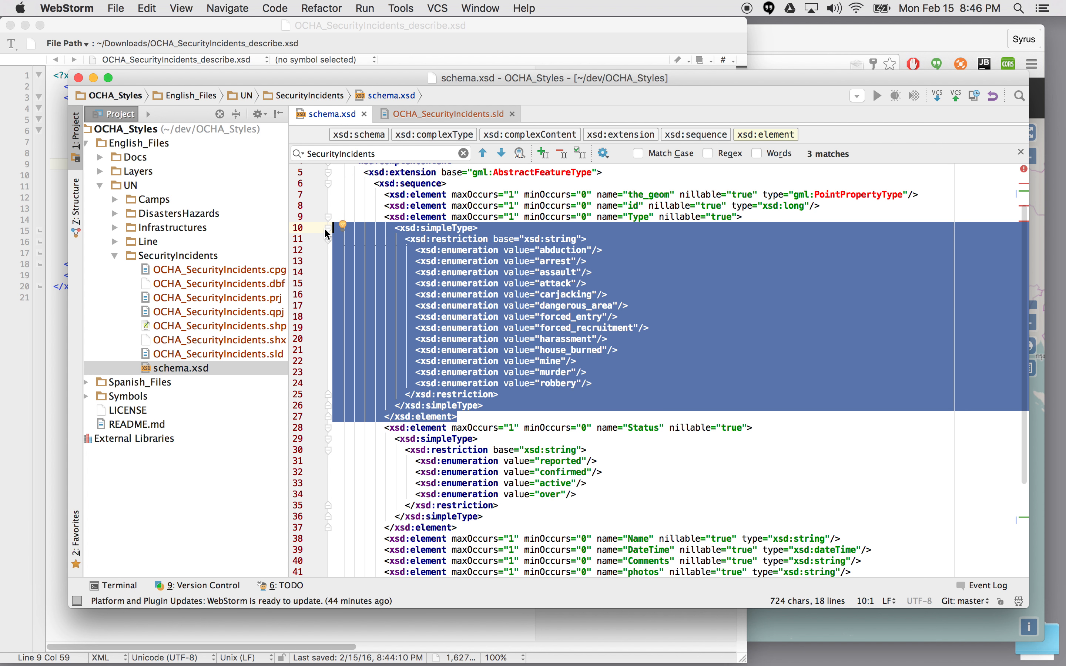
Switch to Chrome and upload schema.xsd from the SecurityIncidents folder as the schema for geonode:OCHA_SecurityIncidents on the Edit Schema page
mouse_move(517, 658)
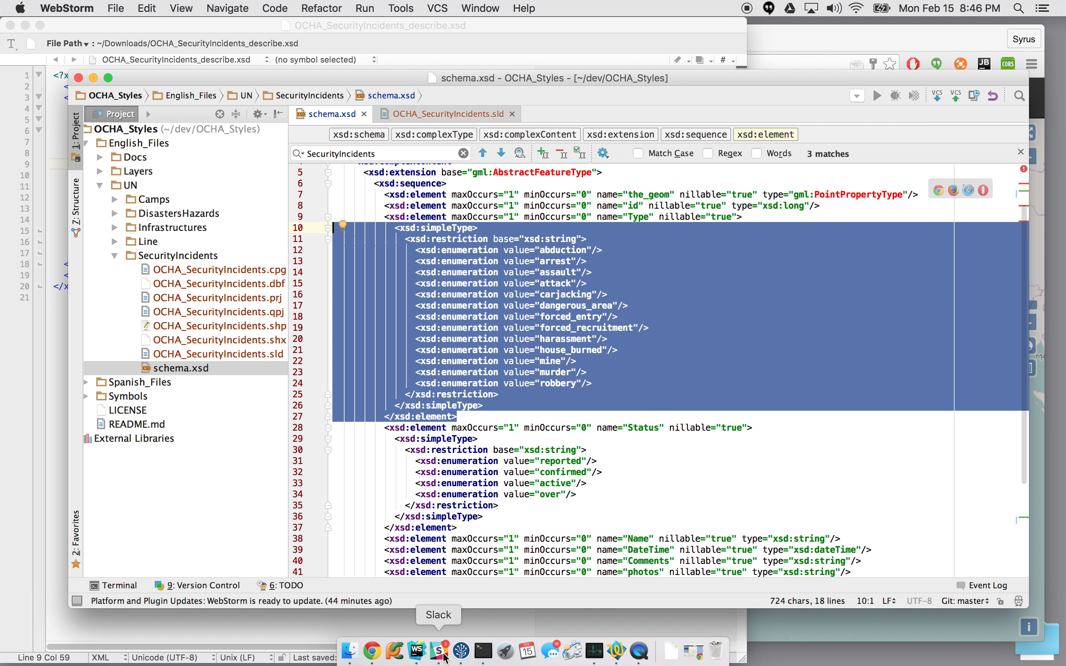
click(373, 652)
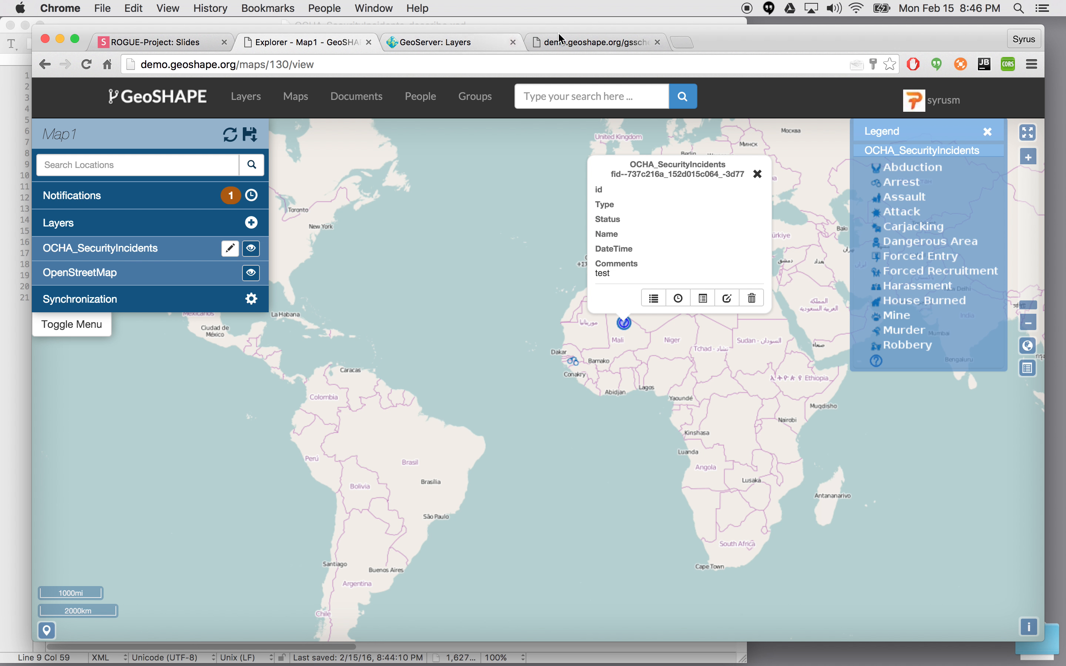
click(566, 42)
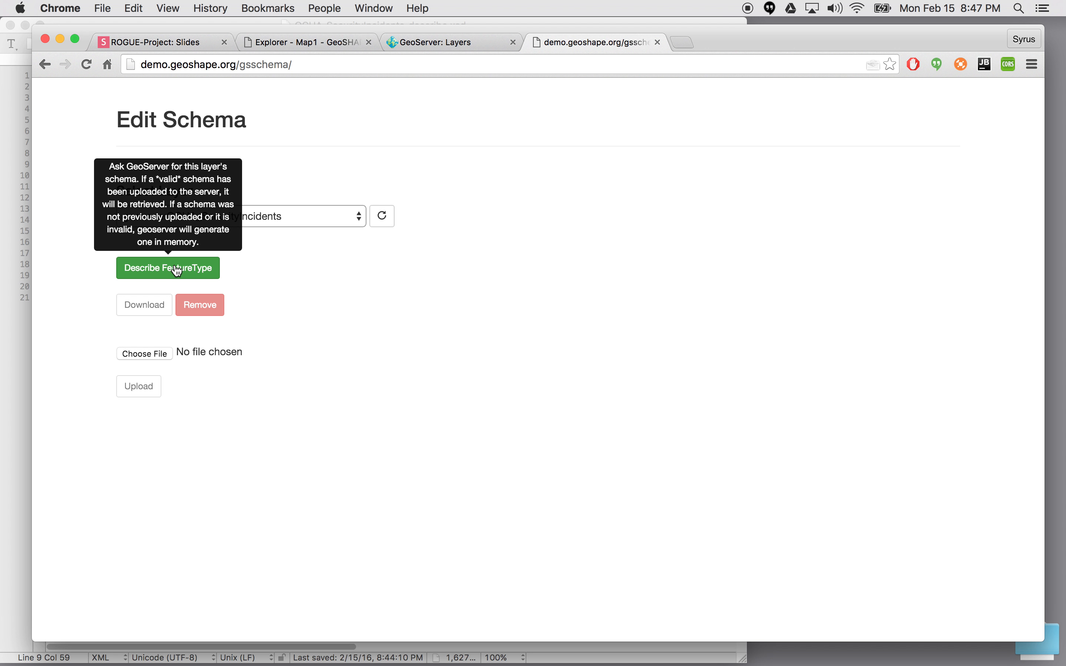
click(152, 355)
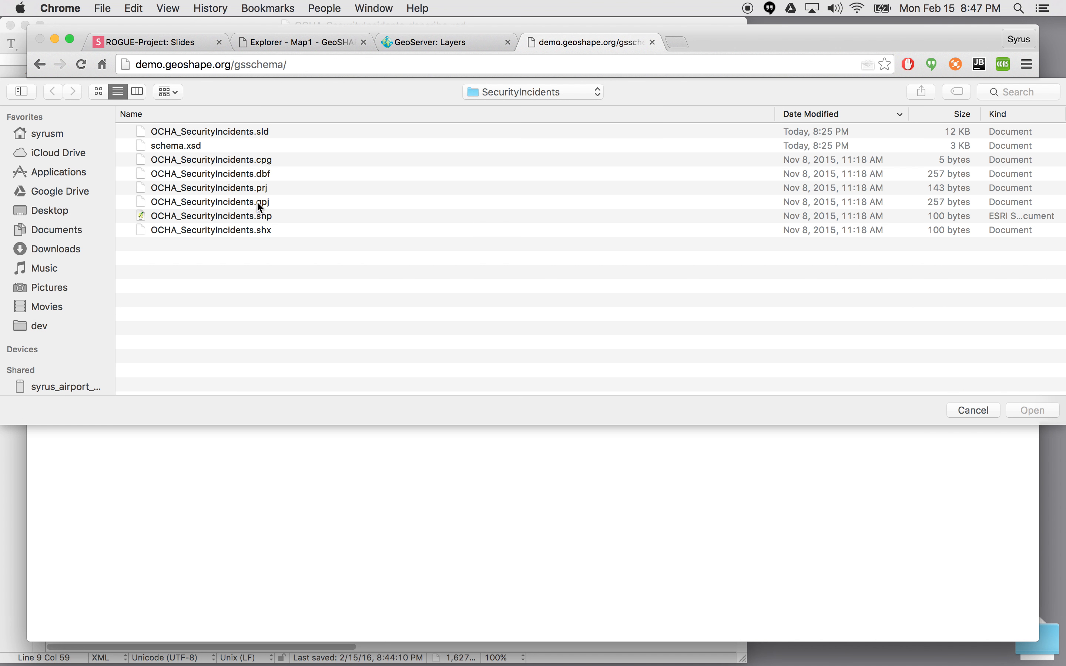
click(180, 146)
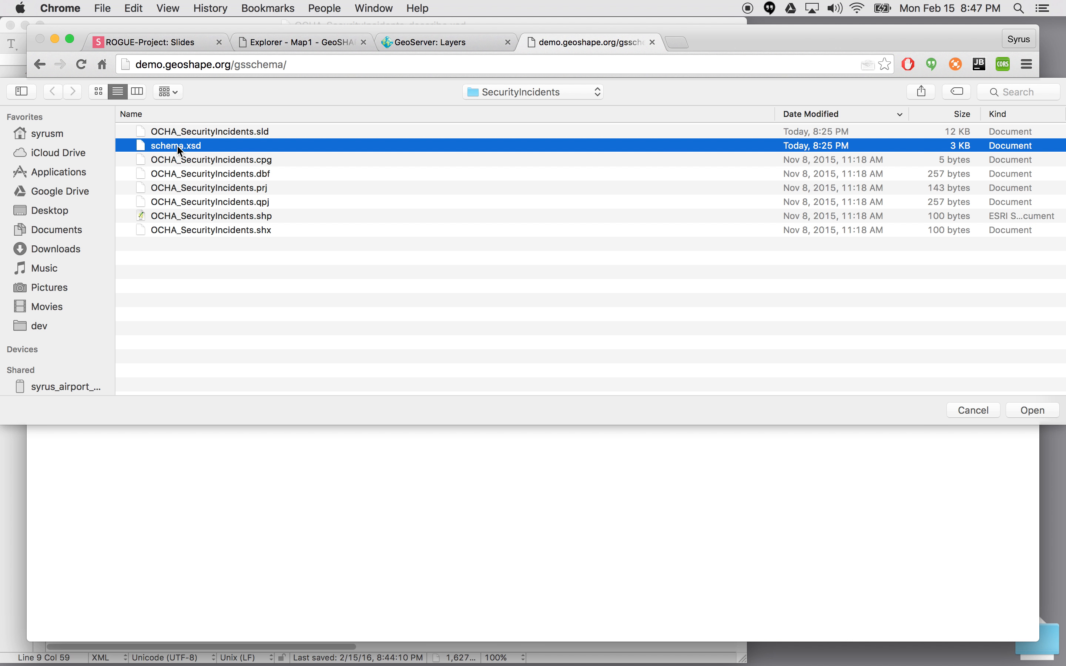
double_click(179, 147)
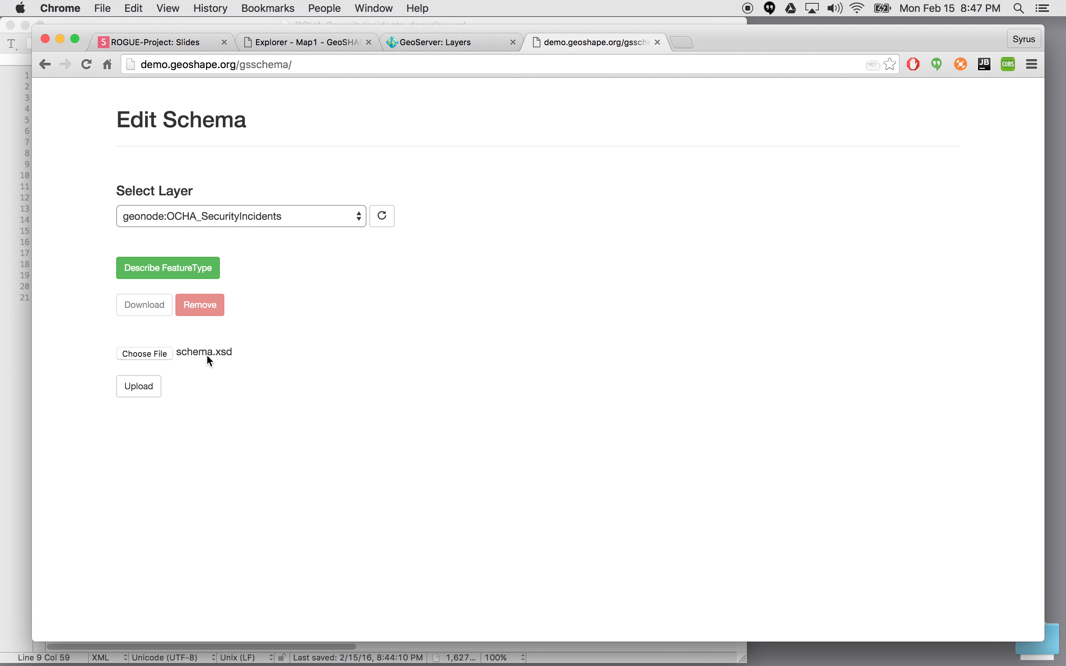
click(139, 386)
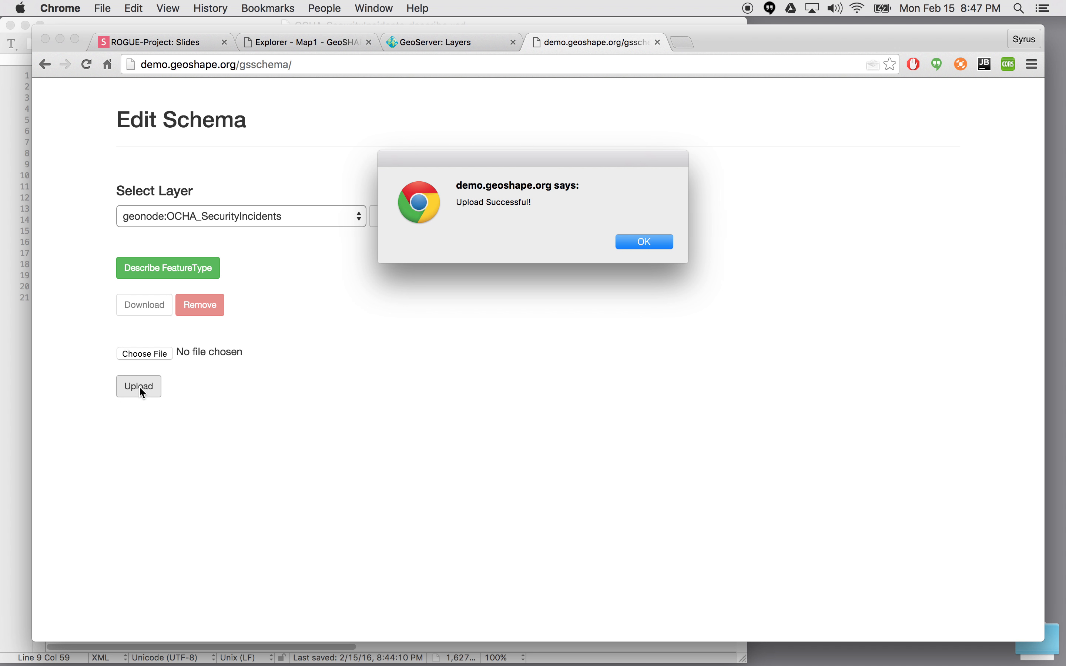
click(651, 240)
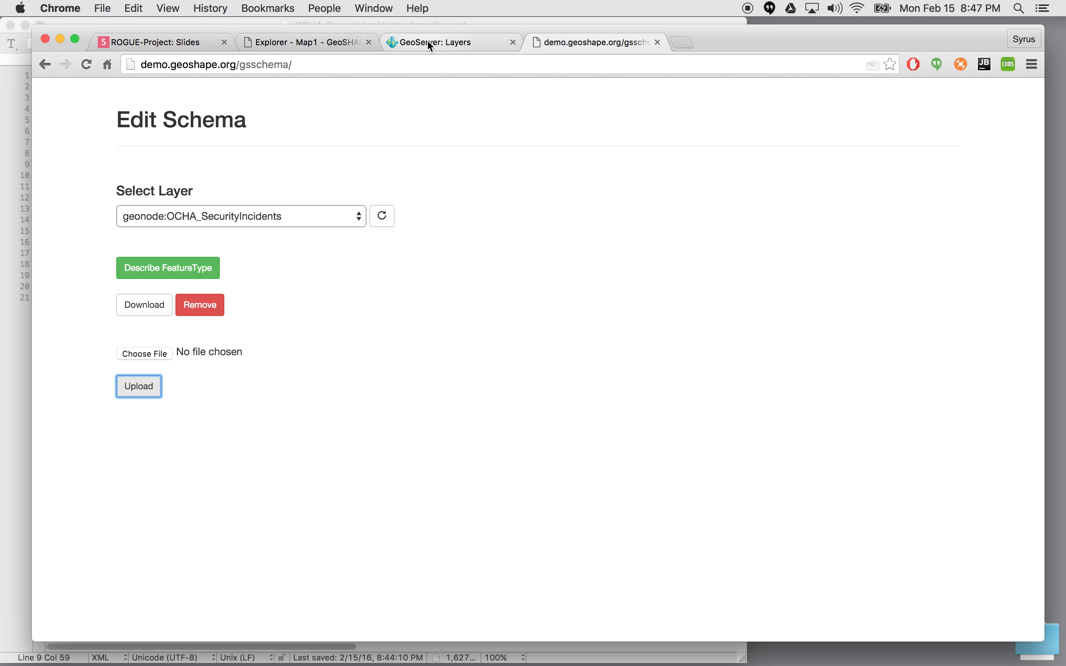
Return to Map1 in GeoSHAPE, close the feature's popup and reload the map page
click(330, 42)
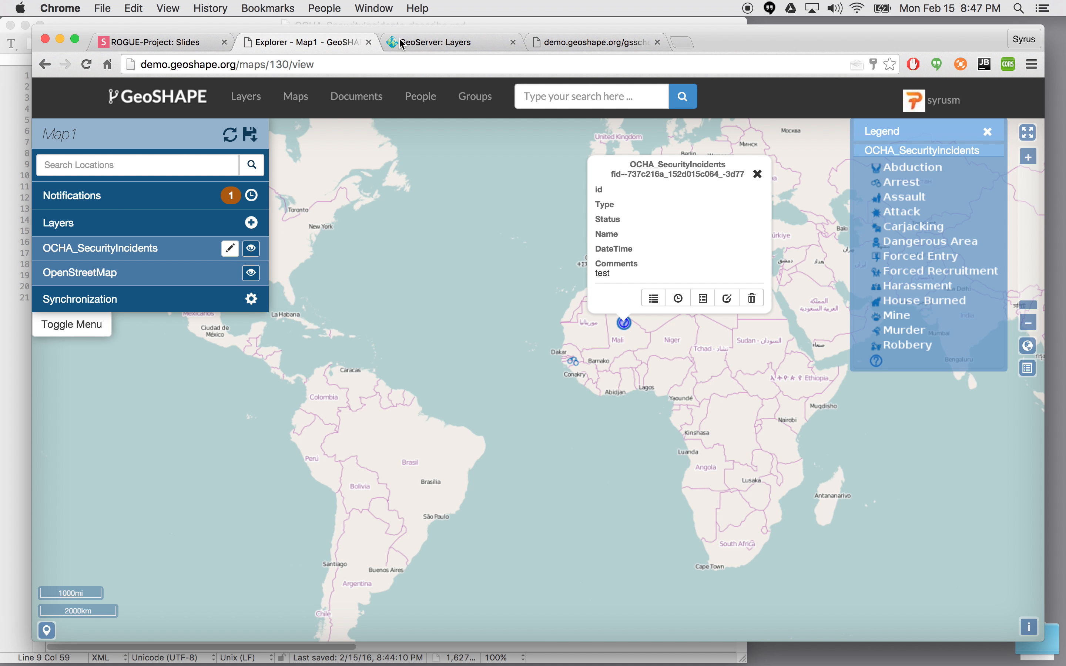
click(758, 174)
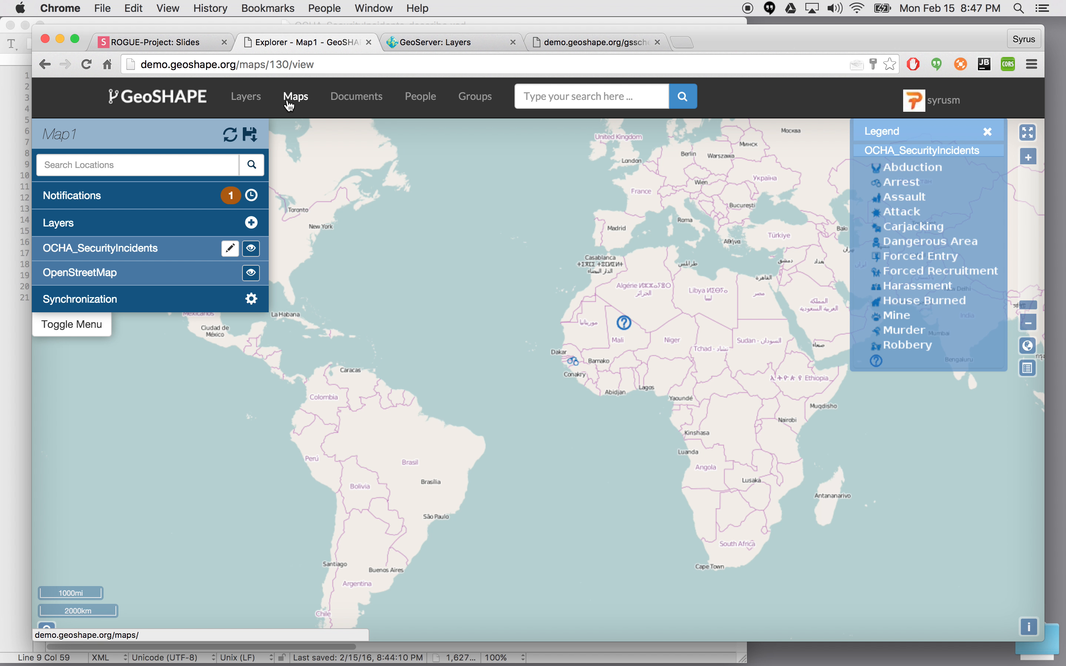
click(283, 65)
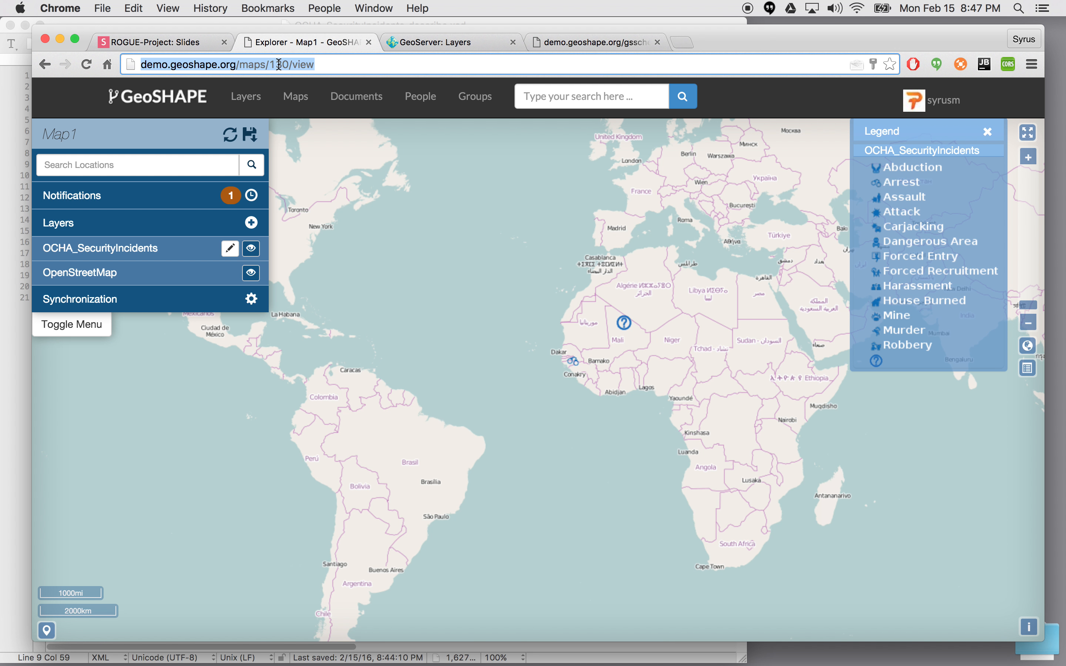
double_click(279, 65)
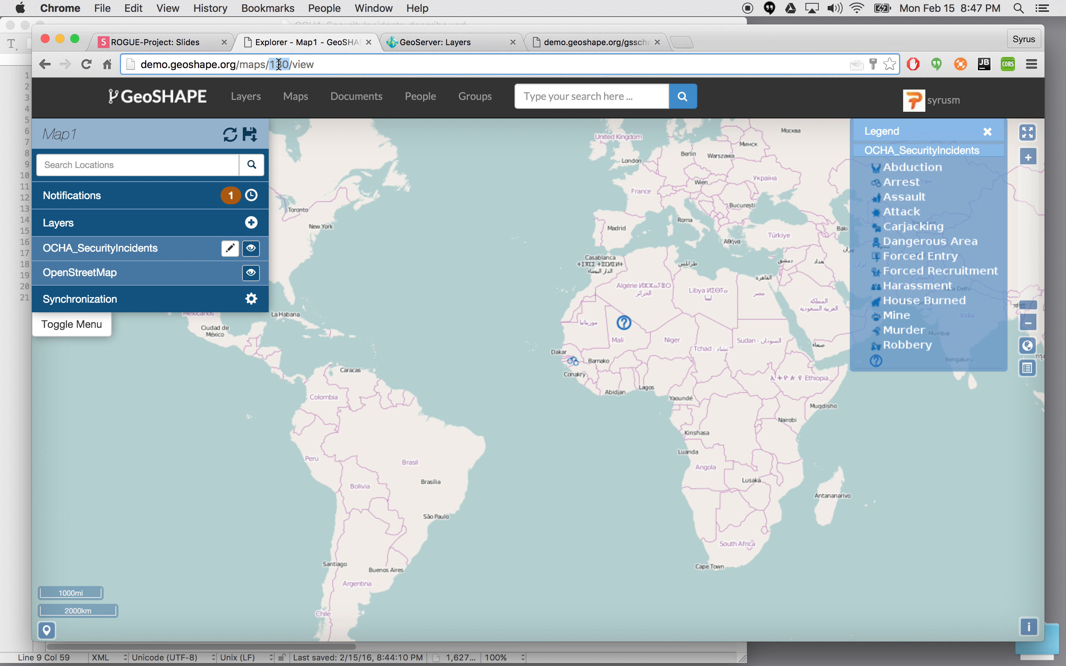
click(336, 69)
key(Return)
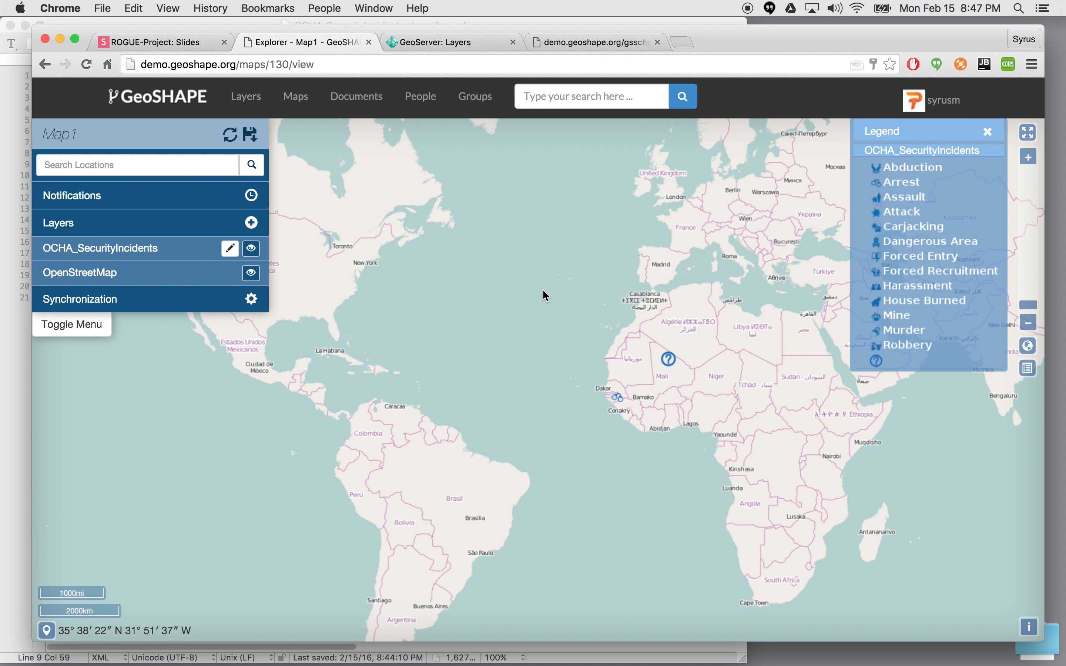
Edit the attributes of the arrest incident near Conakry and set its Type to dangerous_area
click(621, 400)
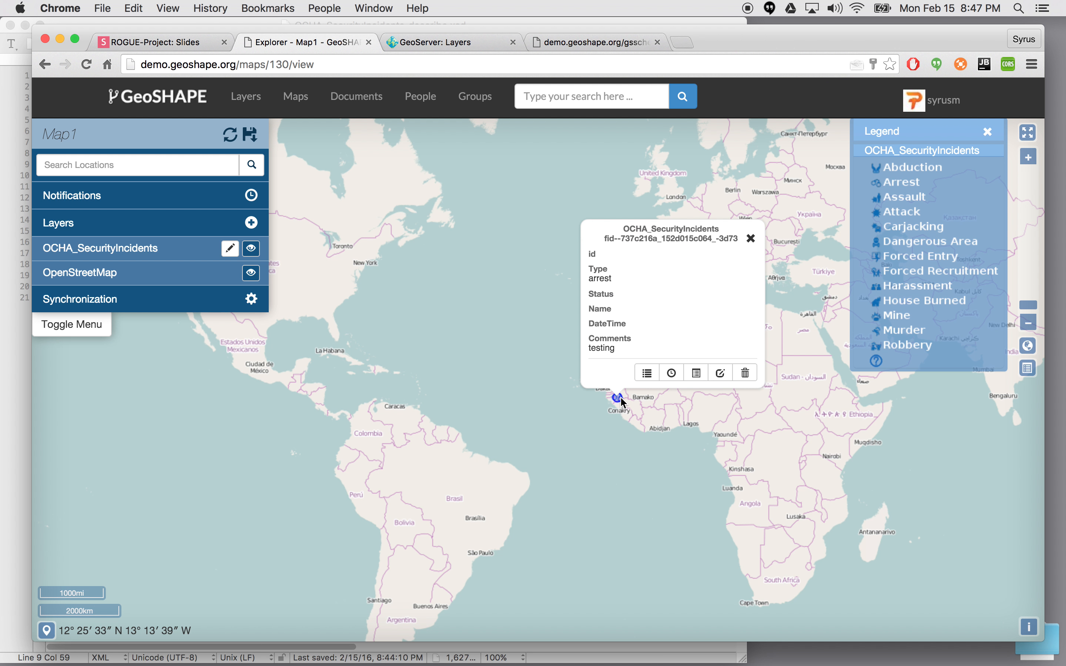
click(697, 373)
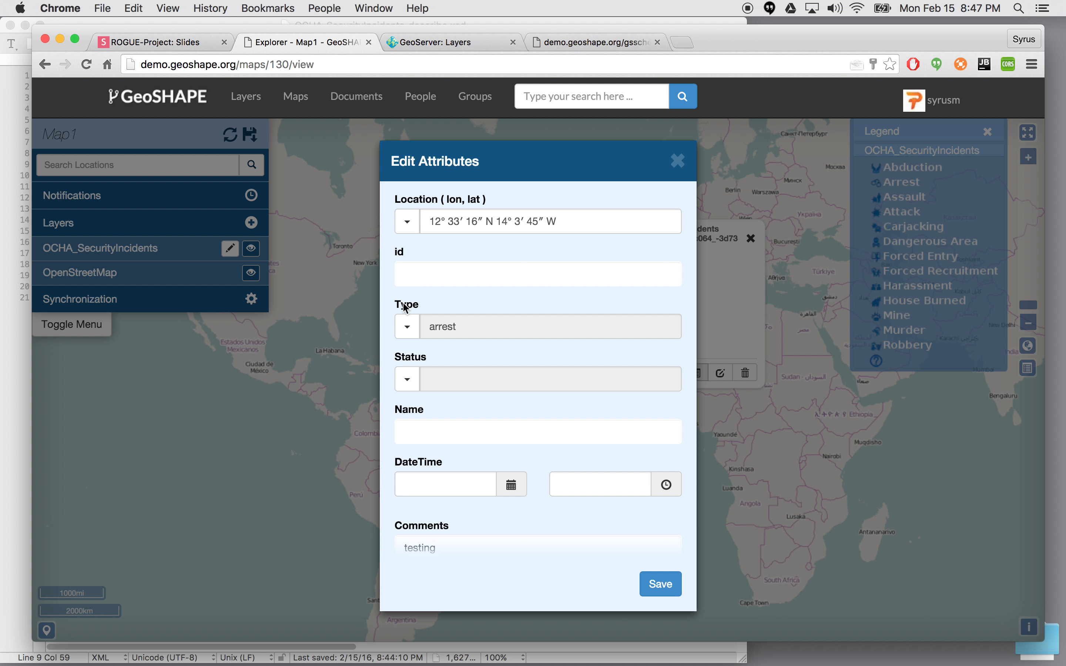
click(408, 326)
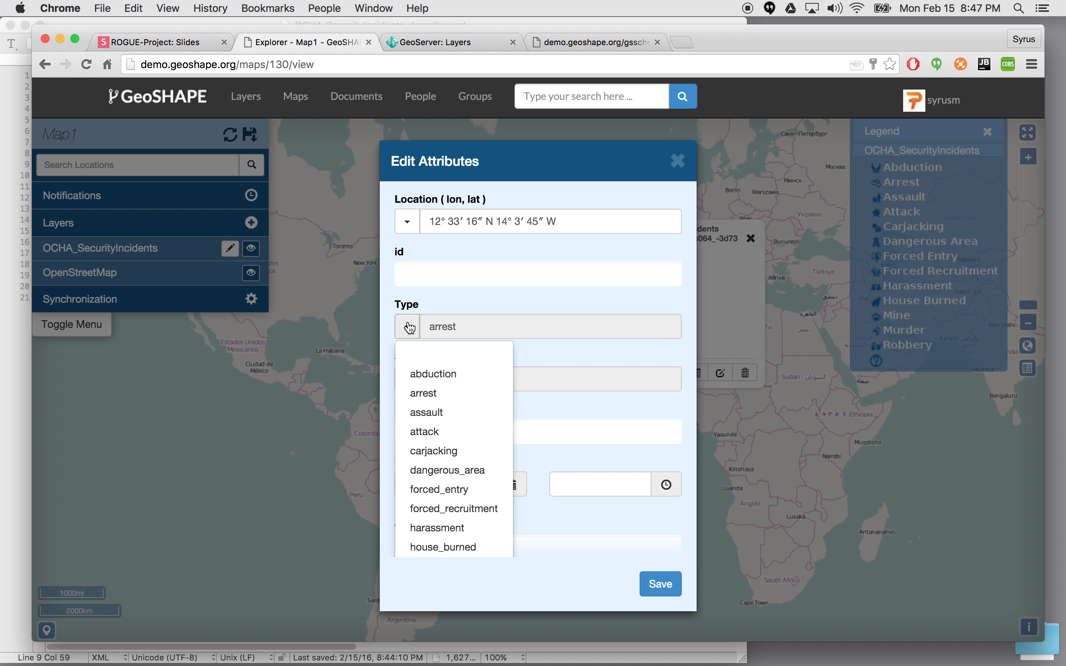
scroll(464, 322, down, 3)
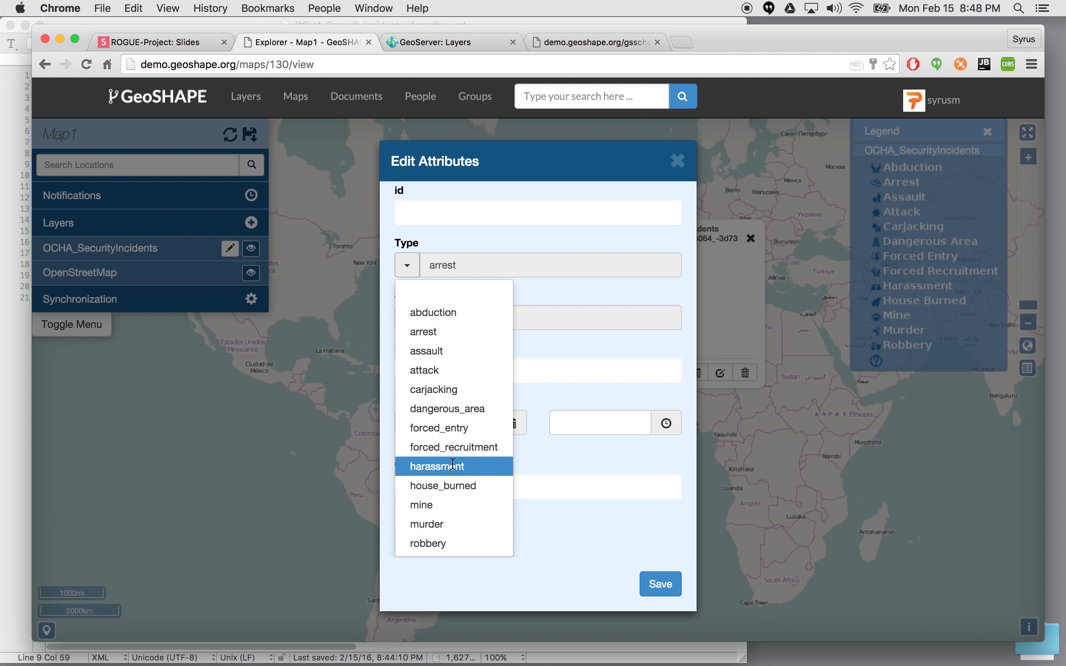
click(457, 408)
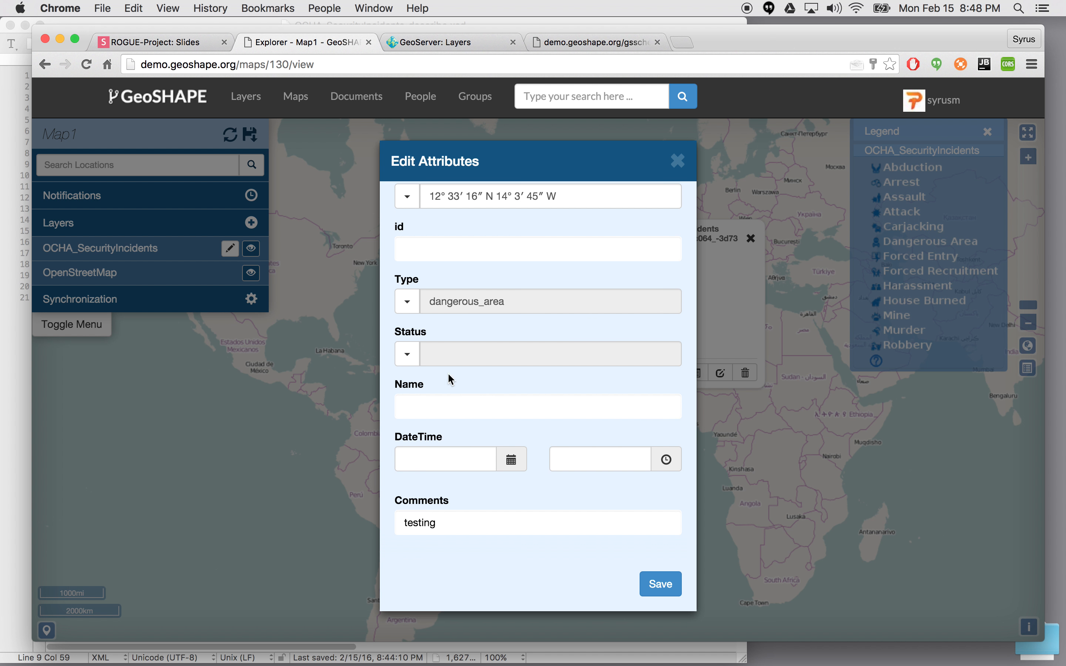
Set the incident's Status to active, save the attributes and close its popup
click(413, 357)
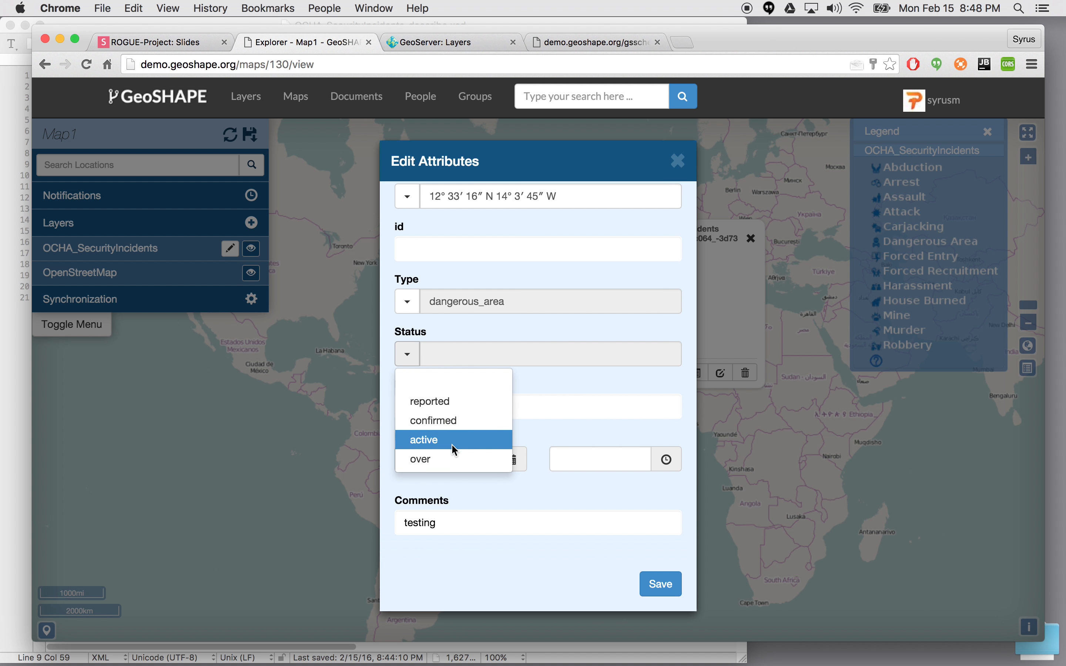
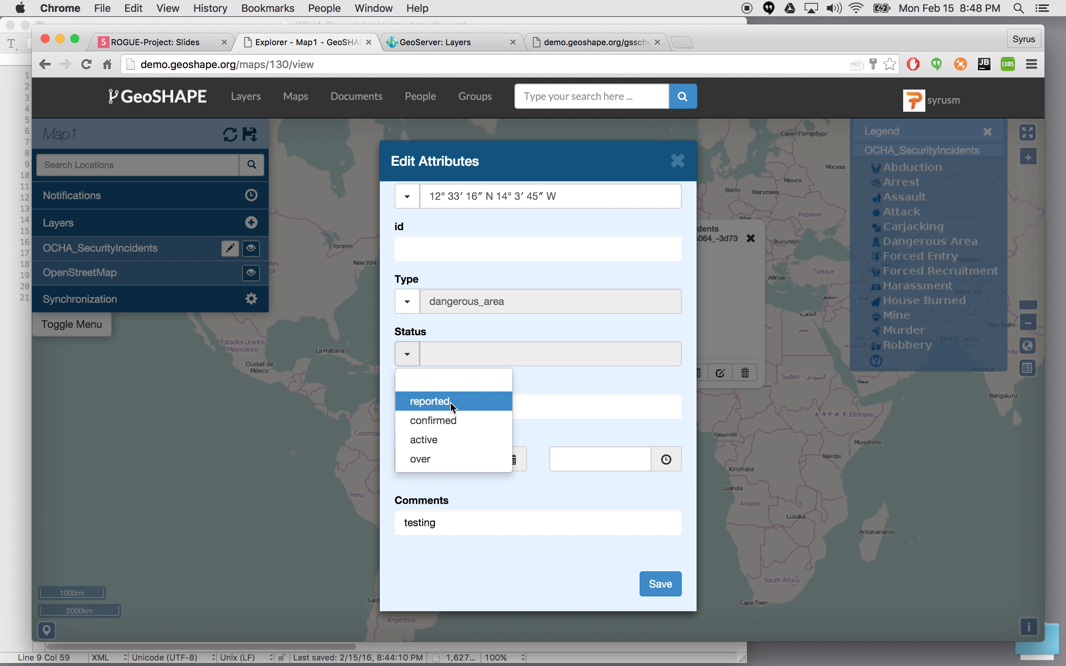
click(557, 388)
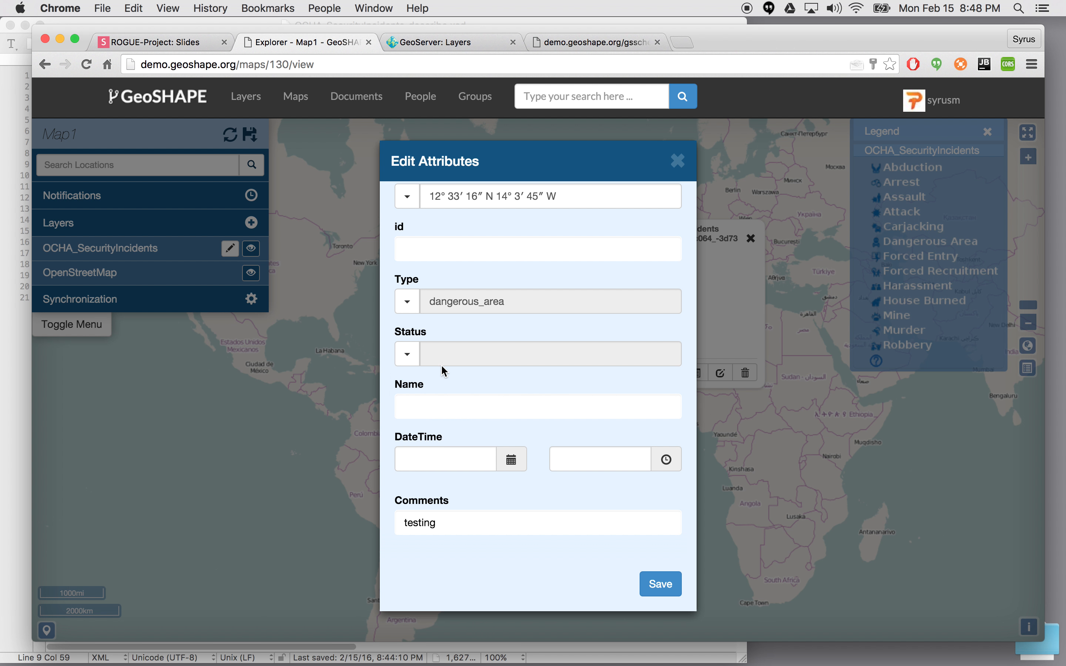
click(407, 354)
click(437, 439)
click(661, 586)
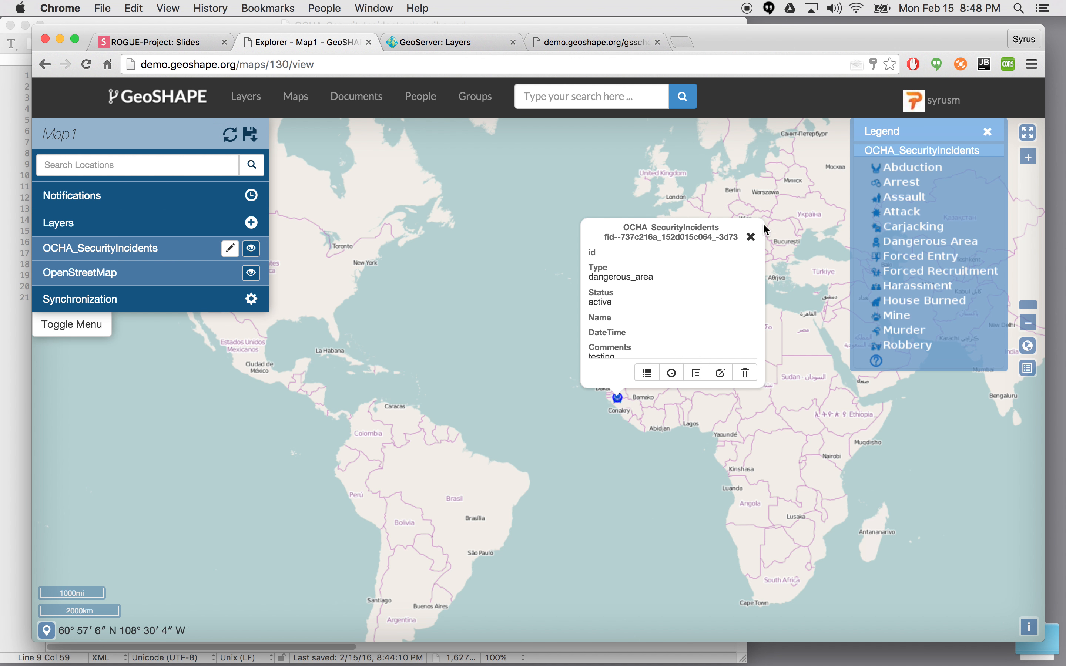
click(751, 237)
drag(636, 409, 595, 368)
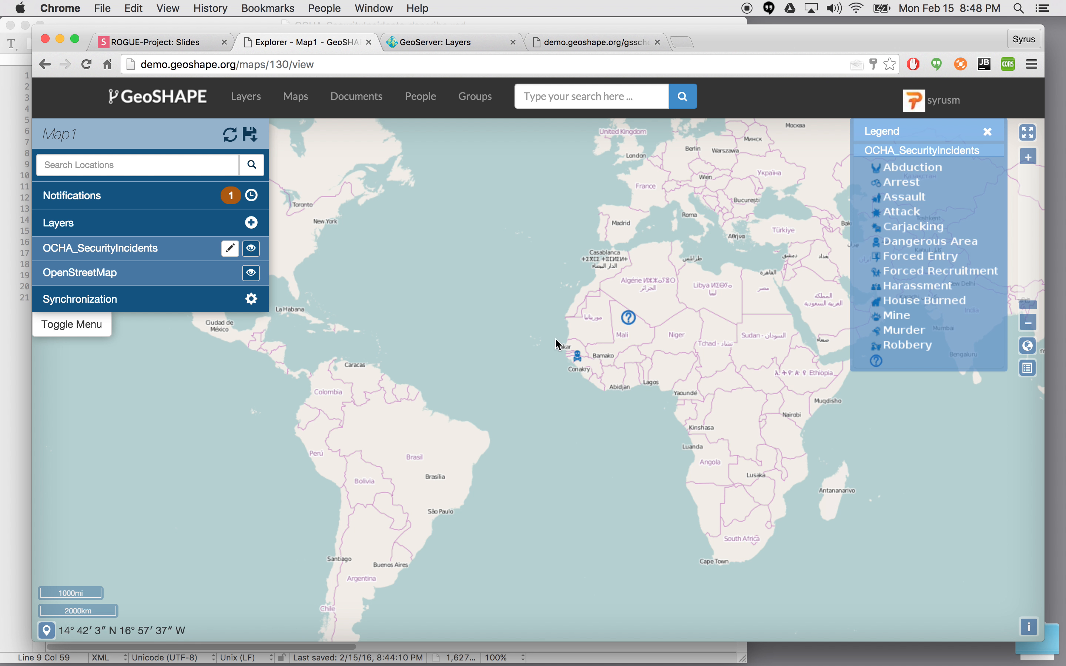
In GeoServer, search the styles for "ocha" and open the OCHA_SecurityIncidents style
click(435, 47)
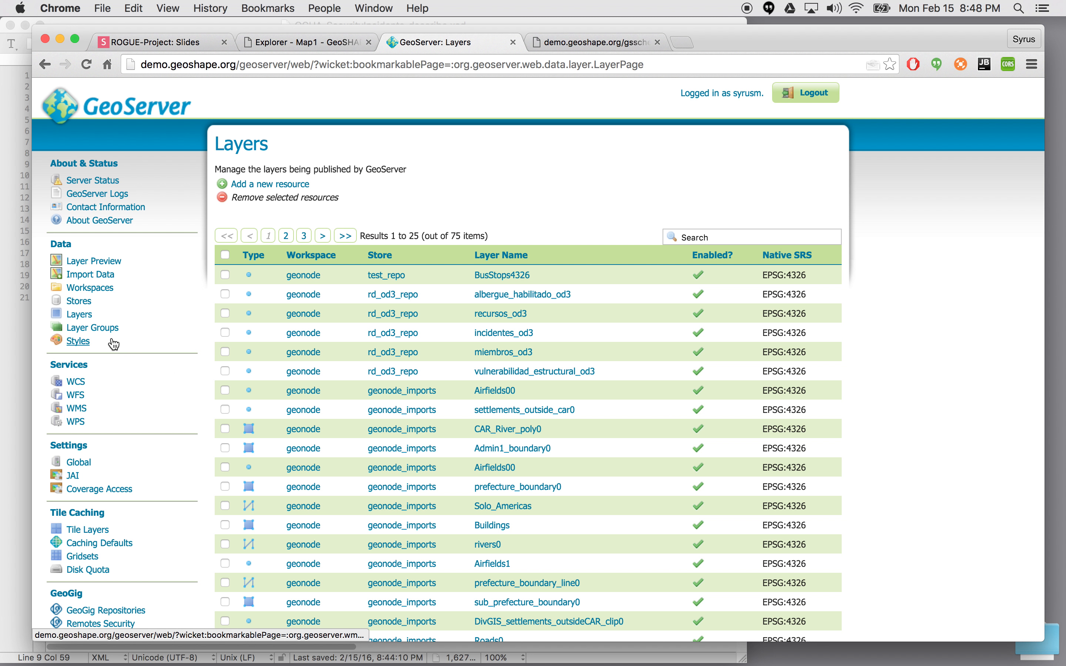
click(79, 342)
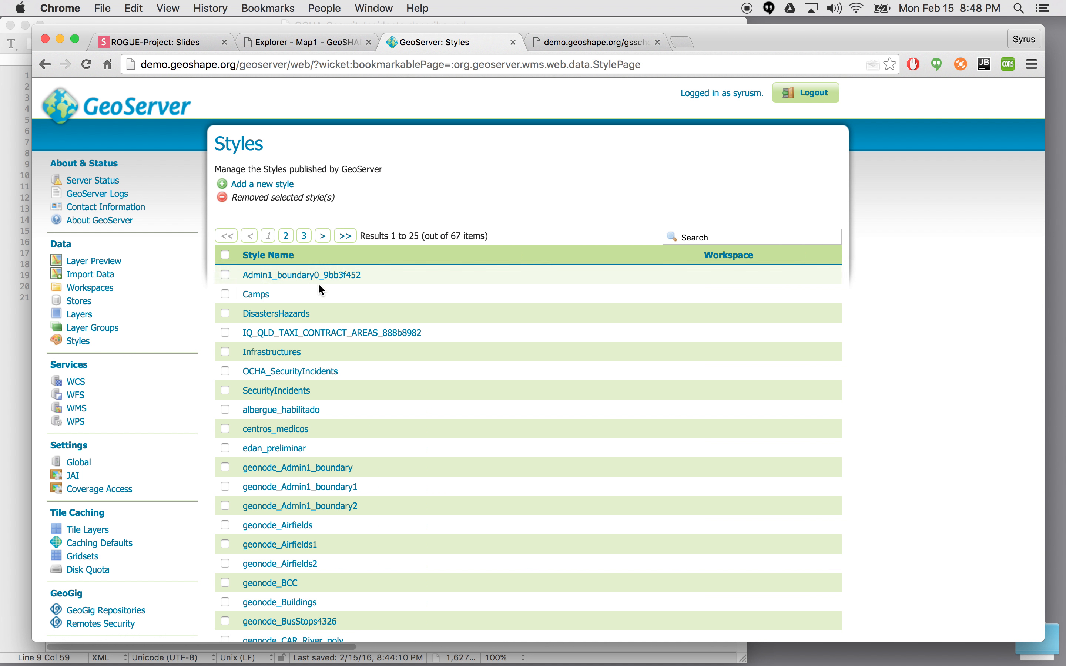
click(729, 241)
text(ocha)
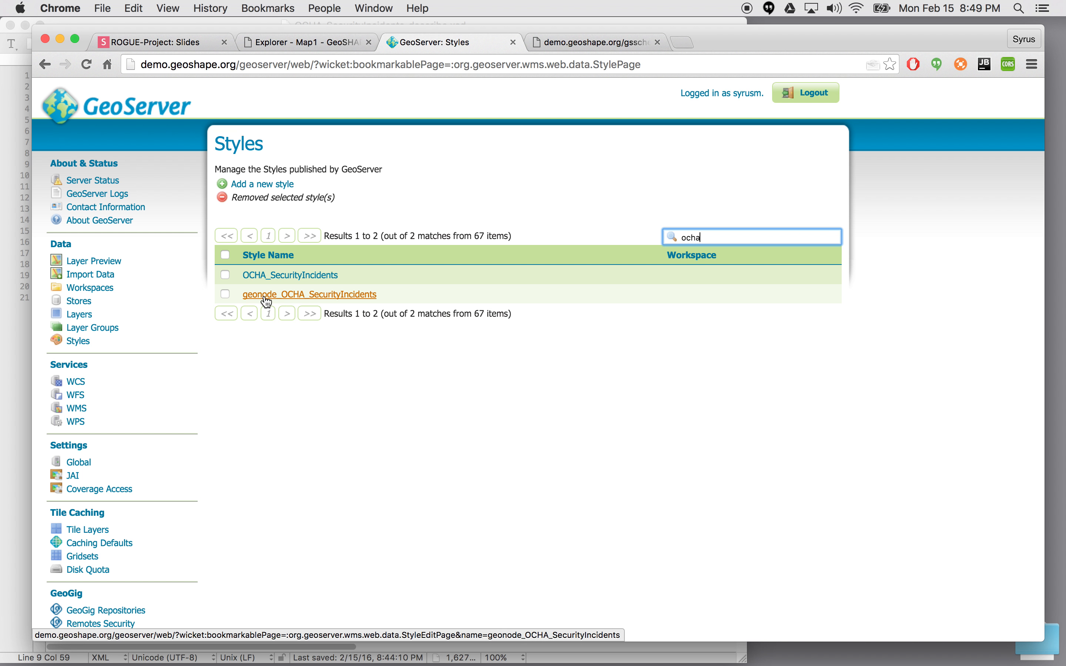
click(310, 276)
Review the beginning of the style's SLD code and highlight the layer name OCHA_SecurityIncident in the Name element
scroll(433, 491, down, 5)
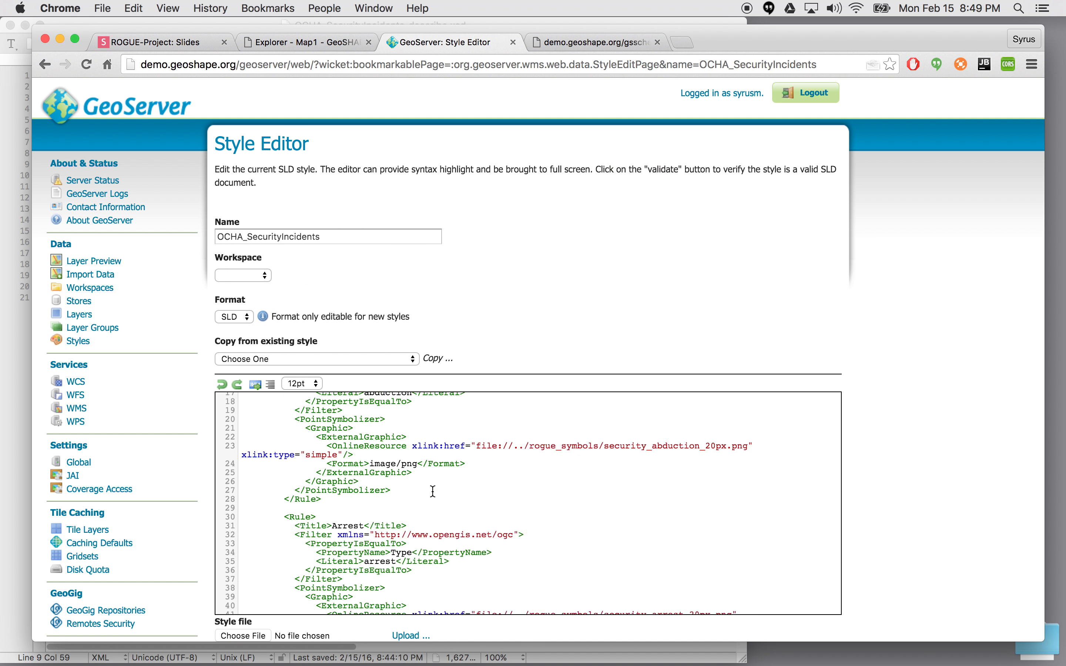
scroll(433, 491, up, 5)
scroll(433, 491, up, 3)
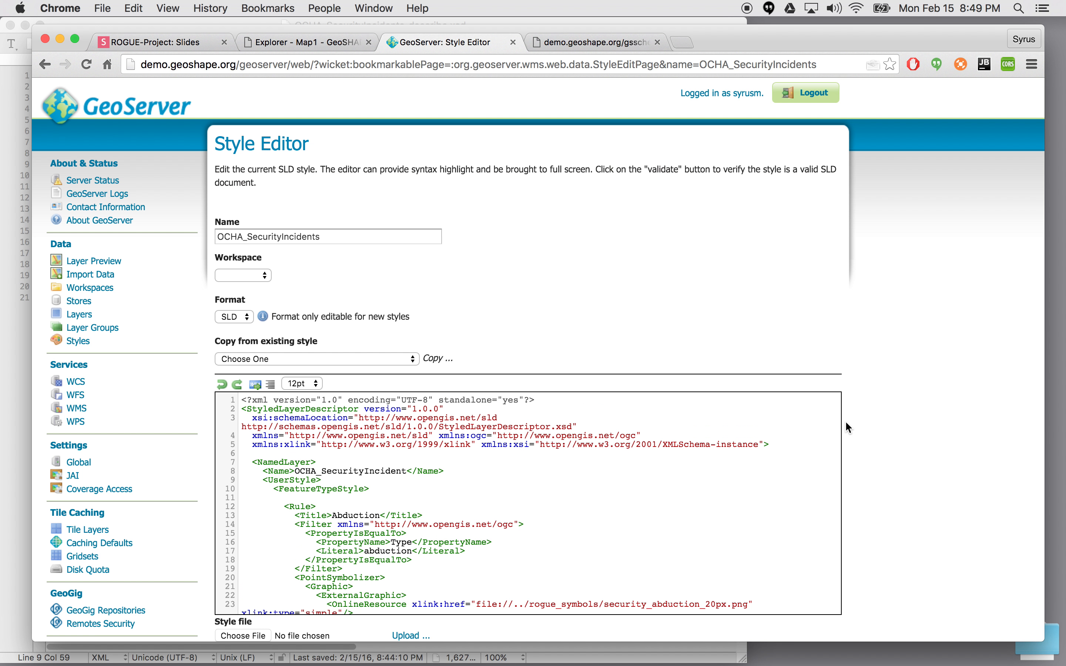
scroll(845, 425, down, 5)
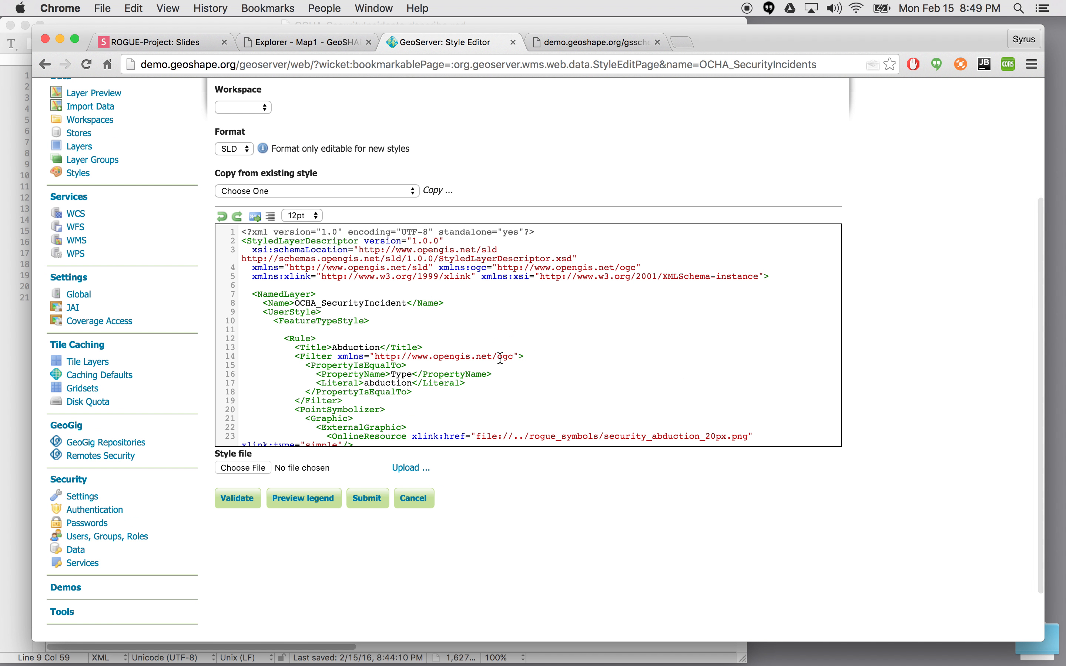
scroll(311, 294, down, 3)
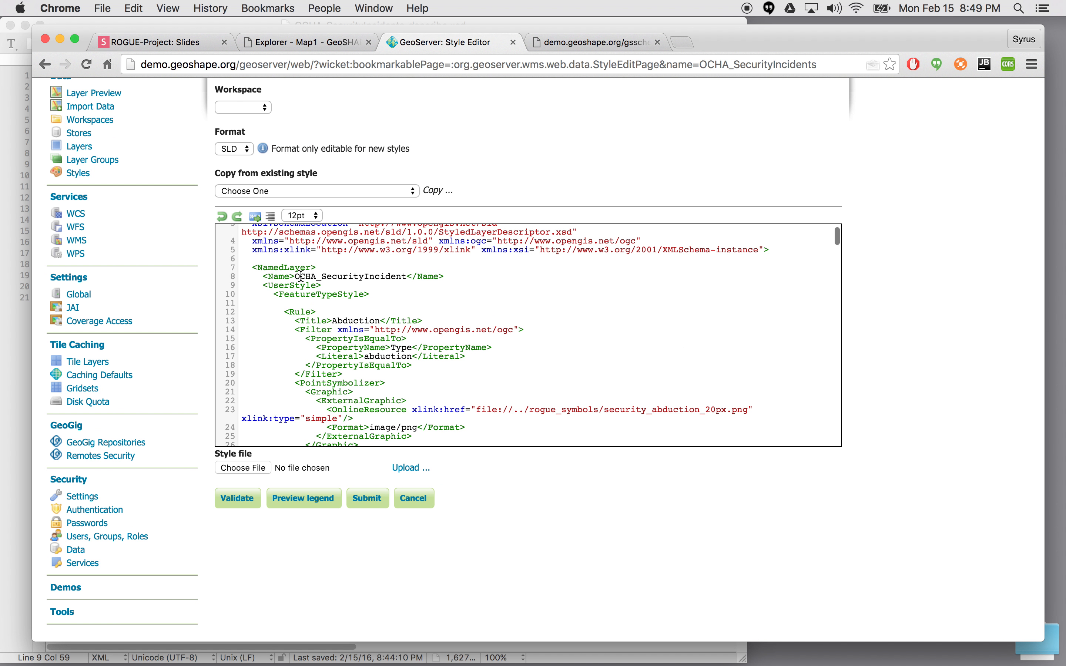
double_click(301, 277)
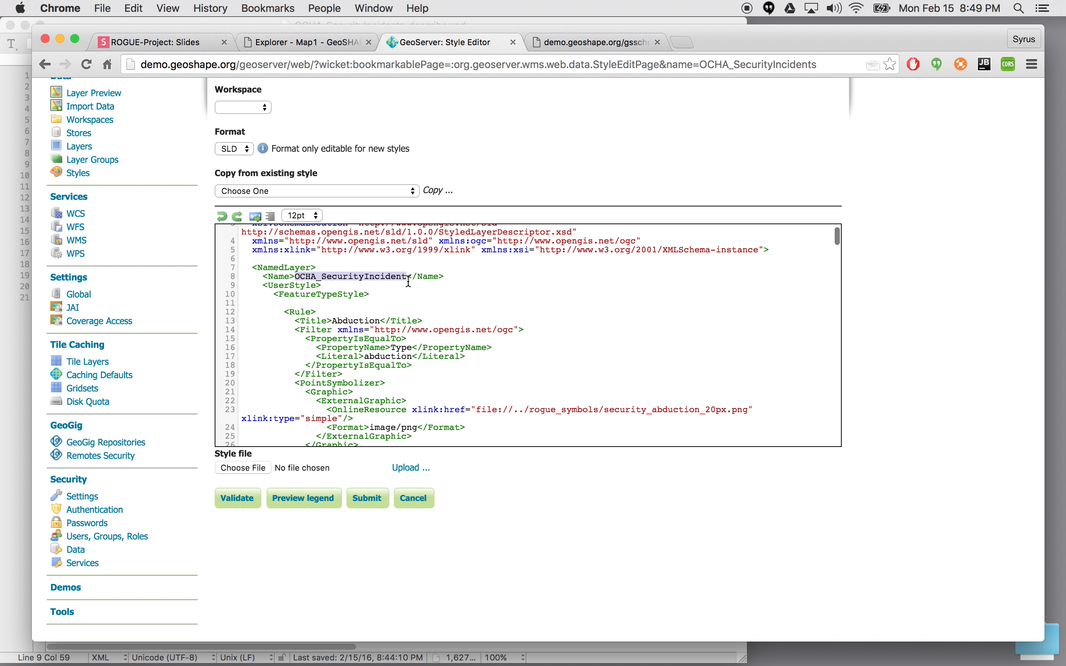
Check the map and schema pages, then highlight the Title element of the Abduction rule in the GeoServer style code
click(299, 43)
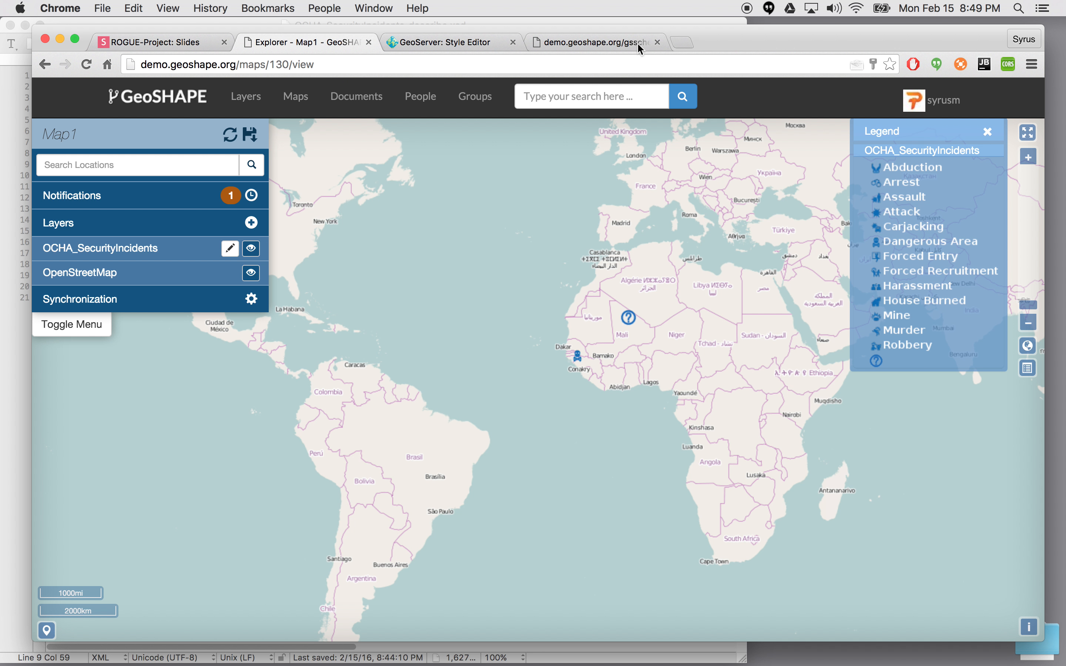
click(594, 42)
click(460, 43)
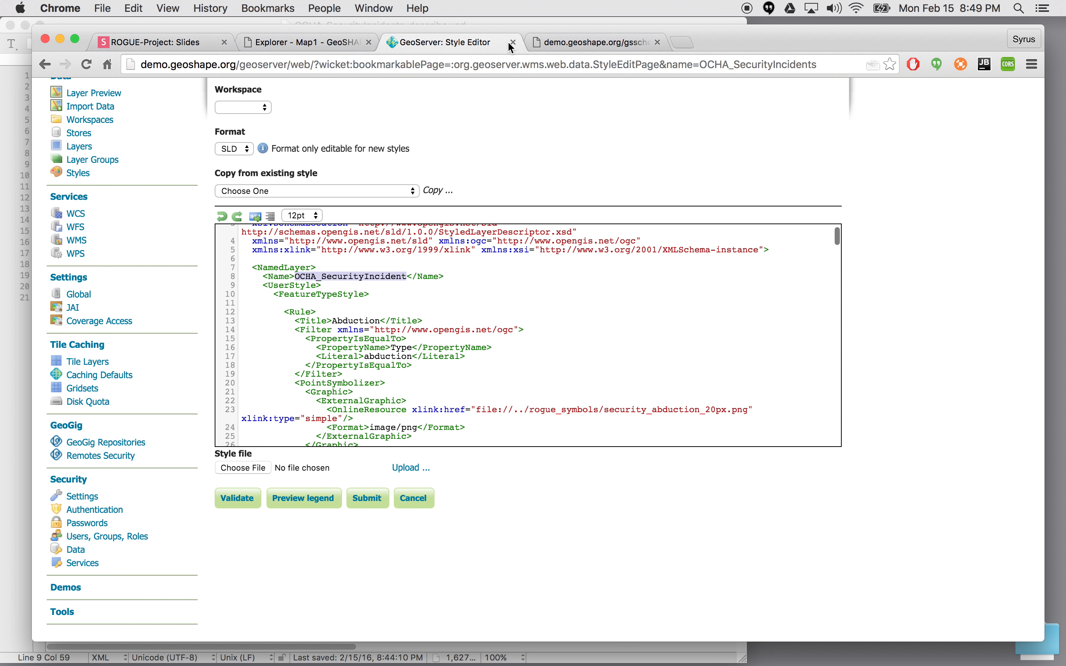
scroll(369, 308, down, 3)
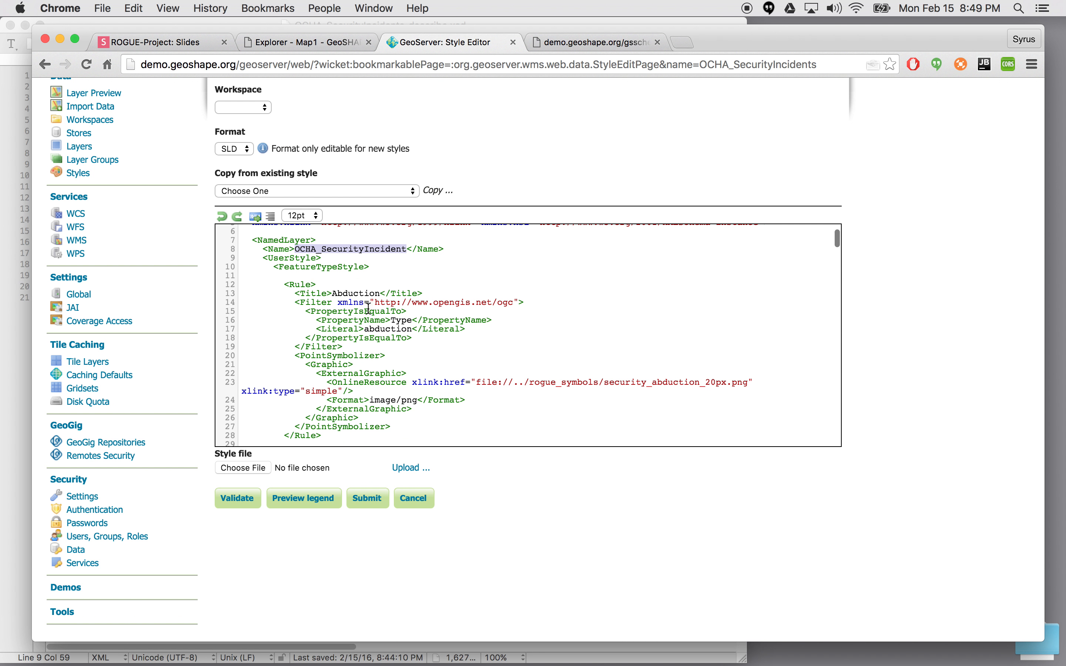
drag(284, 285, 428, 294)
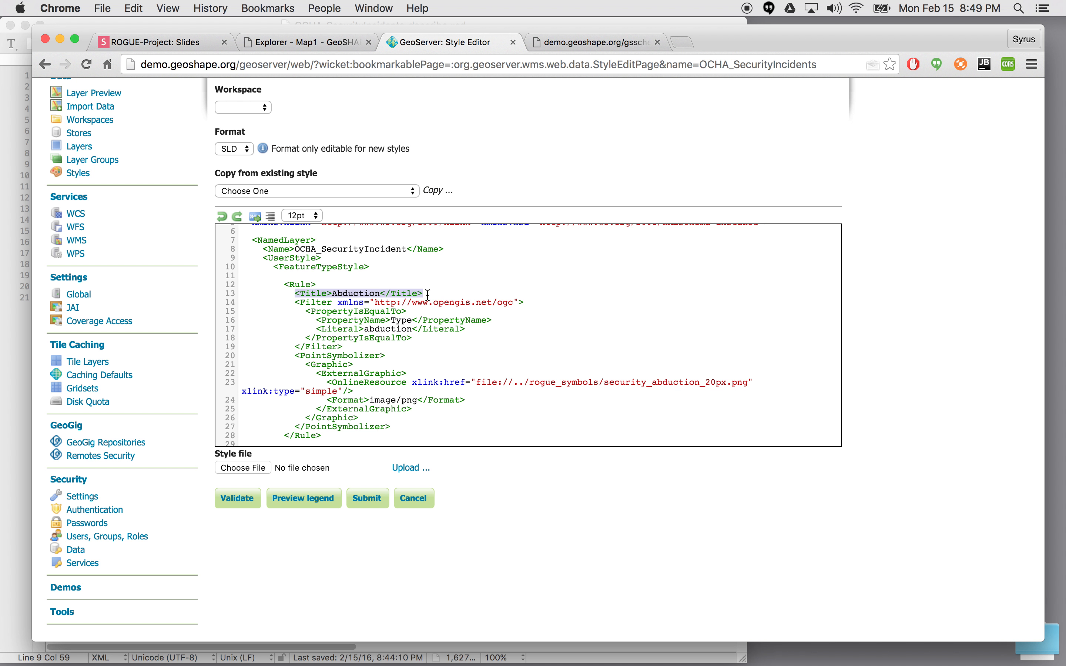
Check the Abduction entry in the Map1 legend and return to the Abduction rule in the GeoServer style code
scroll(422, 293, down, 3)
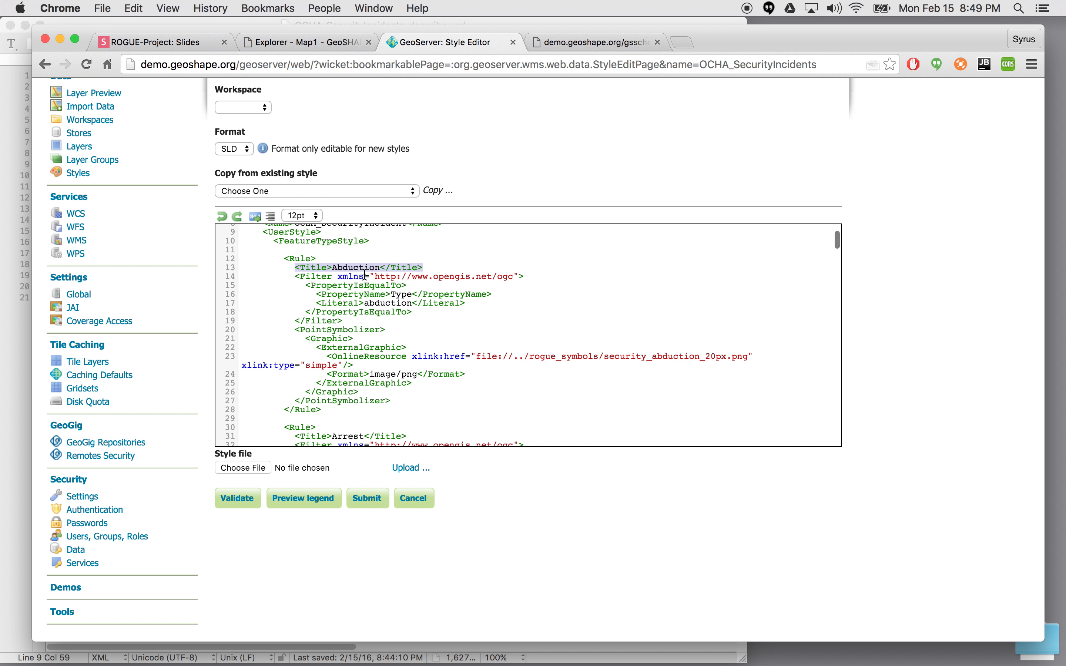
click(323, 42)
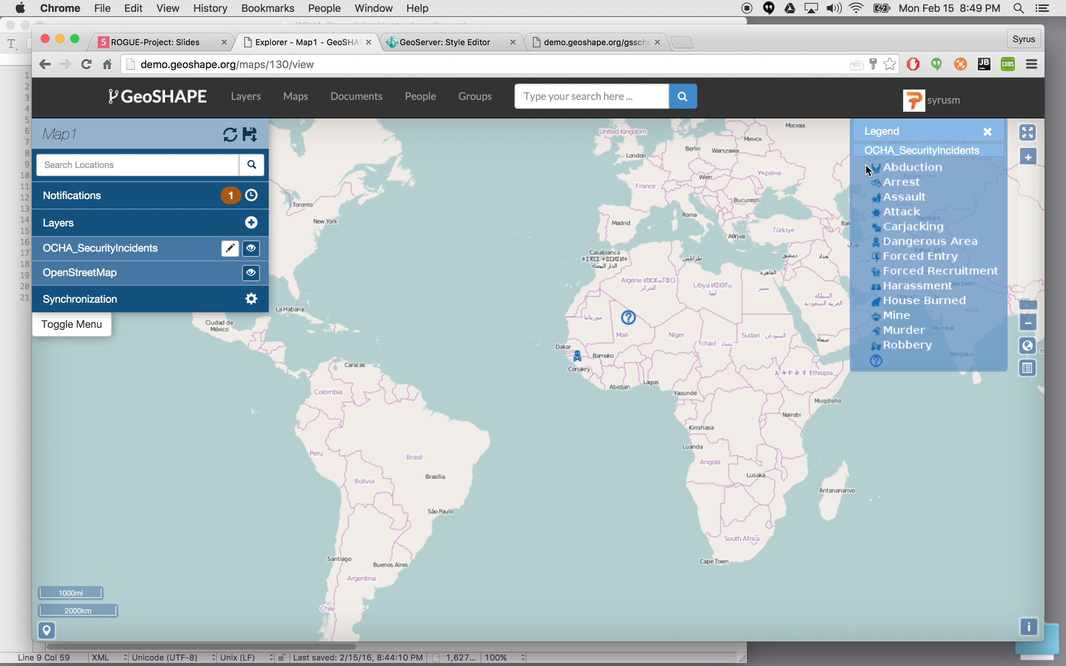
click(441, 44)
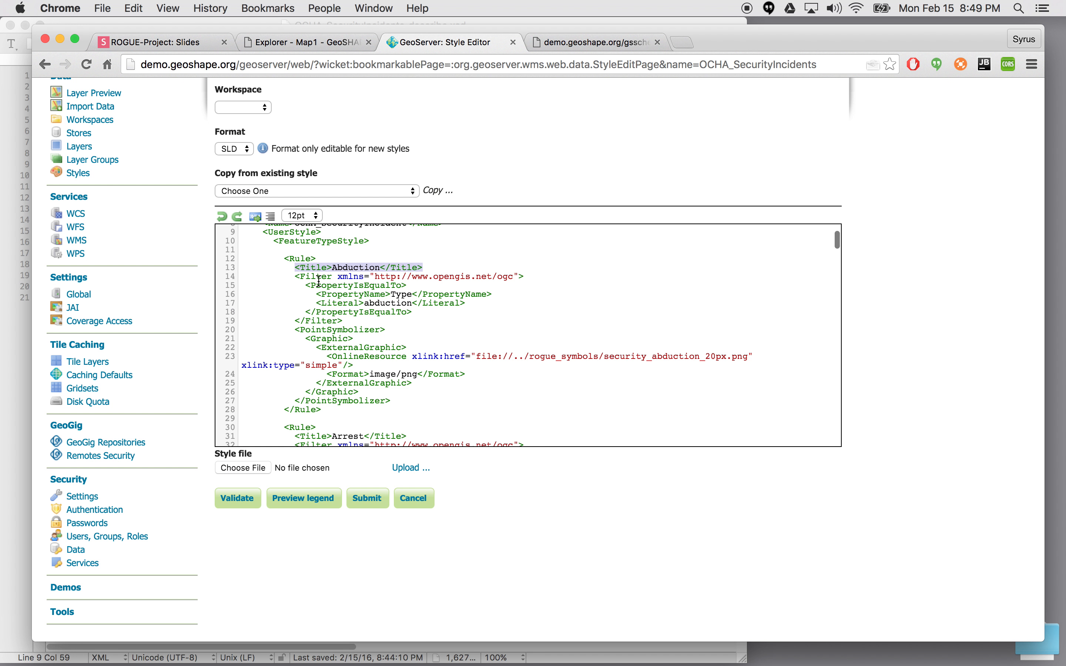
Highlight the PropertyIsEqualTo element, the Type property name and the abduction literal in the Abduction rule's filter
drag(309, 285, 406, 285)
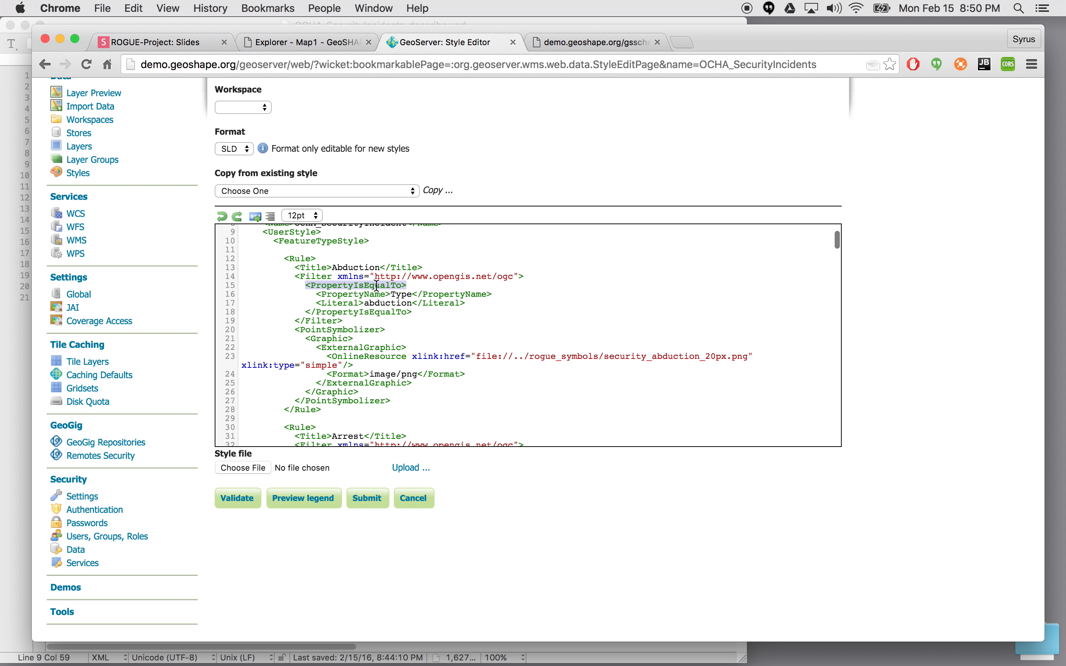
double_click(391, 286)
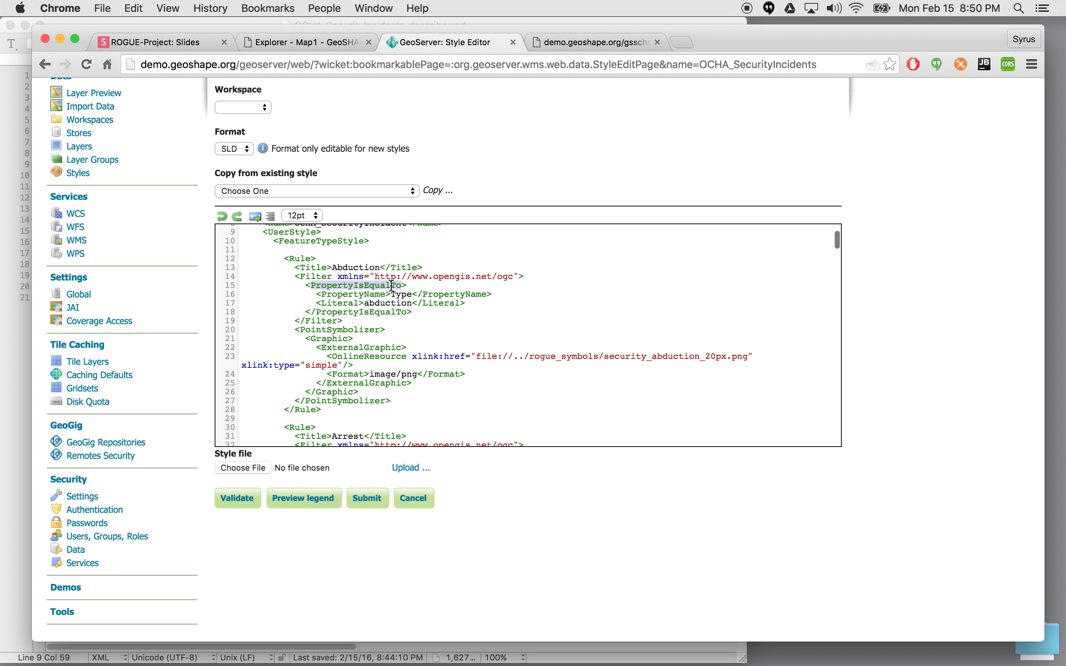
click(359, 300)
double_click(401, 295)
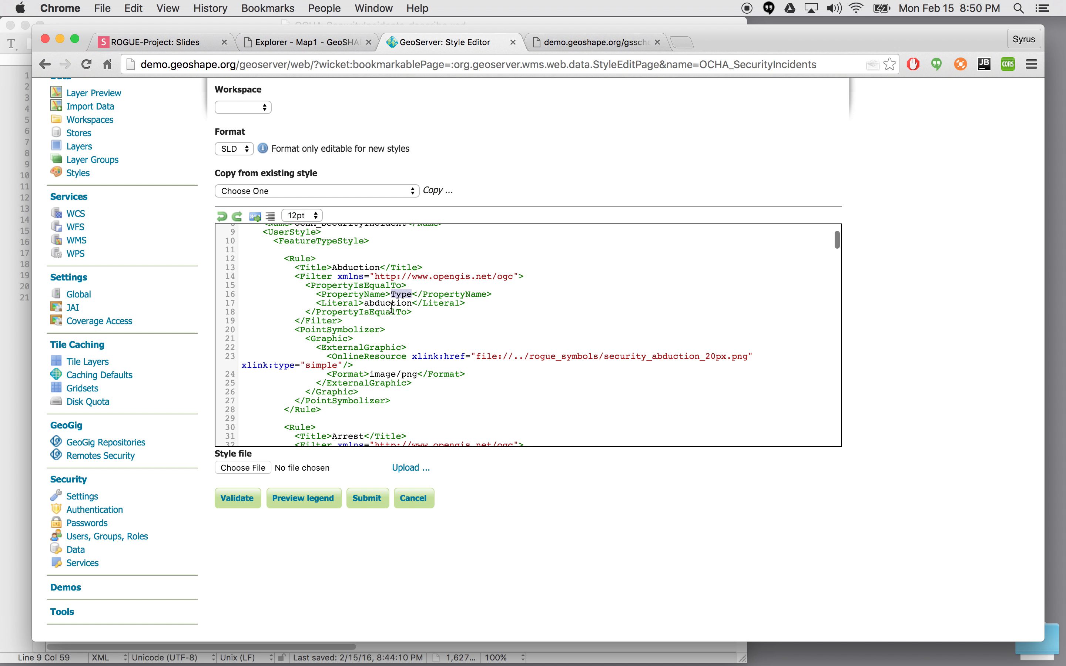
double_click(376, 286)
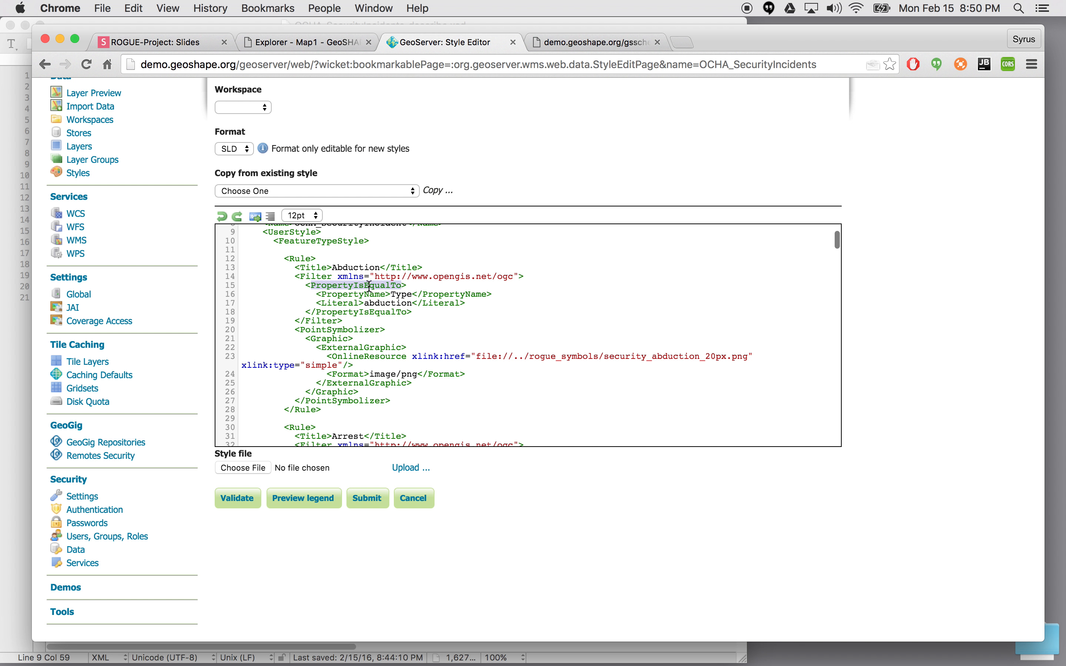
double_click(386, 304)
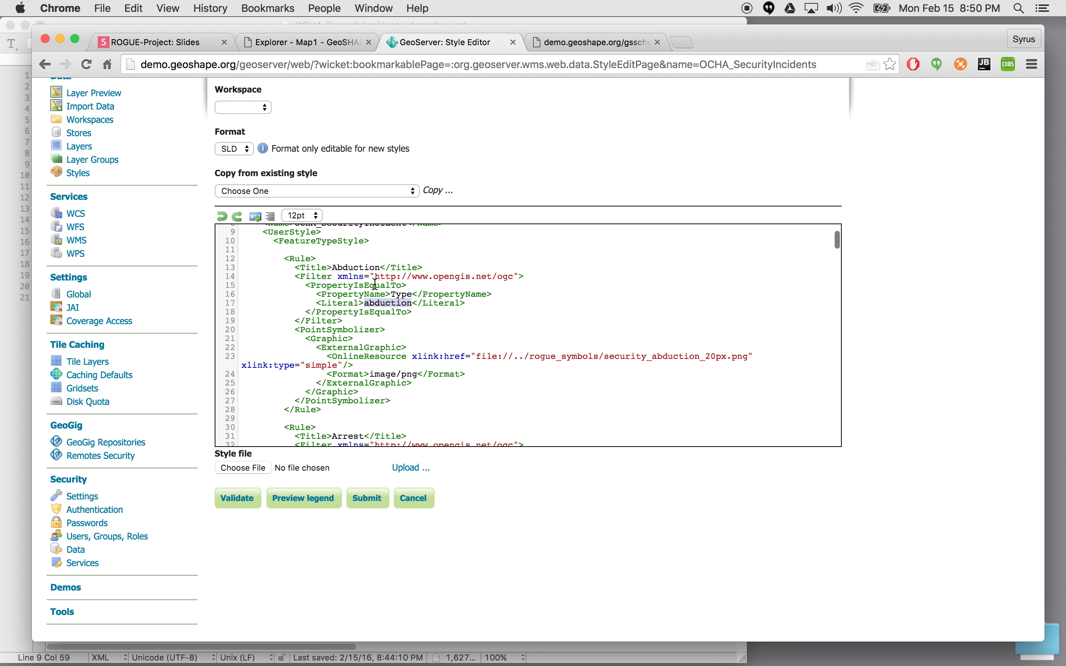
Highlight the Abduction rule's filter block from PropertyIsEqualTo through the closing Filter tag
drag(352, 321, 306, 285)
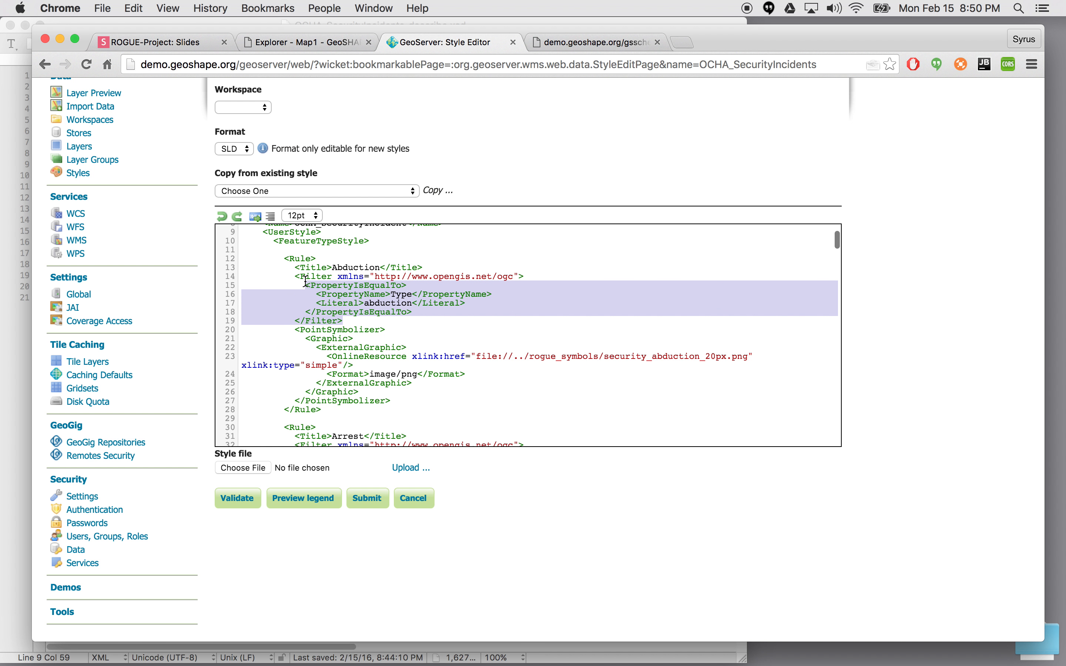
click(353, 321)
drag(344, 321, 254, 287)
scroll(400, 311, down, 1)
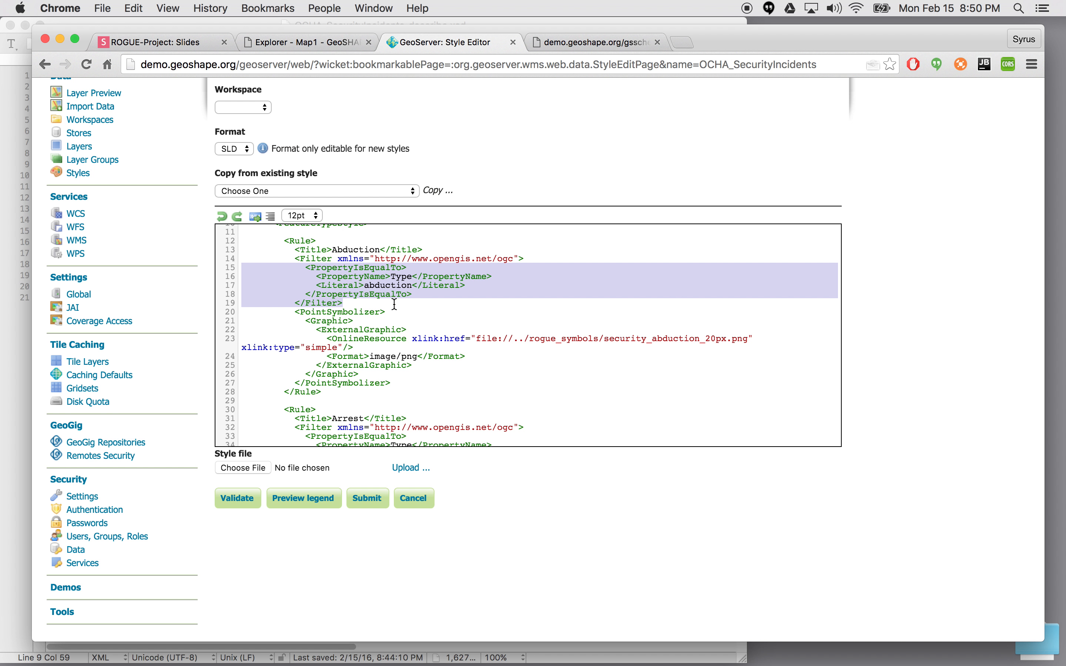
Highlight the Abduction rule's PointSymbolizer block and the parts of its image path, file://../rogue_symbols/security_abduction_20px.png
click(371, 317)
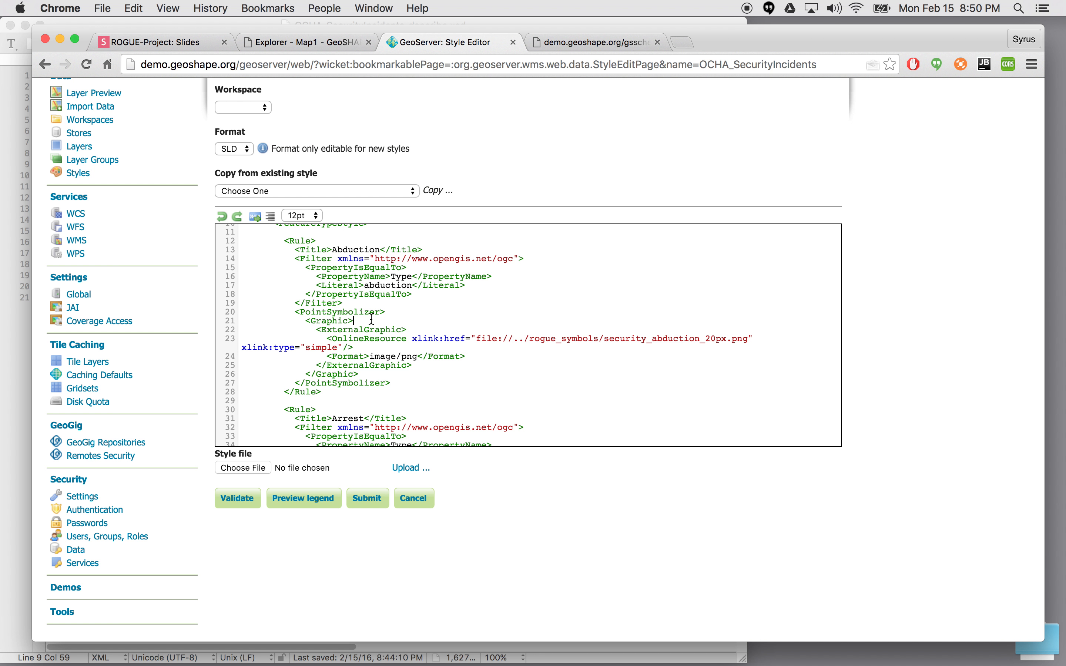
drag(410, 381, 244, 314)
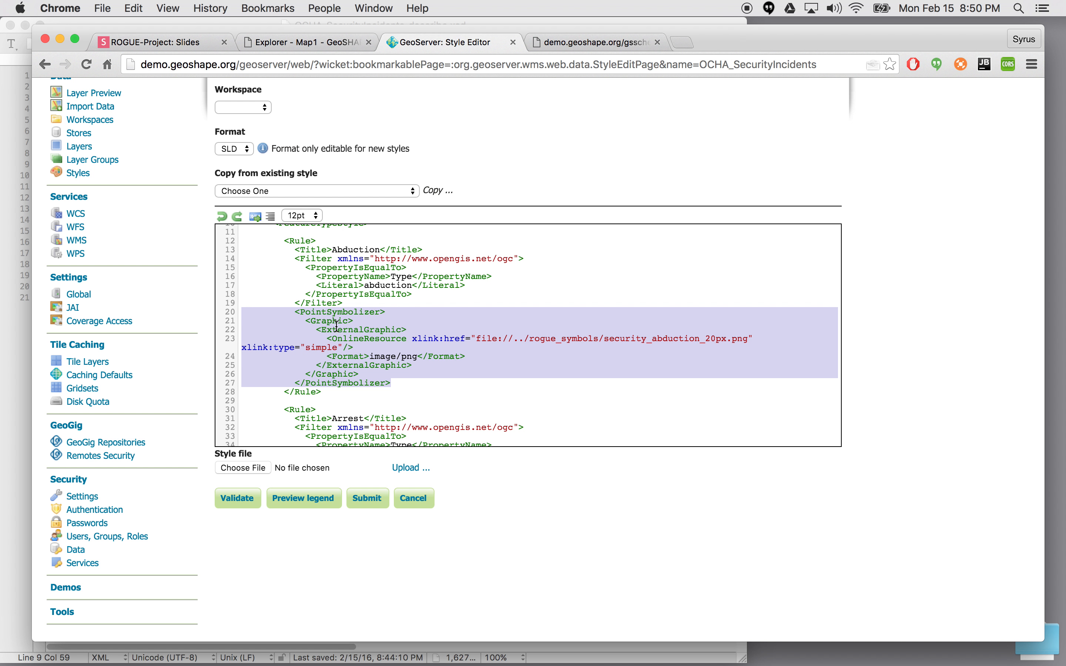
click(375, 342)
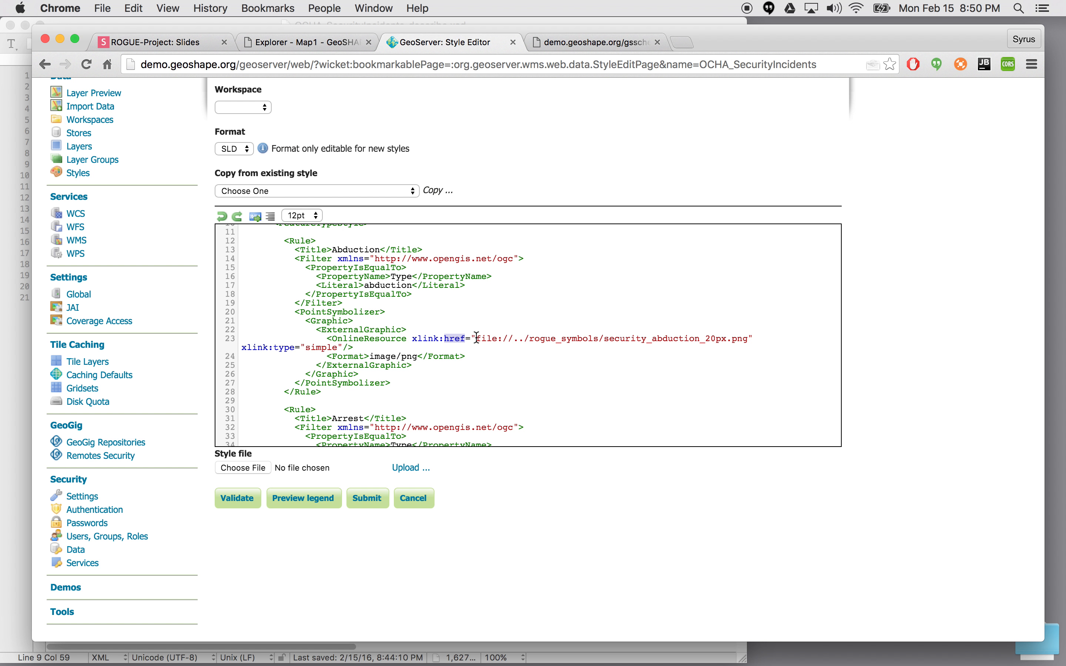
drag(476, 339, 746, 342)
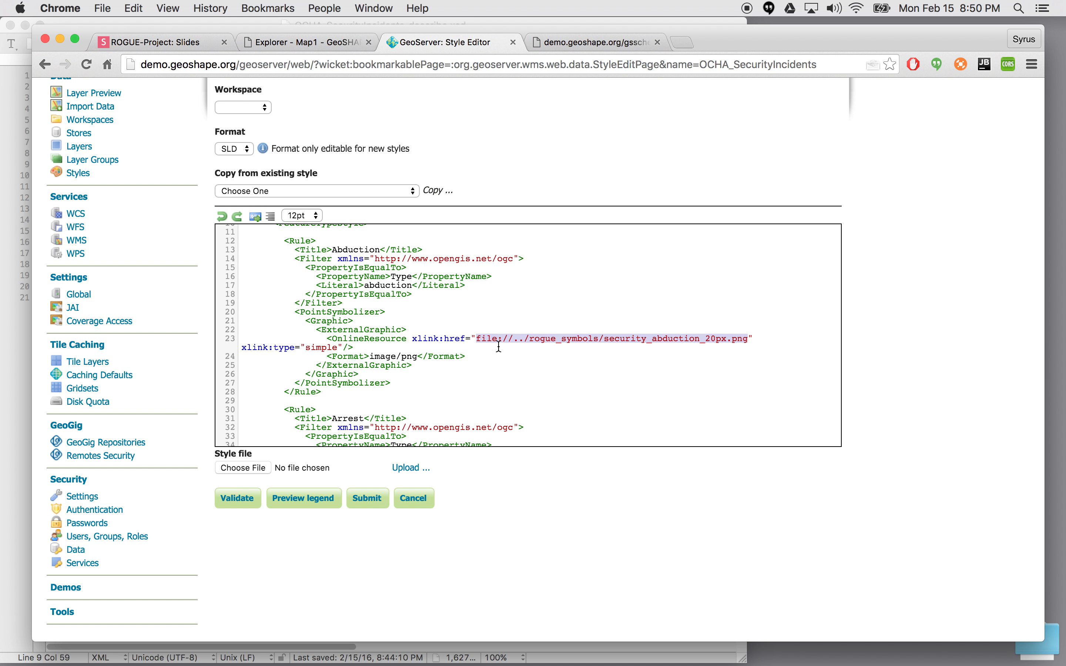
double_click(487, 339)
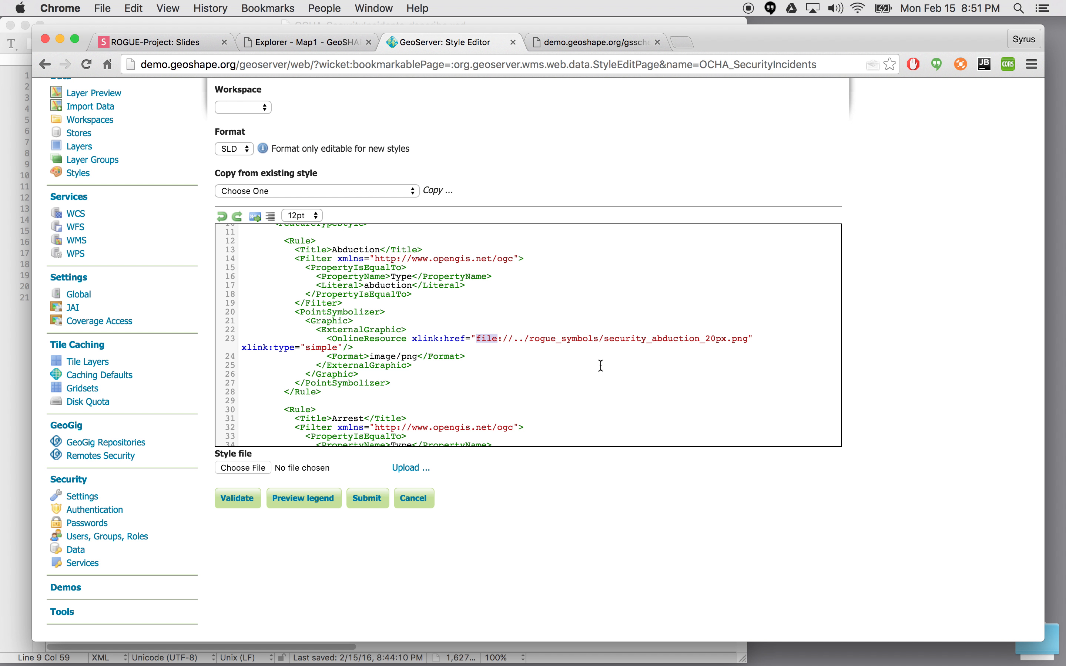
double_click(689, 338)
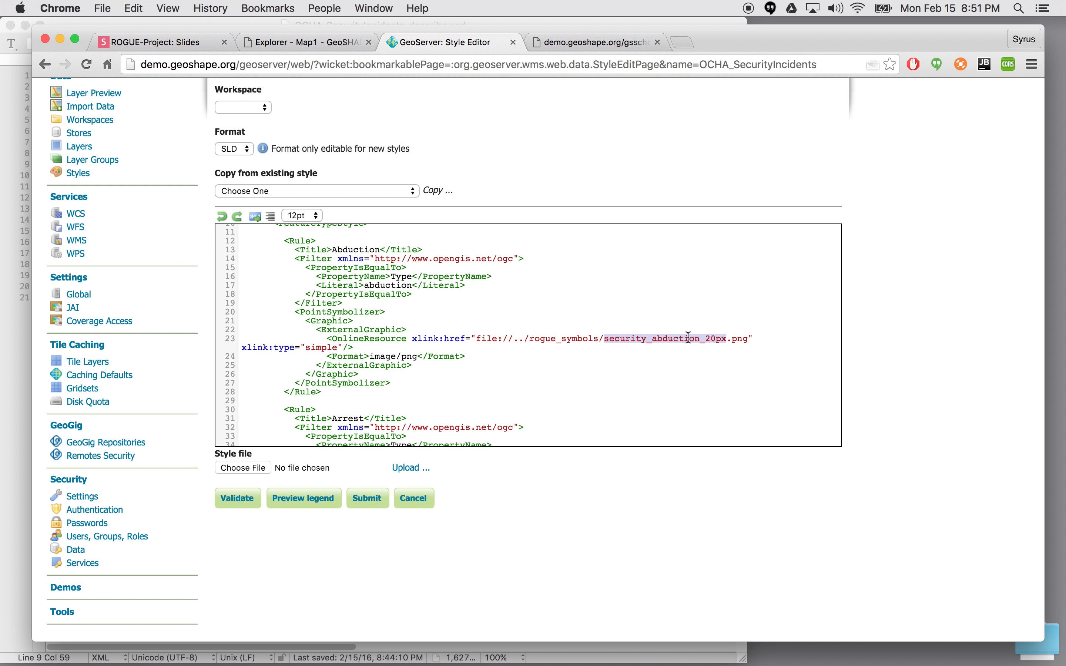
double_click(743, 338)
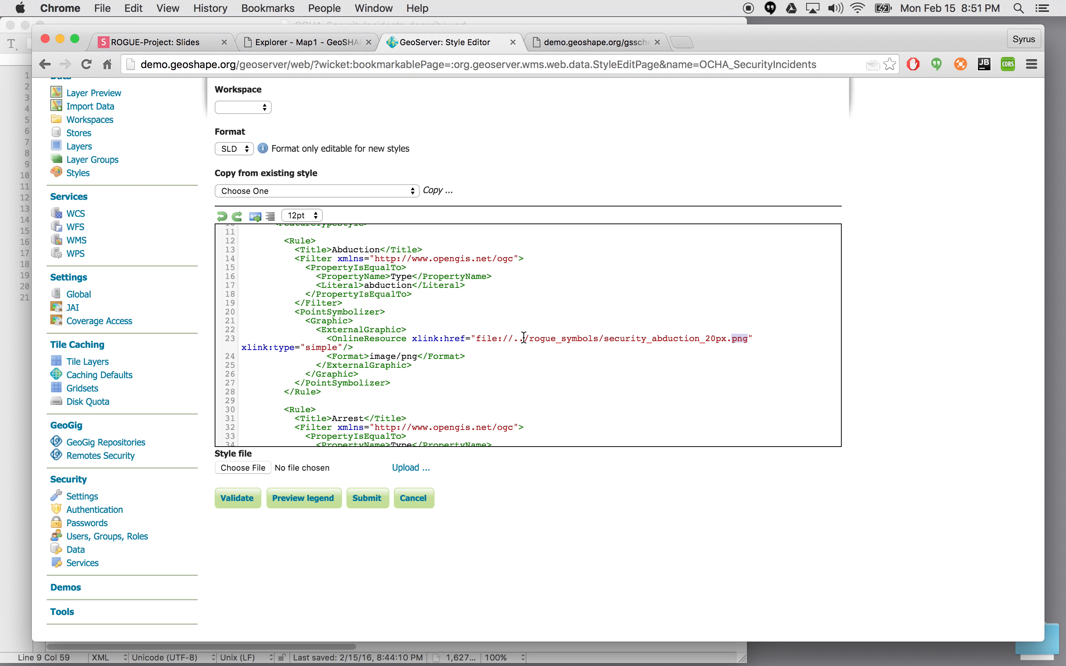
Compare the Abduction rule's Type property and abduction literal with the image name security_abduction_20px by highlighting each
scroll(488, 348, down, 3)
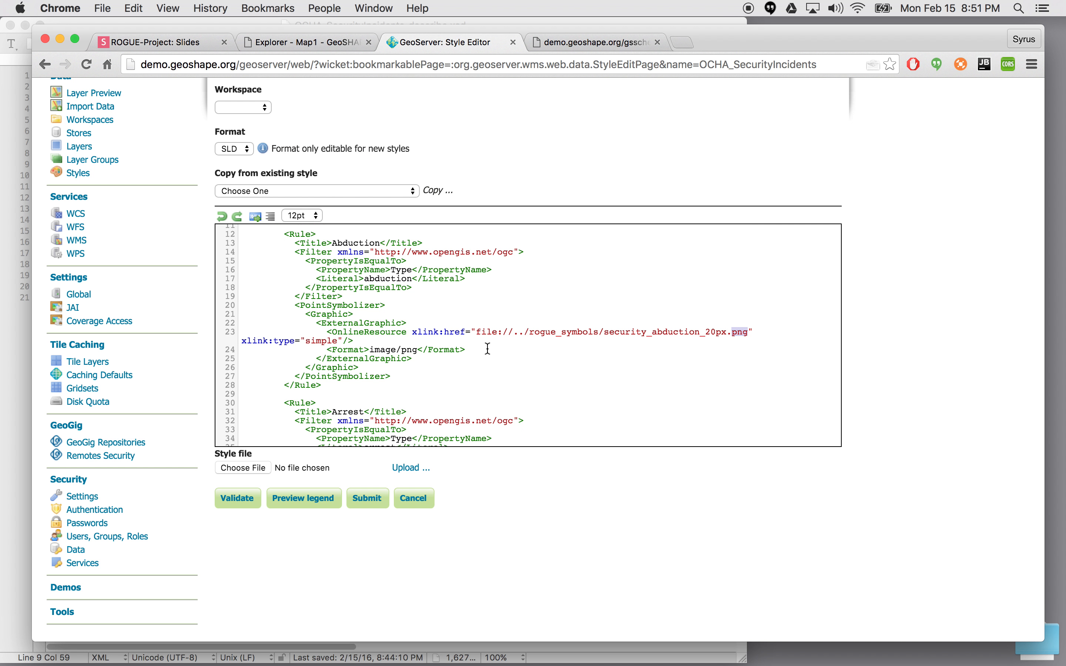
scroll(484, 293, up, 3)
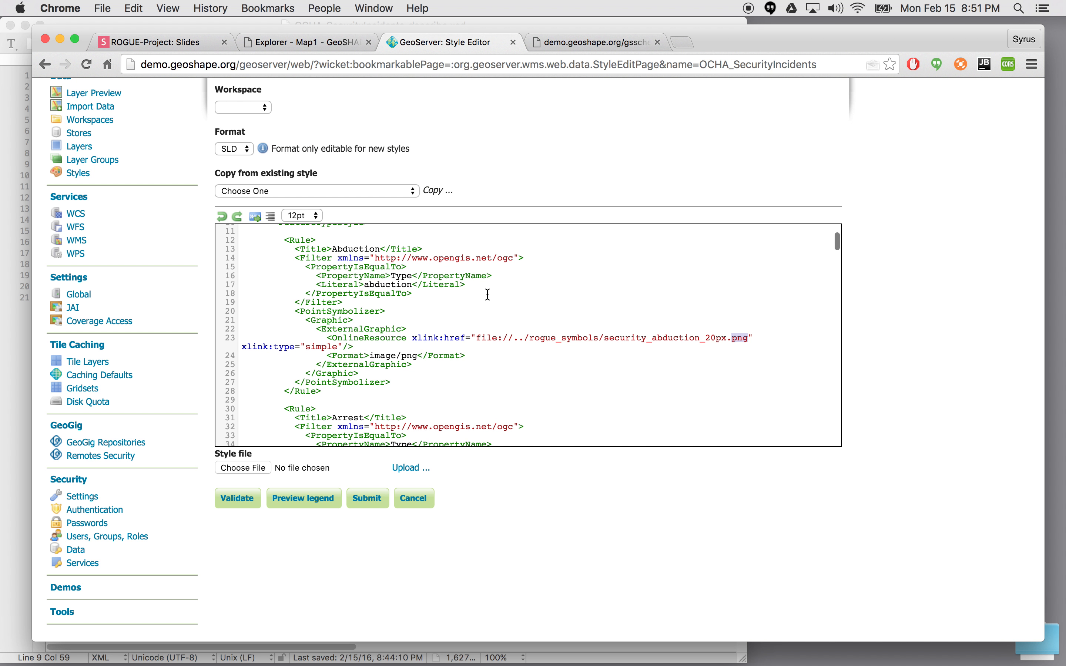
double_click(400, 276)
double_click(396, 285)
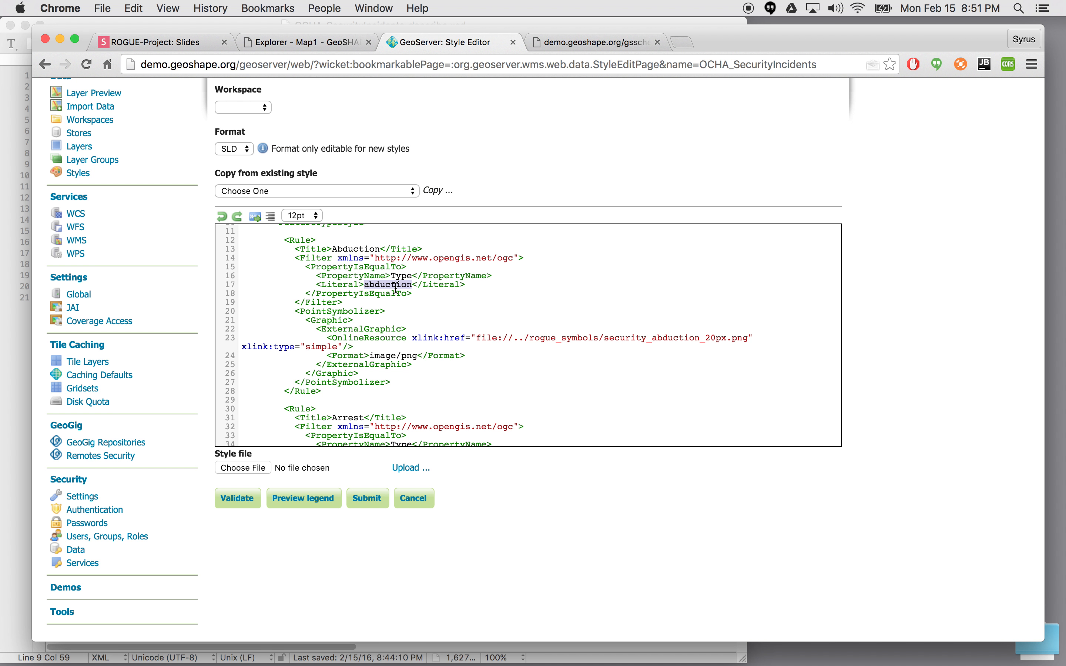
double_click(684, 338)
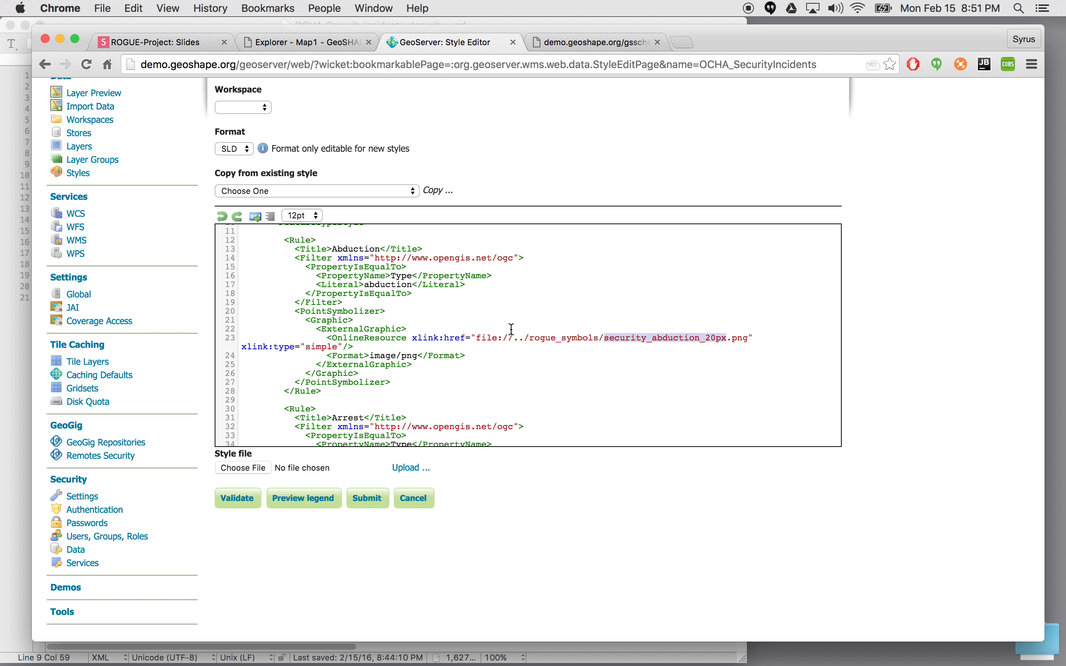
Review the Arrest rule by highlighting its whole block and its arrest literal, comparing it with the Map1 legend
scroll(511, 329, down, 5)
scroll(510, 329, down, 2)
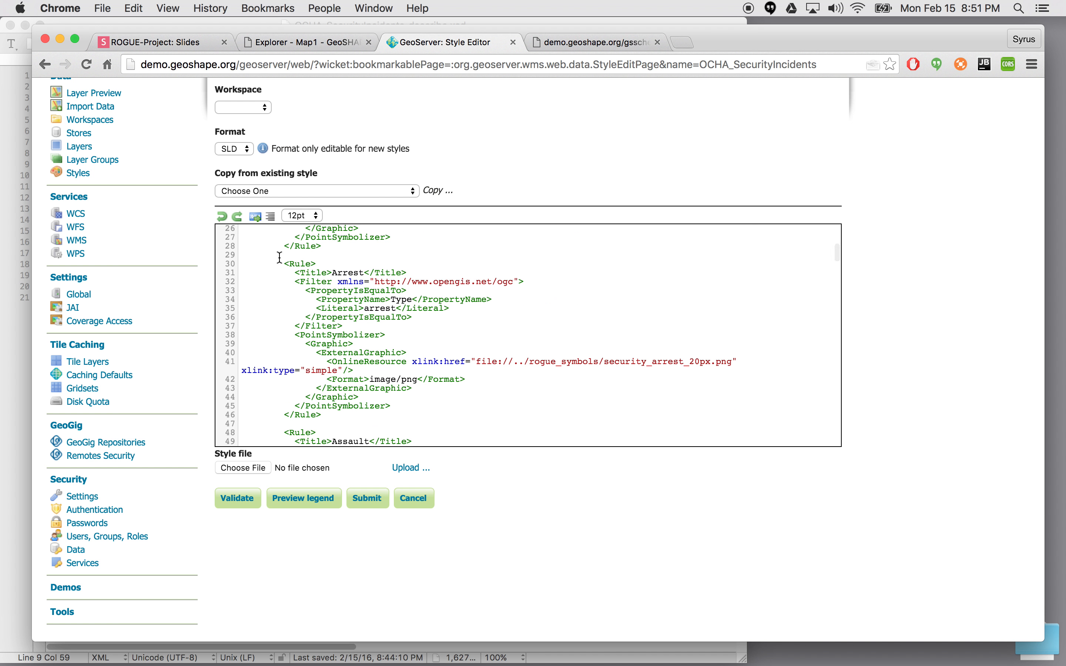
drag(243, 265, 243, 423)
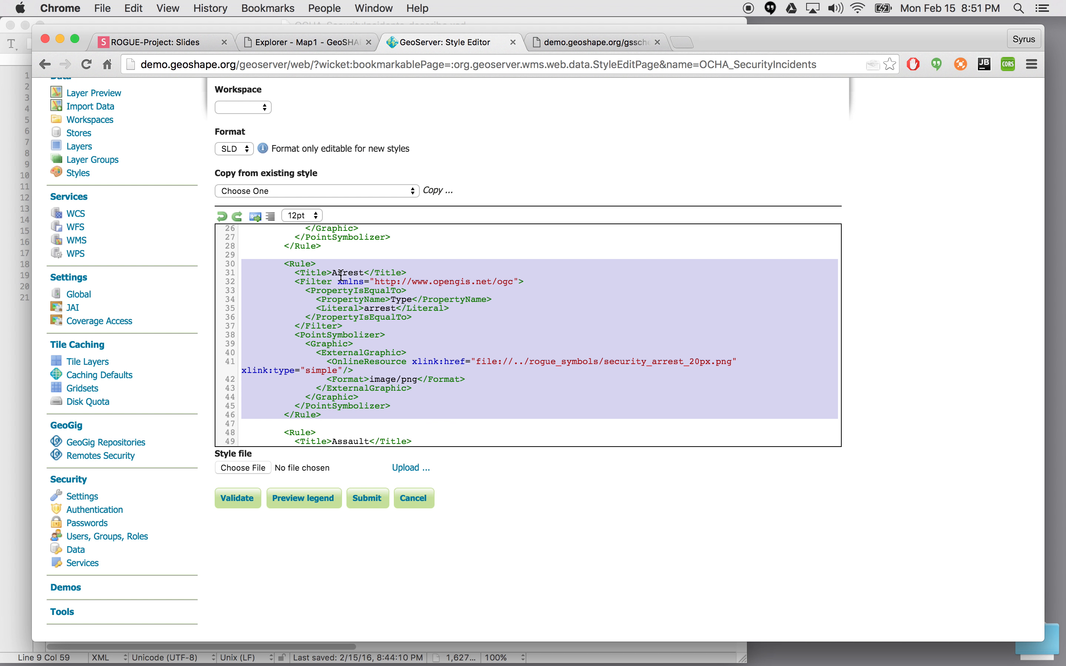
click(344, 43)
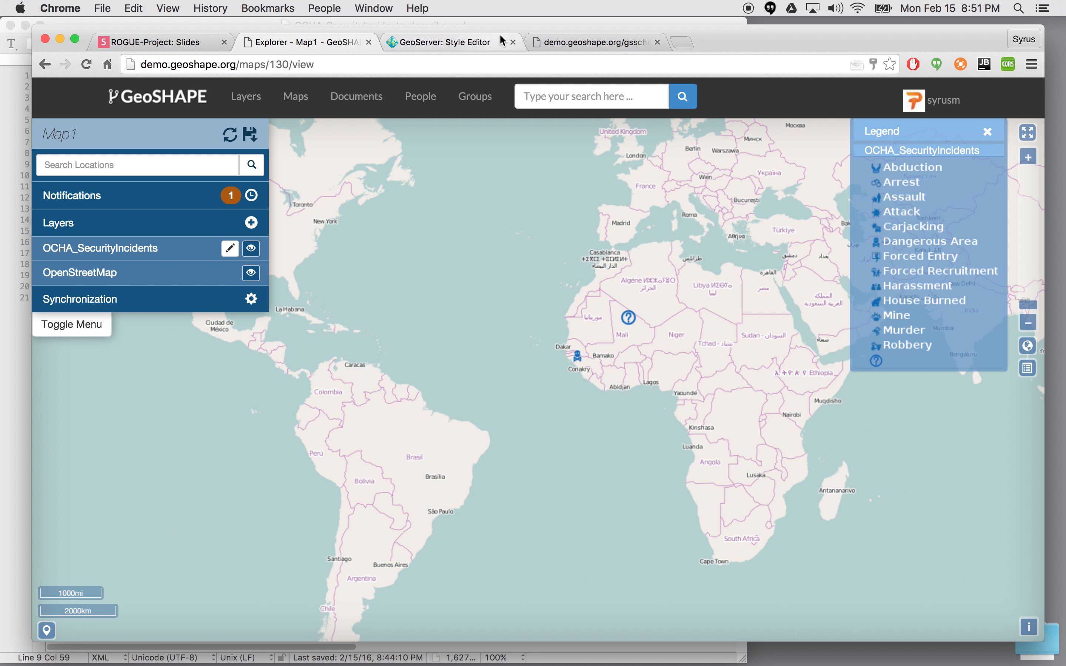
click(445, 42)
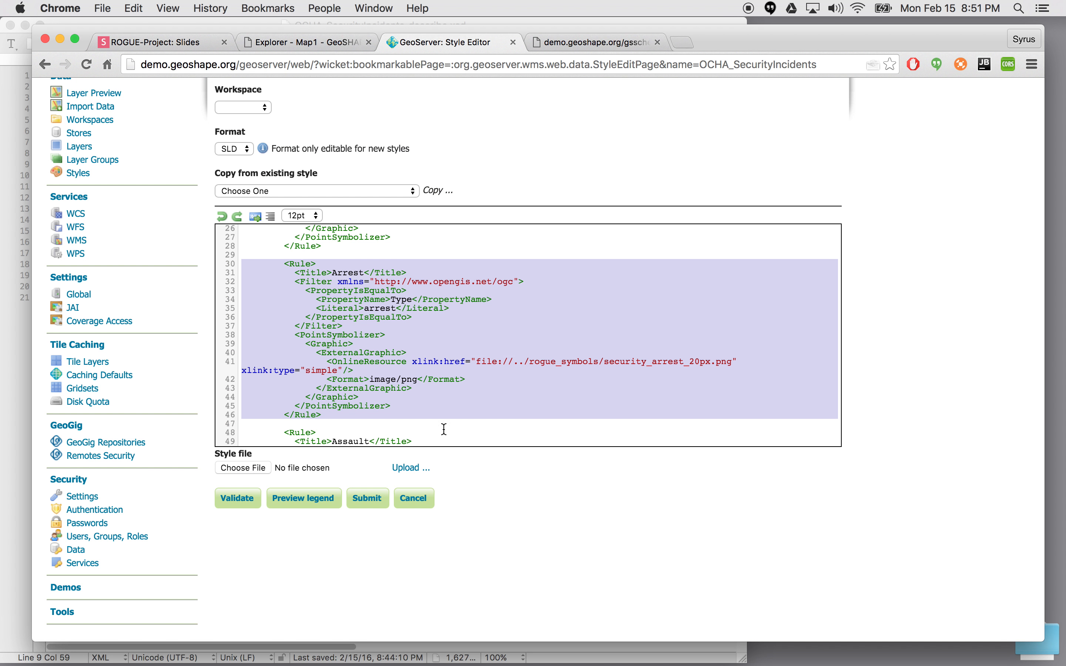
scroll(407, 400, down, 3)
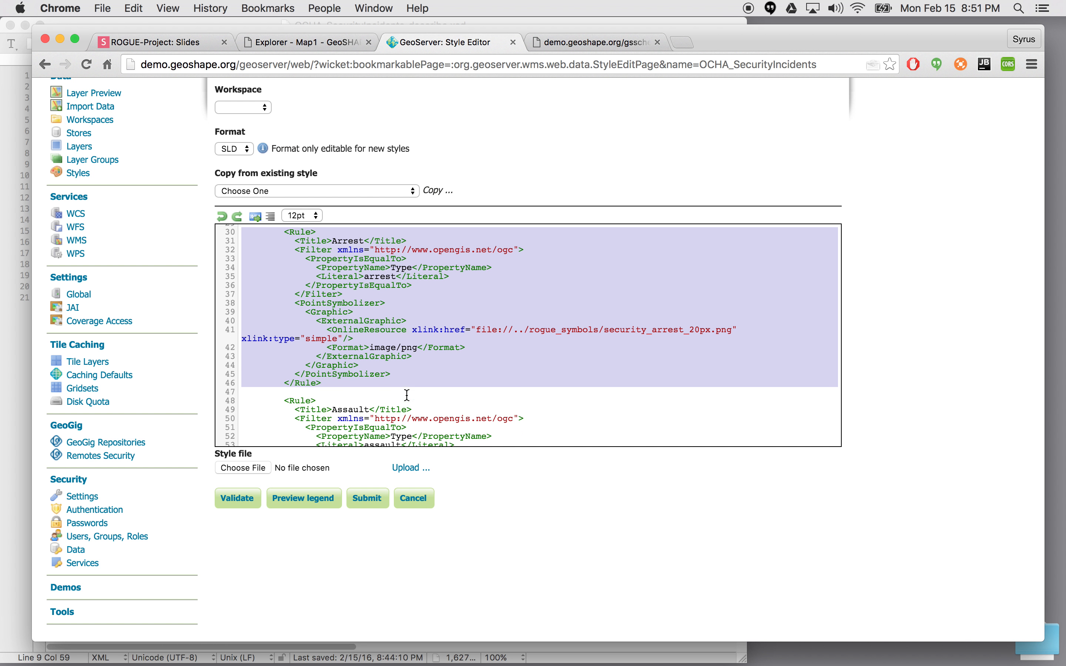
double_click(402, 266)
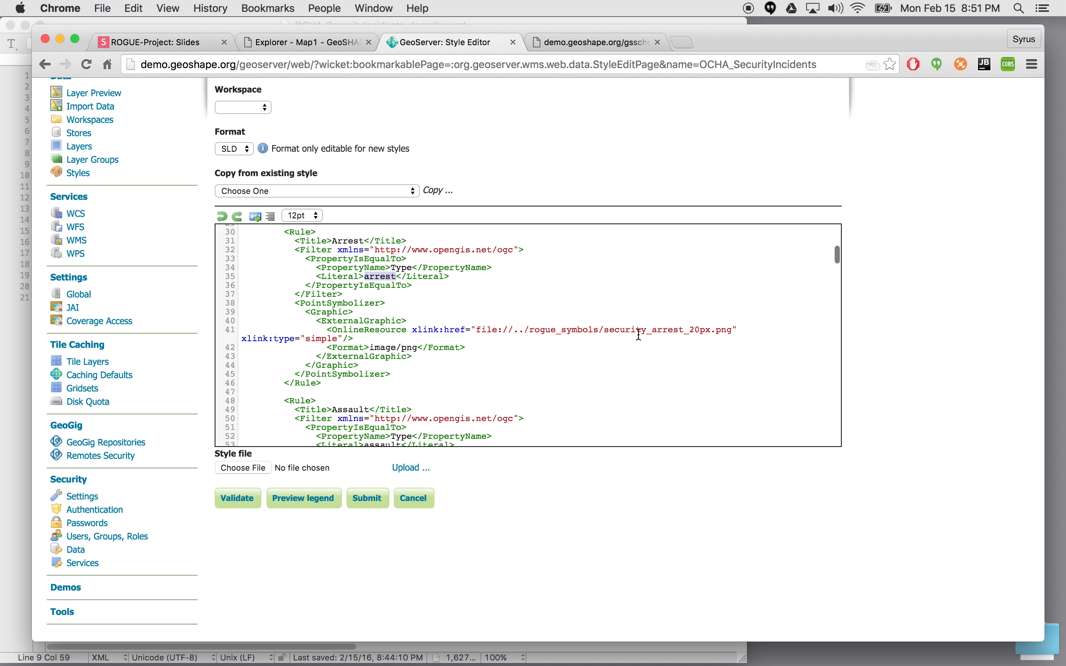
Look through the remaining incident rules and highlight the Default Case comment after the Robbery rule
scroll(466, 371, down, 10)
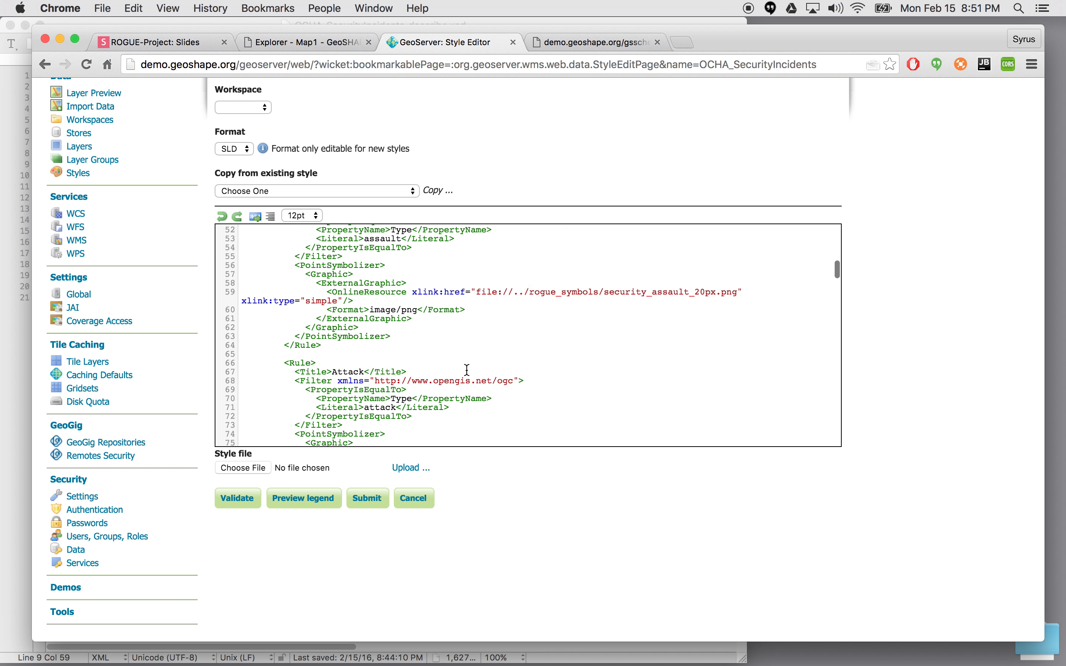
scroll(466, 371, down, 20)
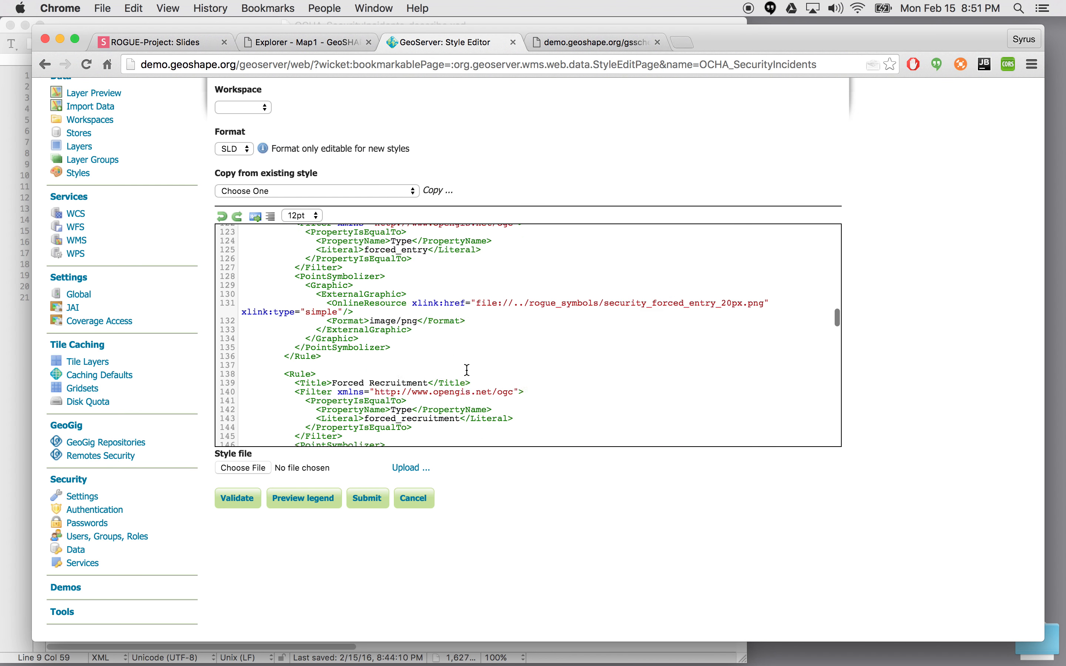
scroll(467, 371, down, 20)
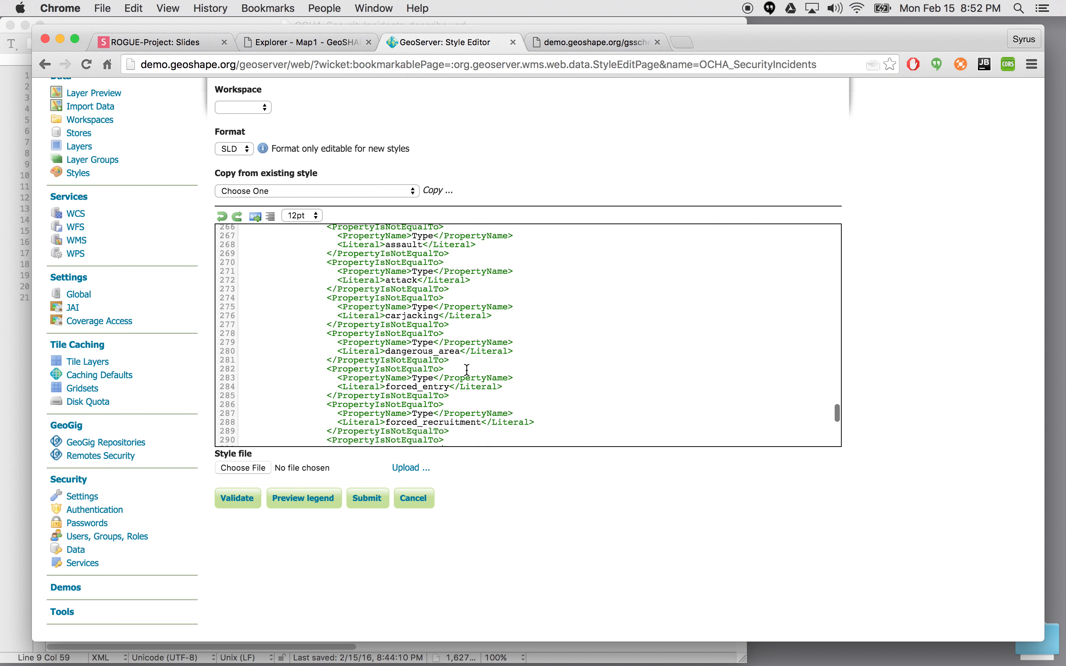
scroll(468, 370, up, 20)
scroll(467, 370, down, 5)
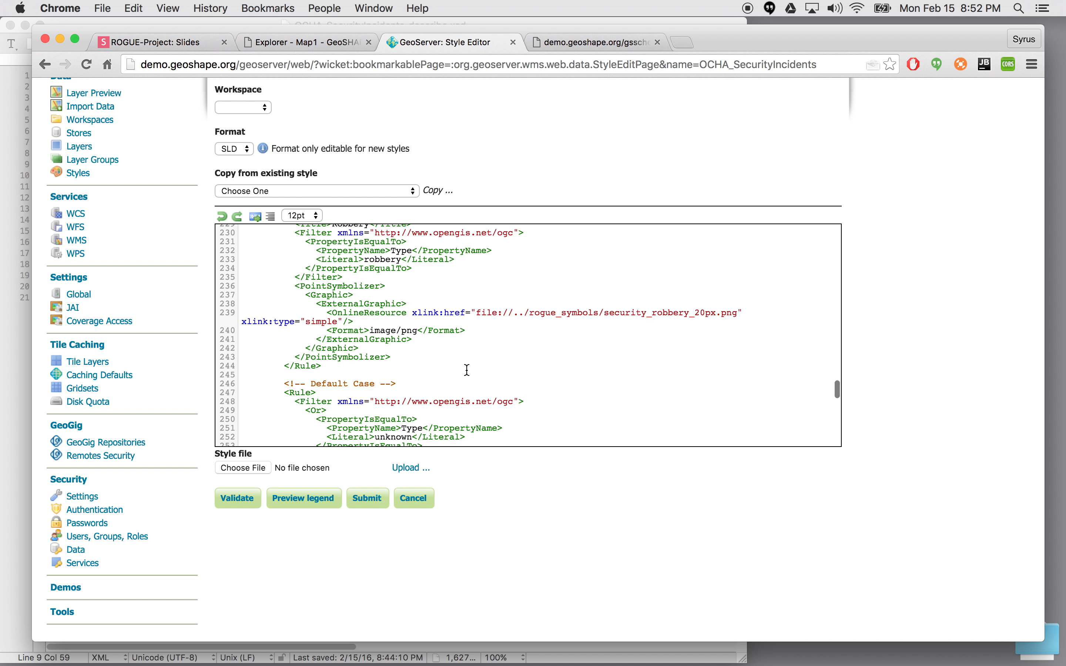
scroll(467, 370, down, 2)
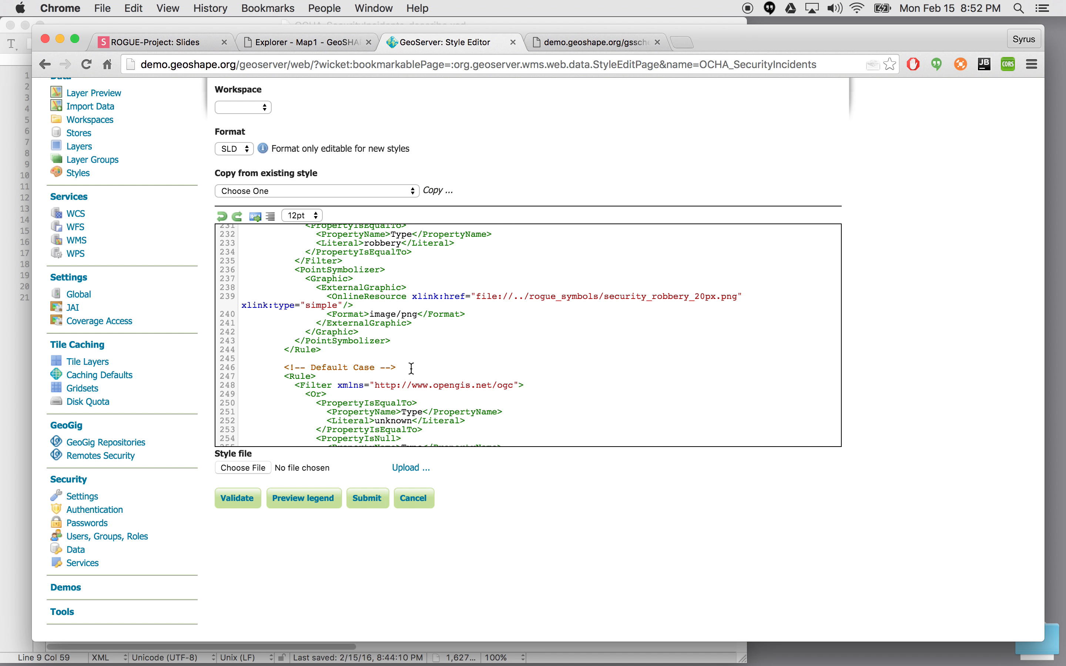
drag(397, 368, 281, 360)
scroll(429, 354, down, 3)
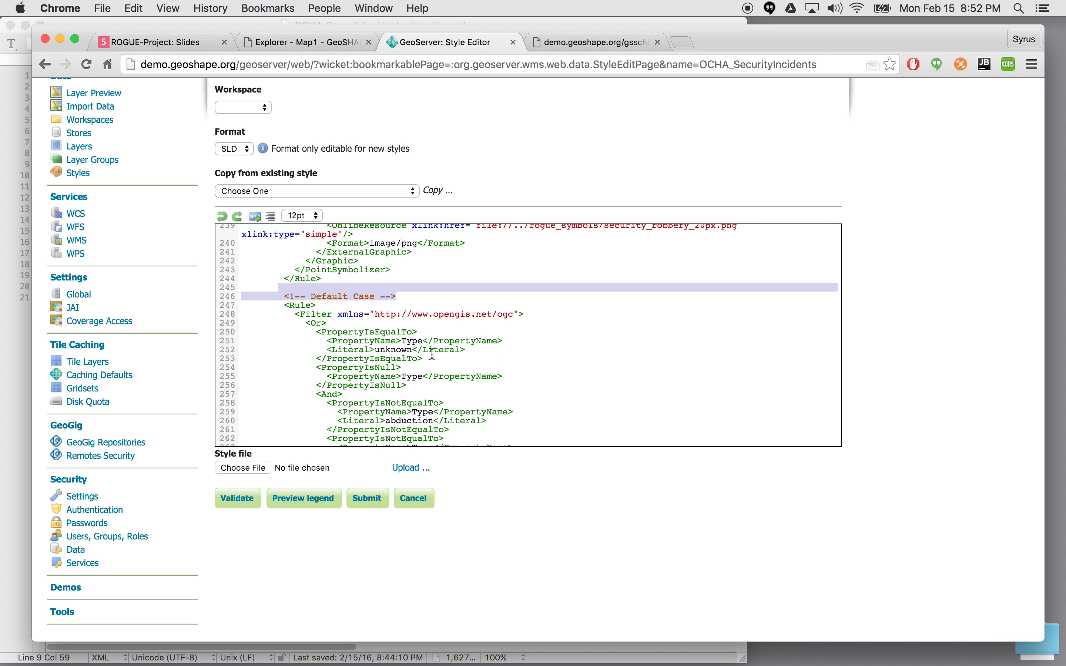
Highlight the Type property name and the unknown literal in the default rule's first condition
click(413, 339)
double_click(413, 340)
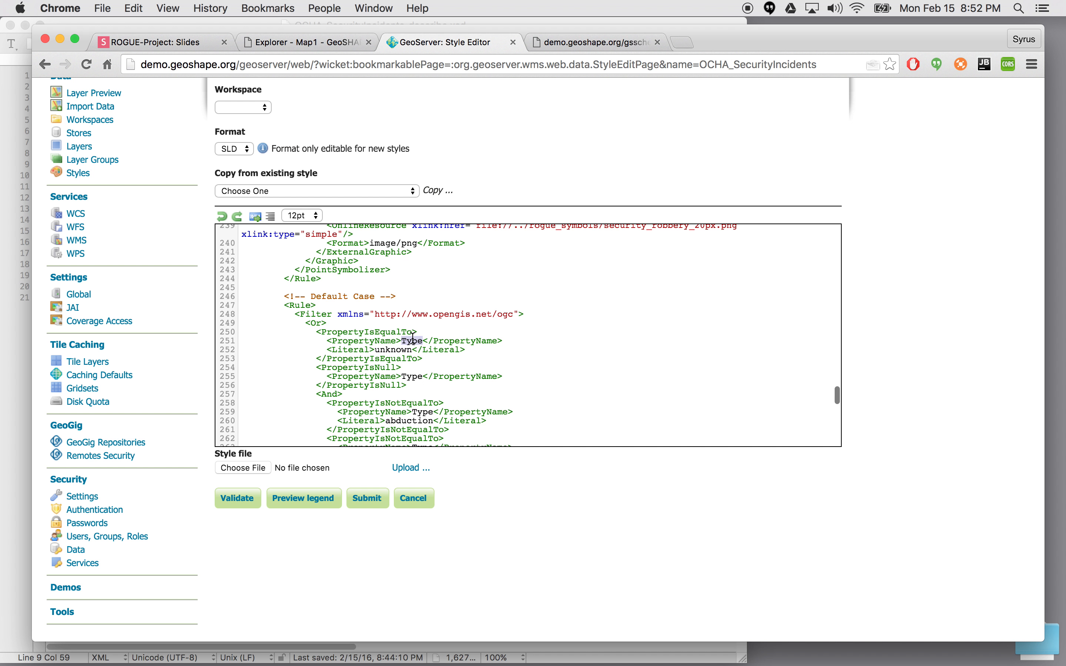
double_click(394, 349)
scroll(442, 353, down, 2)
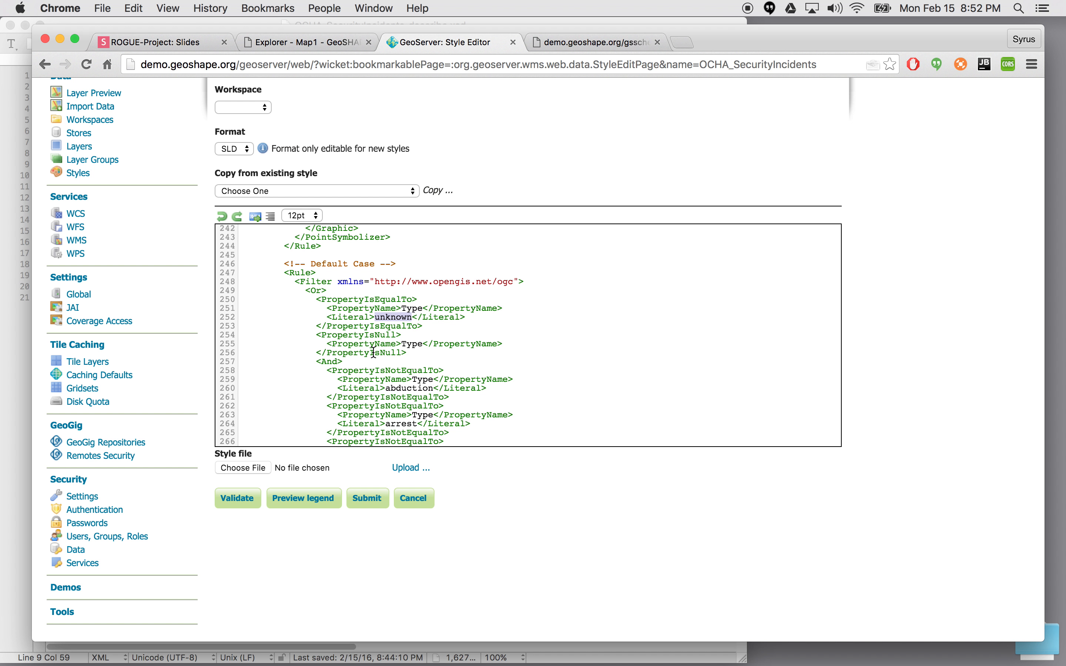
Review the default rule's PropertyIsNotEqualTo conditions by highlighting the first one, and highlight the unknown_20px image name in its symbolizer
scroll(374, 352, down, 2)
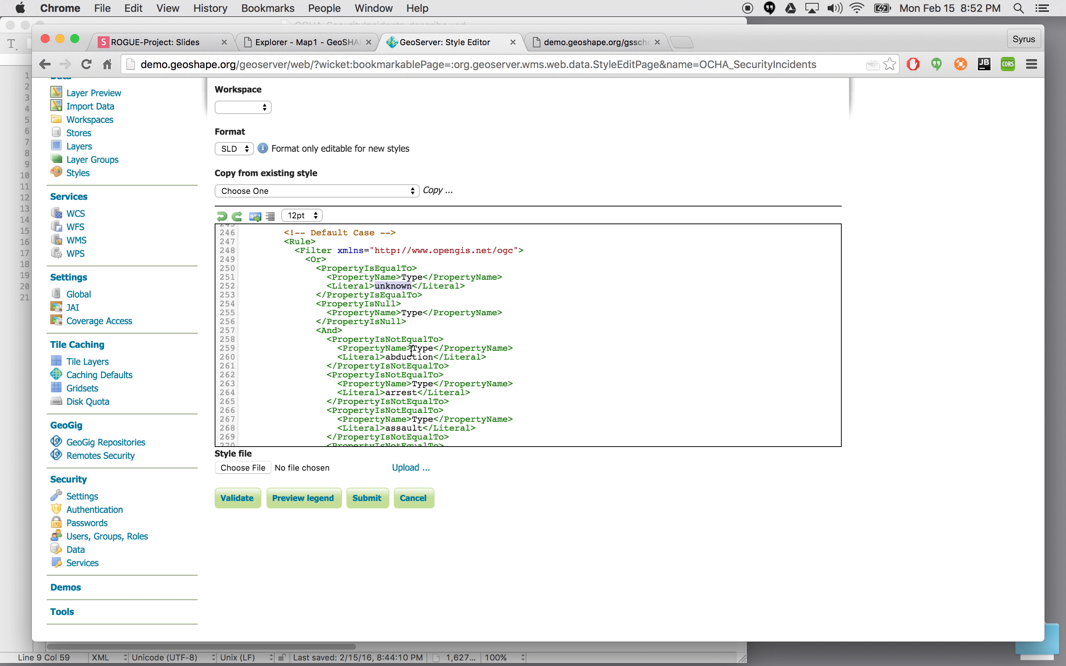
drag(328, 342, 382, 347)
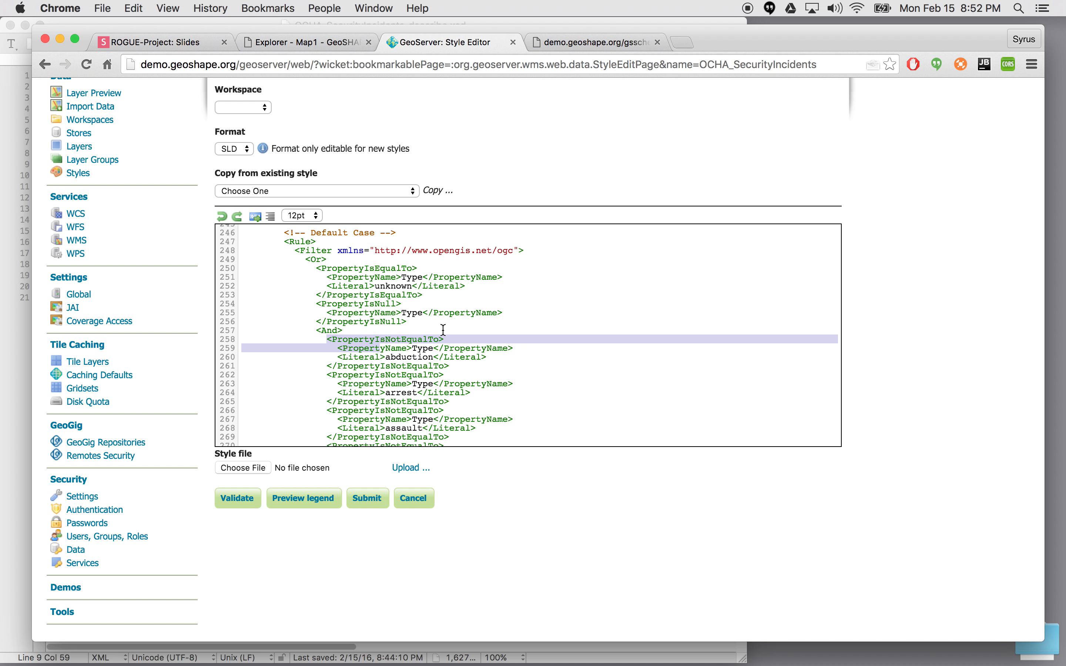
scroll(444, 330, up, 2)
scroll(436, 302, down, 15)
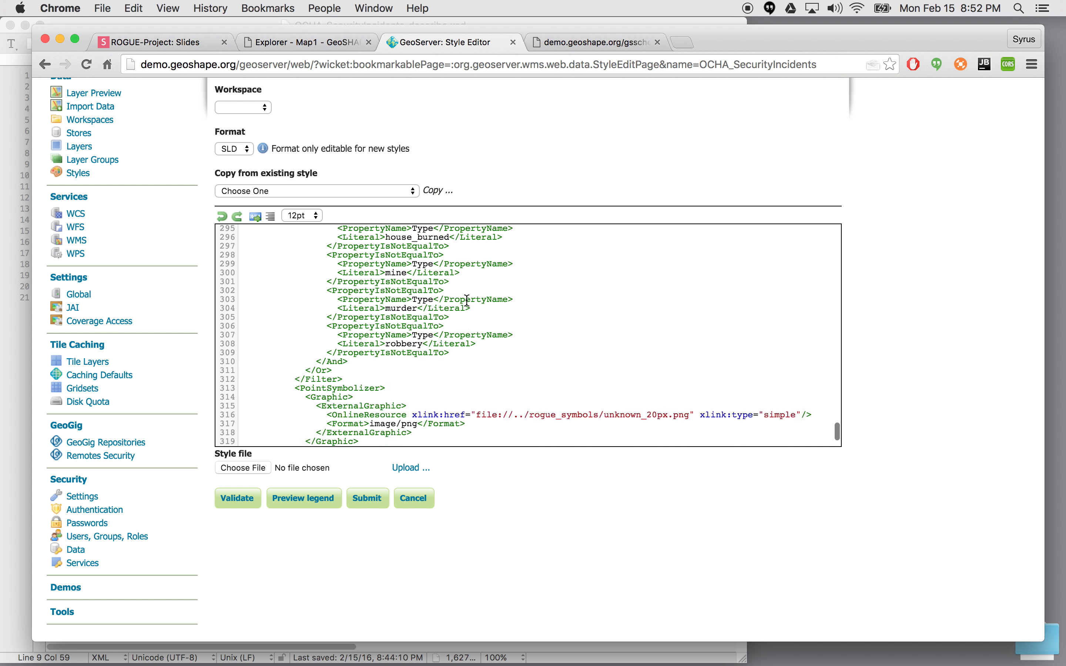
scroll(467, 301, down, 5)
double_click(623, 276)
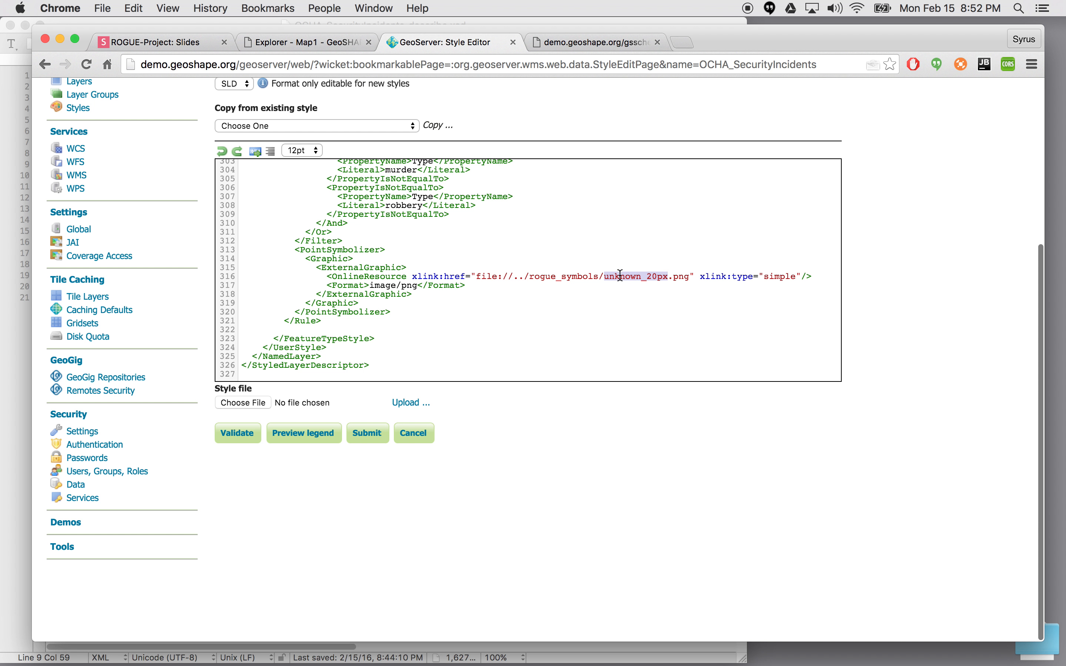
Compare the default rule's icon with the Map1 legend, and return to the Default Case filter in the style code
click(318, 42)
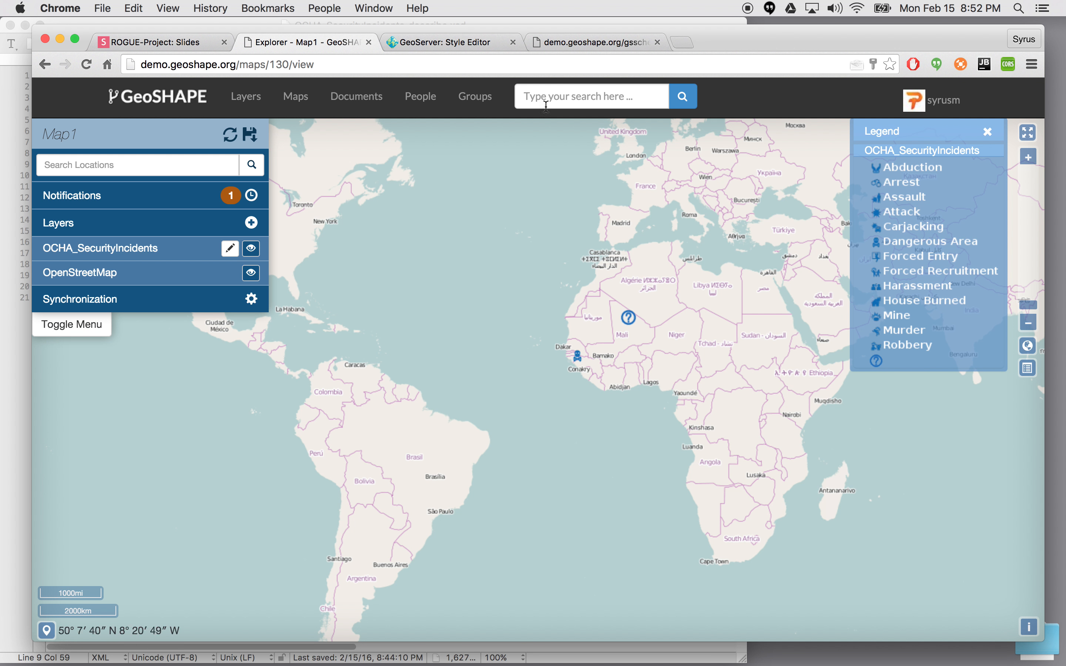
click(468, 42)
scroll(485, 247, up, 15)
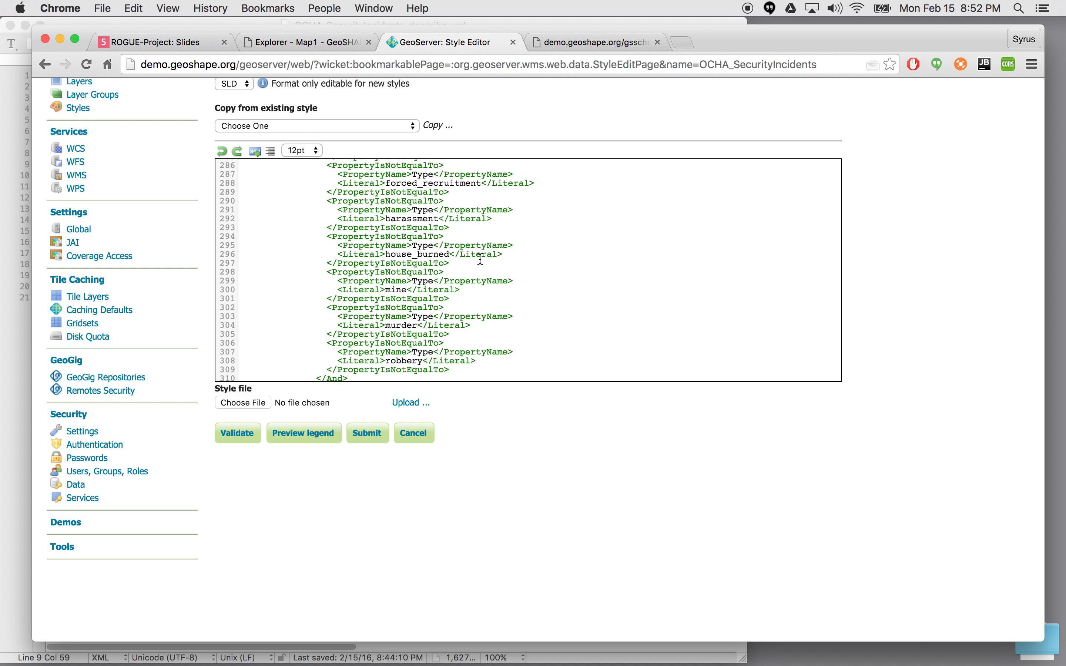
scroll(481, 259, up, 1)
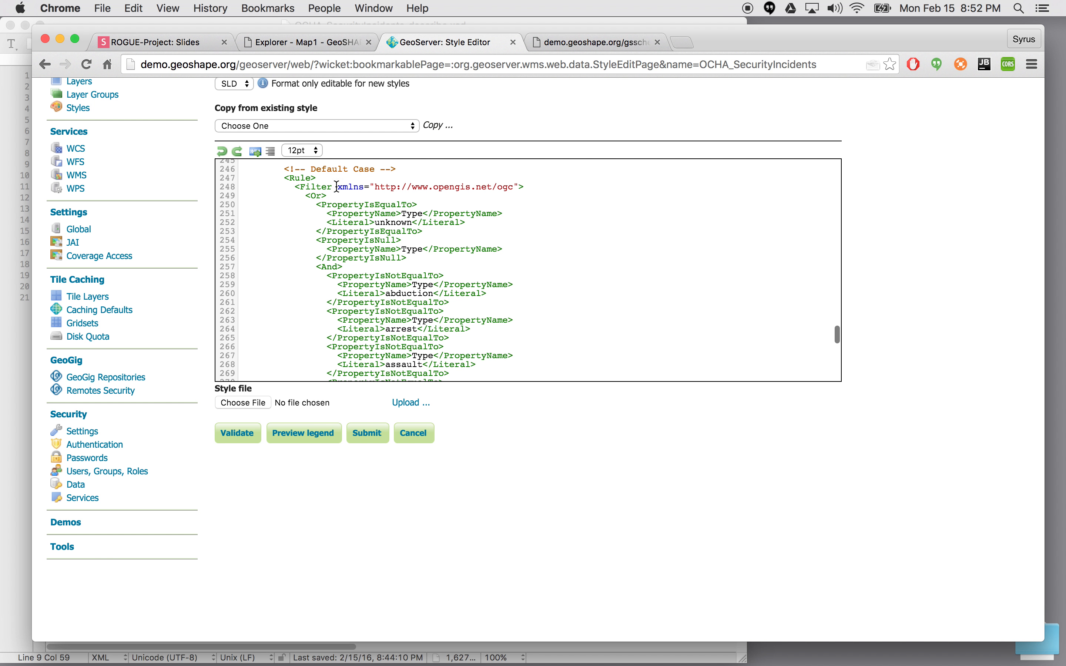
scroll(318, 265, up, 2)
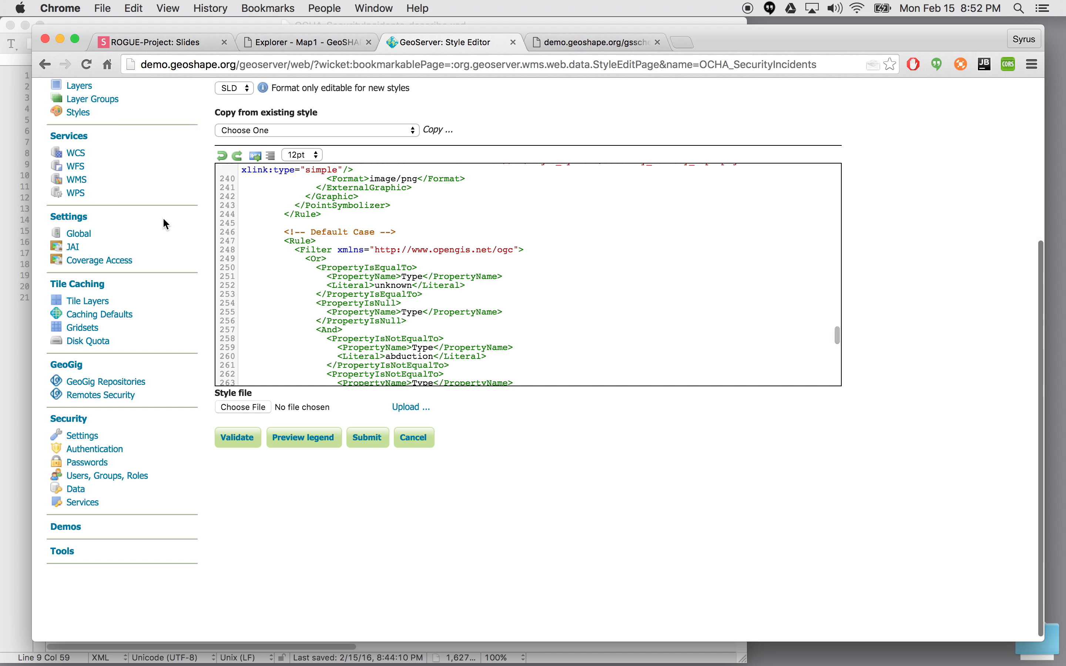
scroll(162, 217, up, 5)
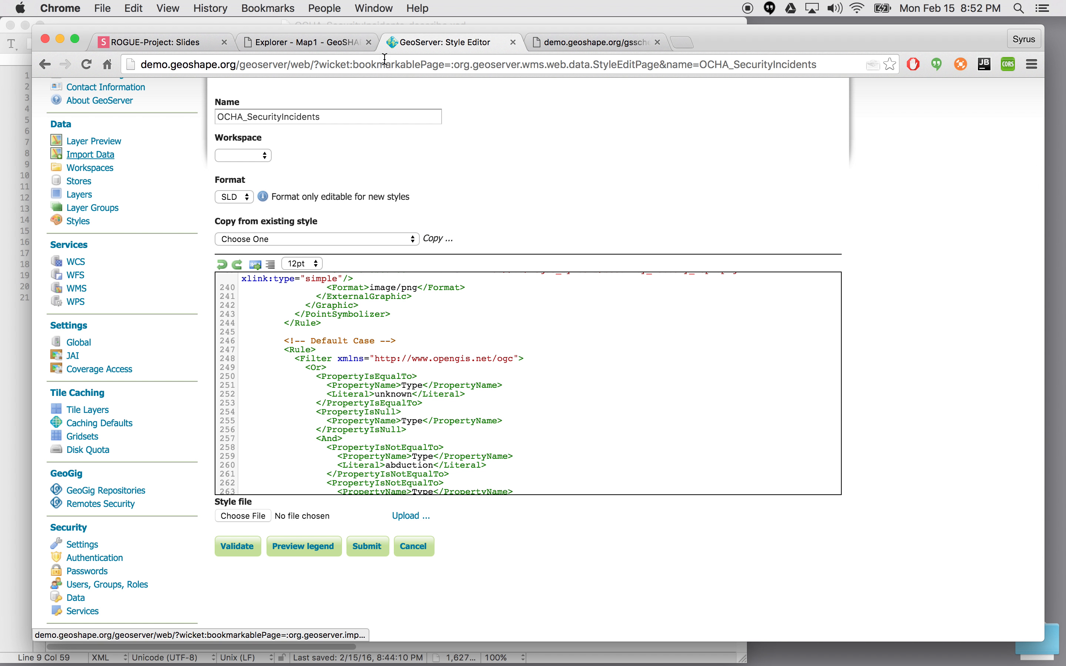
Add the incidentes_od3 layer from Local Geoserver to Map1, filtering the available layers by od3
click(309, 41)
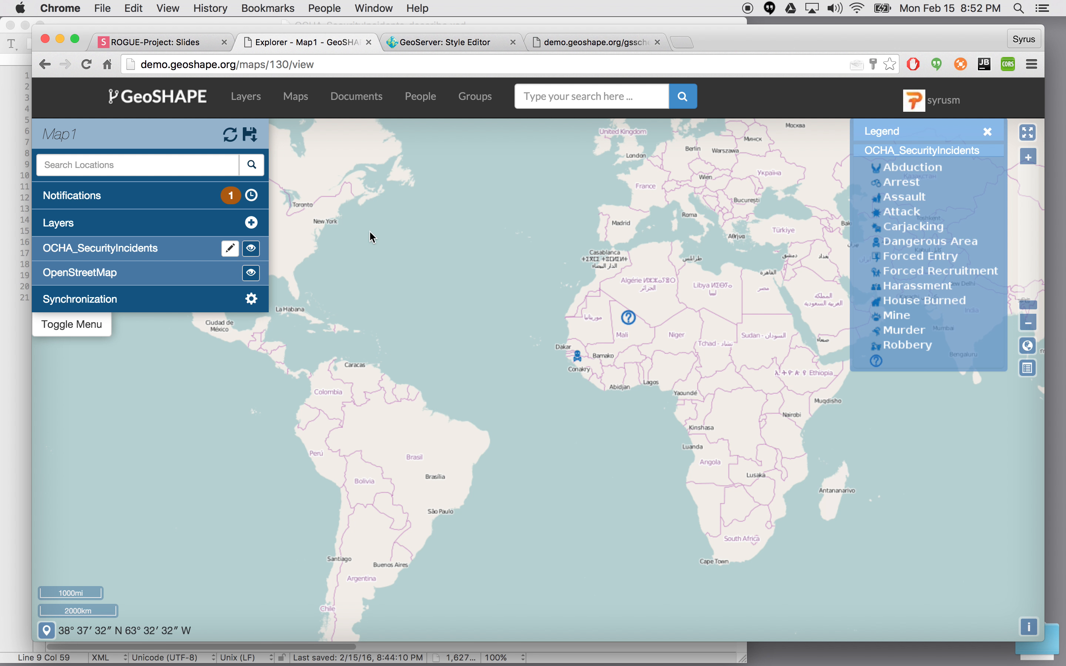
click(252, 222)
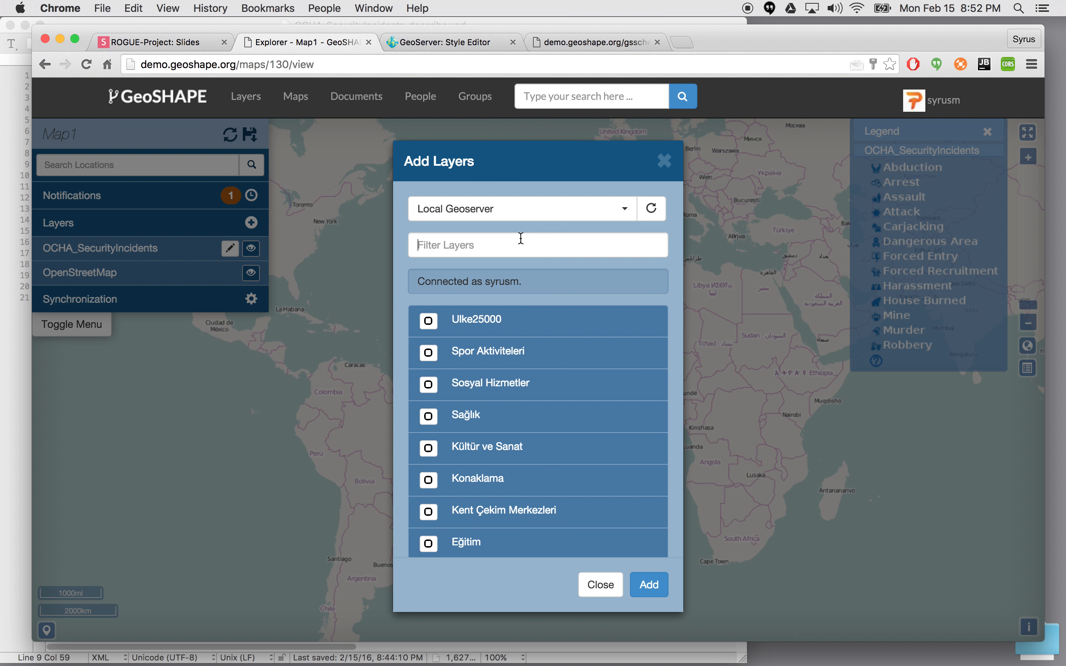
text(od3)
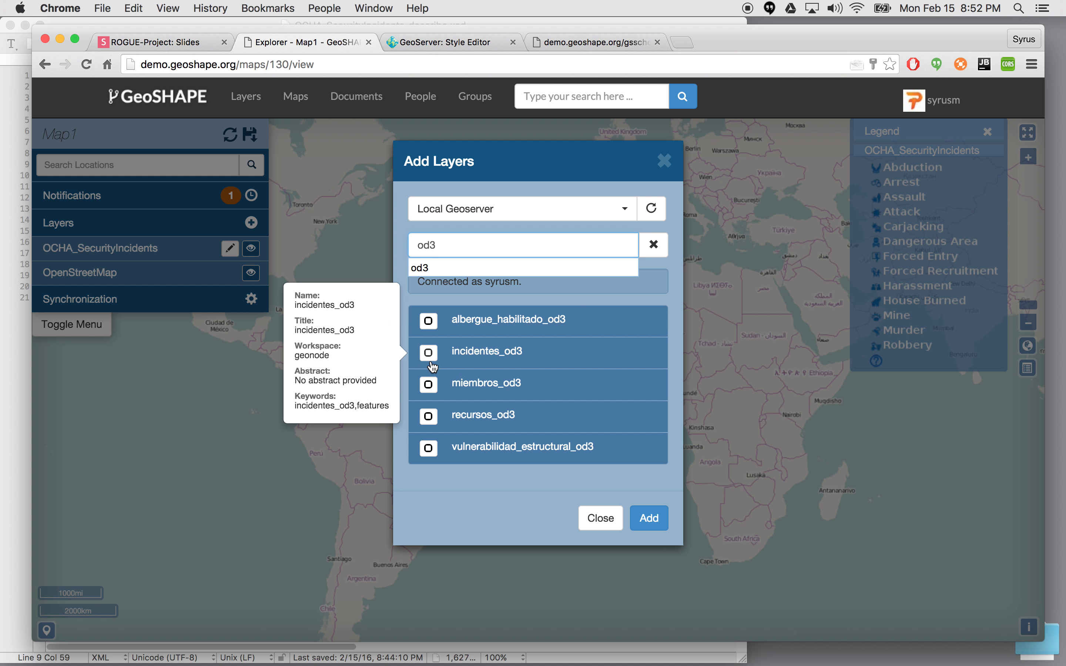
click(430, 361)
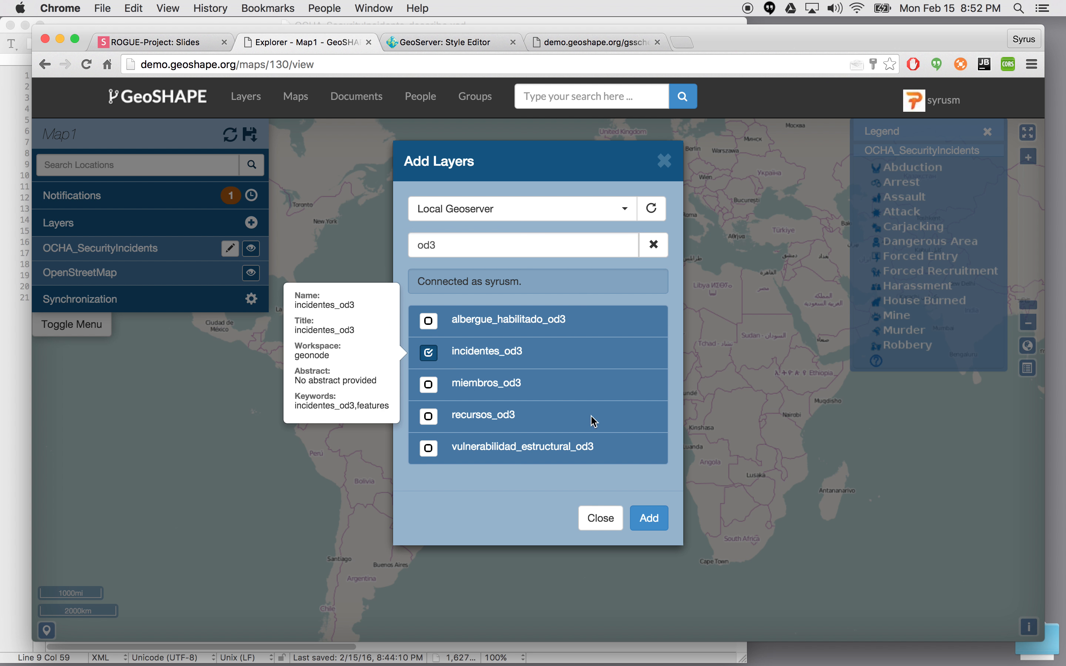
click(664, 525)
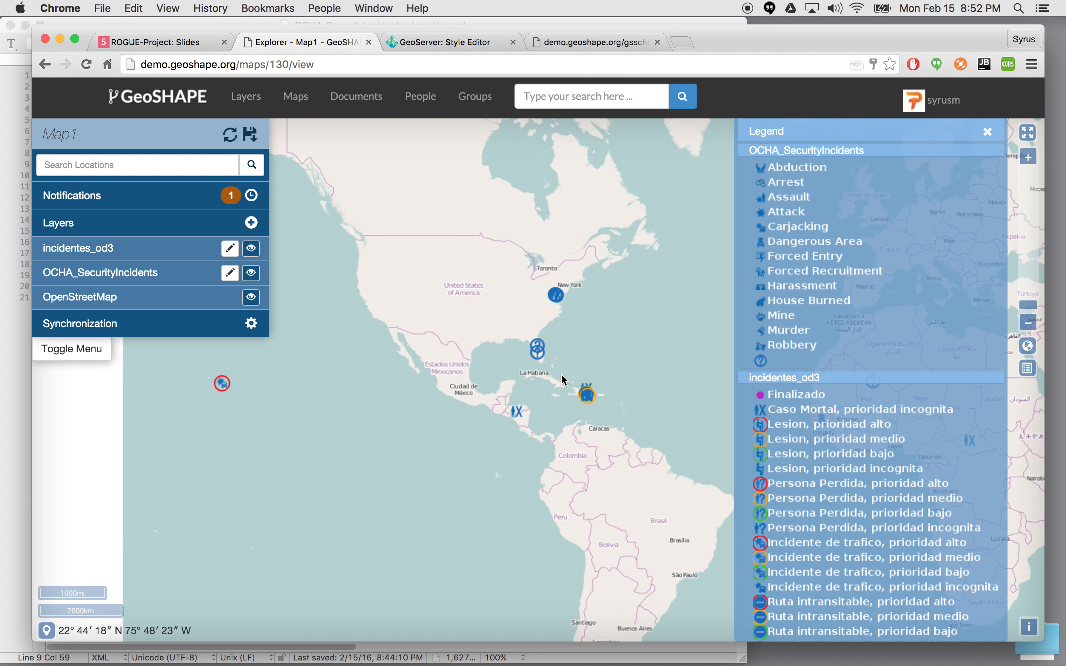
Collapse the OCHA_SecurityIncidents legend section and examine the incidentes_od3 icons around Santo Domingo up close
click(858, 151)
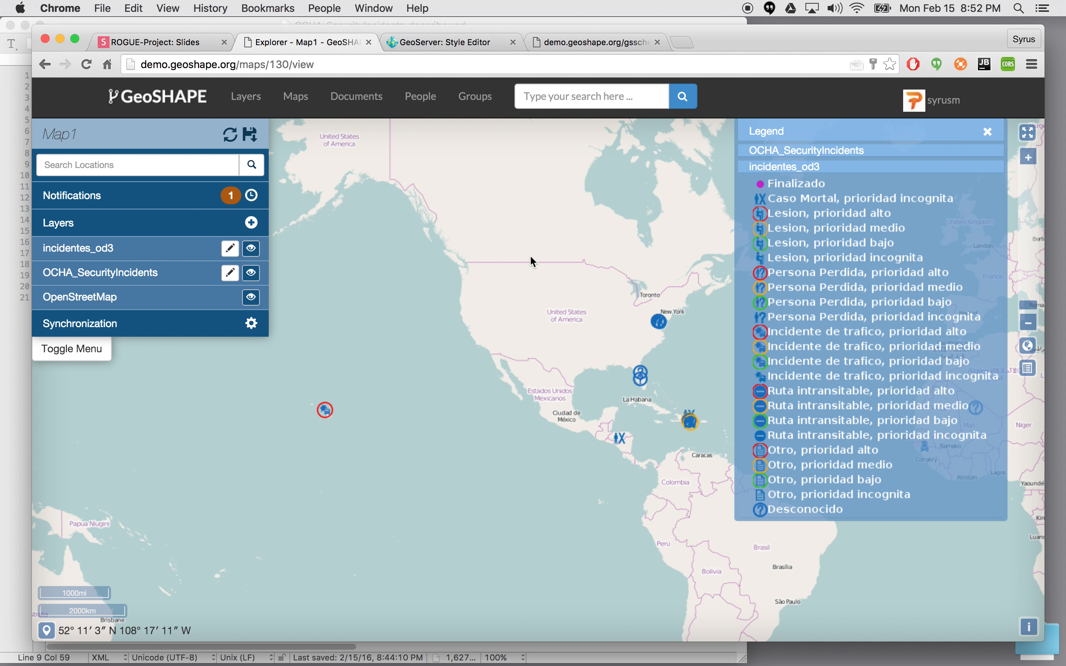
drag(538, 283, 401, 262)
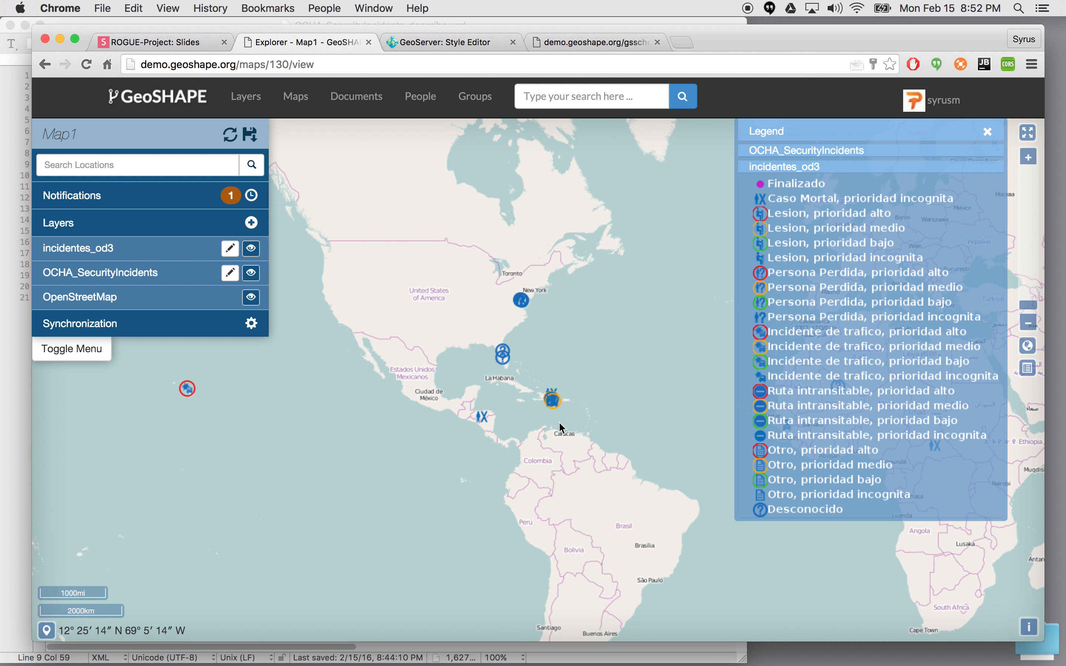
drag(569, 416, 541, 386)
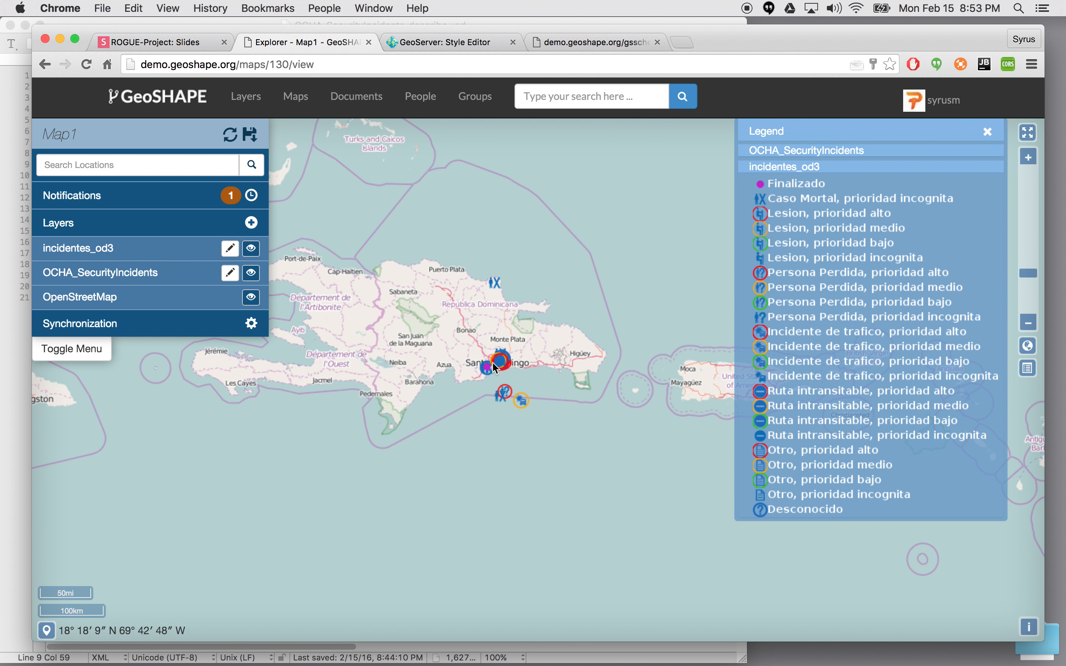
scroll(507, 363, up, 6)
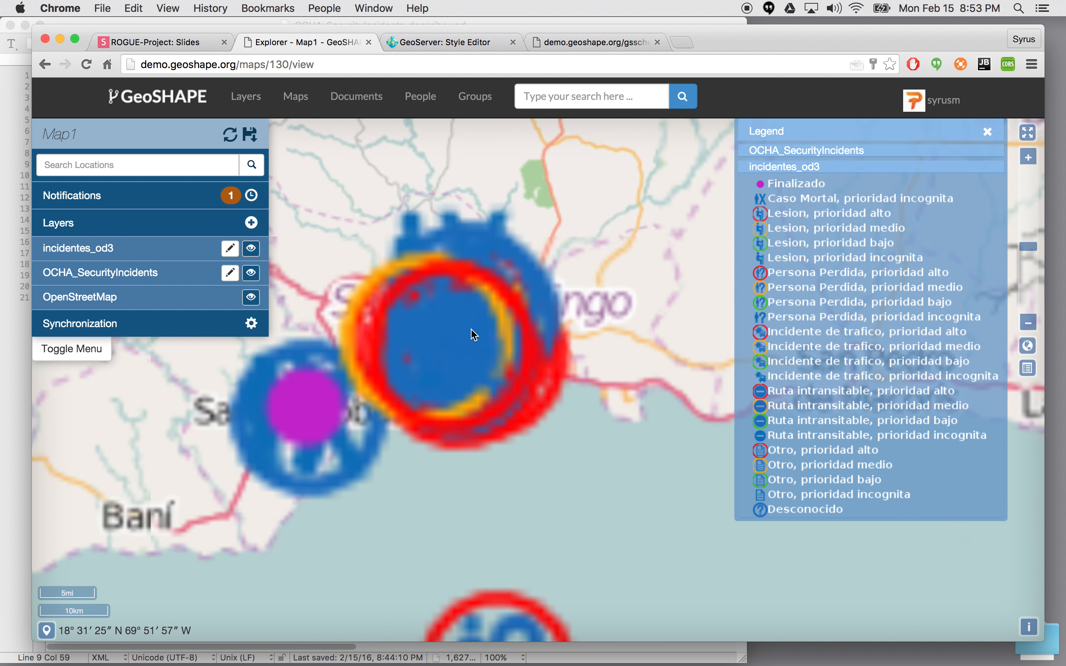
drag(470, 421, 660, 459)
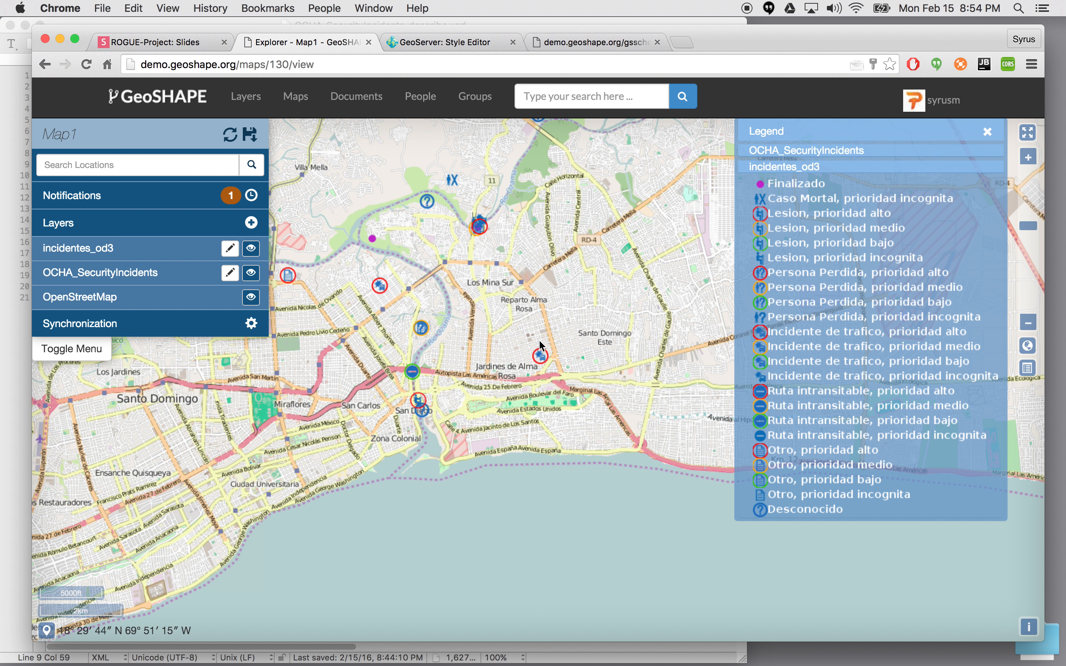
Set situacion_actual to finalizado for the high-priority traffic incident beside Jardines de Alma Rosa and save its attributes
click(541, 356)
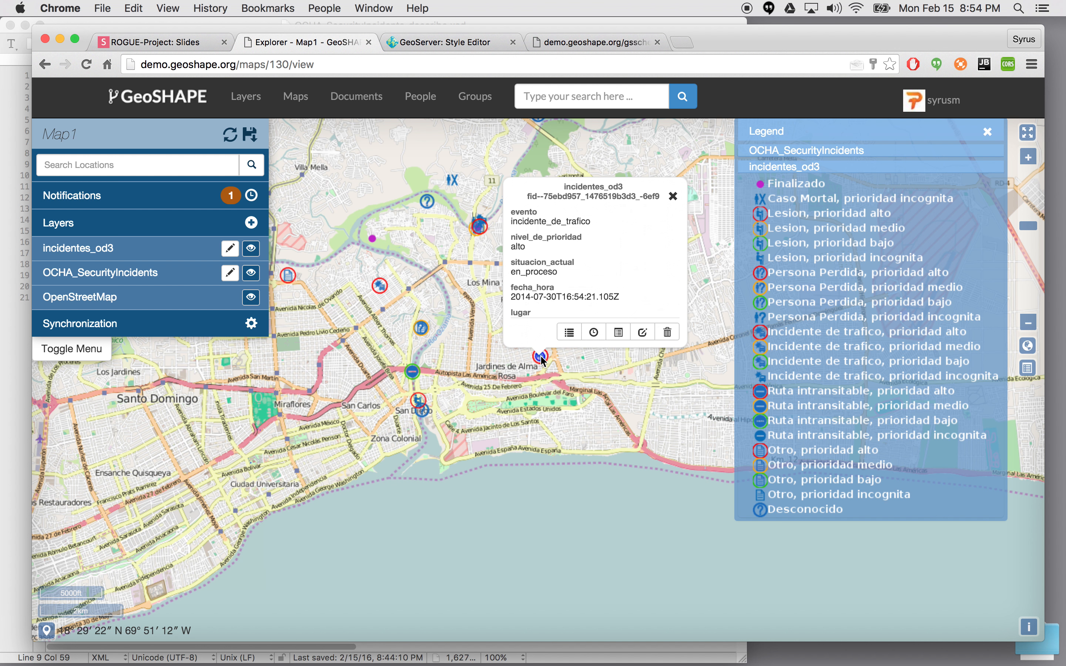
click(618, 334)
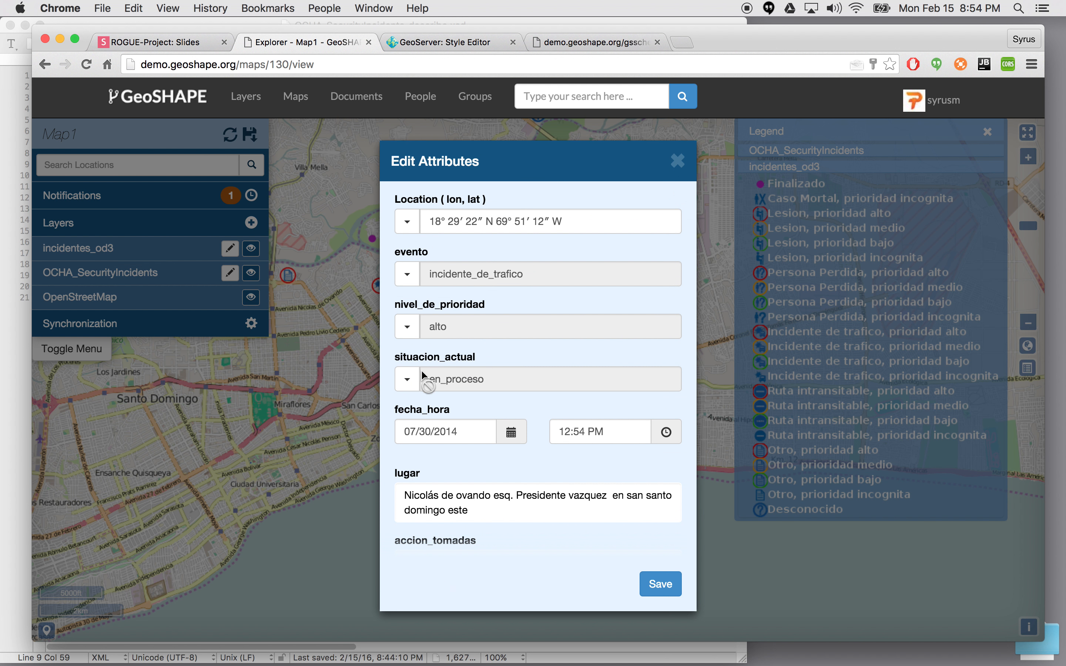
click(407, 378)
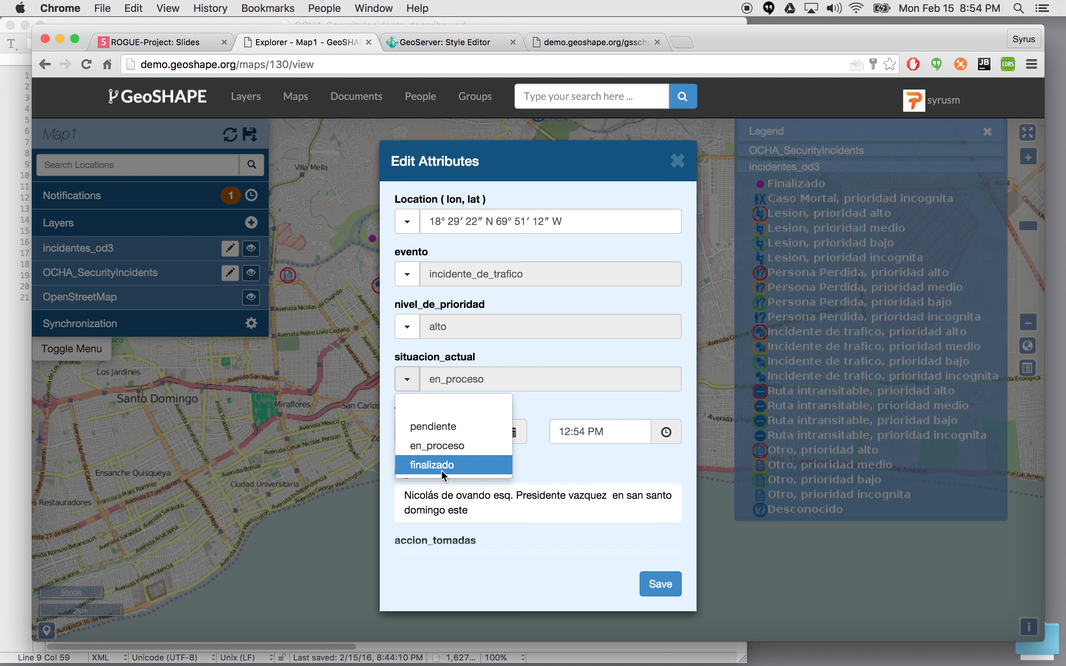
click(441, 467)
click(663, 582)
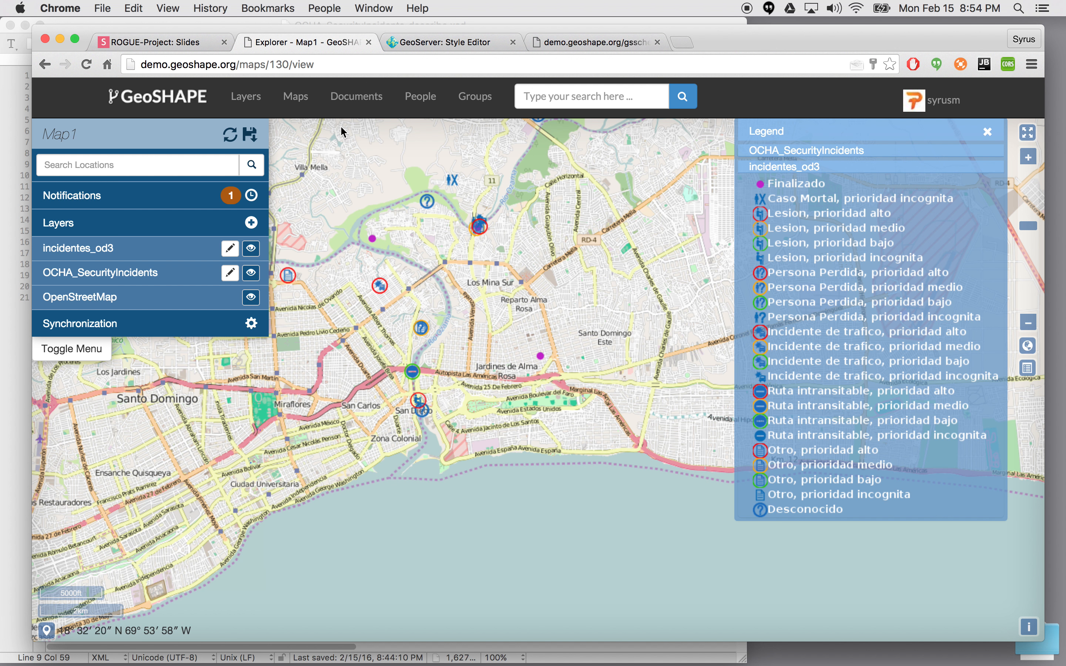
Search the GeoServer styles for "incide" and open the incidentes style in the Style Editor
click(453, 42)
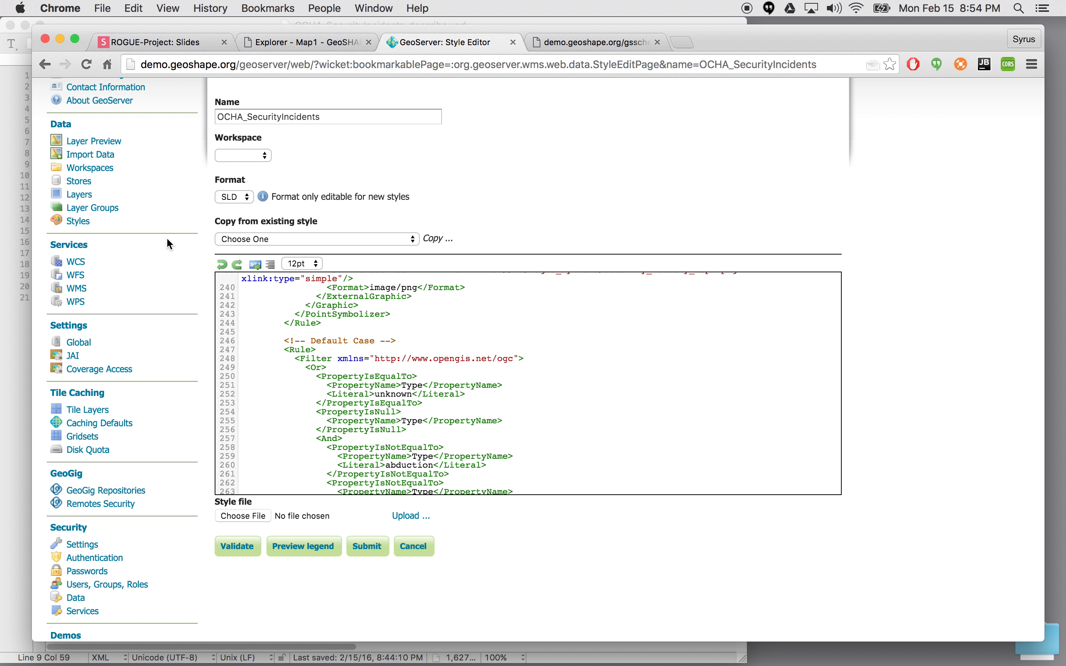
click(77, 220)
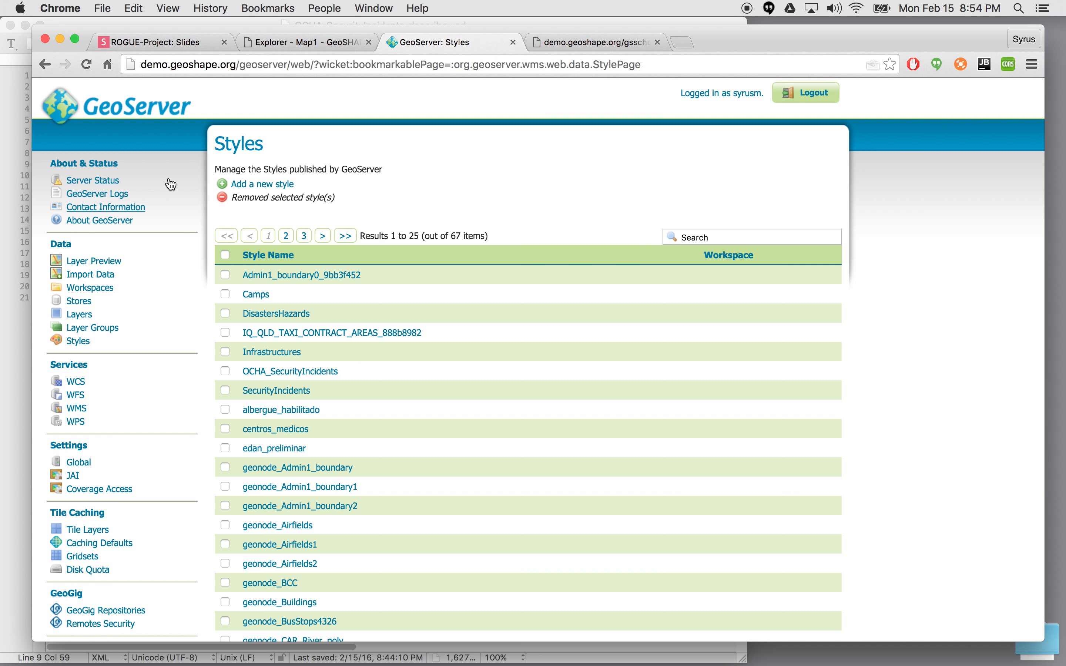
click(712, 237)
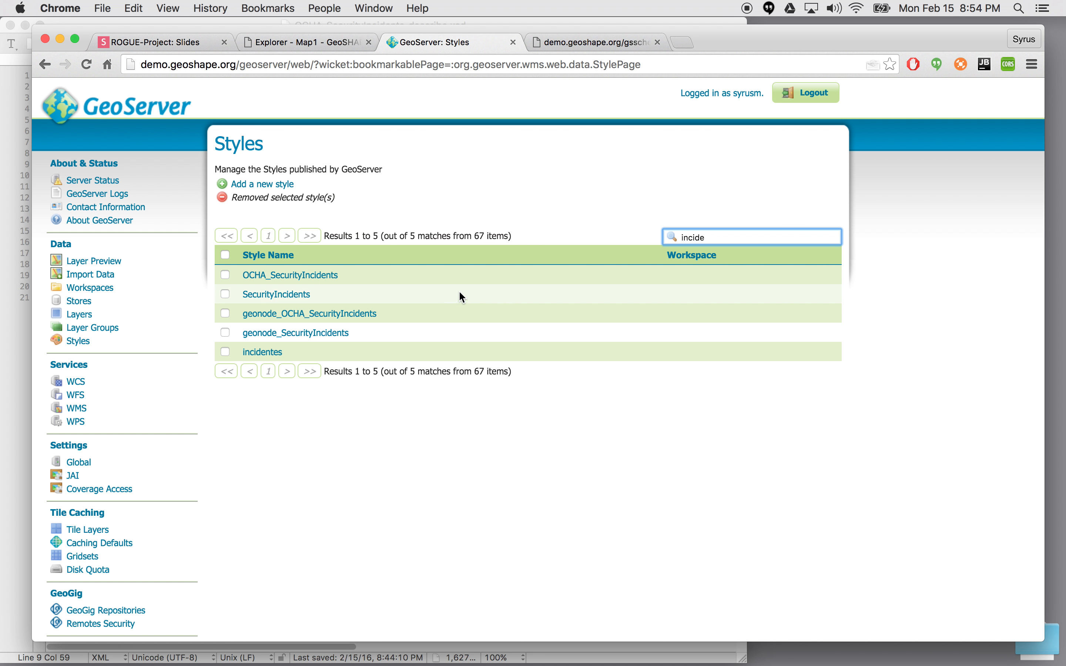
click(264, 352)
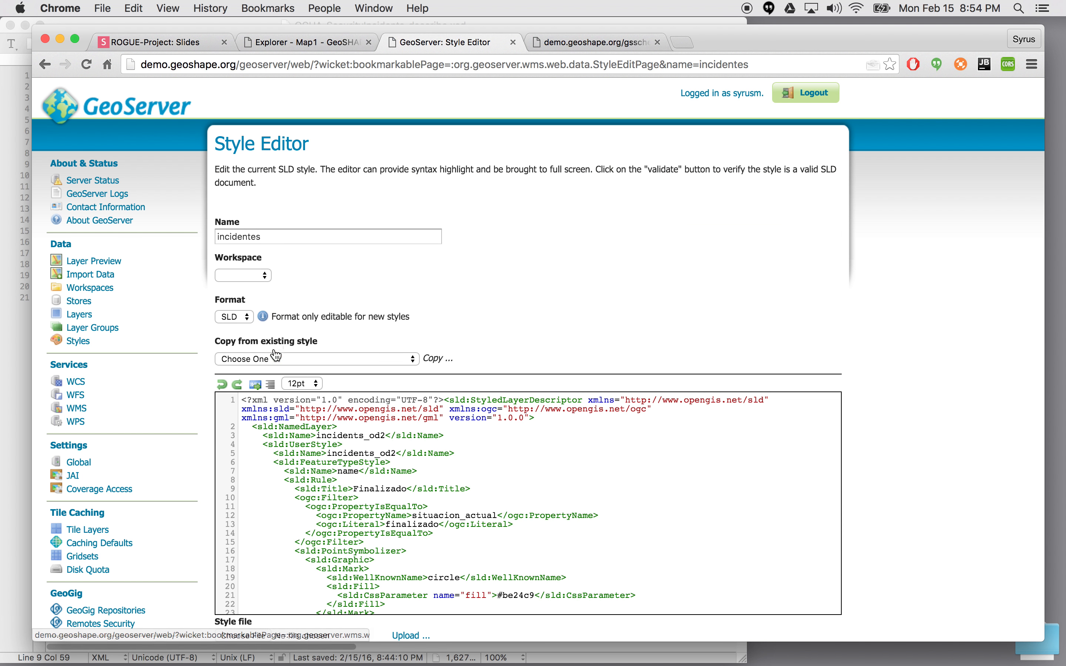
Skim the incidentes SLD code from the Finalizado rule through the Incidente de trafico rules and return to its beginning
scroll(619, 556, down, 5)
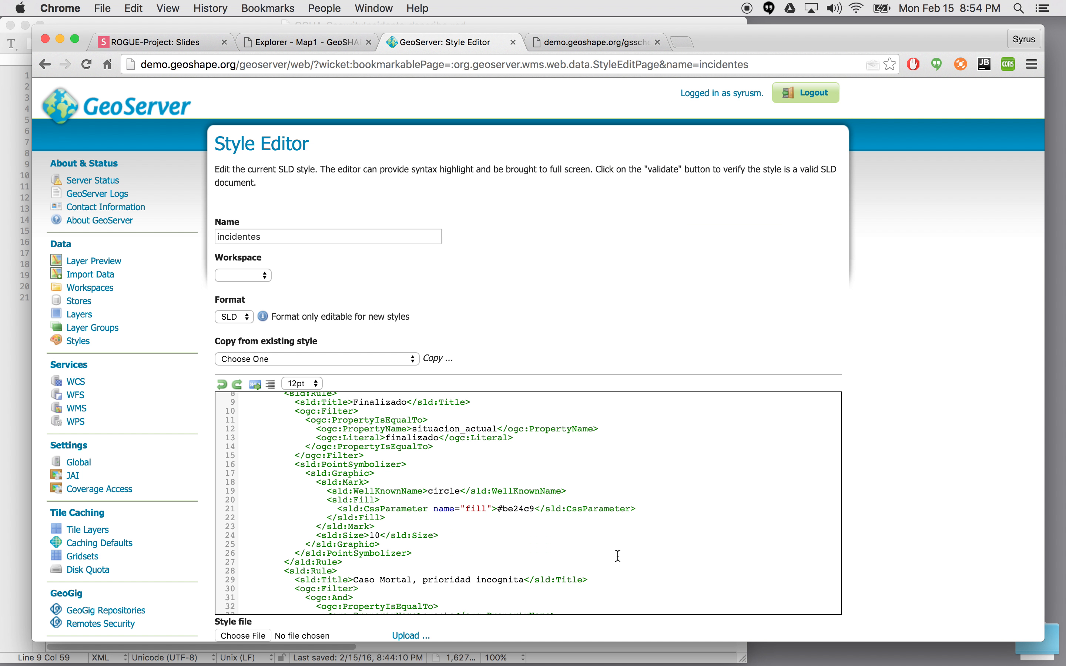
scroll(934, 397, down, 5)
scroll(621, 353, up, 3)
scroll(621, 353, up, 2)
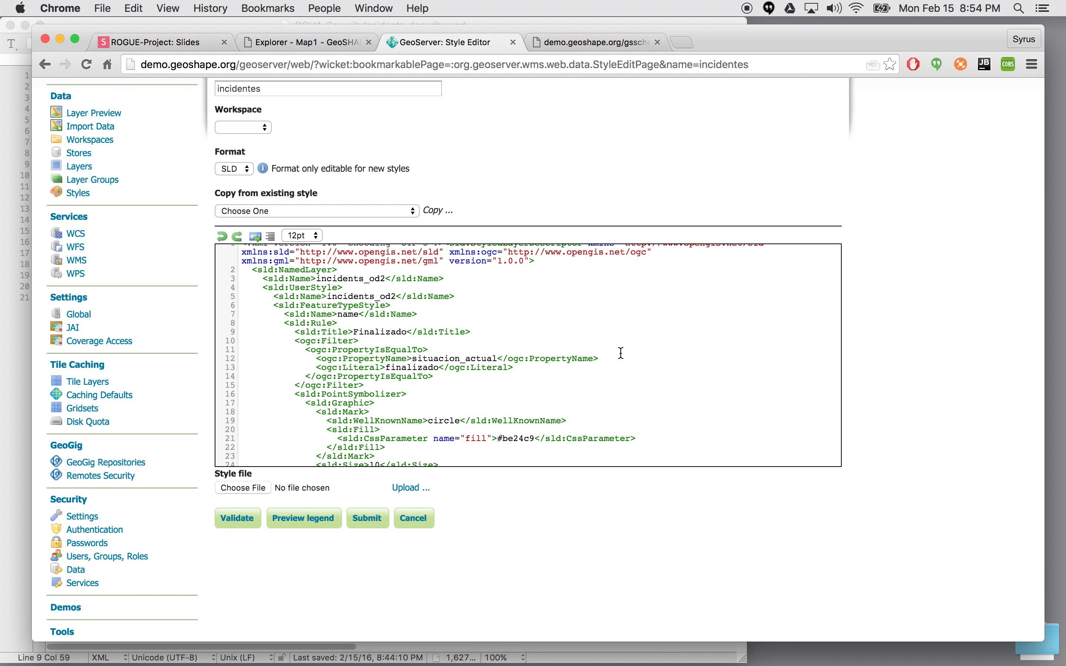
scroll(621, 353, down, 20)
scroll(621, 353, down, 20)
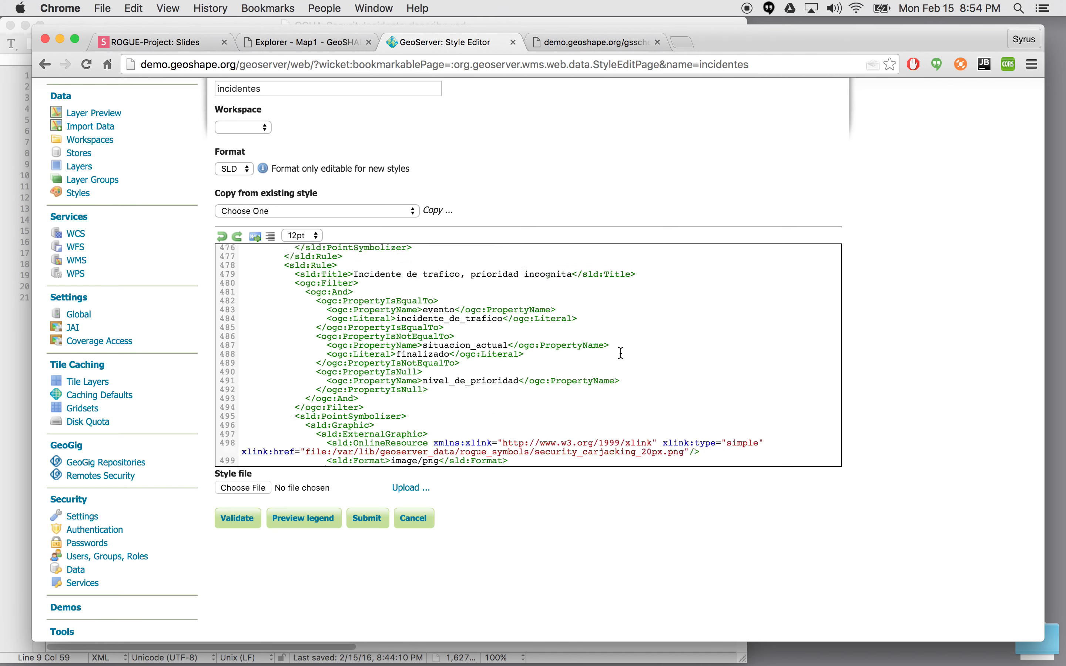
scroll(621, 354, up, 20)
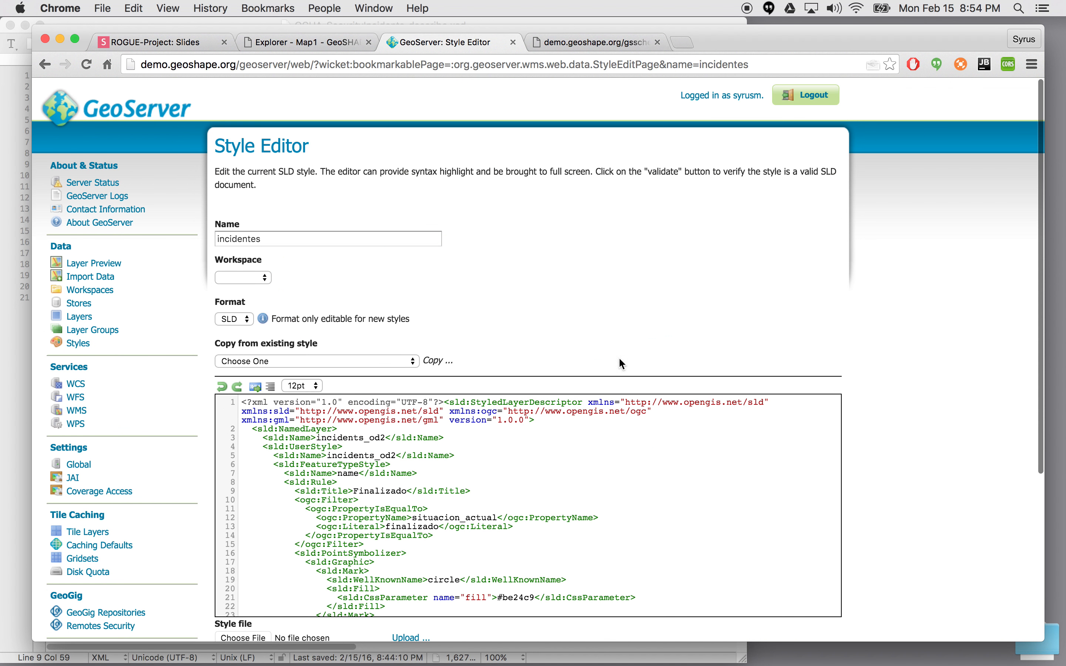
scroll(619, 359, down, 5)
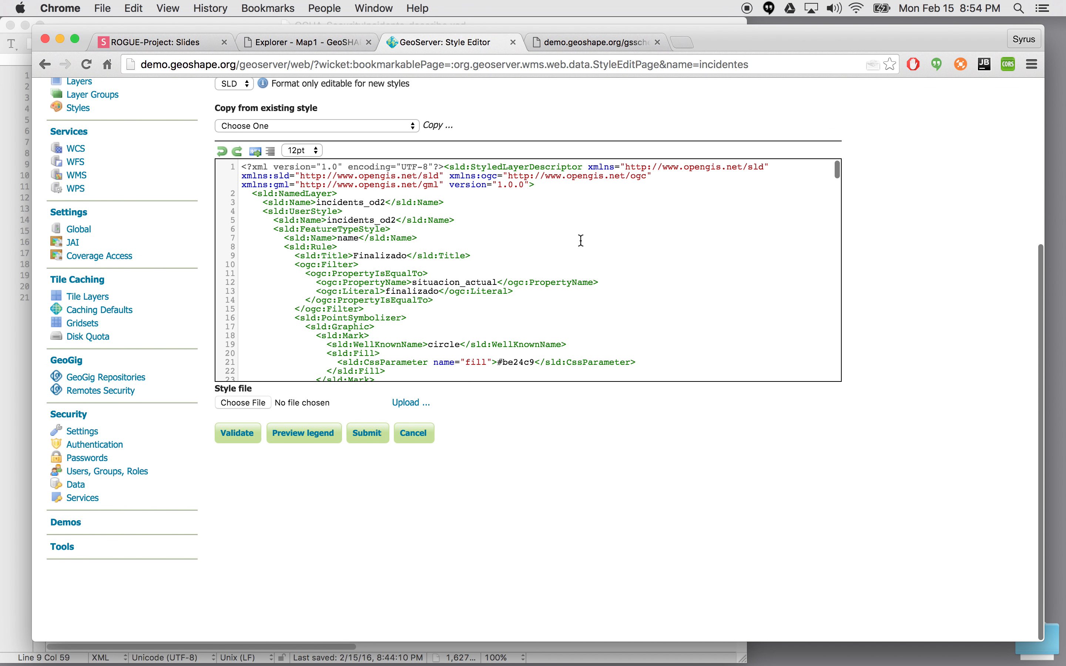
Highlight the Finalizado rule's title and examine the conditions of the Caso Mortal and high-priority lesion rules
scroll(581, 241, down, 3)
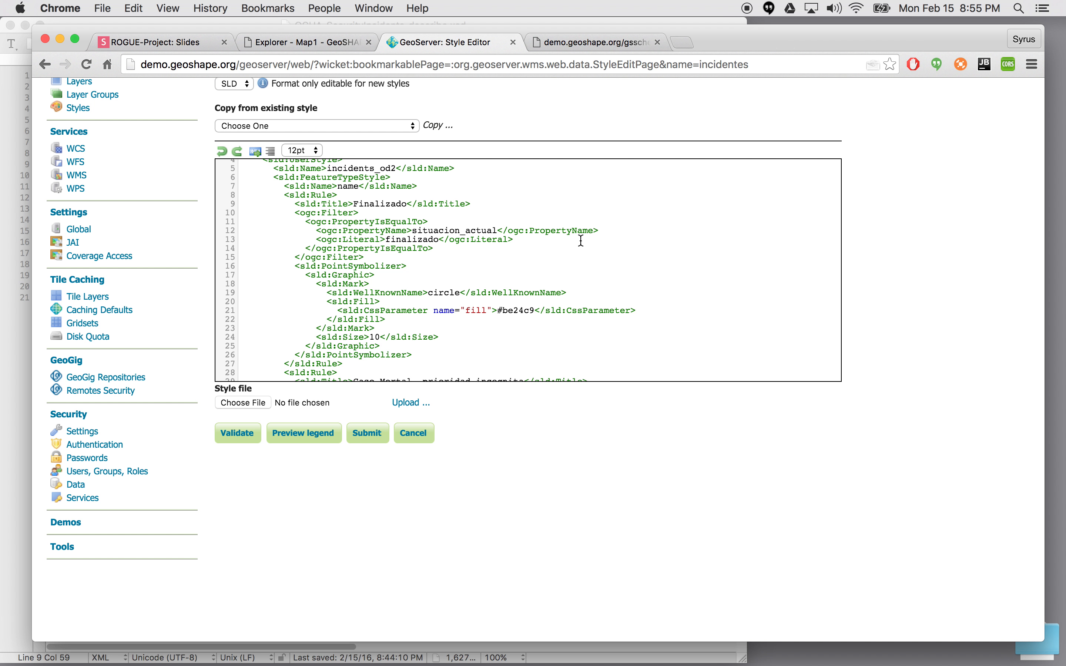
double_click(377, 203)
scroll(431, 264, down, 5)
scroll(430, 270, down, 12)
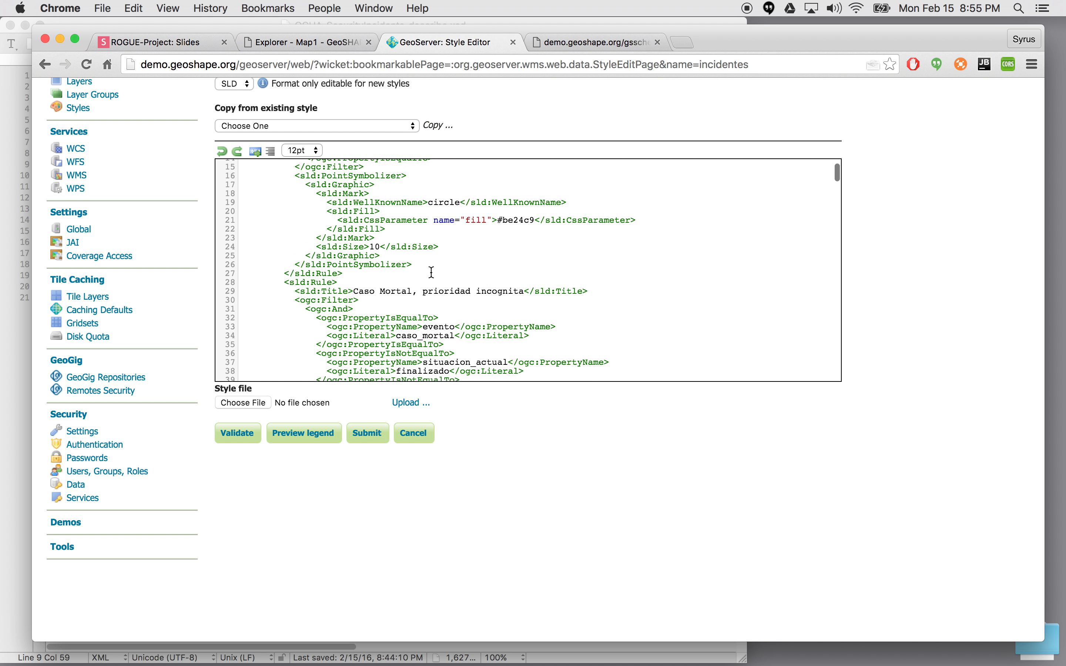
scroll(431, 273, down, 20)
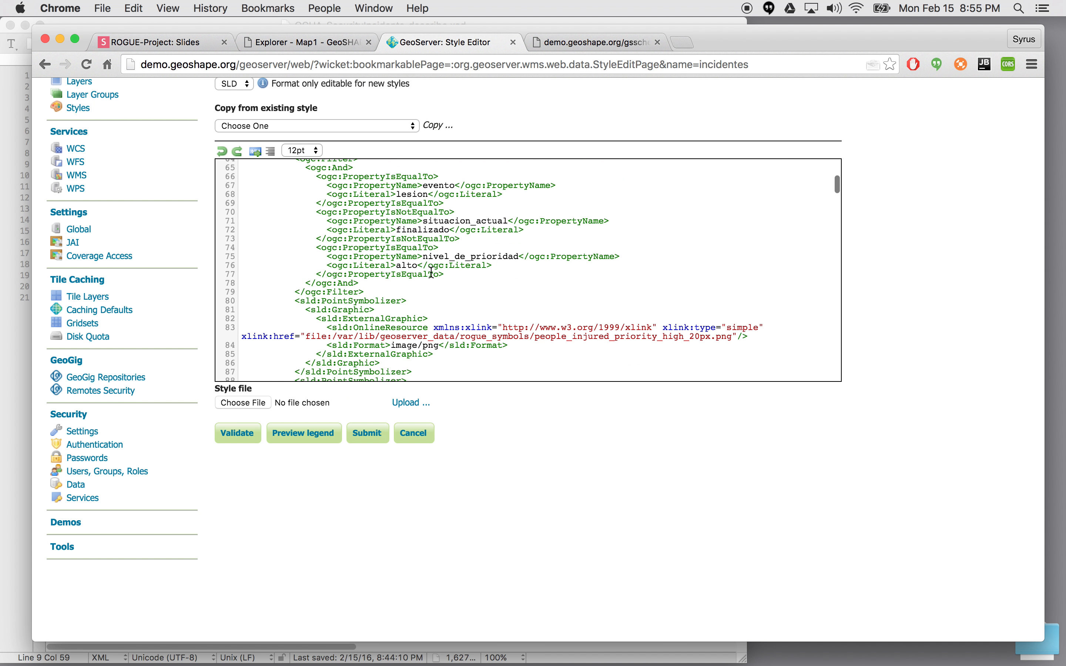
Find the Lesion, prioridad bajo rule in the incidentes SLD and highlight its block and the word bajo in its title
scroll(431, 273, down, 8)
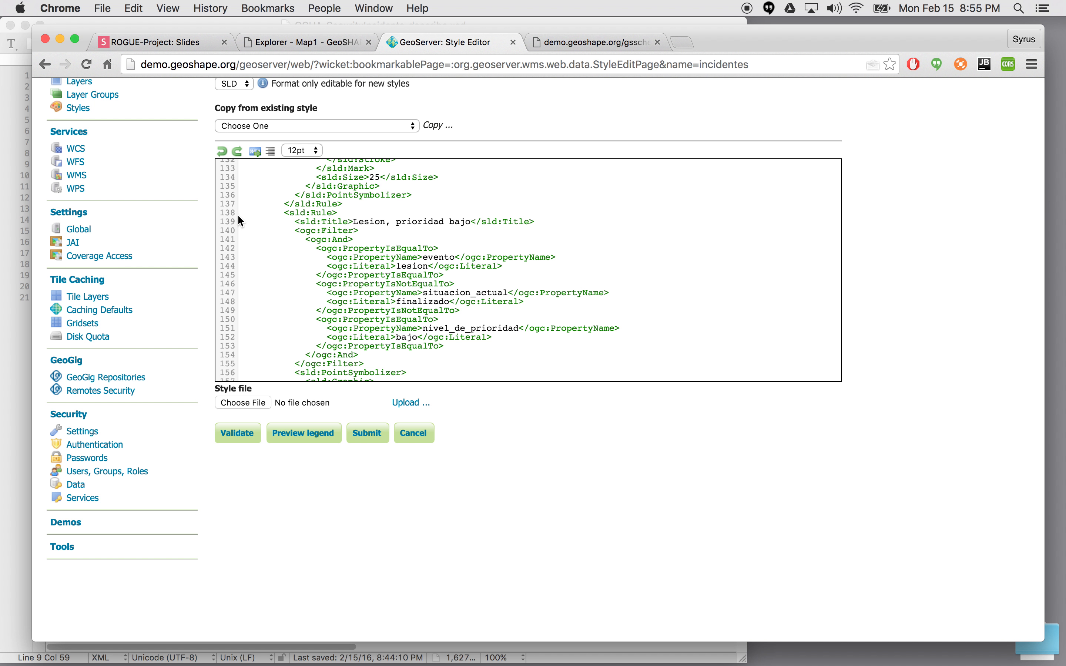
drag(239, 213, 235, 357)
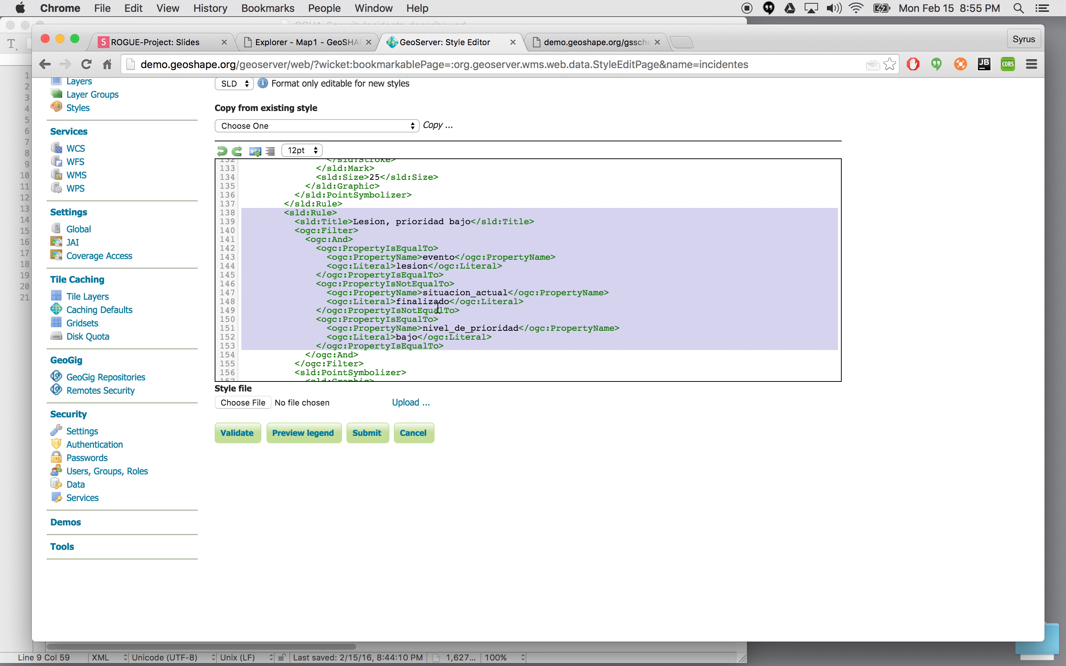
scroll(496, 268, down, 1)
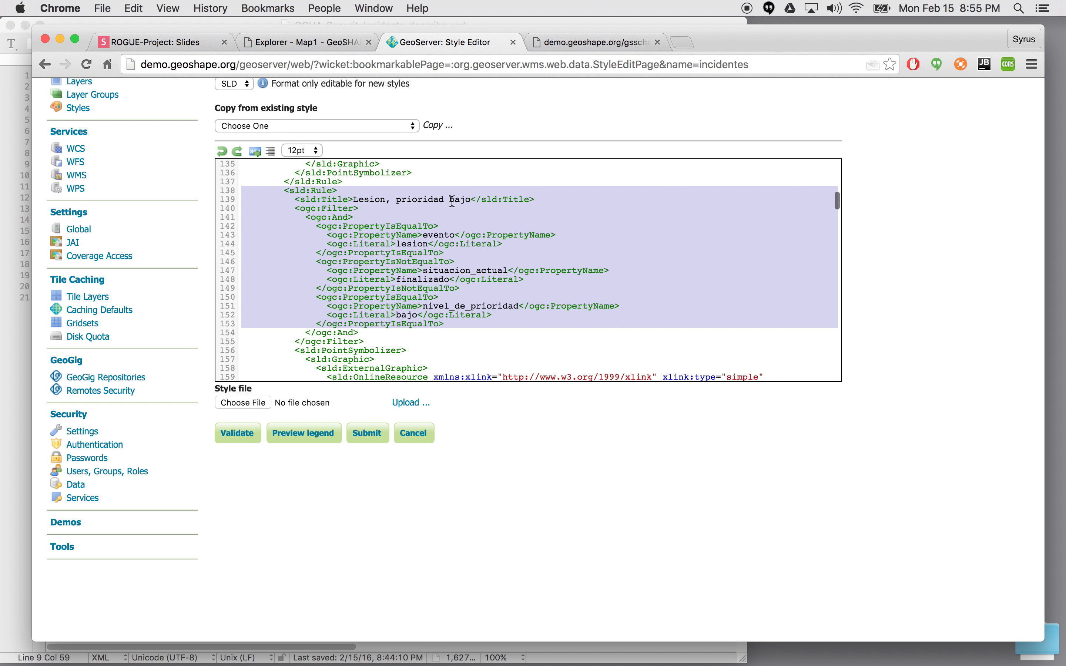
double_click(463, 201)
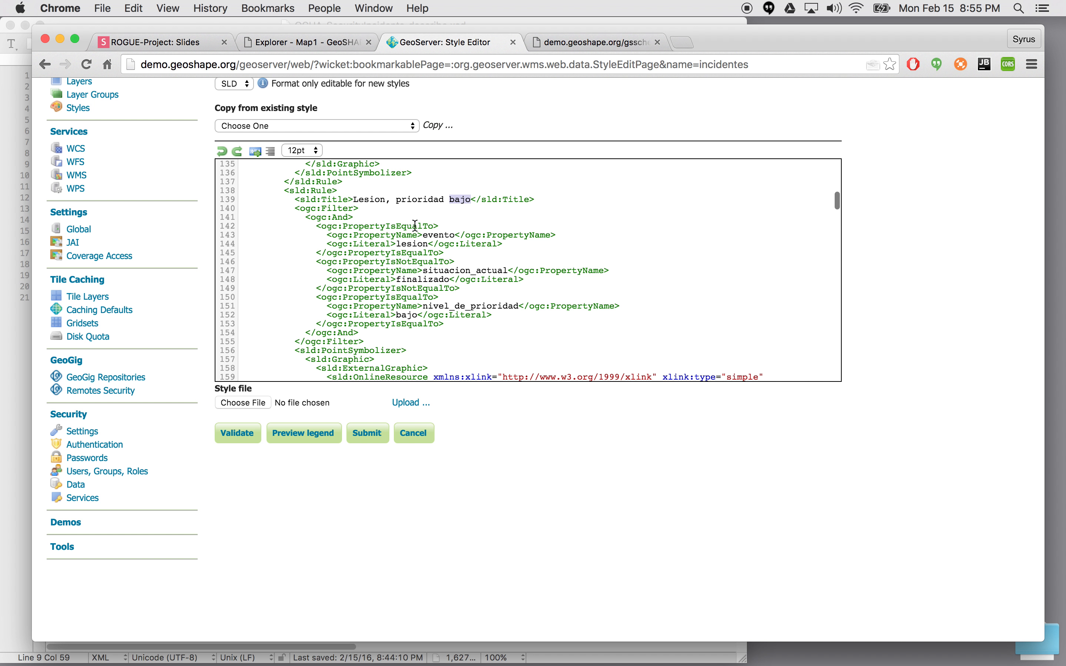
scroll(426, 230, down, 1)
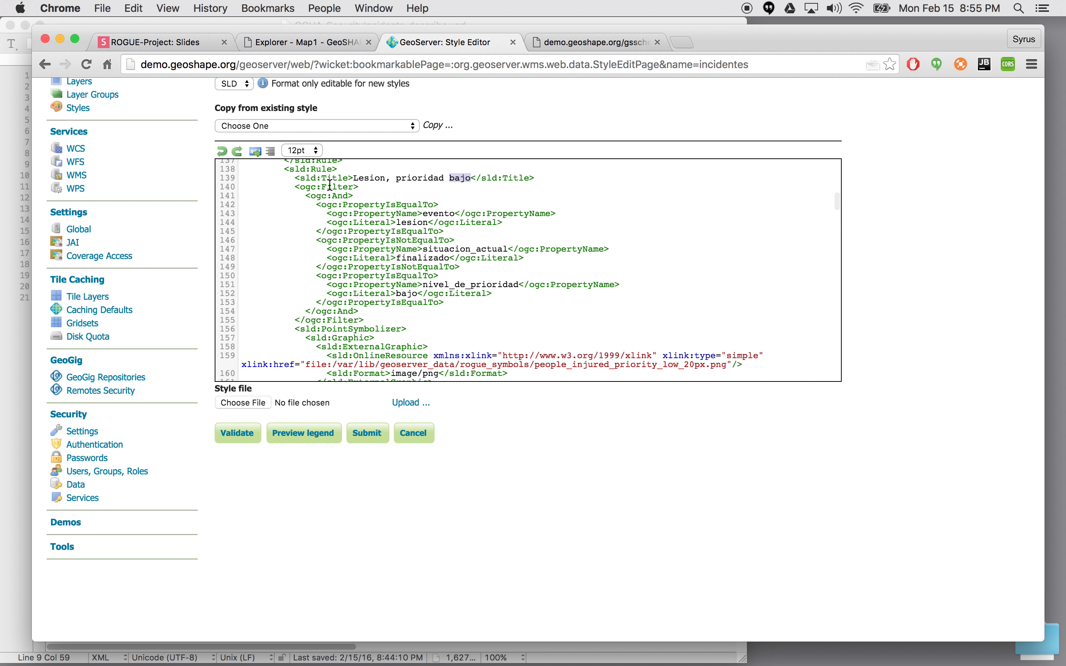
Highlight the rule's PropertyIsEqualTo condition, which matches the evento property against lesion
double_click(375, 204)
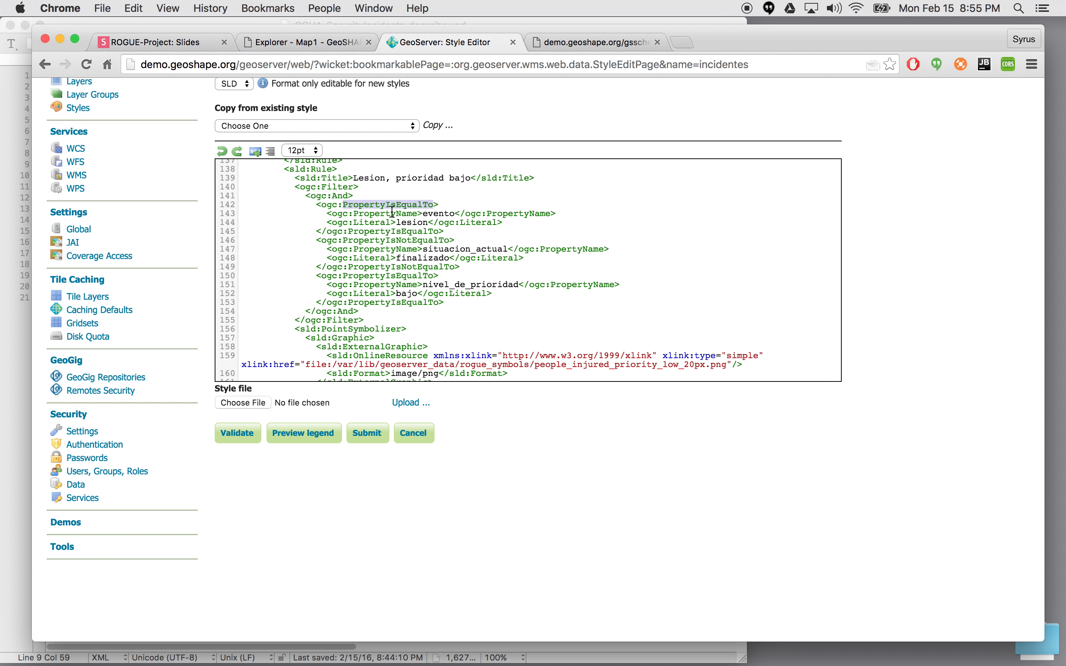
double_click(384, 215)
double_click(436, 214)
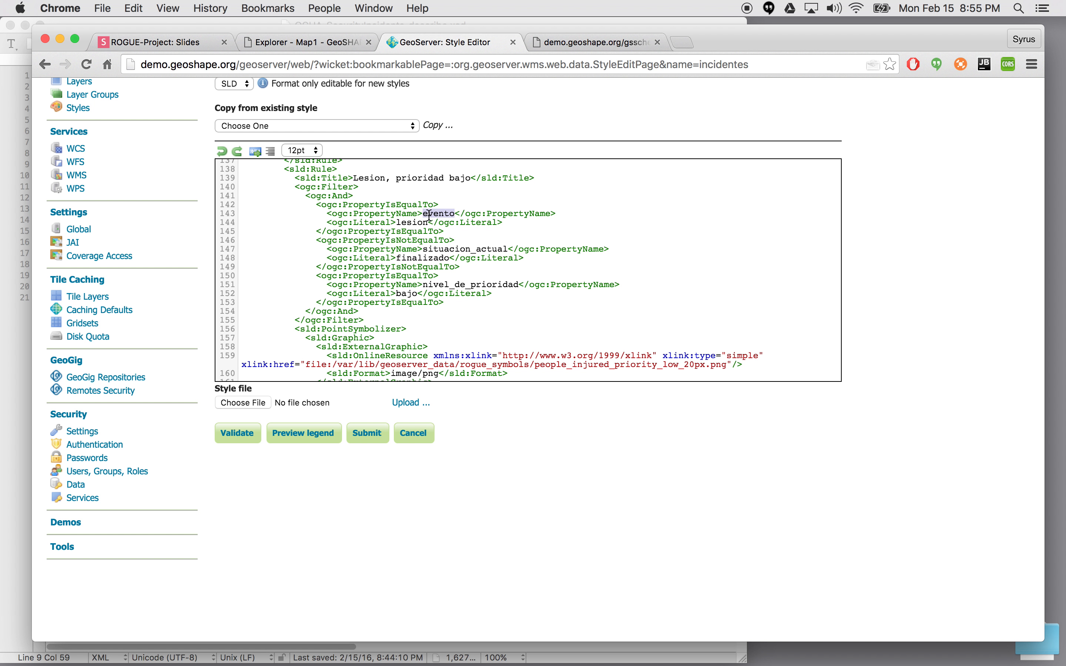
double_click(412, 223)
drag(316, 206, 448, 233)
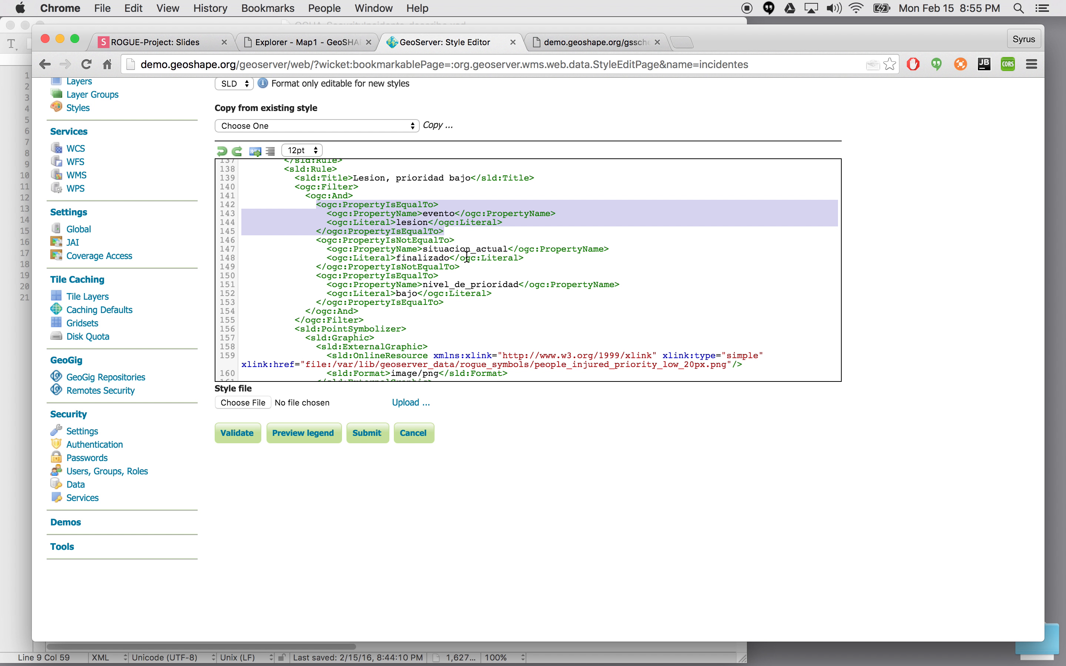
Highlight the PropertyIsNotEqualTo condition on situacion_actual and its finalizado literal in the low-priority lesion rule
scroll(468, 256, down, 1)
click(312, 228)
drag(312, 228, 459, 266)
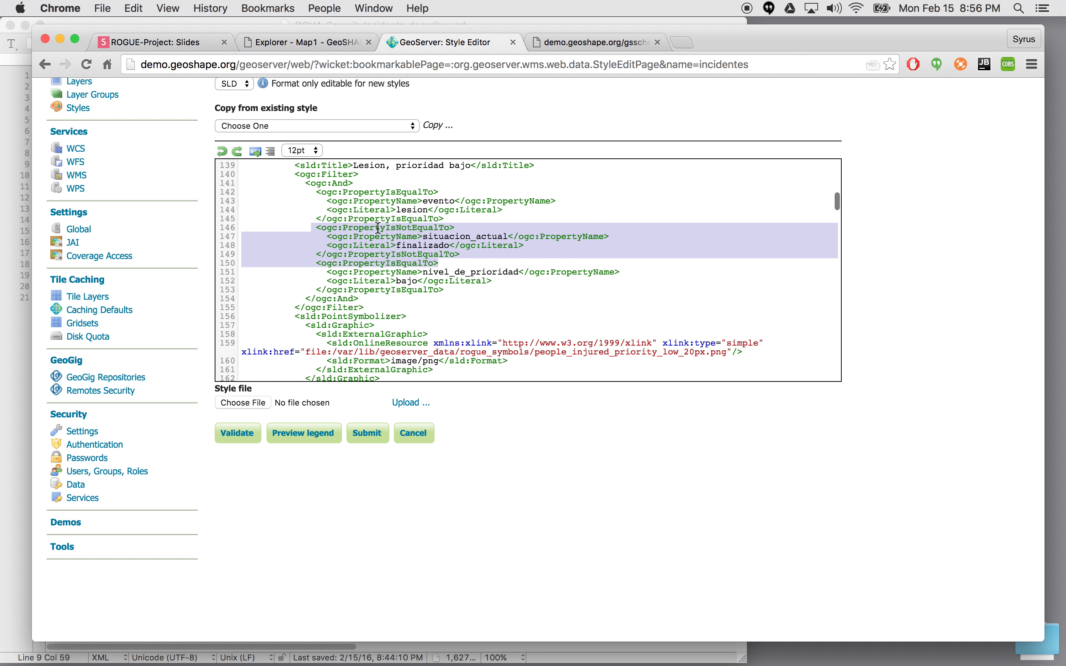
double_click(399, 228)
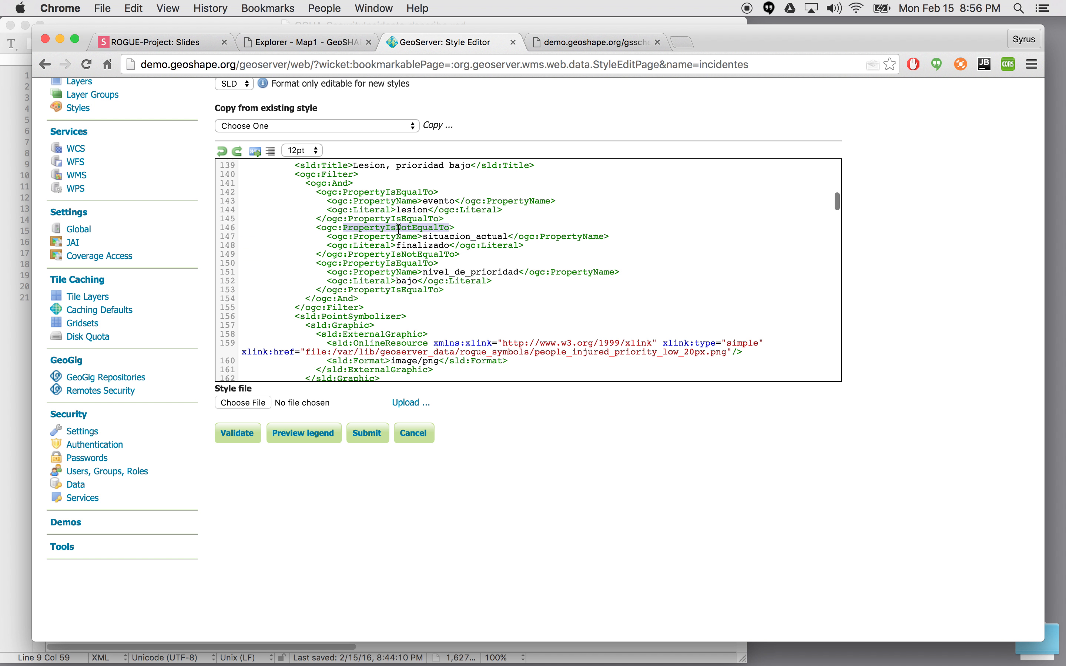
double_click(436, 245)
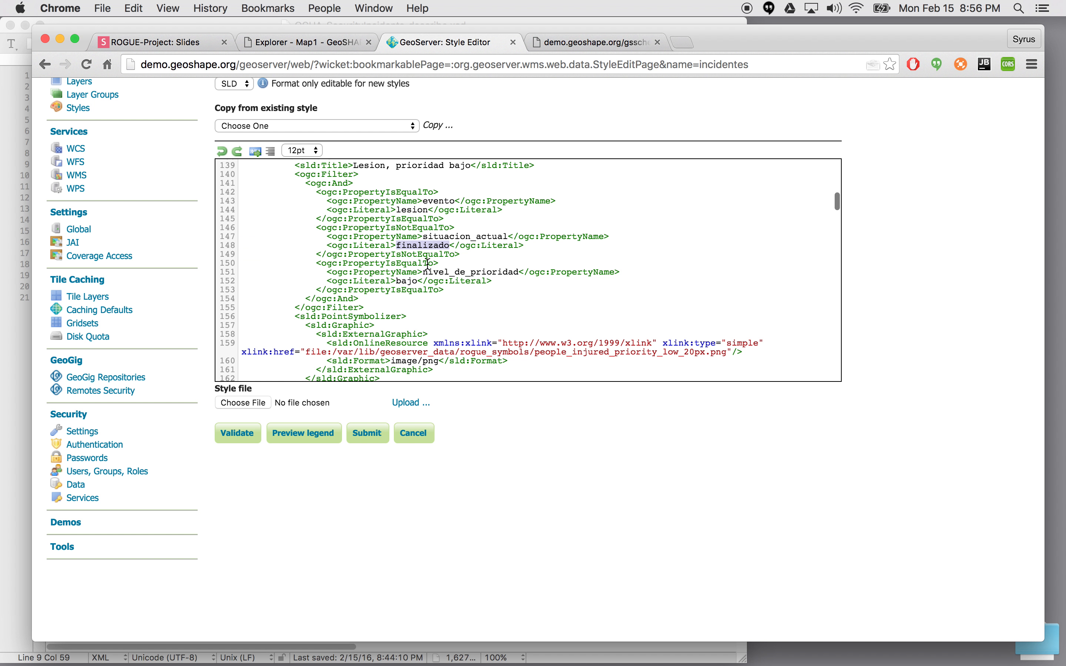
Highlight the And operator joining the rule's conditions, plus the nivel_de_prioridad property and its bajo literal
scroll(401, 266, down, 1)
double_click(342, 166)
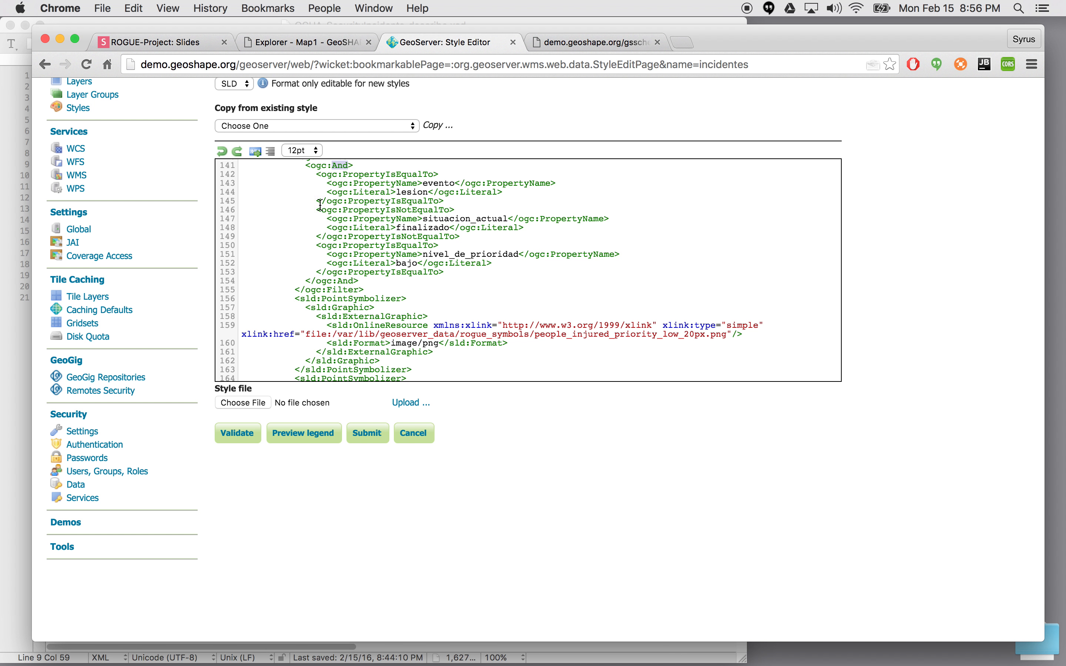
triple_click(279, 167)
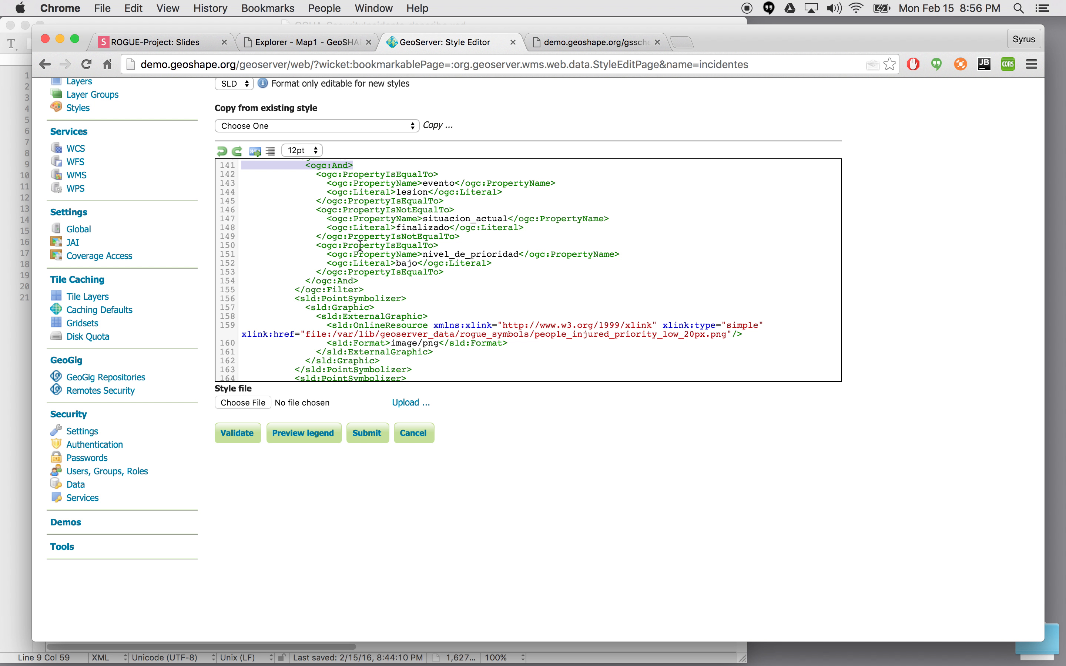
double_click(438, 254)
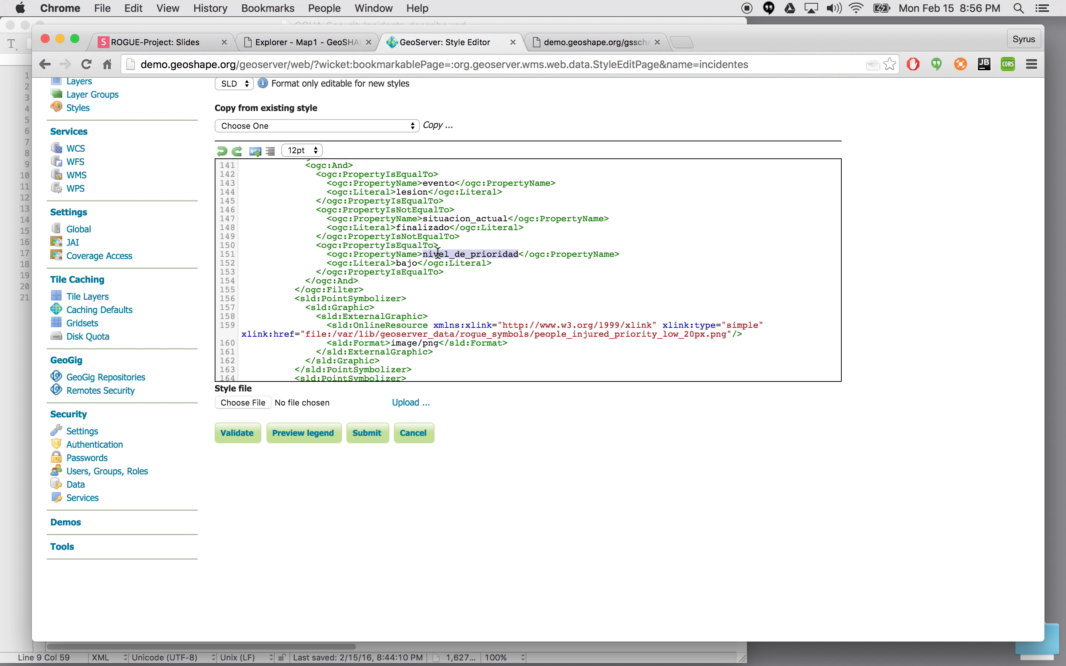
double_click(411, 263)
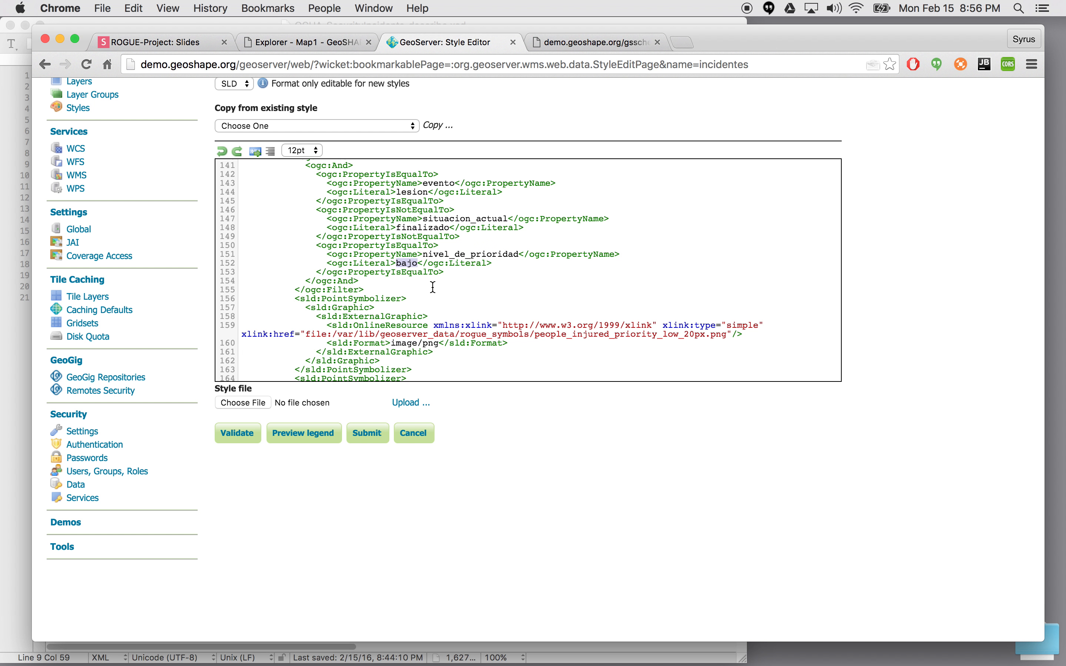
Highlight the rule's external graphic file name people_injured_priority_low_20px and skim the remaining incidentes SLD rules
scroll(440, 285, down, 3)
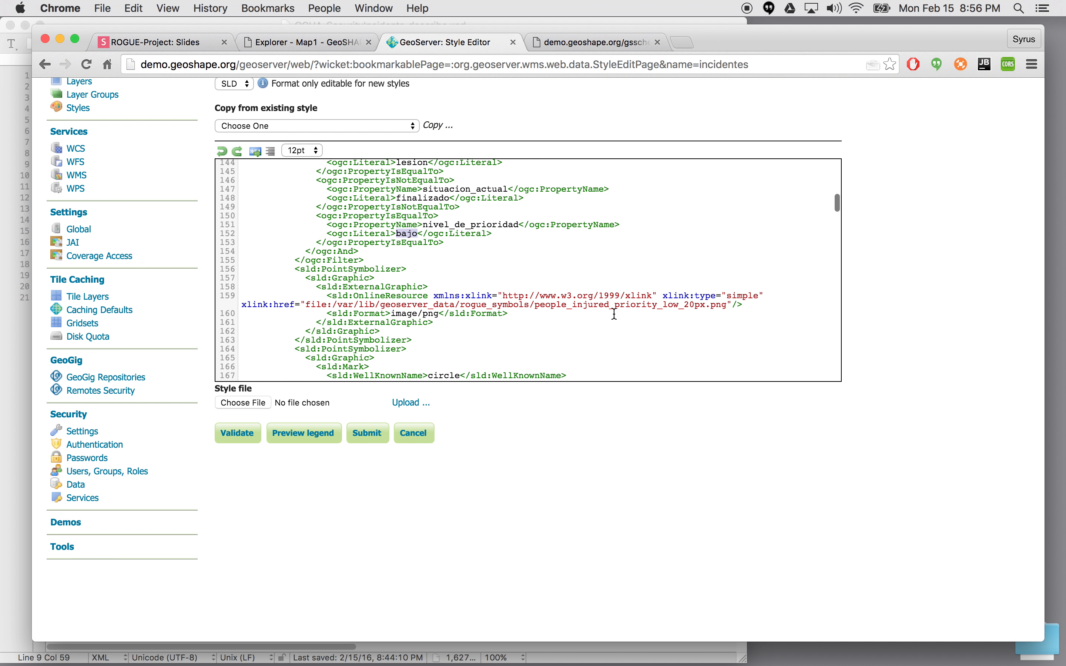
double_click(663, 305)
scroll(665, 329, down, 3)
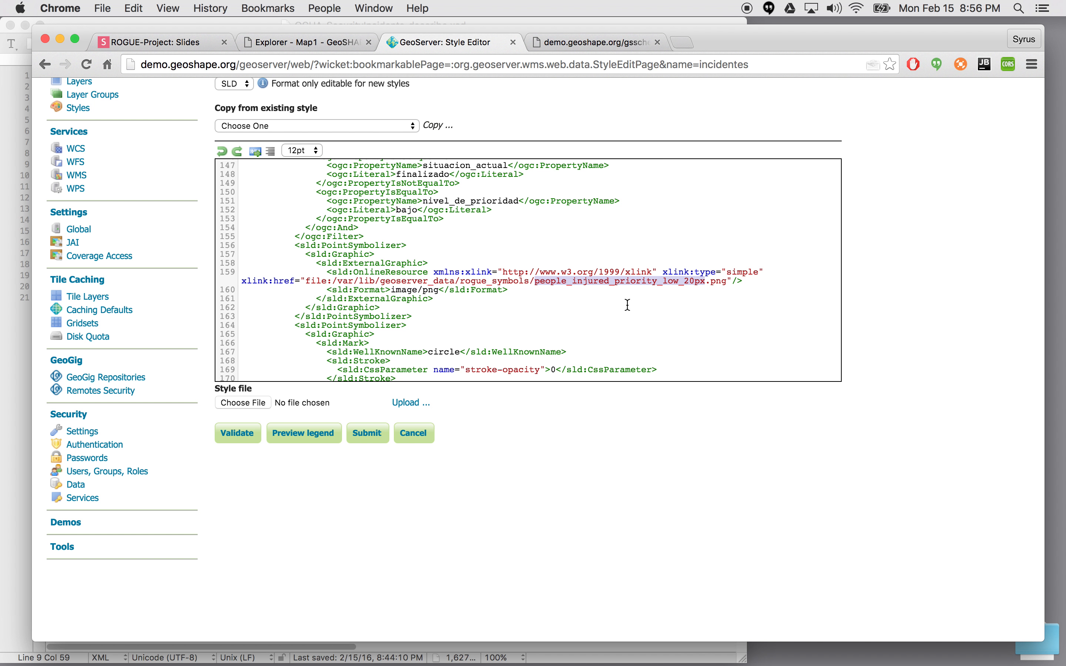
scroll(578, 296, down, 5)
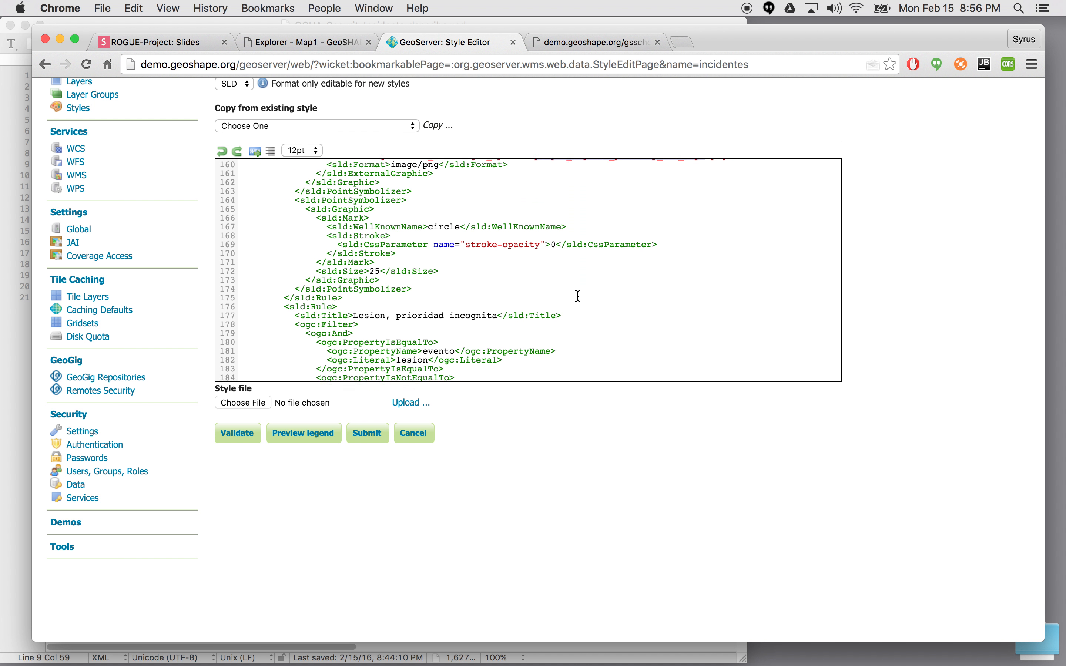
scroll(579, 296, down, 10)
scroll(578, 296, down, 20)
scroll(578, 296, up, 20)
scroll(524, 451, down, 10)
scroll(918, 512, down, 5)
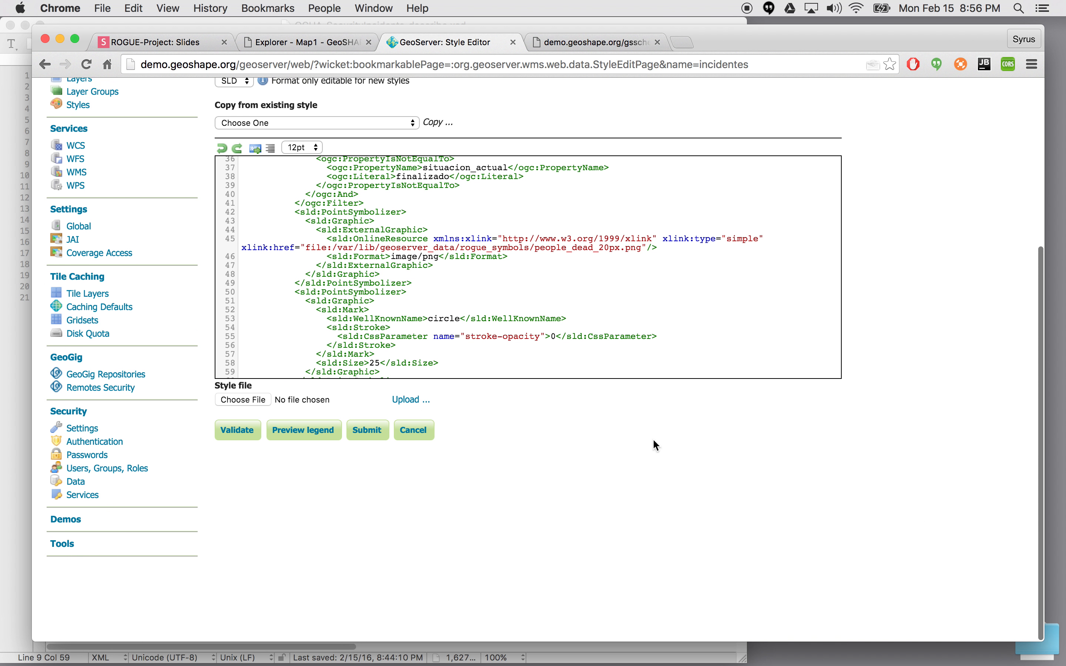
Preview the incidentes style's legend and look through all its entries
scroll(767, 463, up, 1)
click(299, 437)
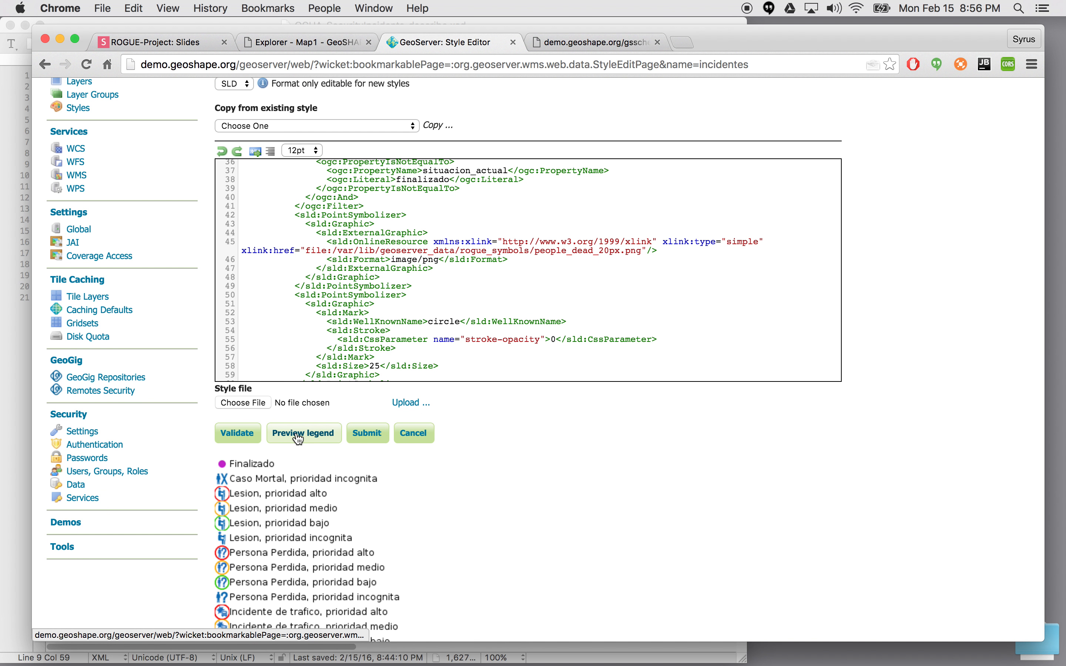
scroll(462, 499, down, 10)
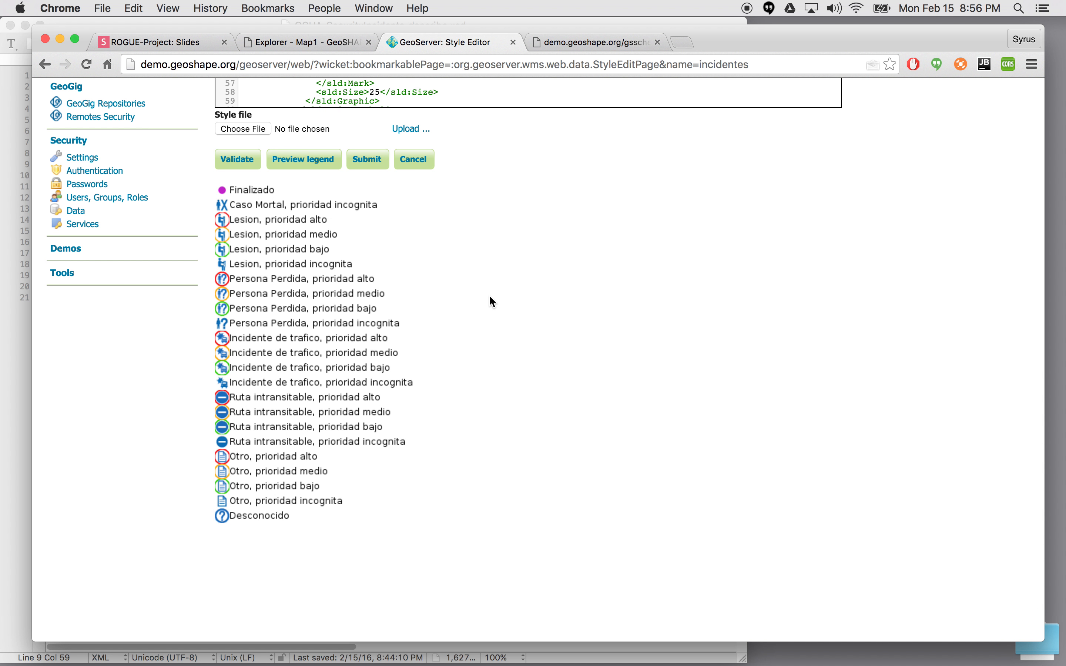
scroll(533, 290, up, 15)
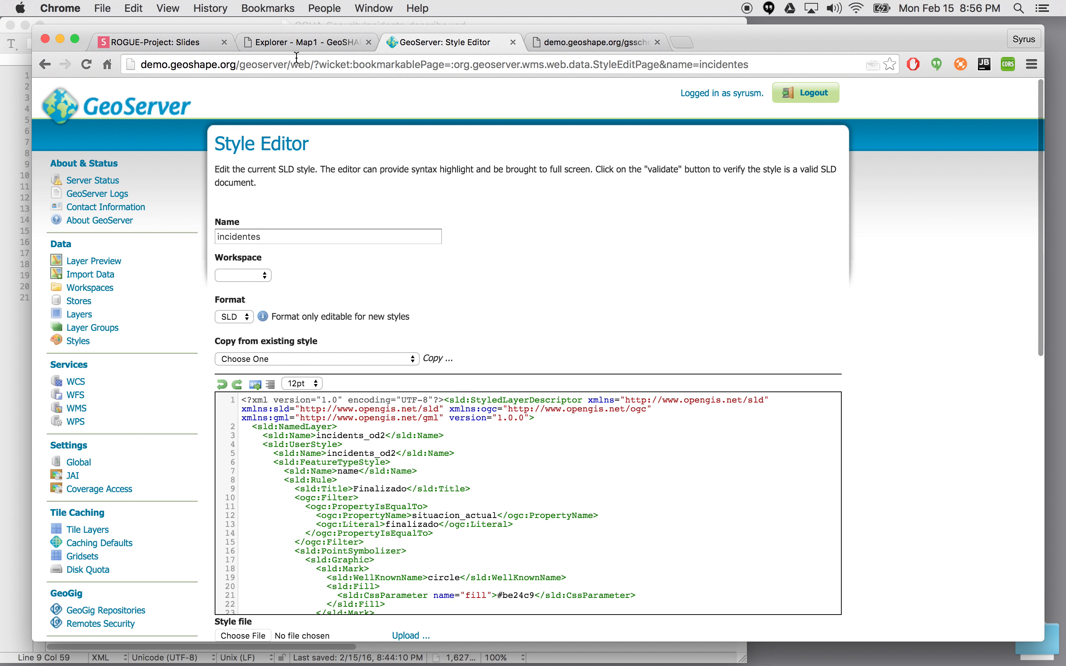
Switch to GeoSHAPE, open the OCHA_SecurityIncidents layer page and show its incidents on a world-scale map
click(319, 42)
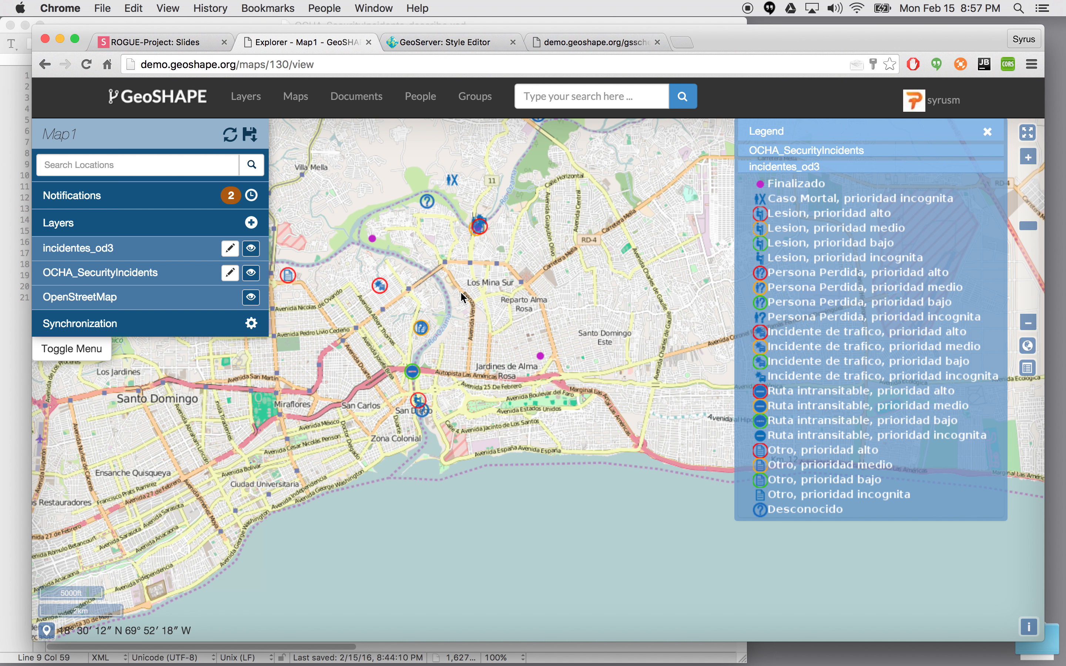
click(251, 98)
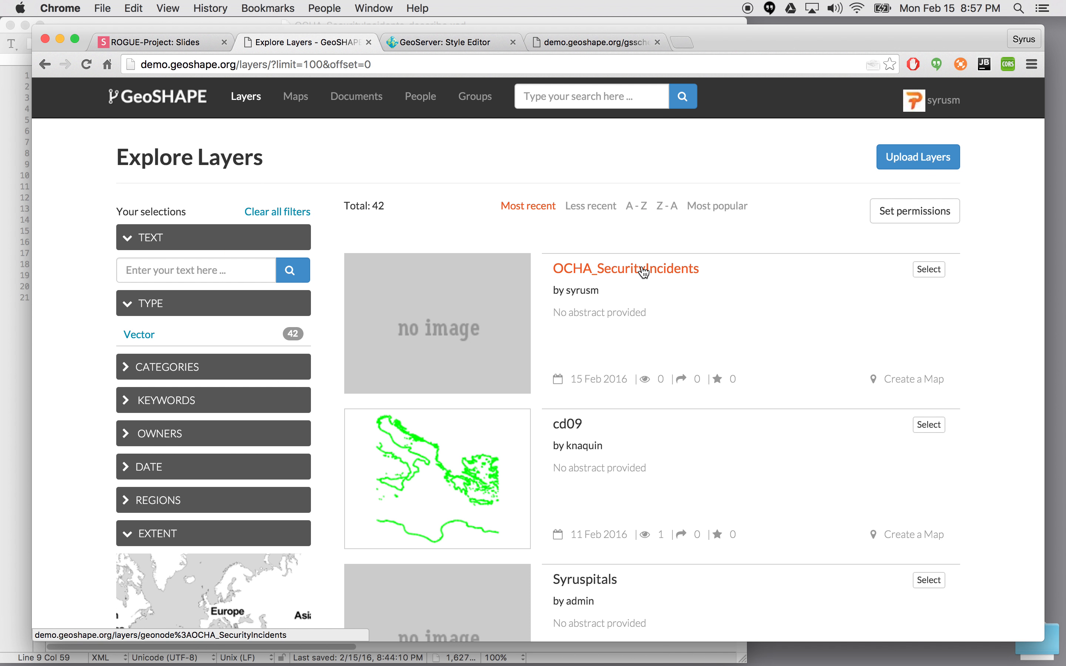
click(644, 273)
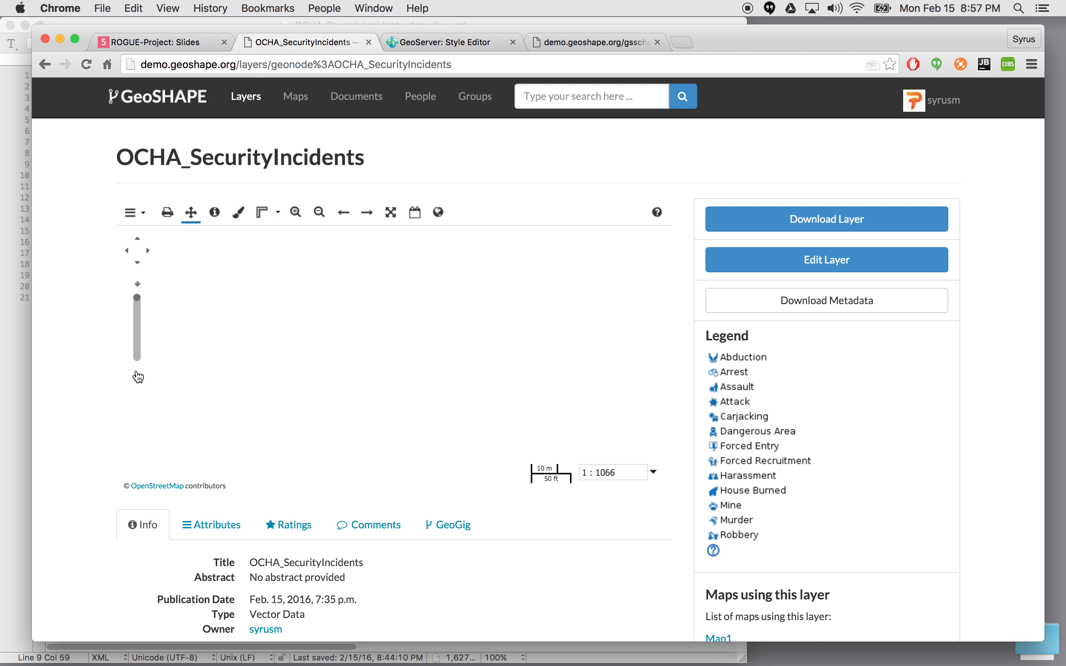
click(139, 356)
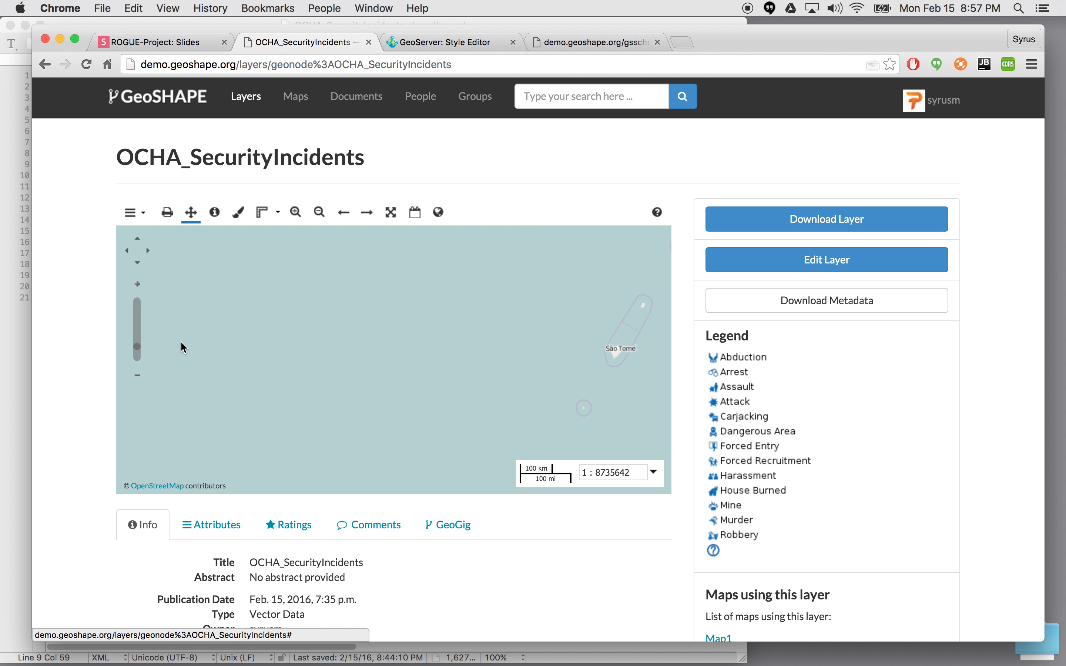
click(137, 360)
drag(397, 336, 406, 358)
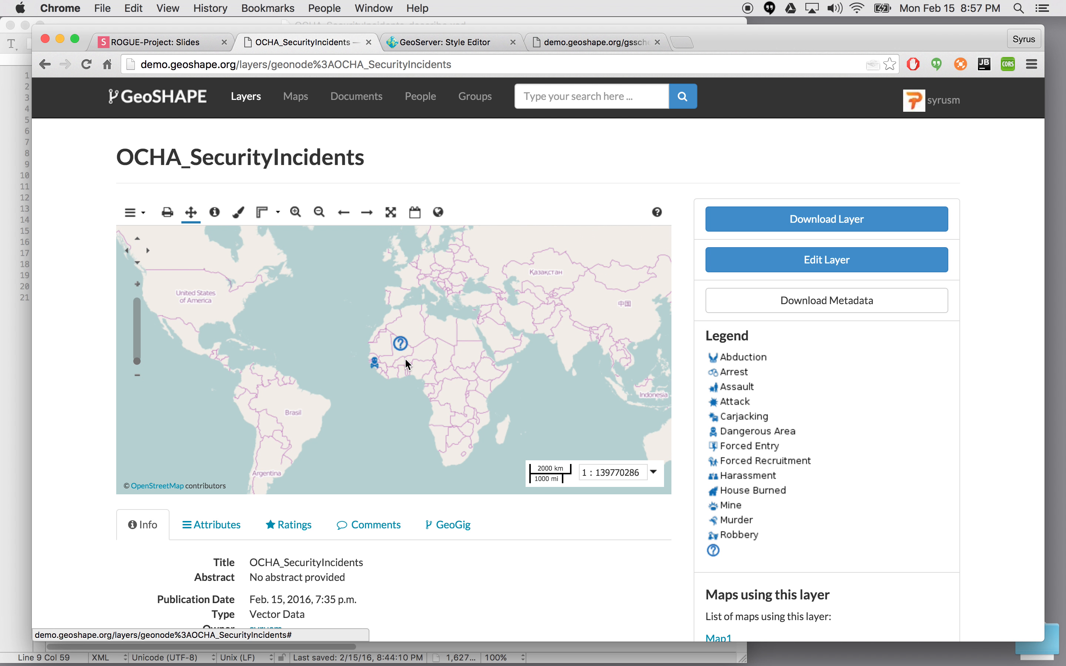
Open the layer styles of OCHA_SecurityIncidents, review its list of rules and close the styles dialog
click(240, 214)
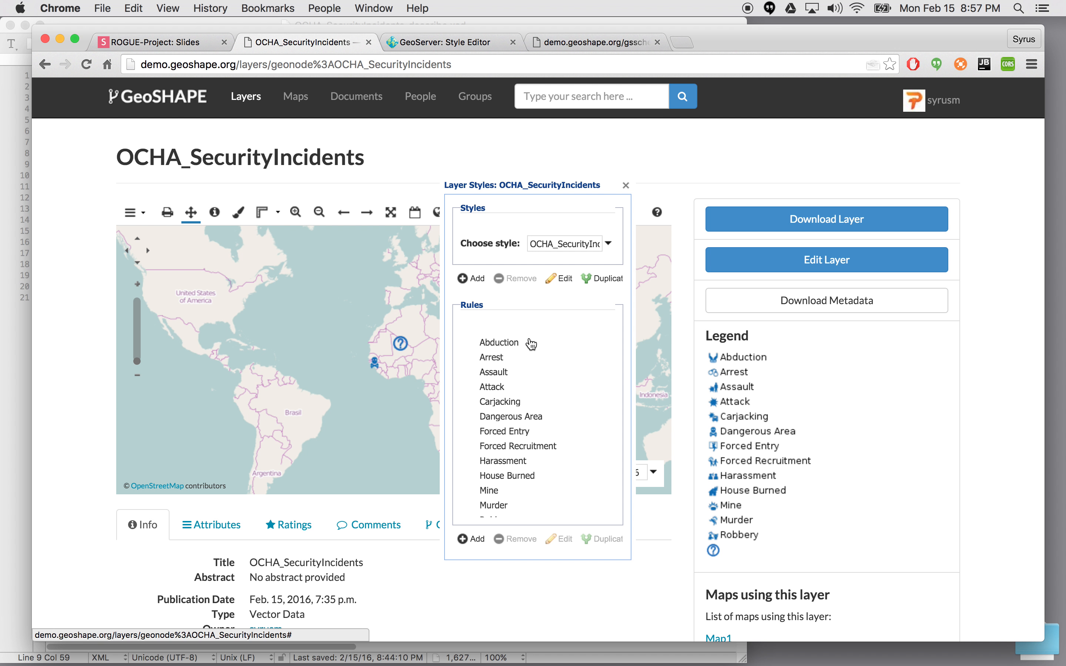
scroll(566, 352, down, 10)
scroll(566, 352, up, 3)
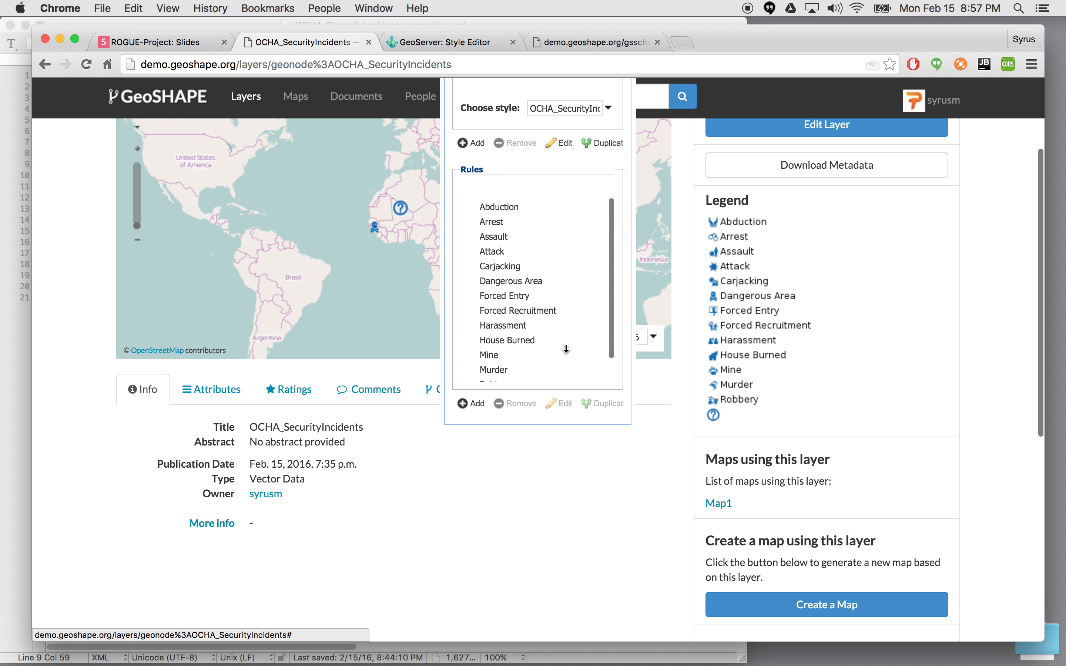
scroll(673, 231, up, 3)
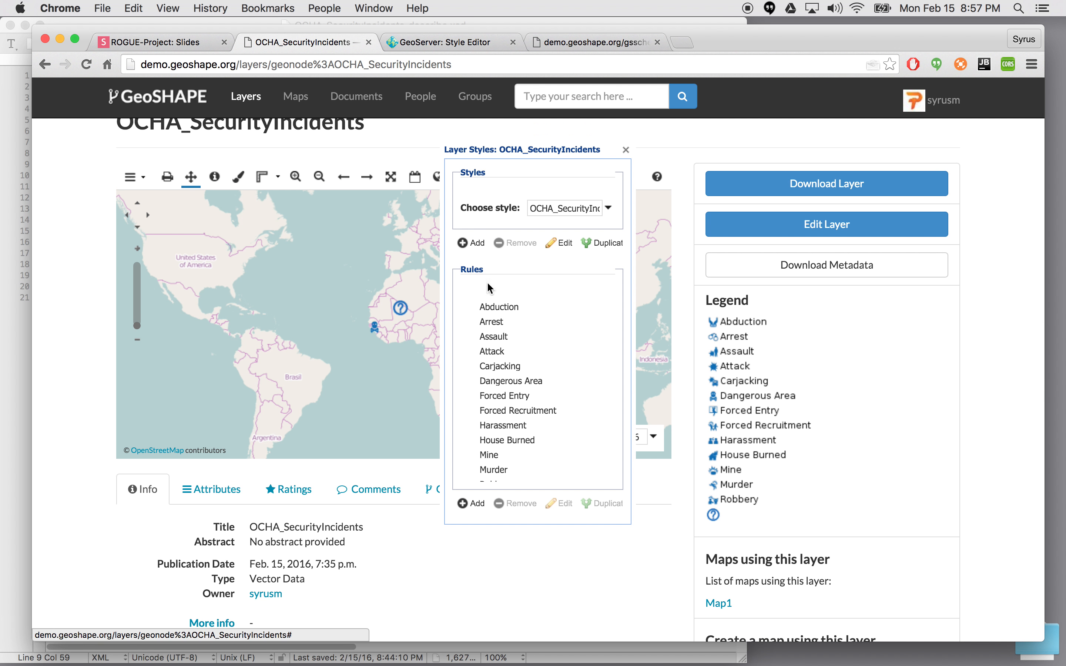
click(626, 150)
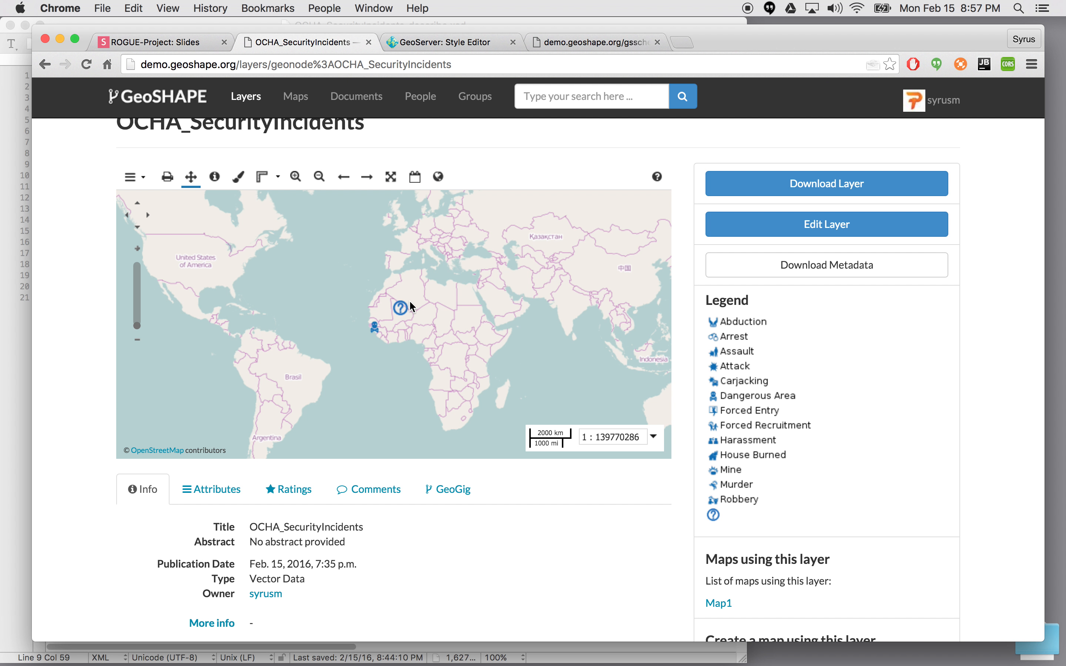
Search the web for "geoserver sld" in a new tab and open the Introduction to SLD page of the GeoServer manual
click(683, 42)
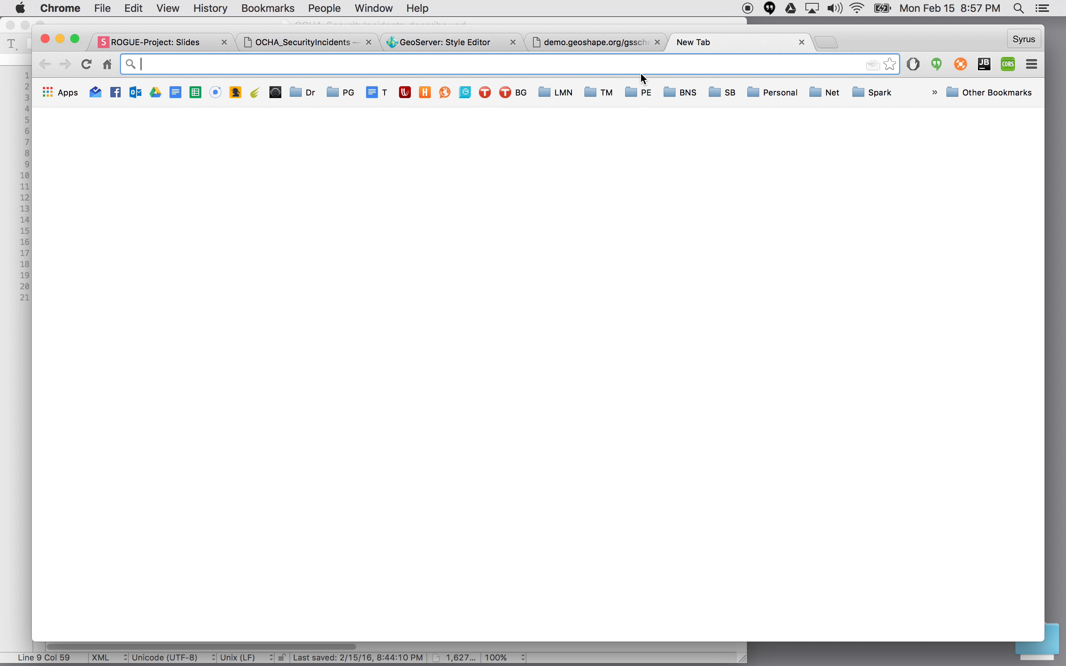
text(geoserver)
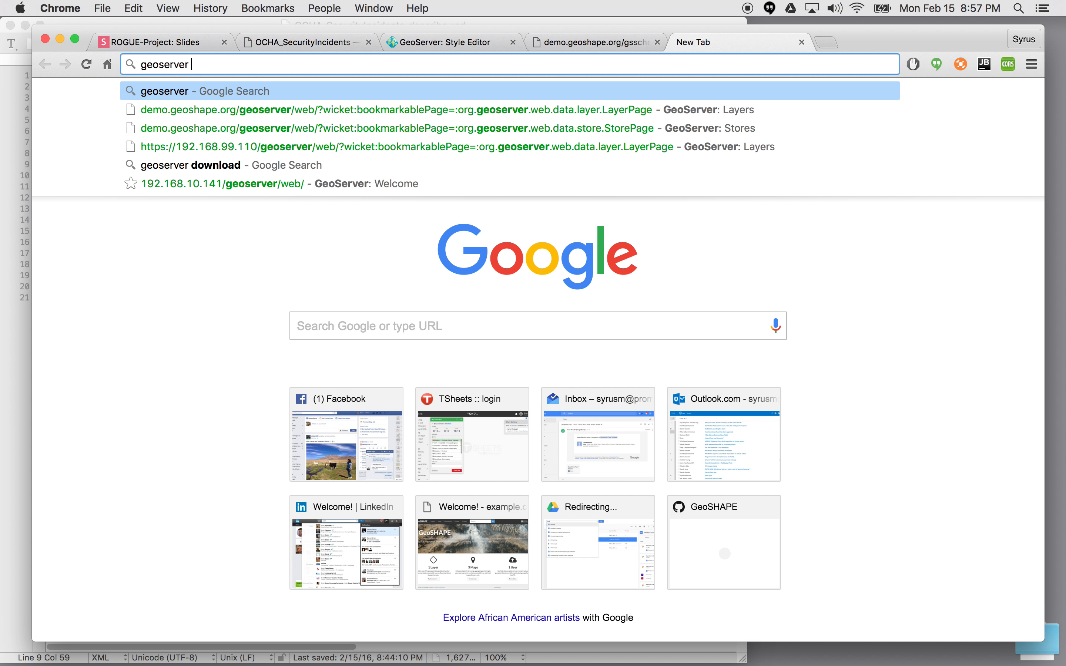
text( sld)
key(Return)
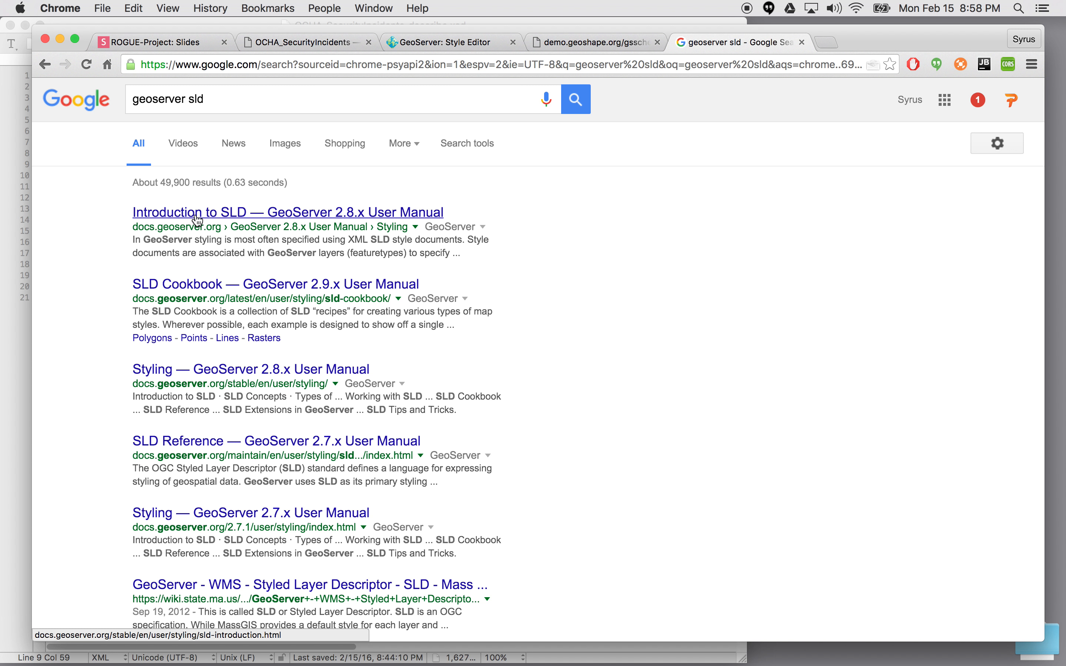
click(214, 214)
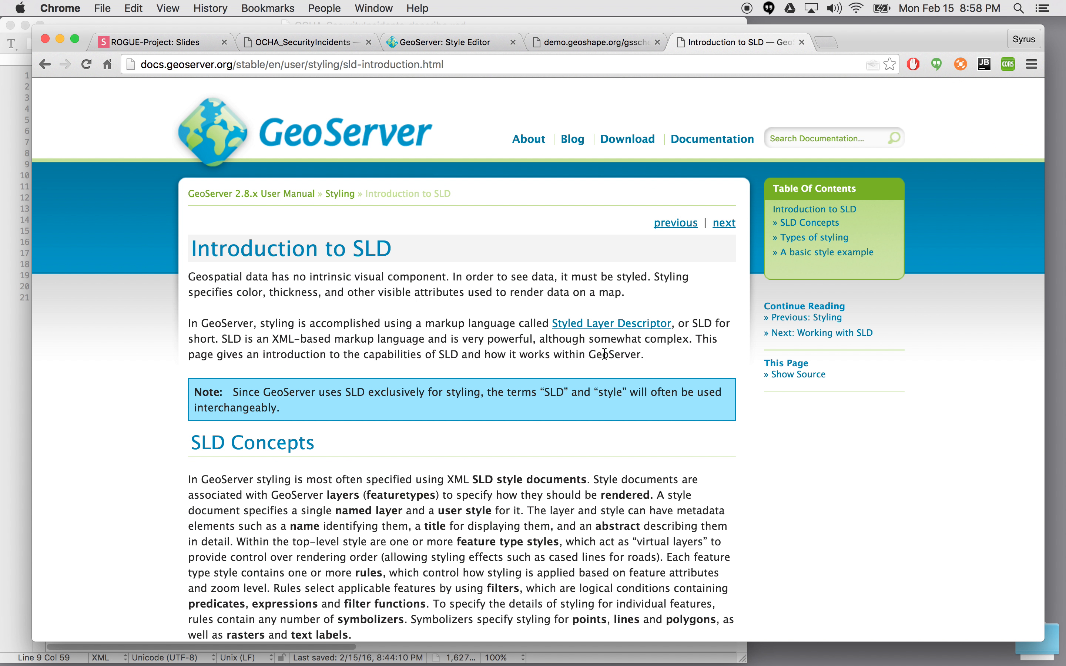
Look through the Introduction to SLD page down to its basic style example and return to the page's beginning
scroll(603, 352, down, 5)
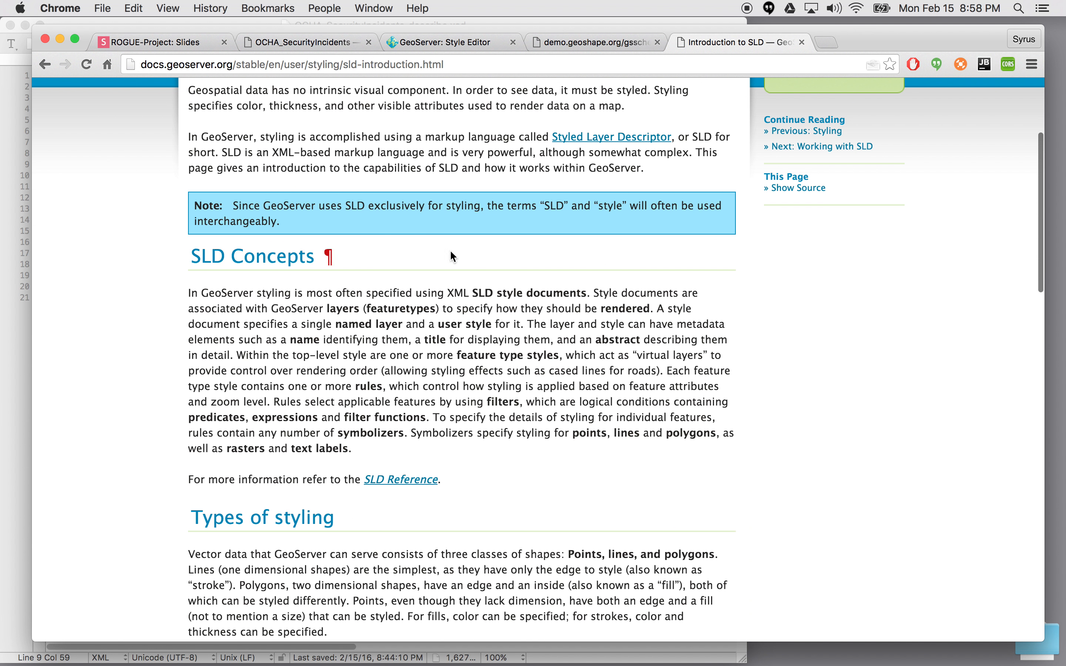
scroll(563, 346, down, 20)
scroll(567, 353, down, 2)
scroll(440, 425, down, 15)
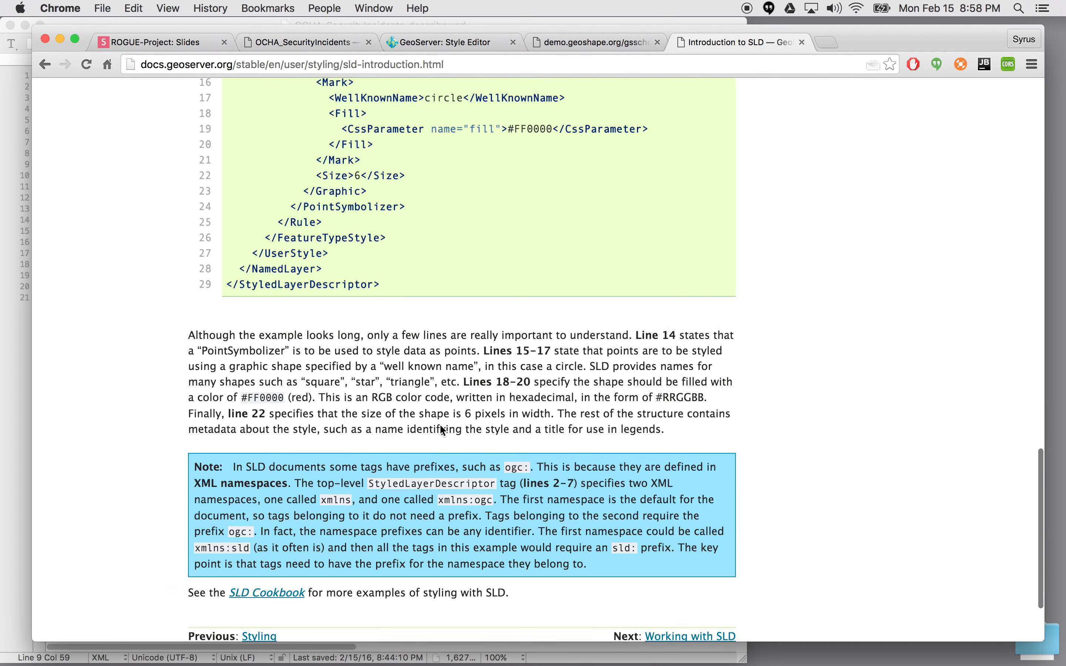
scroll(440, 426, up, 20)
scroll(440, 423, up, 10)
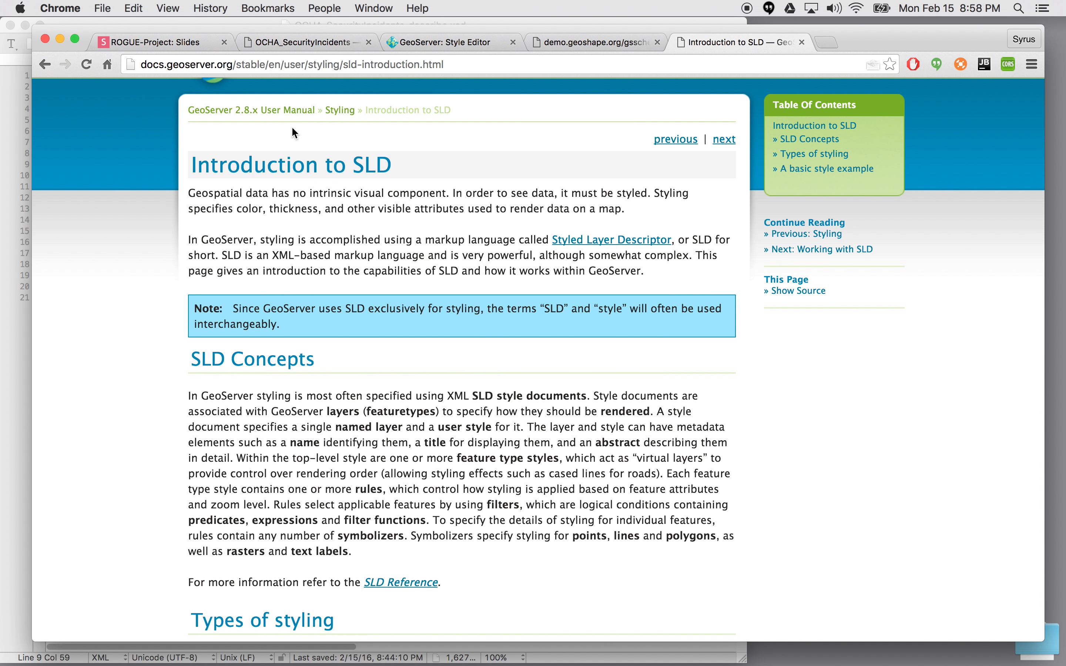
Go back to the OCHA_SecurityIncidents layer page in GeoSHAPE to view its map and legend
key(ctrl+Up)
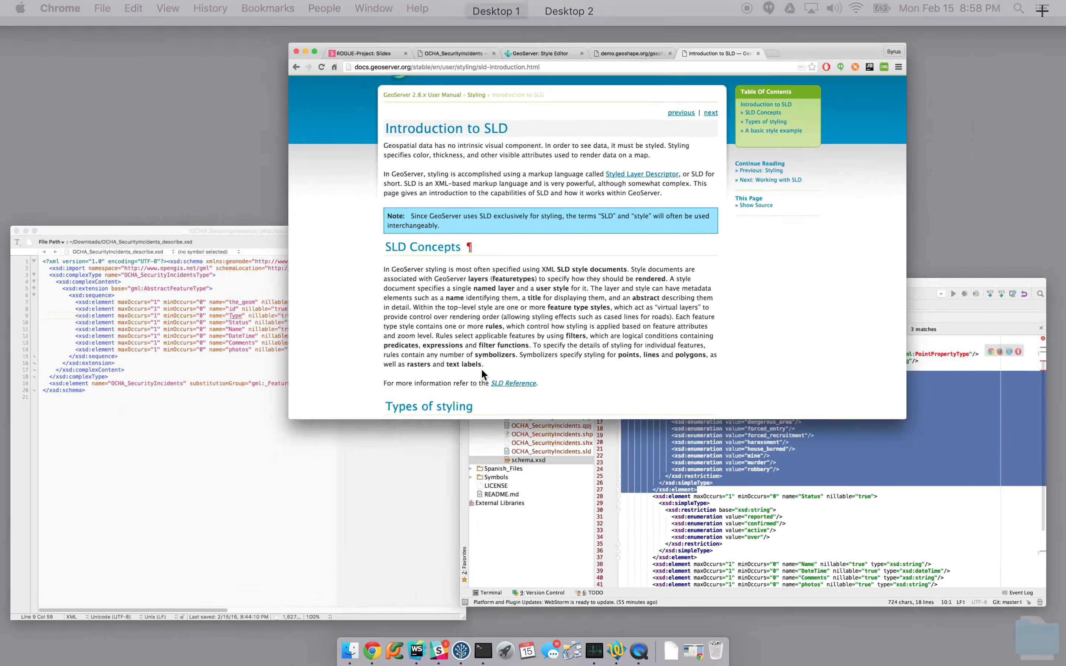
click(639, 235)
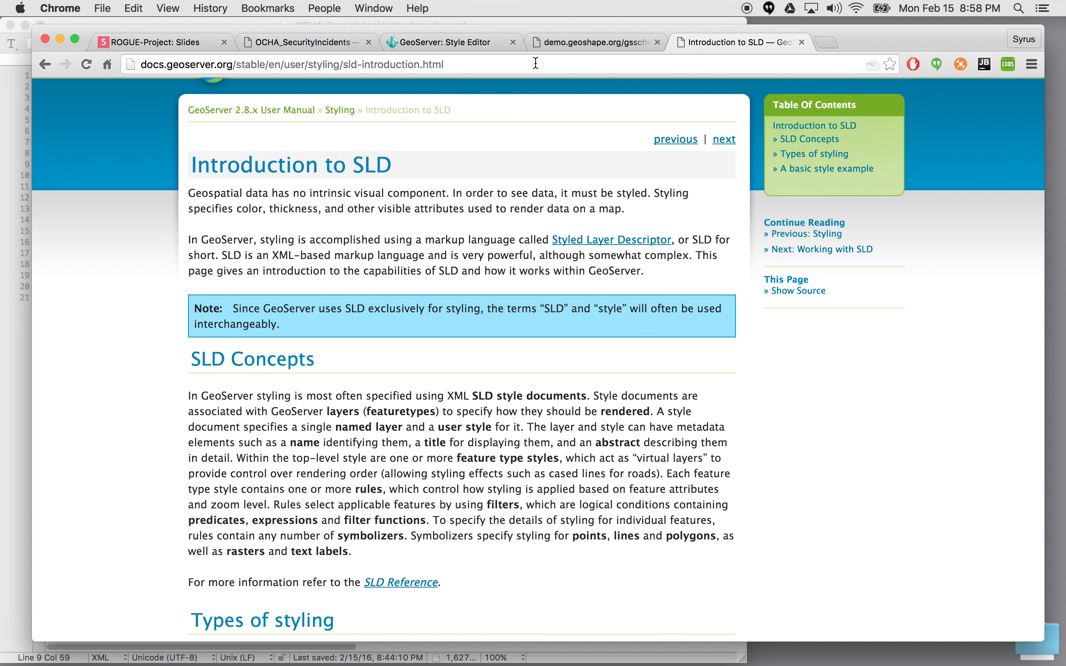
click(571, 52)
click(291, 40)
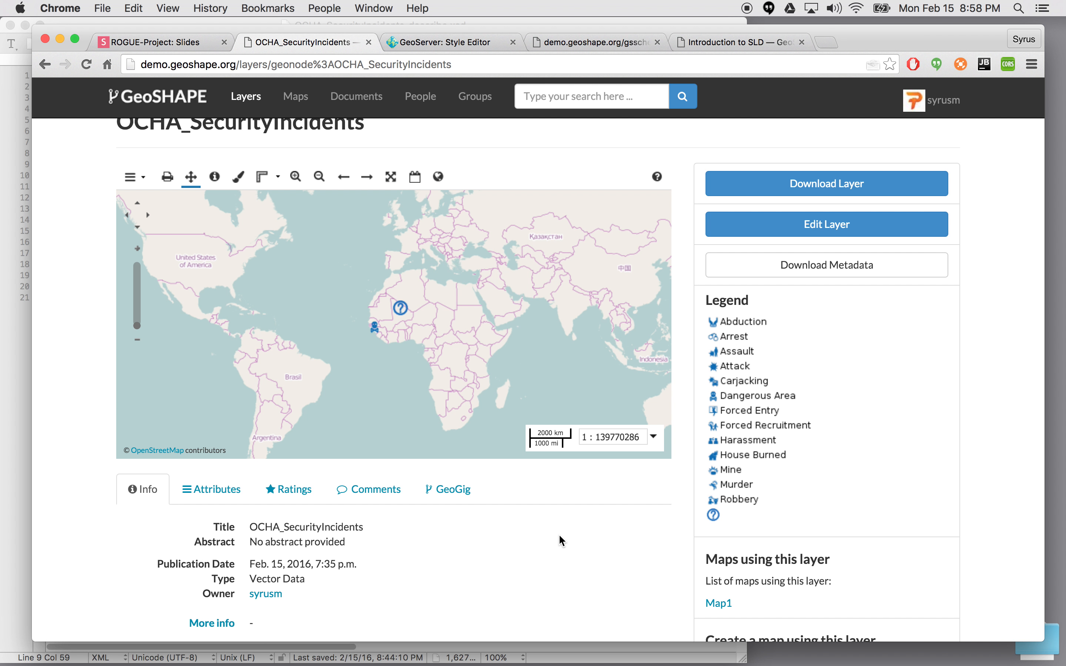
mouse_move(593, 663)
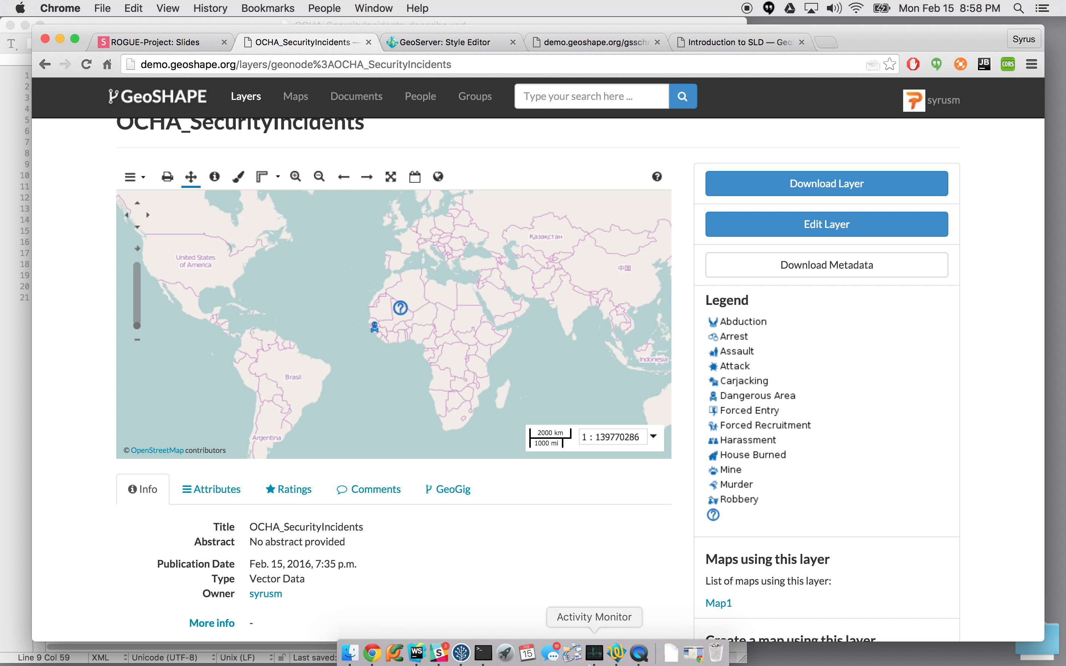
click(645, 655)
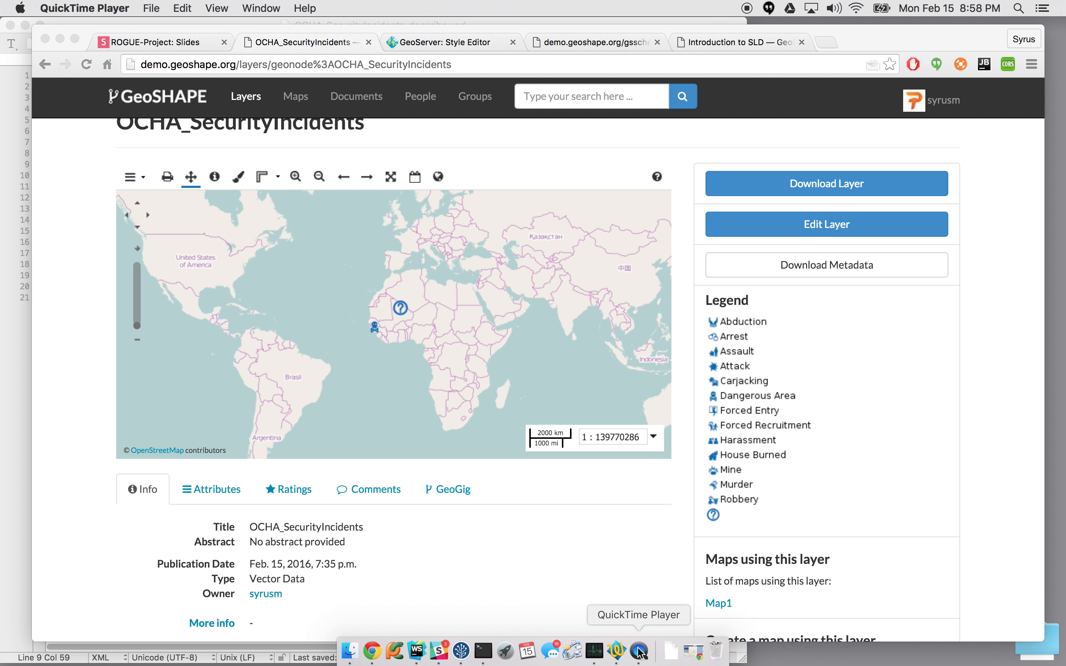